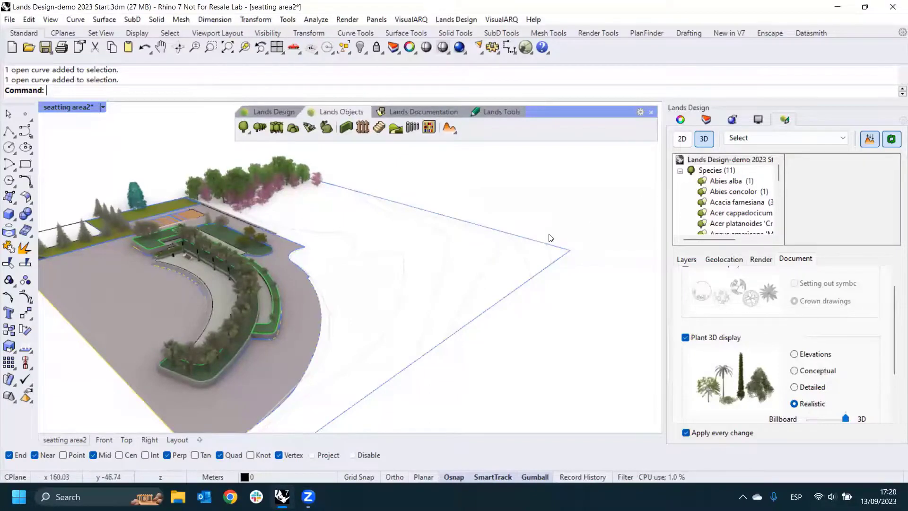
scroll(547, 227, up, 3)
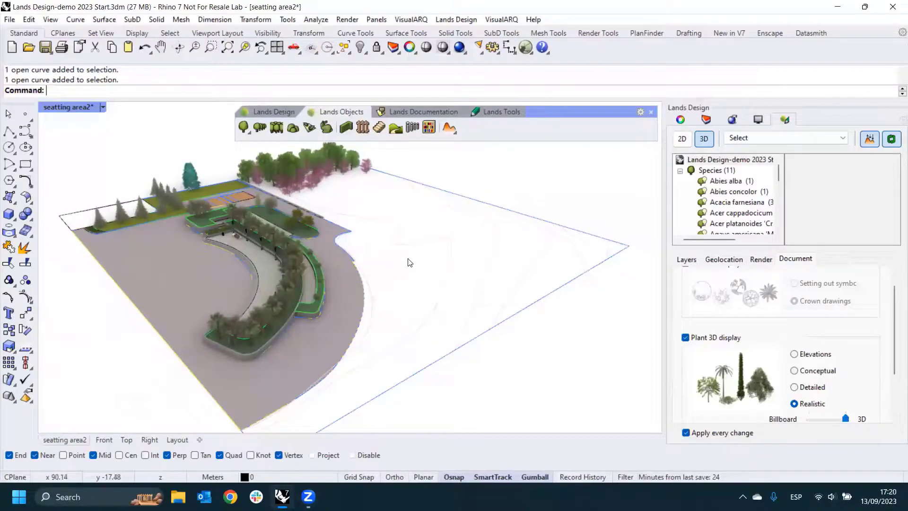
right_drag(438, 240, 533, 154)
key(alt+Tab)
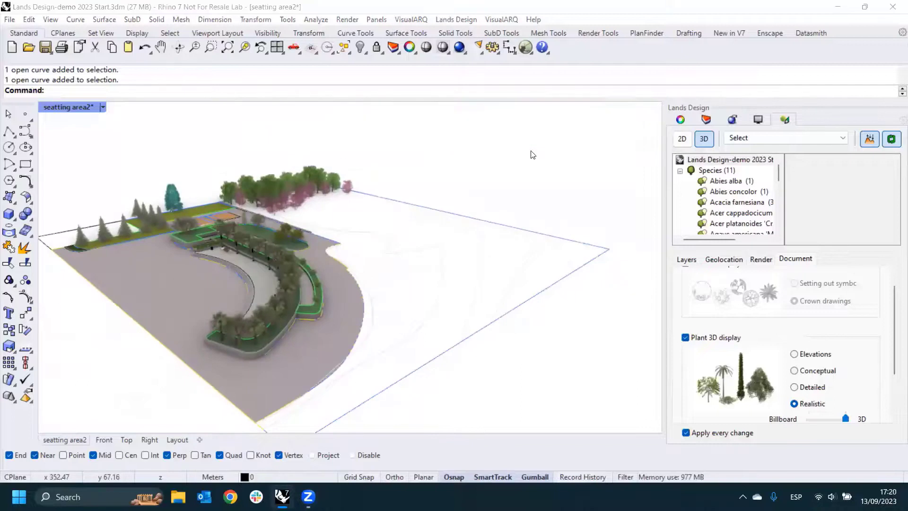
key(alt+Tab)
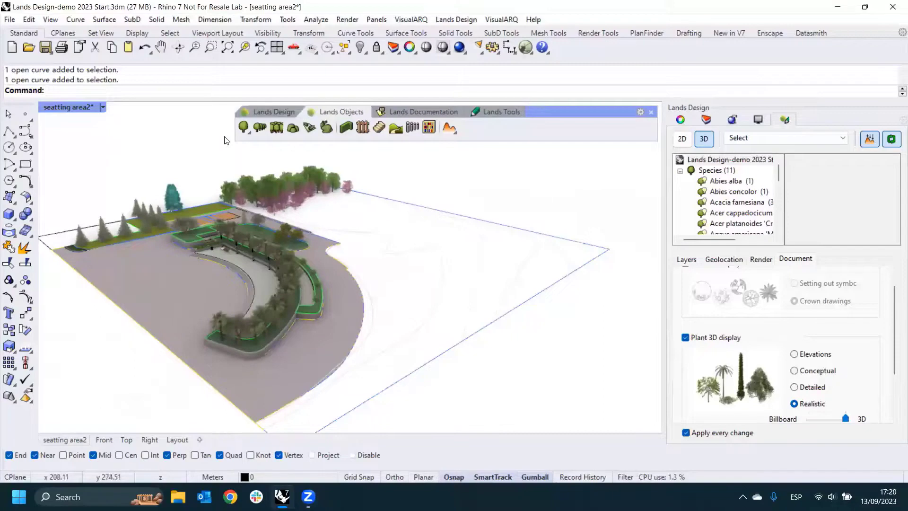
- Review the Lands Design, Lands Objects and Lands Documentation tools, including the terrain commands, the listing commands and the Label tool
click(260, 113)
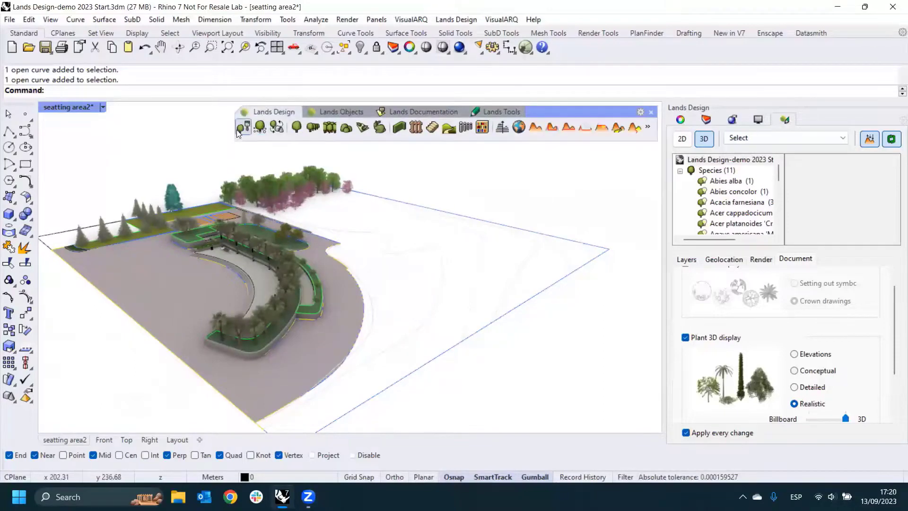
click(338, 112)
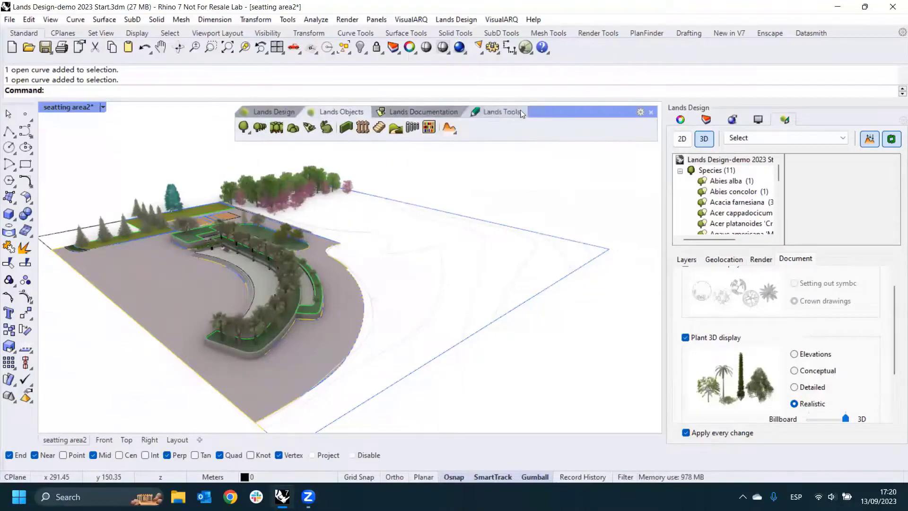
click(249, 135)
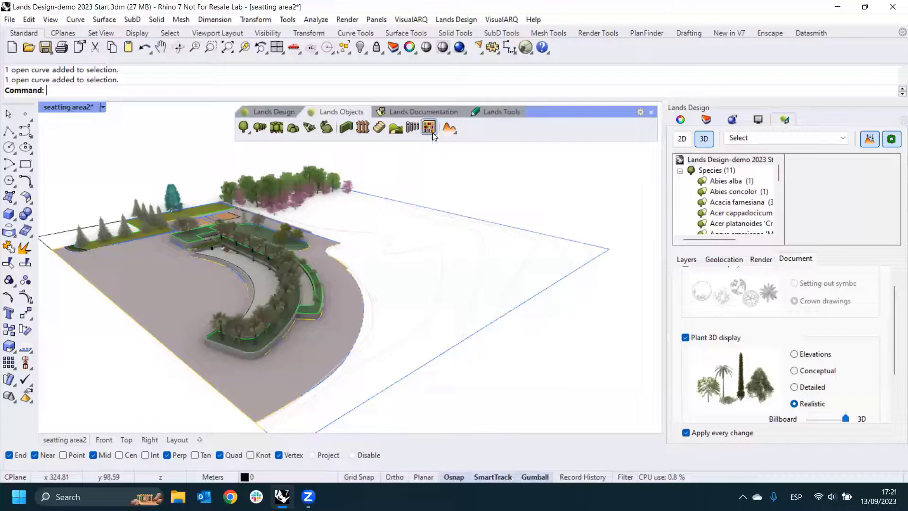
click(451, 133)
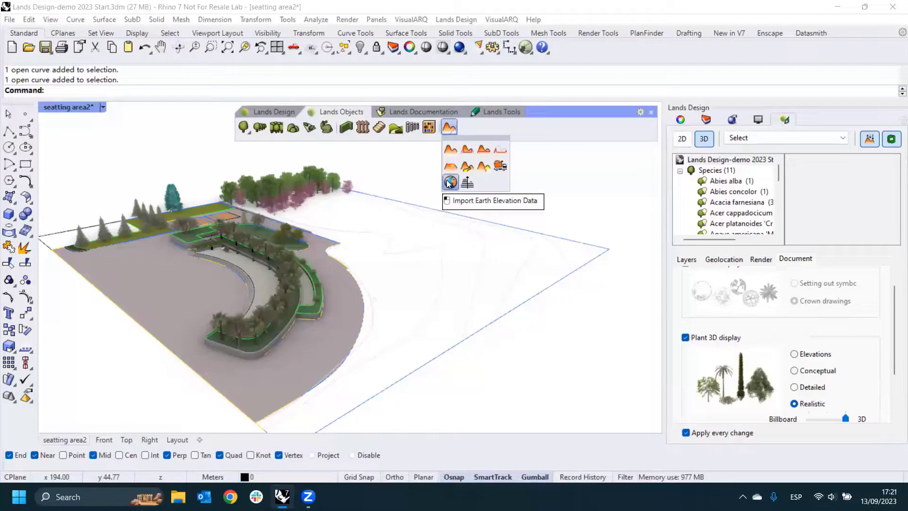
click(407, 174)
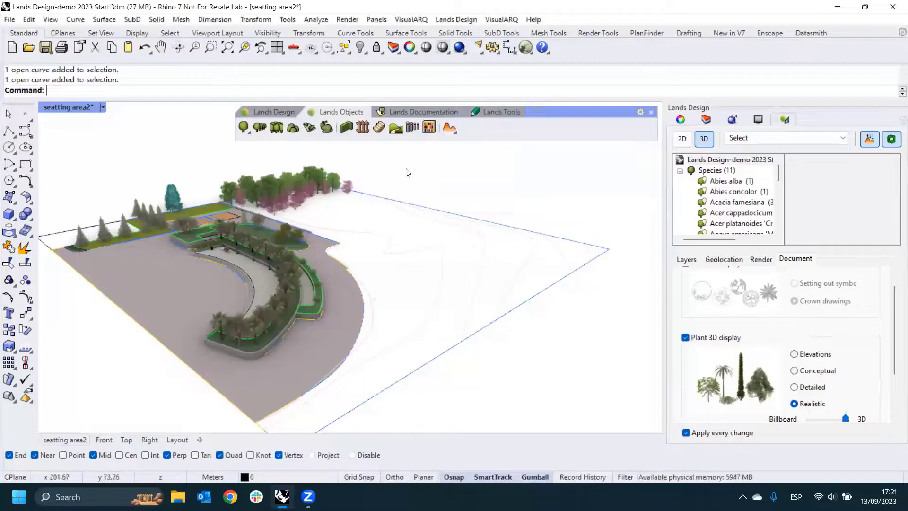
click(408, 112)
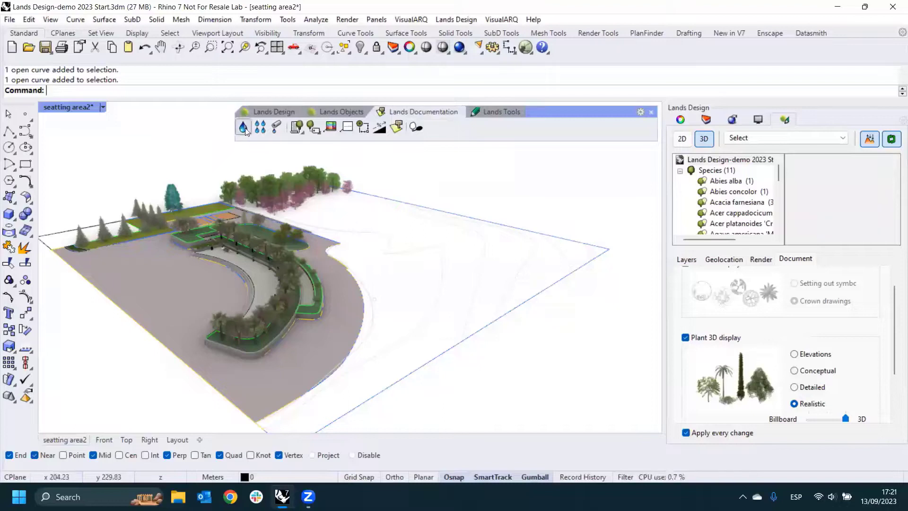
click(300, 133)
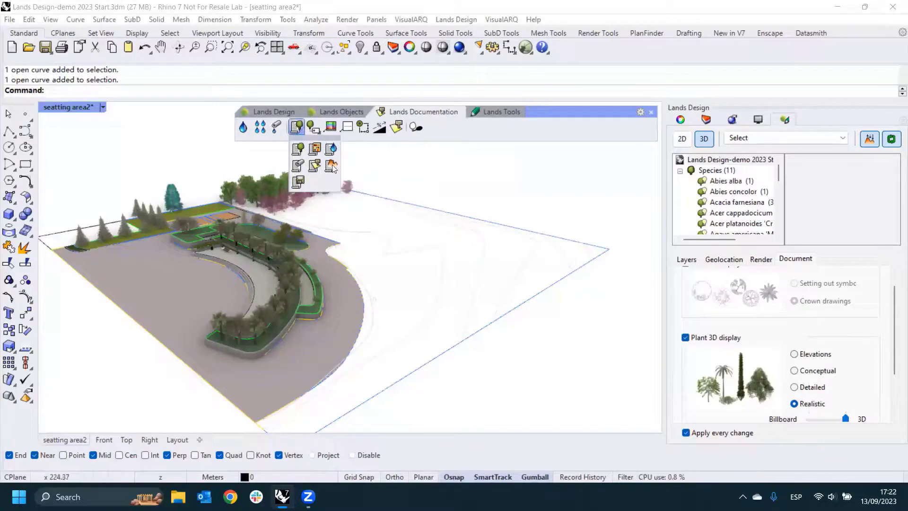
click(366, 163)
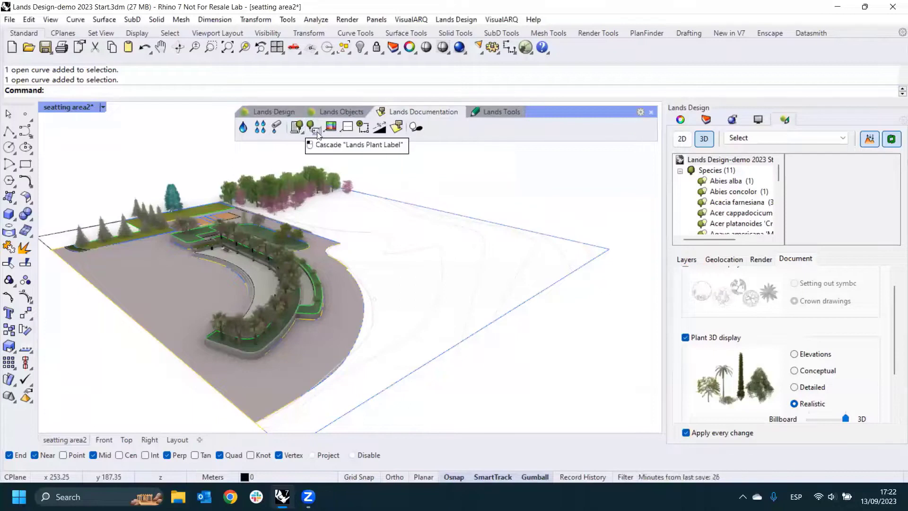
click(347, 129)
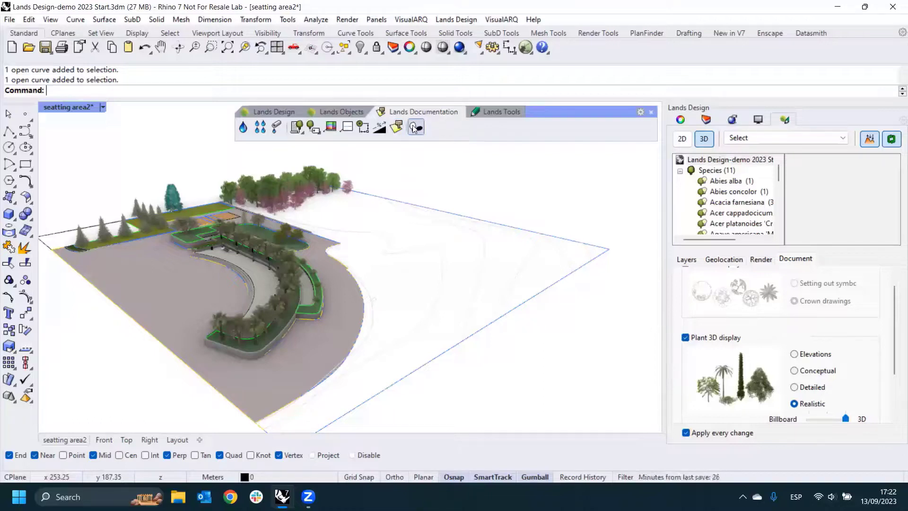
- Review the Lands Tools commands, showing the Edit Panel and the Animation panel before returning to the Lands Design document settings
click(497, 113)
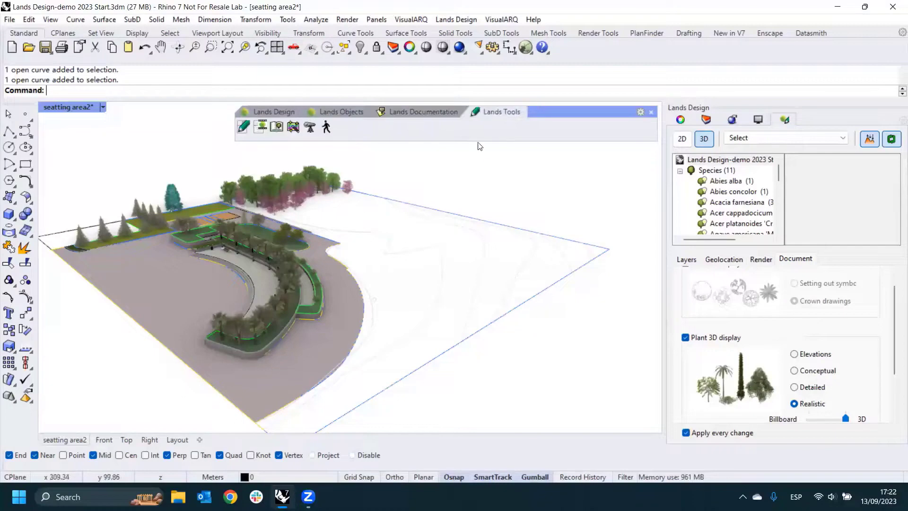
click(244, 128)
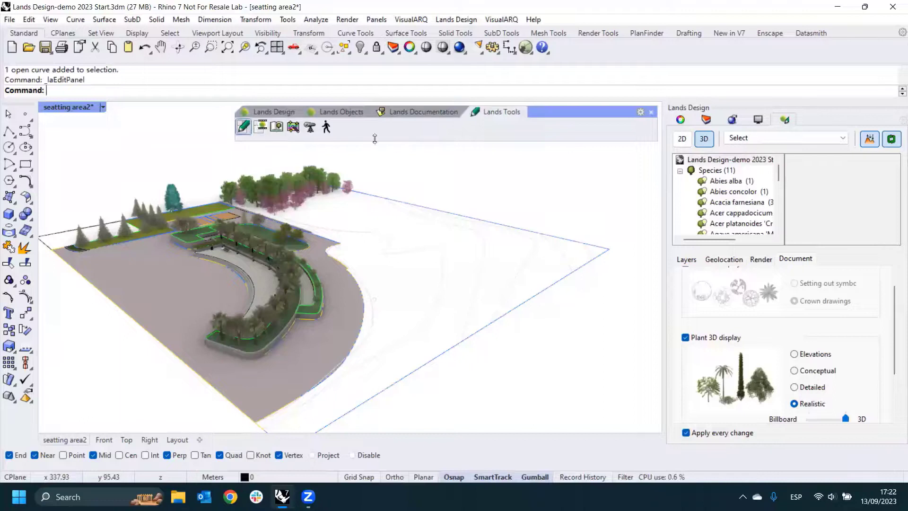
click(260, 126)
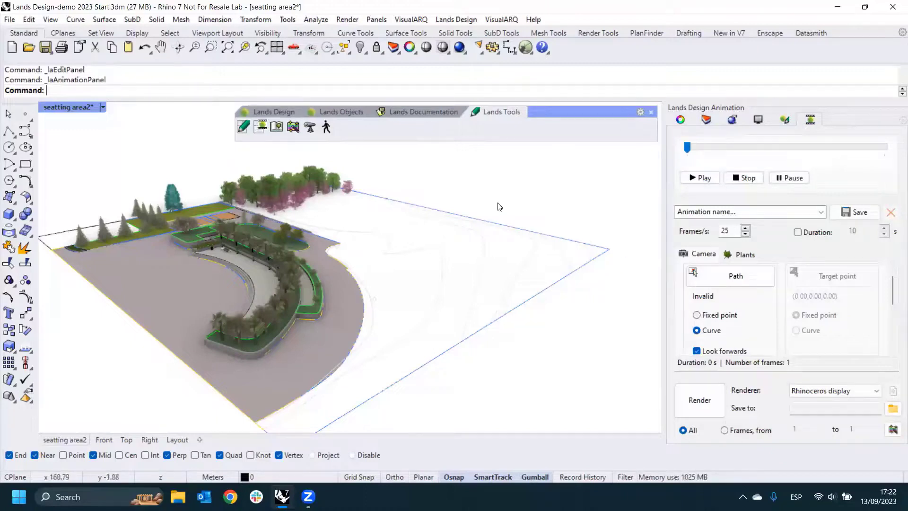
click(295, 130)
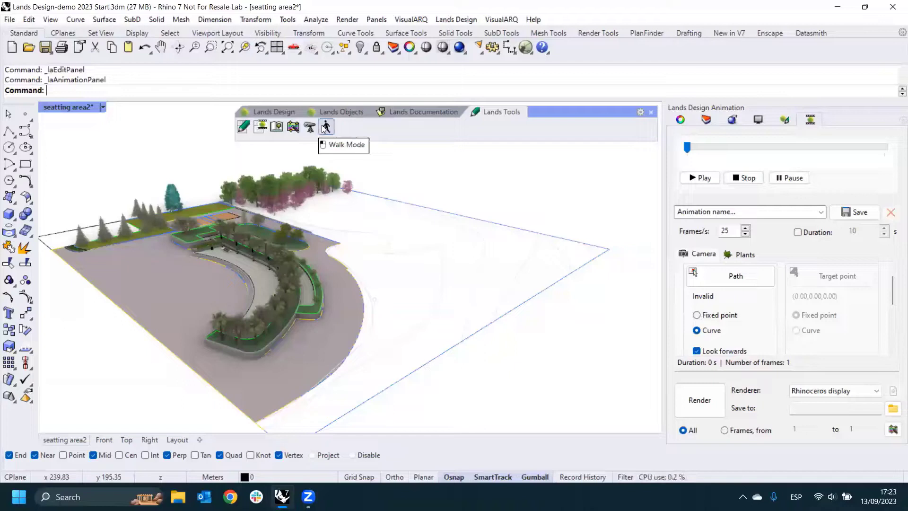
click(784, 119)
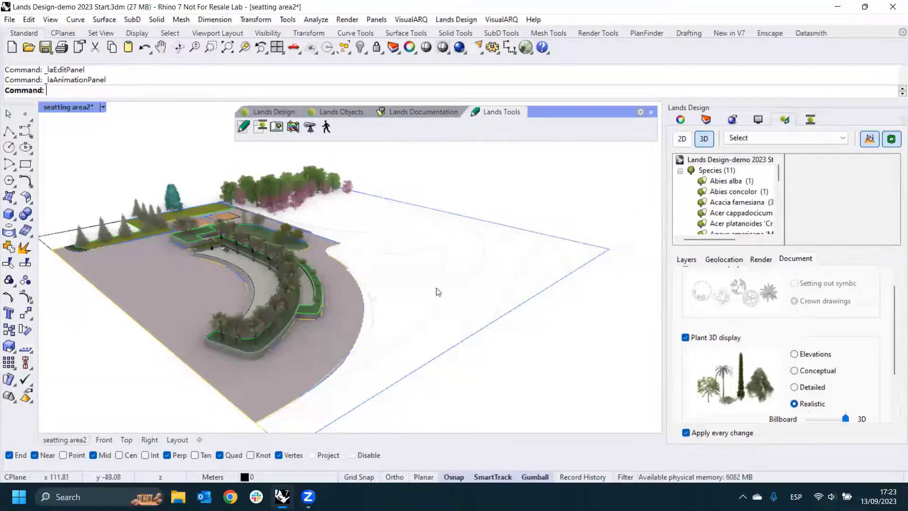
- Increase the age of the Abies concolor at the far end of the lawn, giving a 7.70 crown diameter and 11.50 approximate height
right_drag(438, 290, 495, 255)
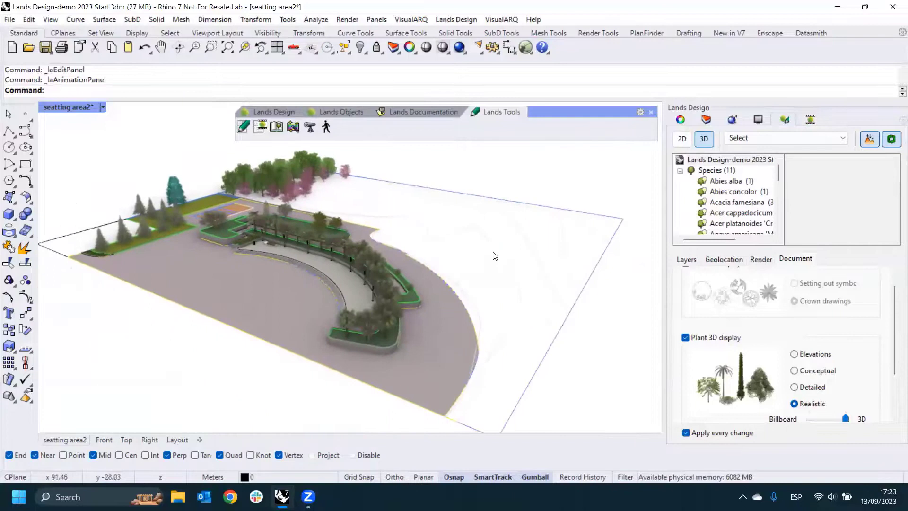
click(184, 183)
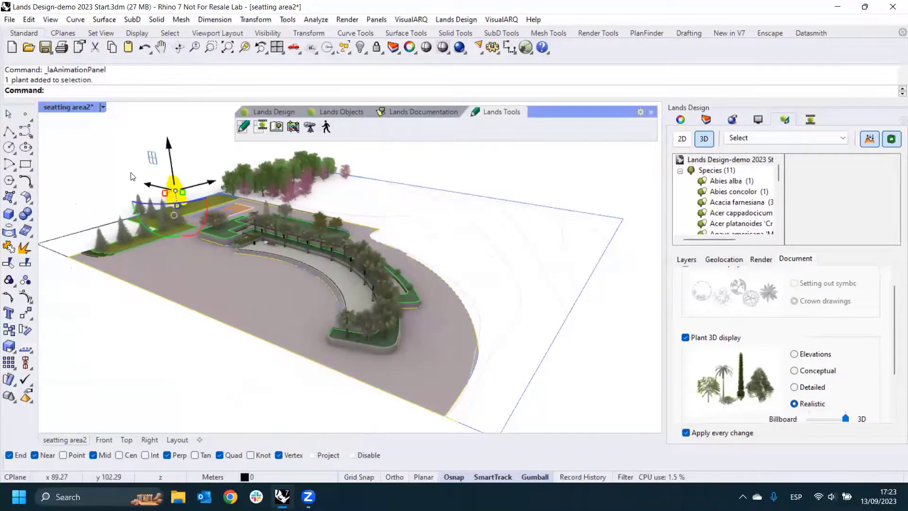
right_drag(133, 176, 453, 299)
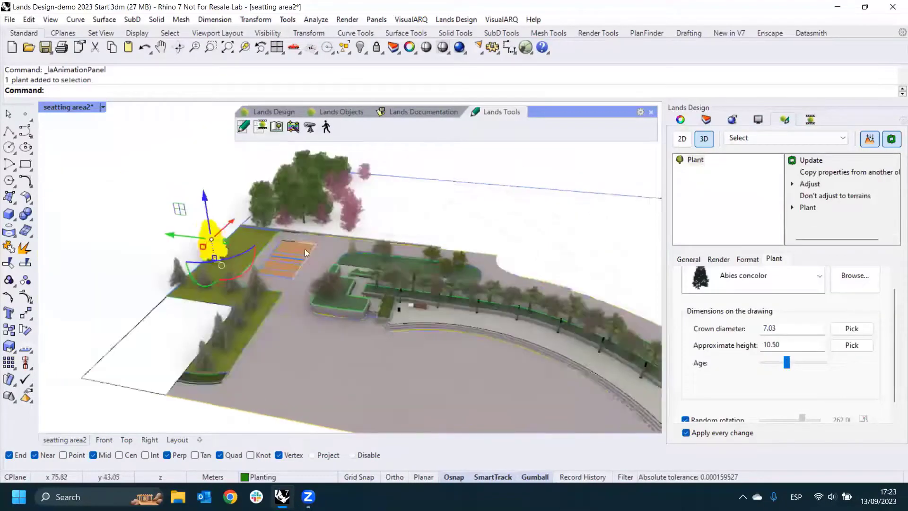
scroll(305, 248, up, 2)
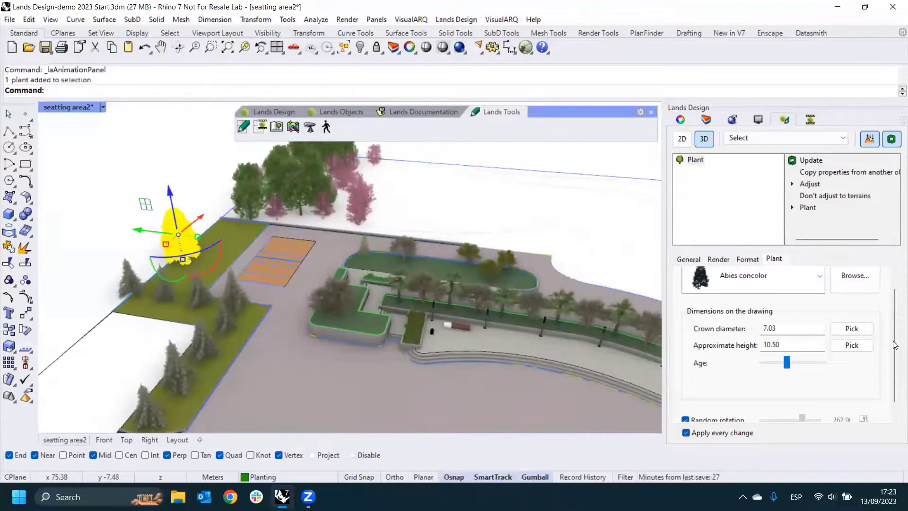
scroll(895, 345, up, 1)
mouse_move(786, 379)
mouse_down()
mouse_move(801, 381)
mouse_move(779, 382)
mouse_move(790, 382)
mouse_up()
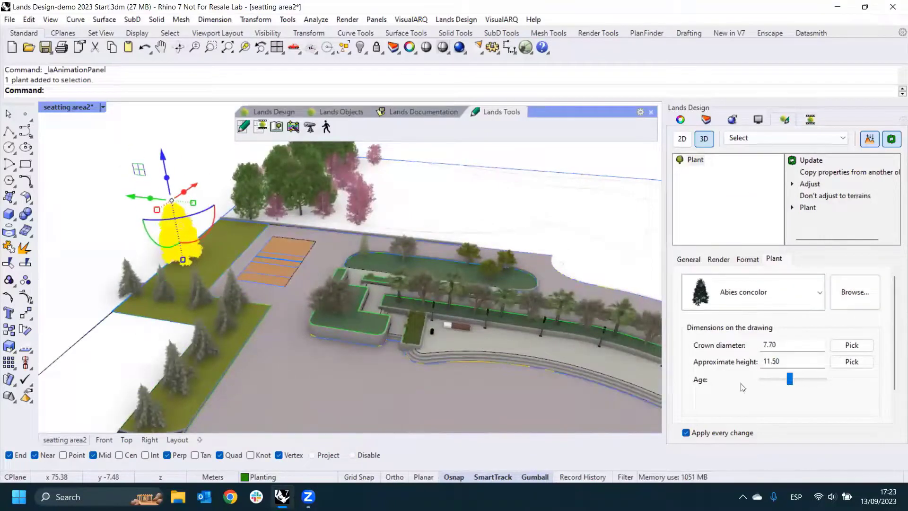
- Turn off SmartTrack and change the selected conifer's species to Acer platanoides 'Crimson King'
click(497, 475)
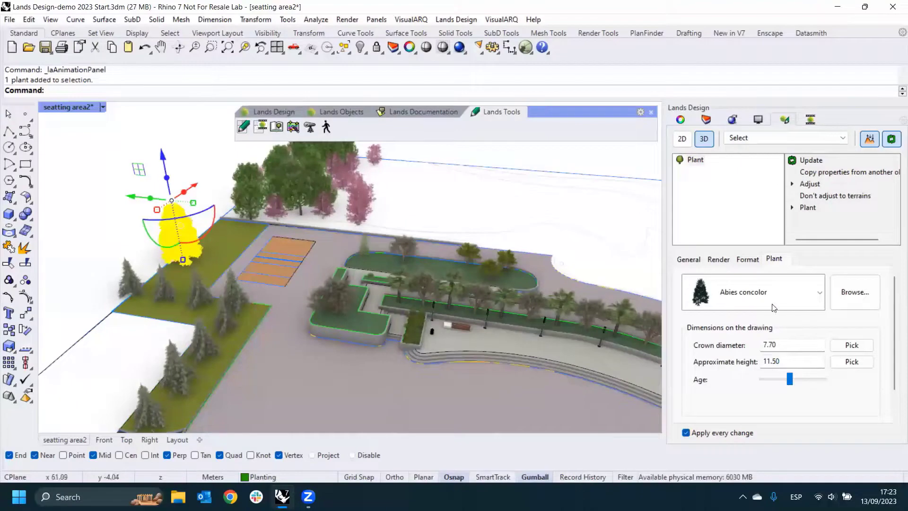
click(820, 292)
click(743, 185)
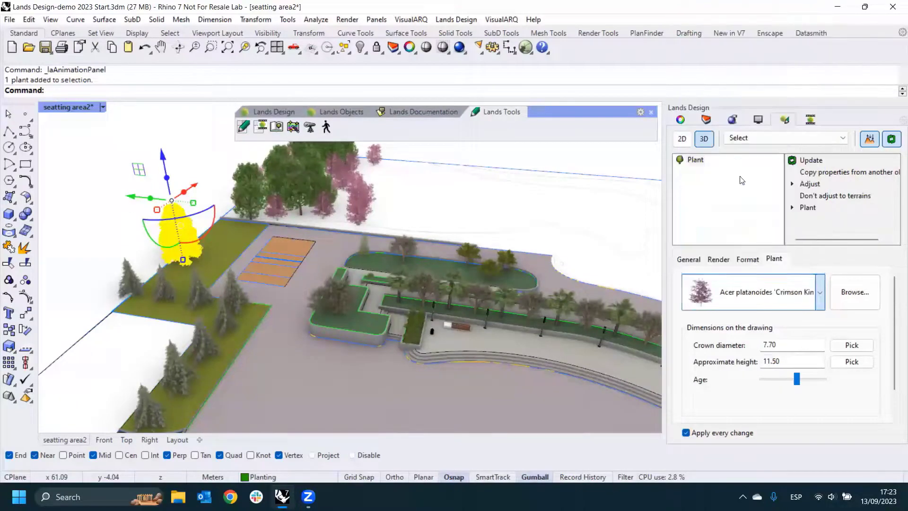
click(137, 233)
- Examine the changed tree, the Plant 3D display and season settings, and the realistic trees in the planter at the end of the seating area
right_drag(137, 234, 193, 255)
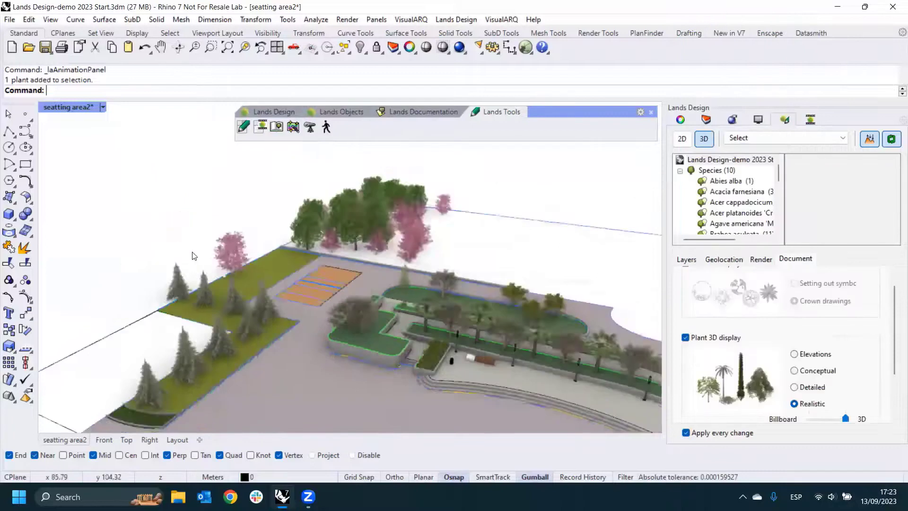
scroll(217, 259, up, 3)
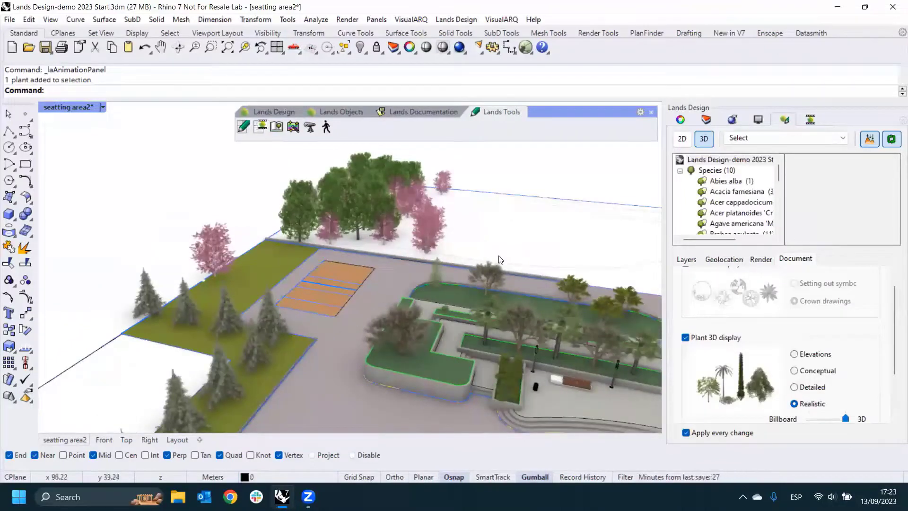
scroll(353, 215, down, 8)
scroll(487, 244, up, 5)
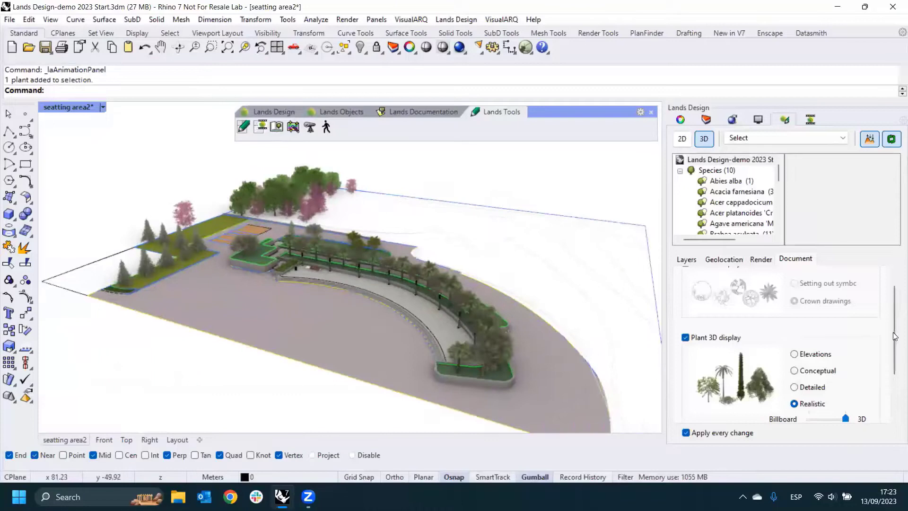
scroll(893, 332, down, 2)
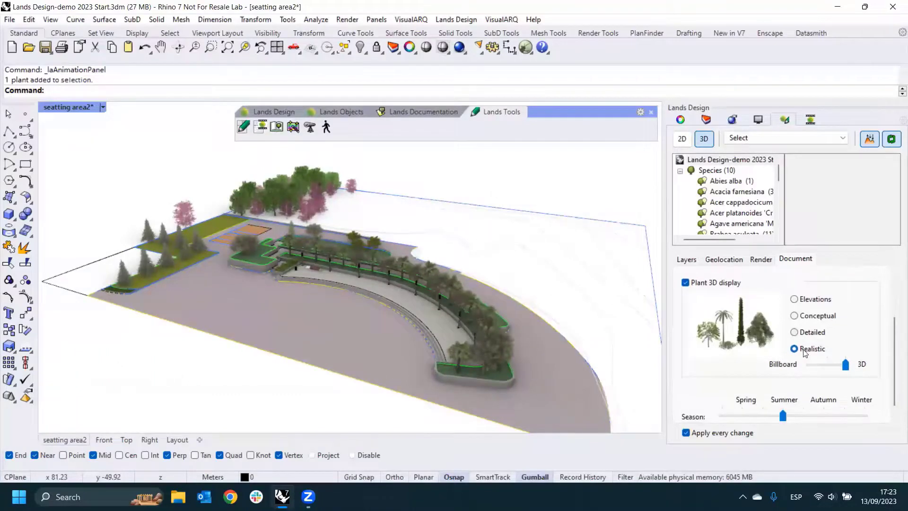
scroll(478, 339, up, 4)
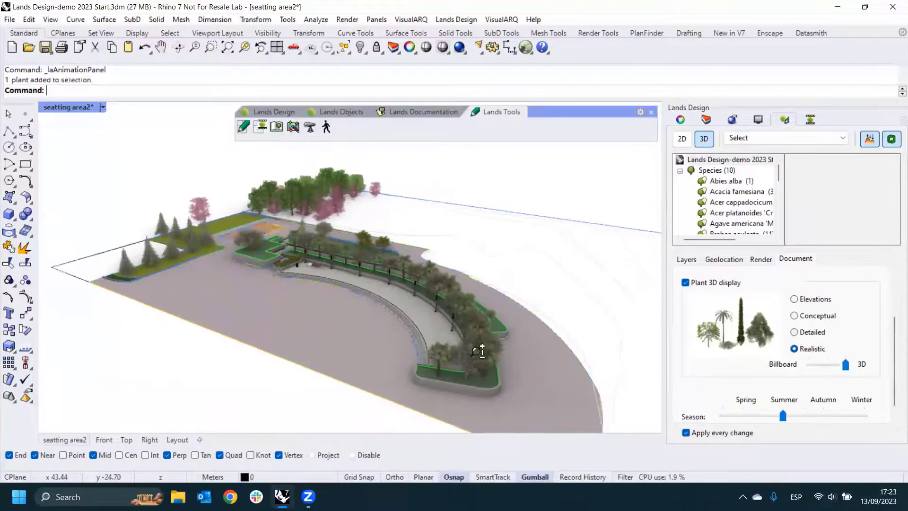
scroll(477, 339, up, 8)
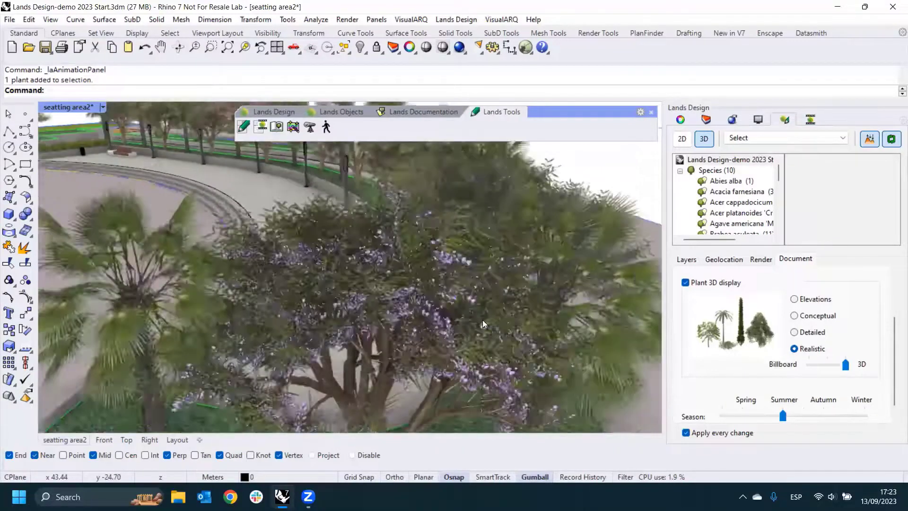
scroll(478, 316, down, 8)
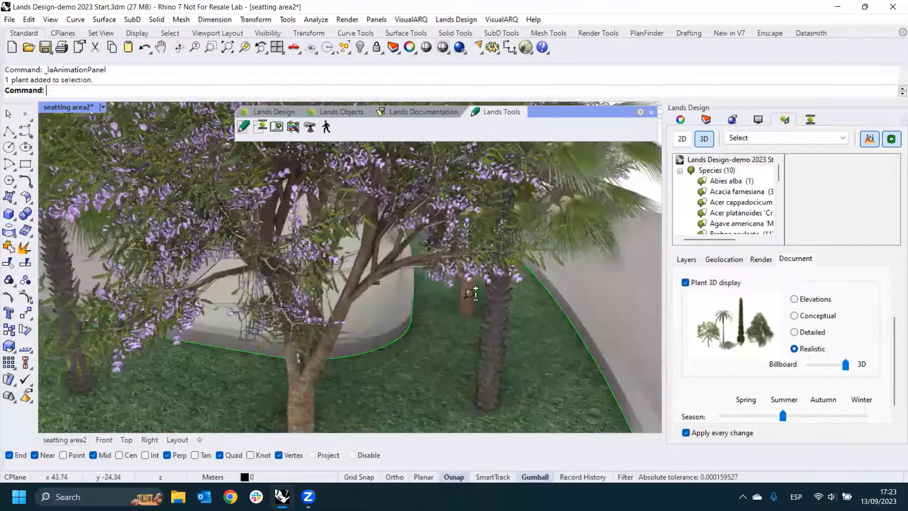
scroll(421, 303, up, 3)
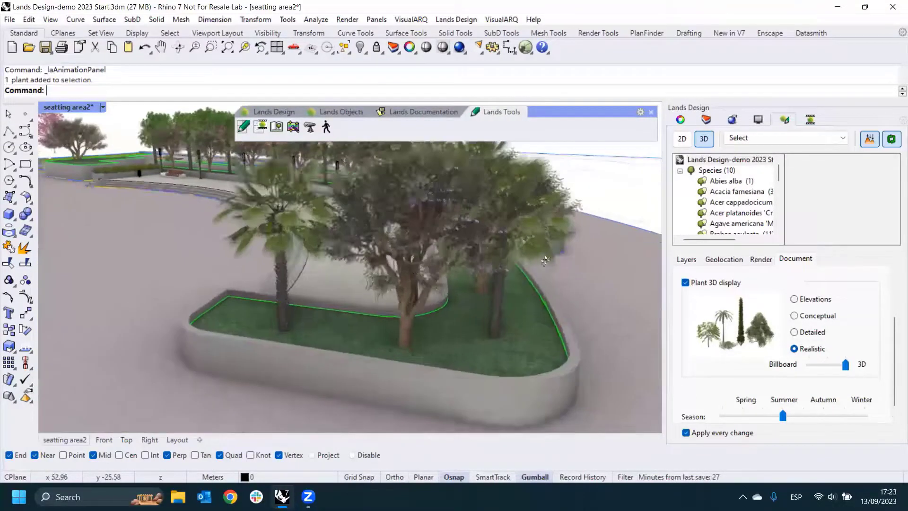
- Inspect the row settings of the mixed Brahea aculeata and Jacaranda mimosifolia plant row along the seating area, leaving it deselected
right_drag(540, 261, 440, 275)
click(440, 275)
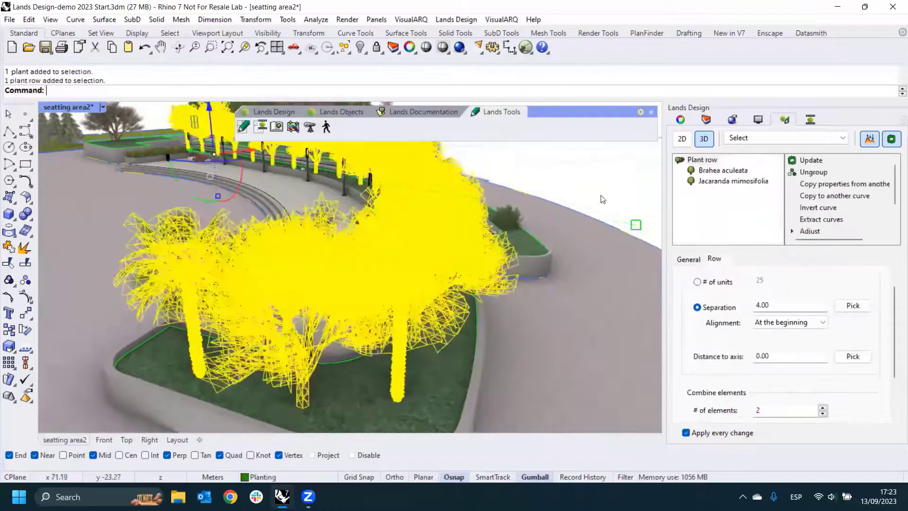
key(Escape)
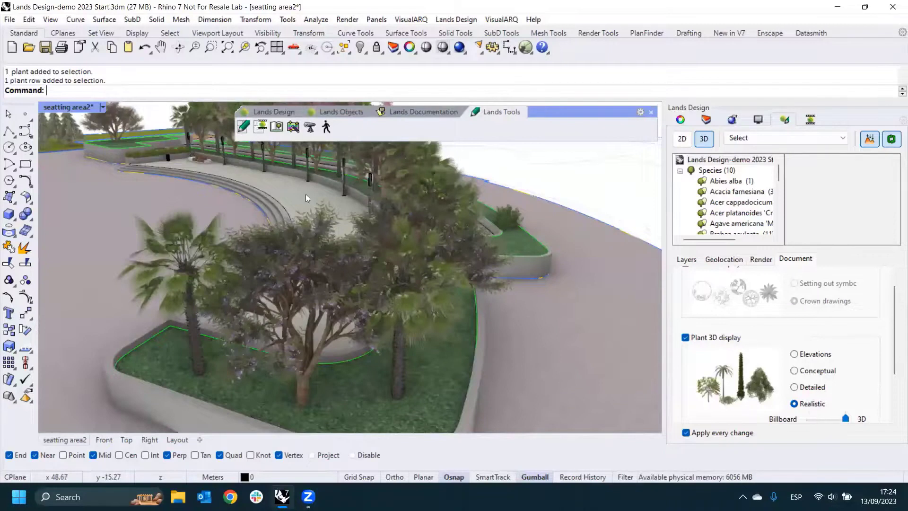
scroll(362, 280, down, 6)
scroll(361, 274, up, 4)
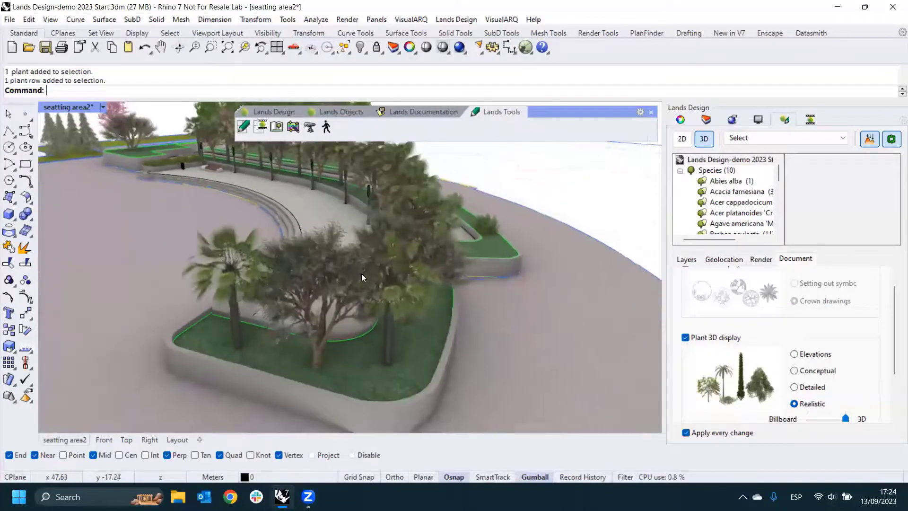
- Set the Plant 3D display to Elevations and inspect the outlined plants around the seating area
scroll(362, 278, up, 1)
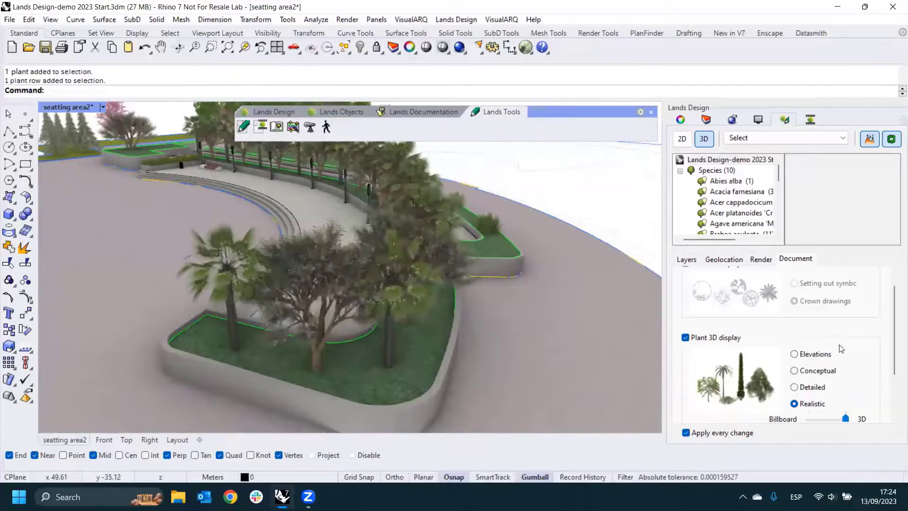
click(794, 355)
mouse_move(468, 278)
right_down()
mouse_move(599, 296)
mouse_move(421, 282)
mouse_move(431, 289)
mouse_move(316, 330)
mouse_move(305, 348)
mouse_move(483, 287)
right_up()
scroll(431, 290, down, 5)
scroll(482, 288, up, 6)
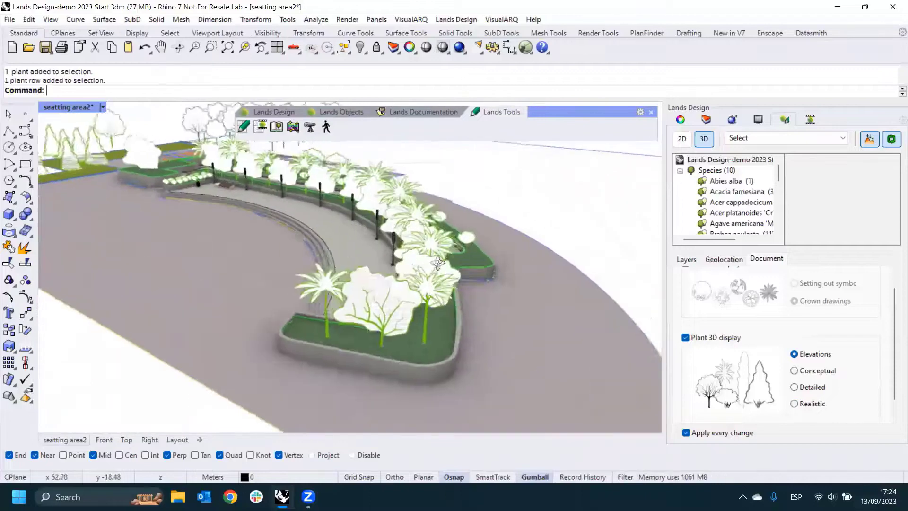
right_drag(444, 256, 422, 259)
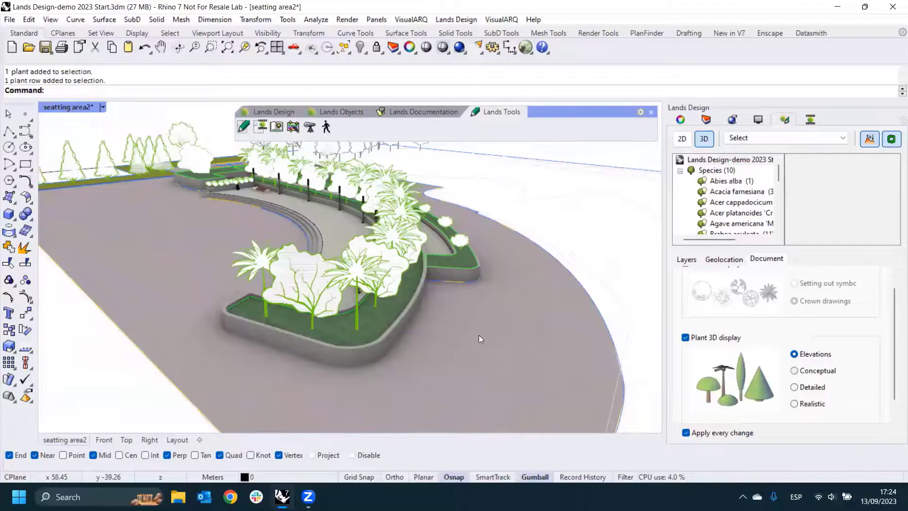
- Compare the Conceptual and Detailed Plant 3D displays across the seating area, and return to Realistic
right_drag(522, 257, 432, 302)
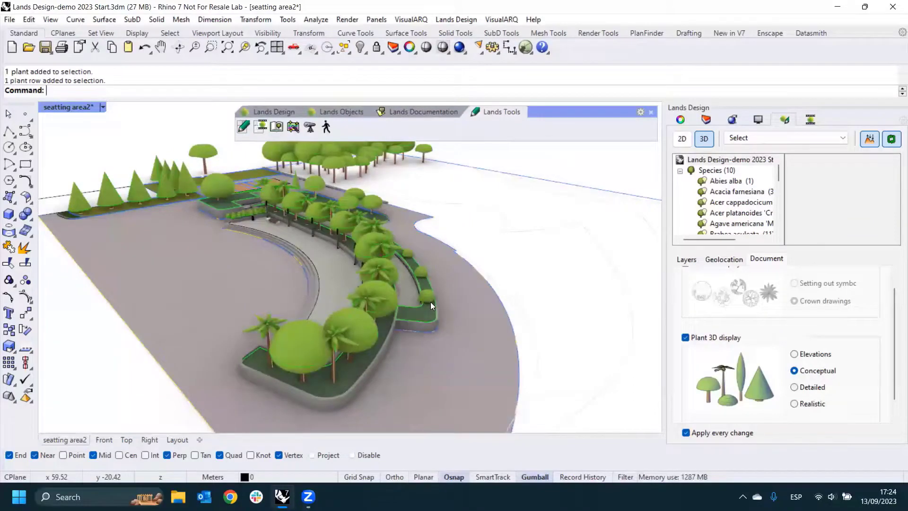
right_drag(430, 302, 475, 288)
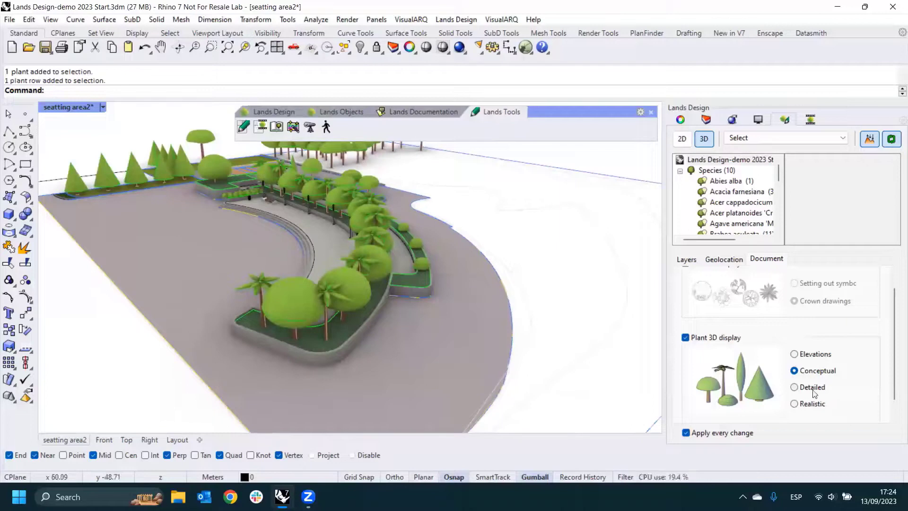
click(797, 388)
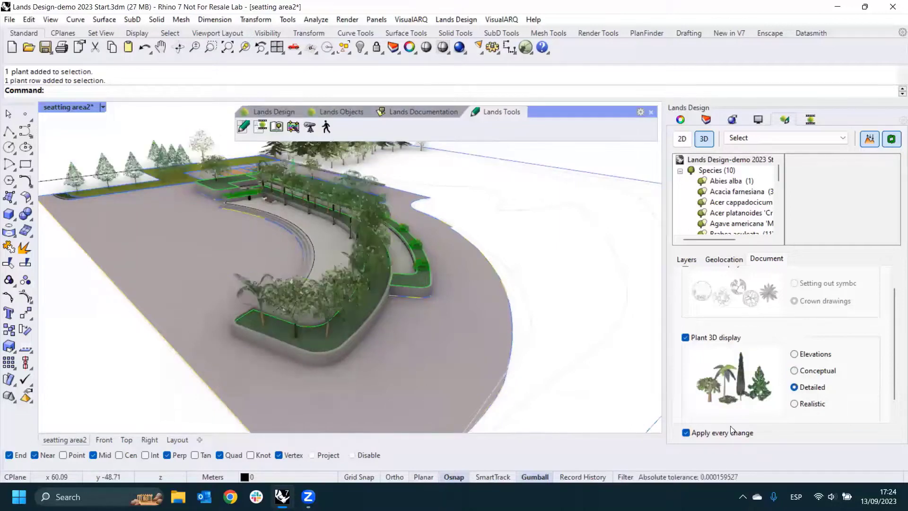
scroll(363, 265, up, 5)
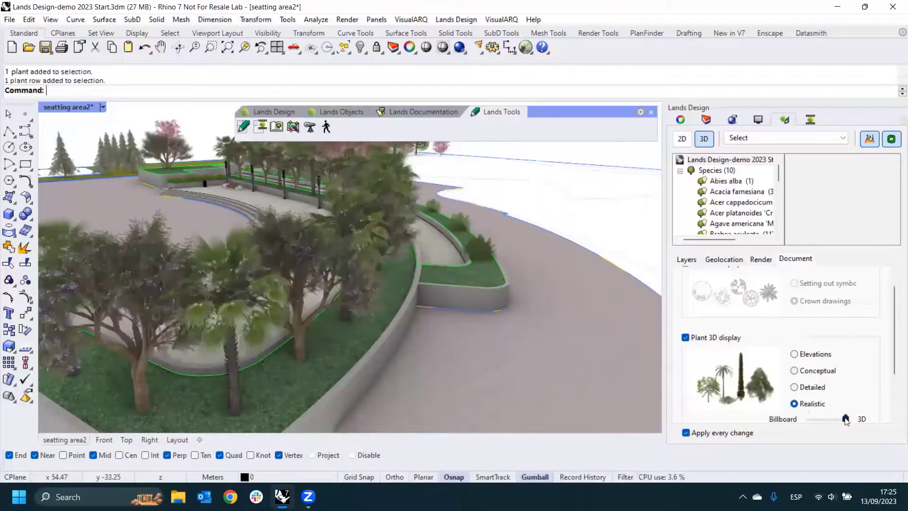
- Set the realistic plant display to Billboard and inspect the plant row along the seating area
scroll(462, 311, down, 4)
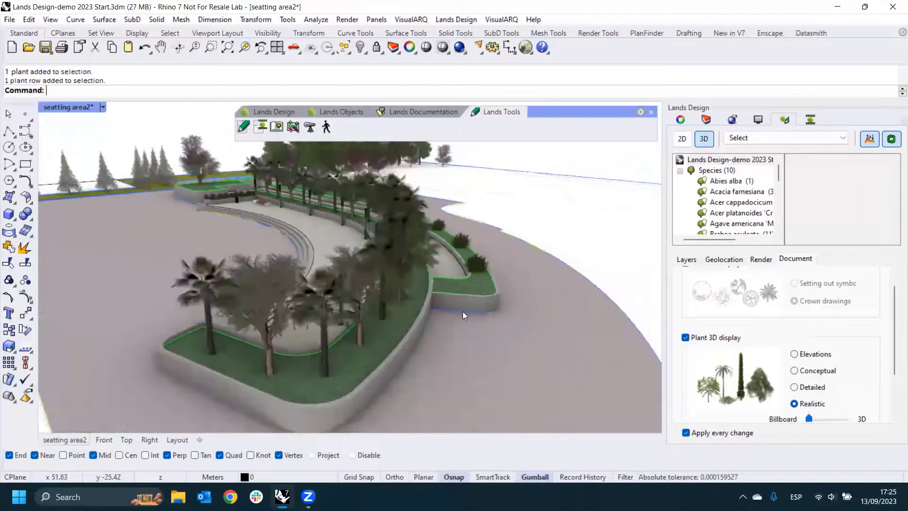
right_drag(463, 311, 405, 313)
click(390, 303)
right_drag(484, 318, 447, 255)
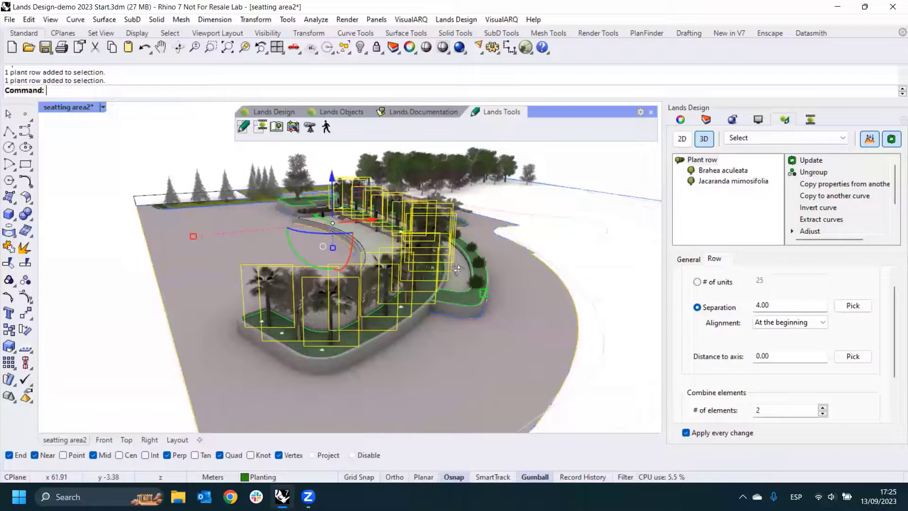
right_drag(452, 255, 410, 268)
- Look through the viewport display modes and the row settings of the mixed Brahea aculeata and Jacaranda mimosifolia plant row
click(102, 108)
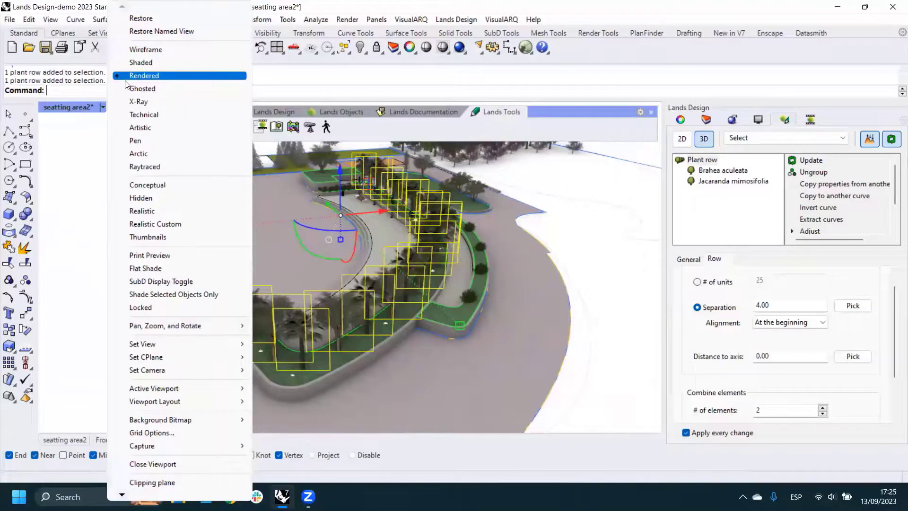
click(555, 233)
right_drag(520, 238, 478, 246)
click(429, 264)
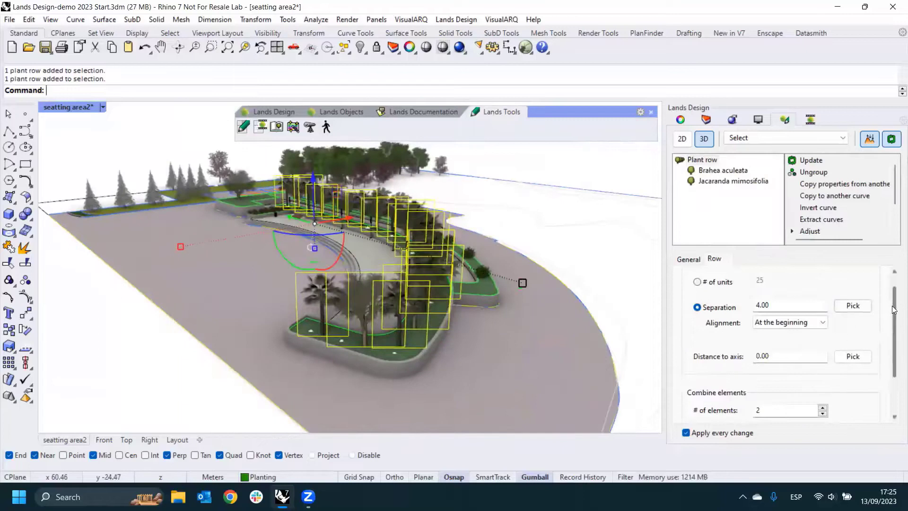
scroll(888, 308, down, 1)
scroll(888, 307, up, 1)
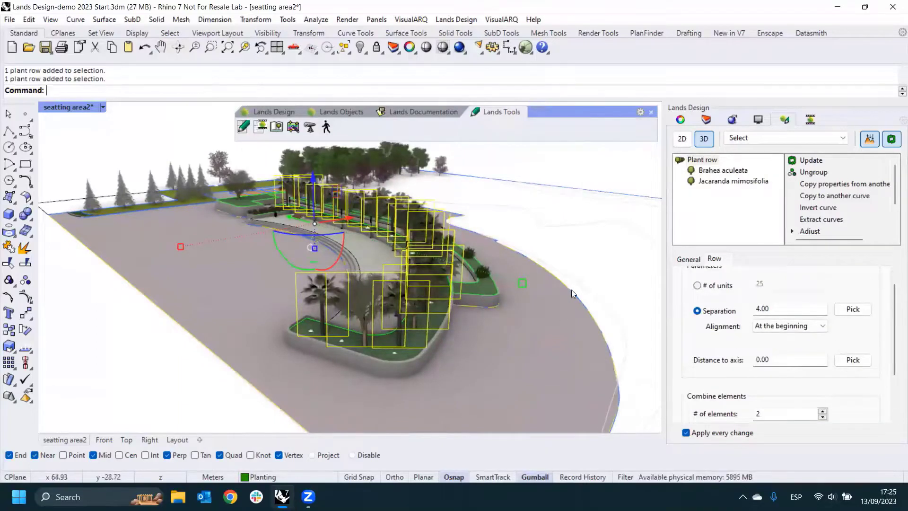
- Deselect the plant row and set the realistic plant display to full 3D
click(637, 283)
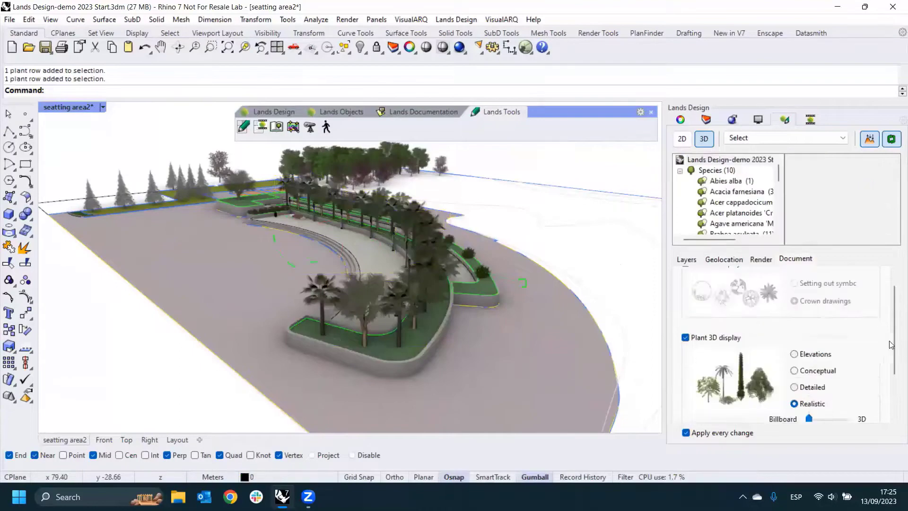
scroll(892, 346, down, 2)
drag(810, 370, 846, 370)
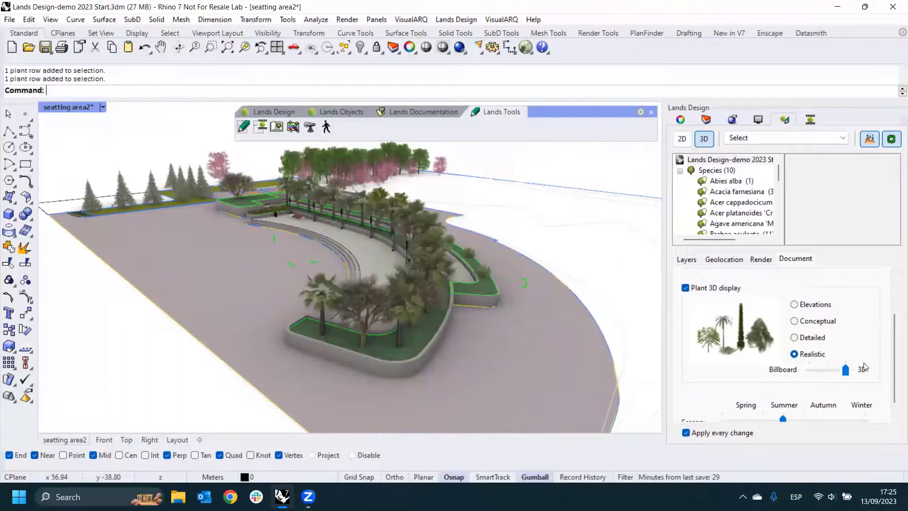
- Set the document's plant season to Winter and inspect the trees in the seating-area planter
scroll(894, 347, down, 1)
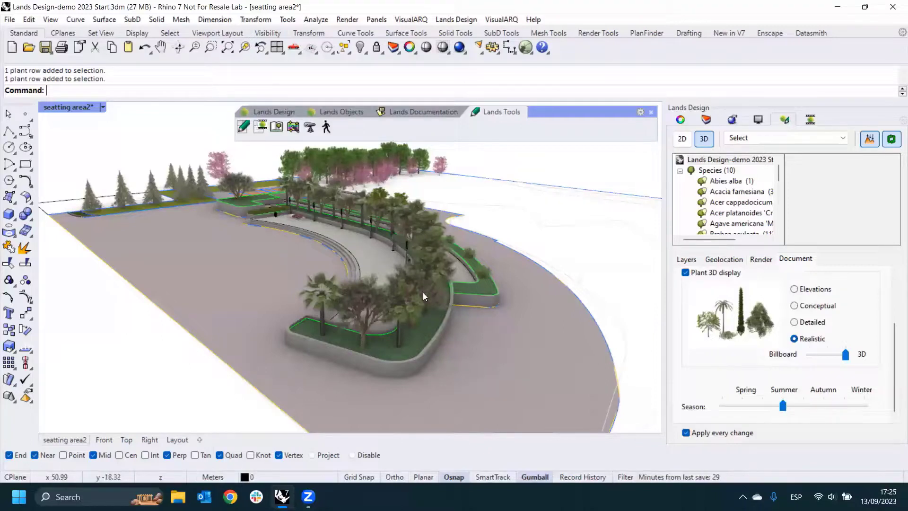
scroll(424, 284, up, 4)
mouse_move(410, 273)
right_down()
mouse_move(425, 290)
mouse_move(408, 280)
right_up()
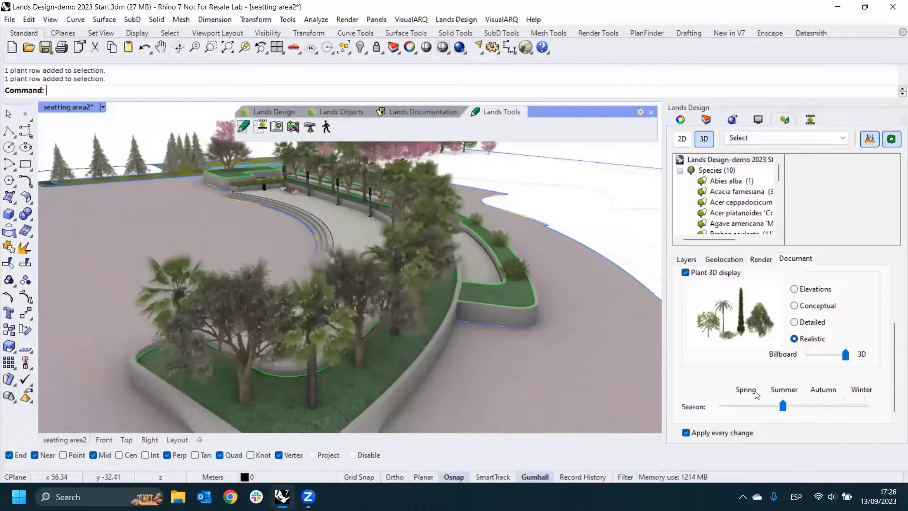
drag(780, 407, 864, 406)
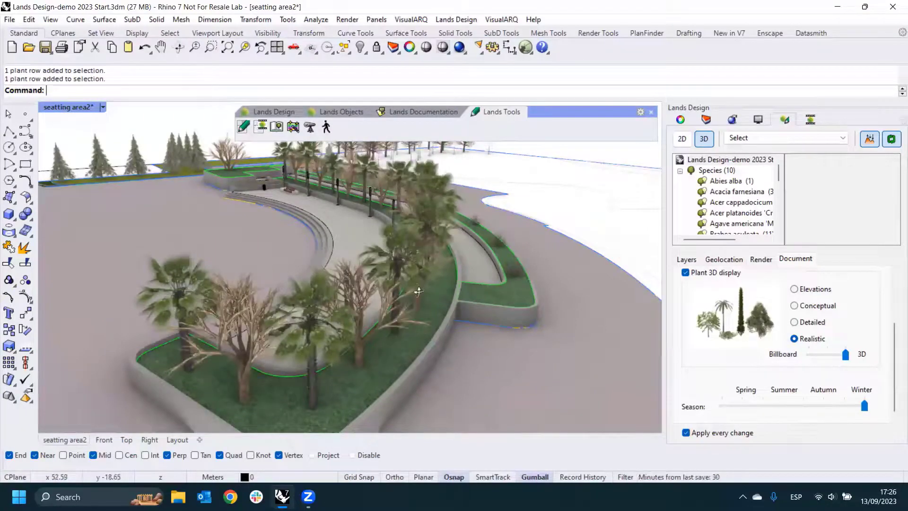
mouse_move(417, 289)
right_down()
mouse_move(402, 290)
mouse_move(412, 291)
right_up()
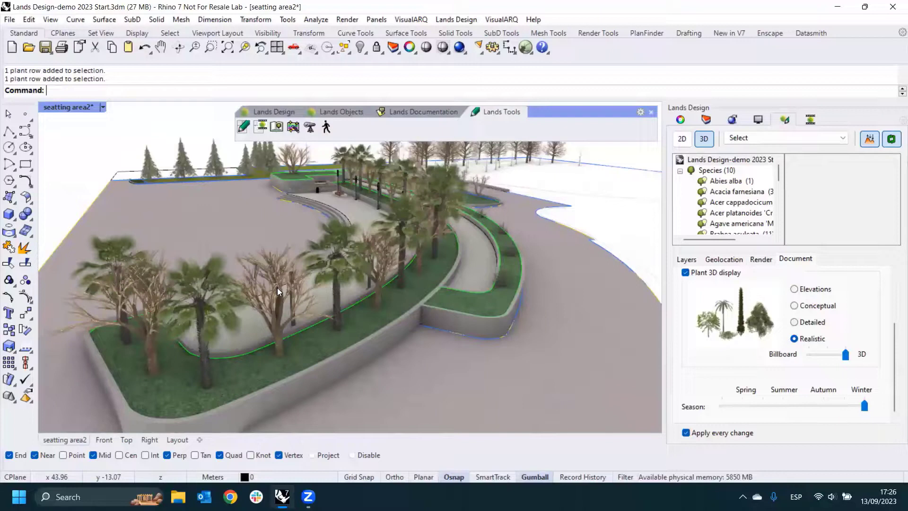
- Set the plant season between Spring and Summer and view the whole seating area
drag(865, 405, 762, 413)
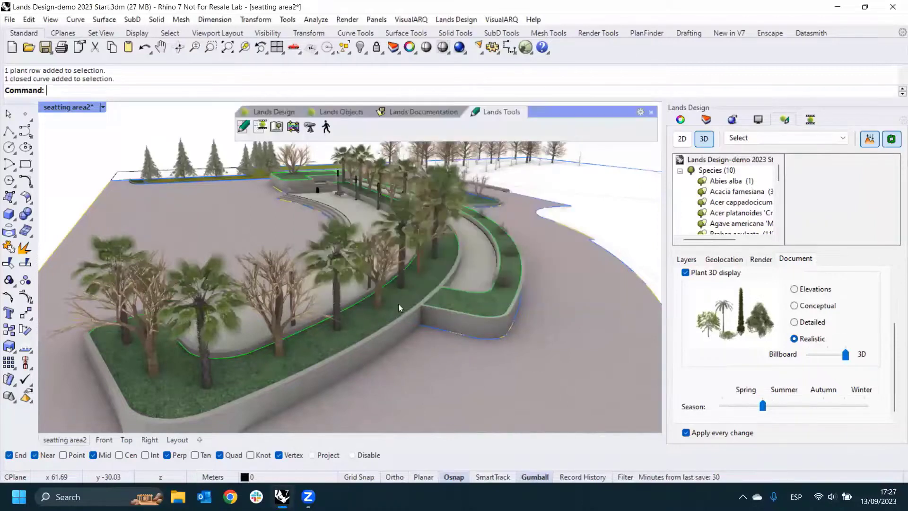
right_drag(398, 304, 421, 299)
scroll(436, 293, down, 5)
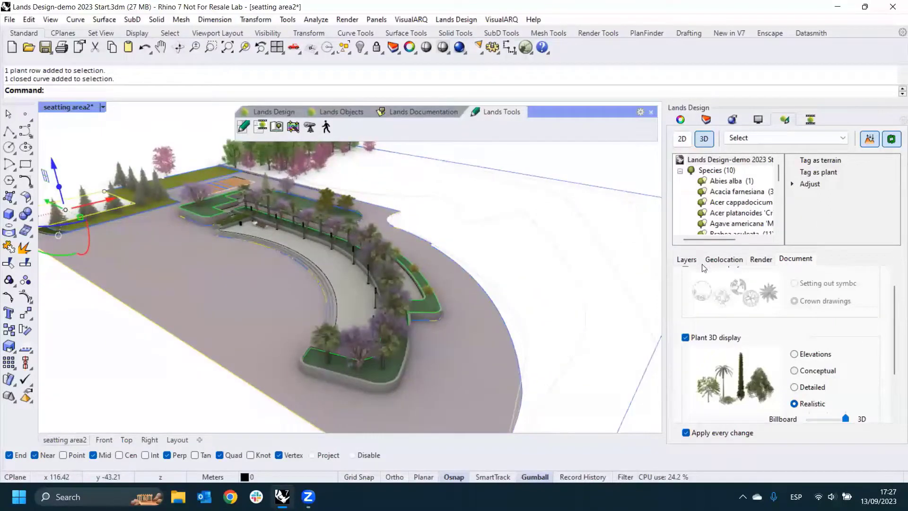
right_drag(622, 283, 614, 267)
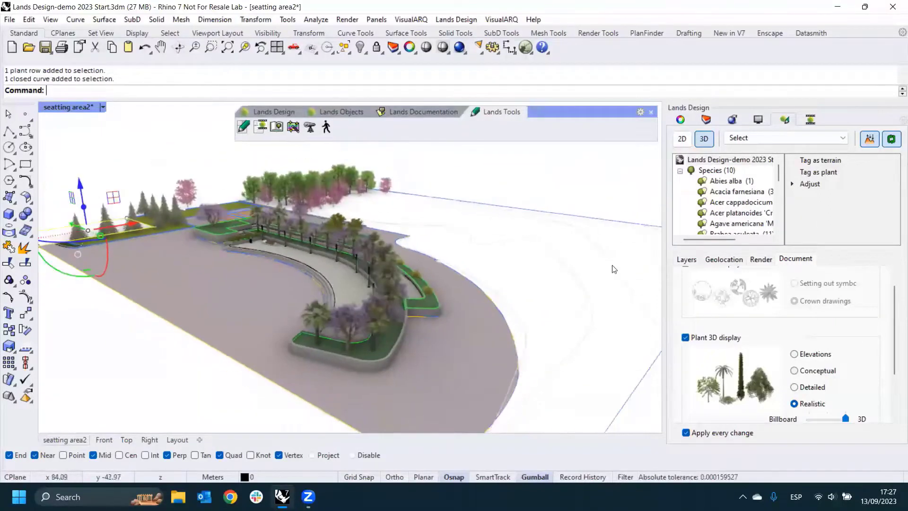
- Review the document's geolocation settings and the layers assigned to plants, walls, stairs and terrains
click(727, 263)
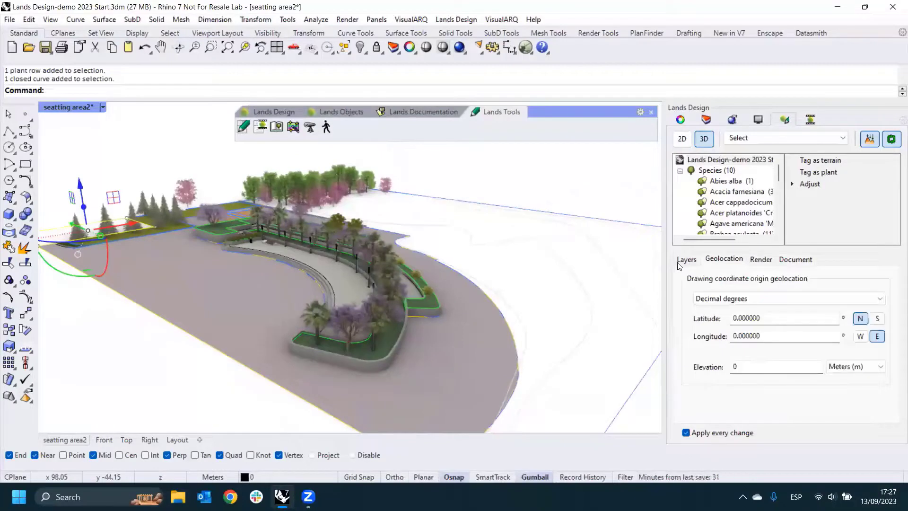
click(698, 263)
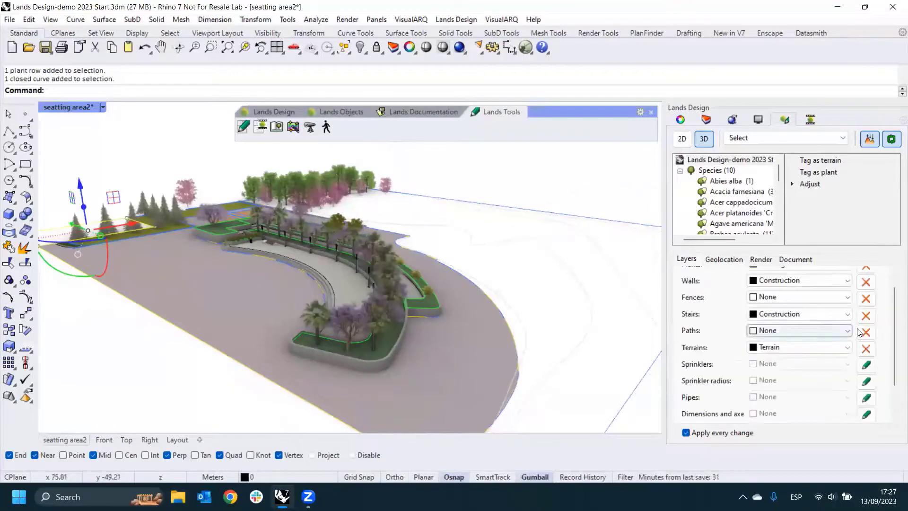
scroll(893, 328, up, 2)
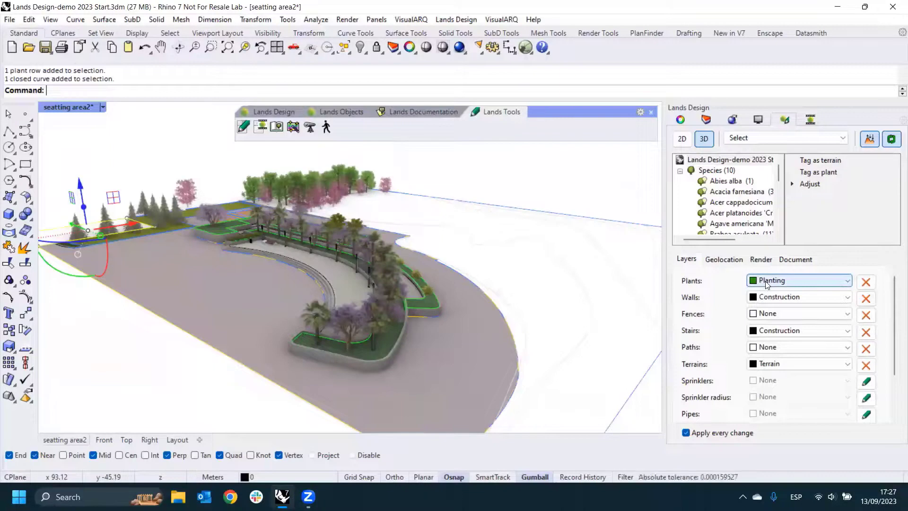
- Turn the Planting layer off and on again, keeping the whole seating area in view
click(706, 121)
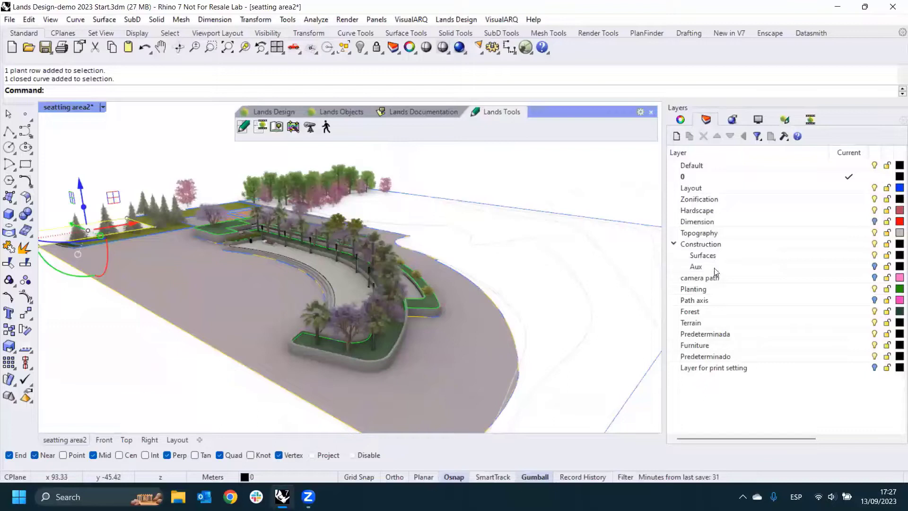
click(874, 289)
click(875, 289)
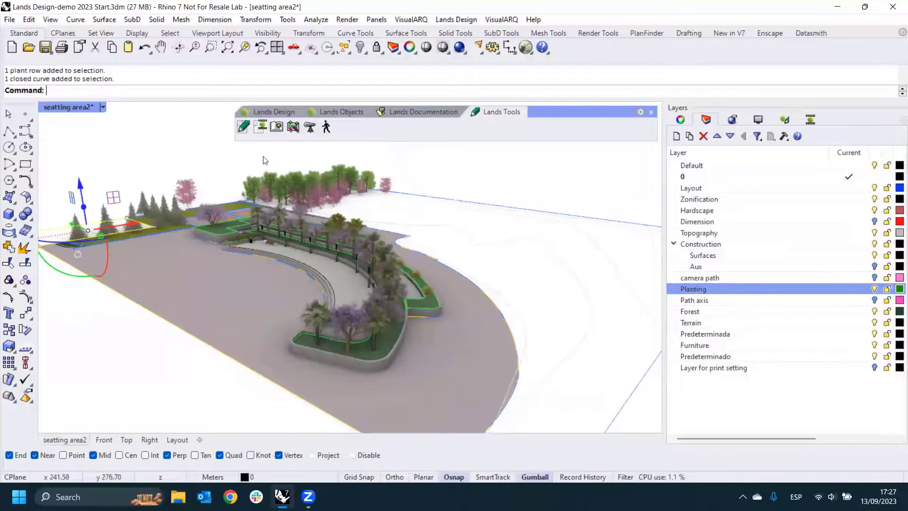
right_drag(331, 218, 375, 178)
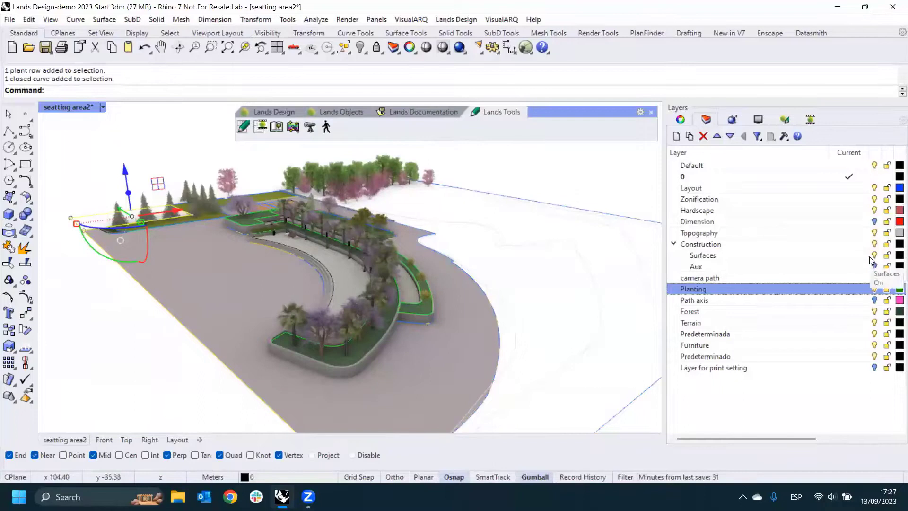
- Go through the document's species from Abies alba to Acer platanoides 'Crimson King', highlighting each one's plants in the model
click(784, 119)
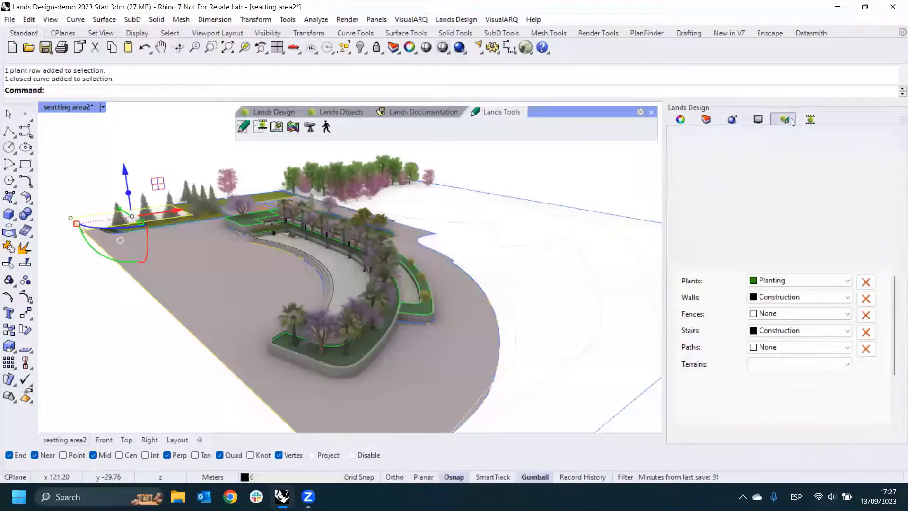
click(725, 182)
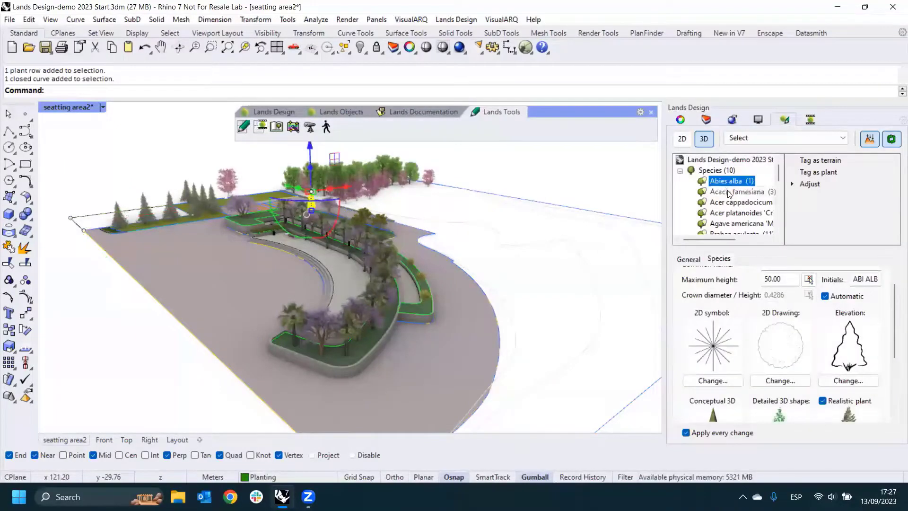
click(730, 193)
click(729, 204)
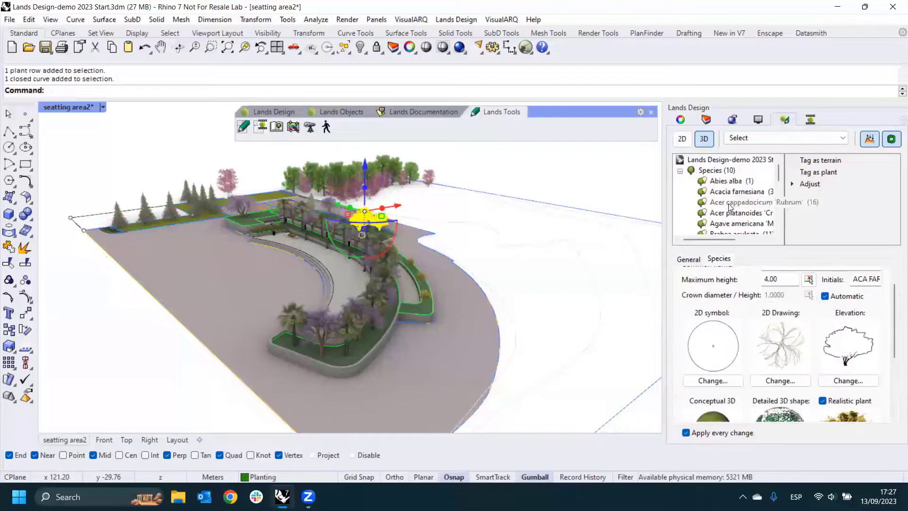
click(719, 217)
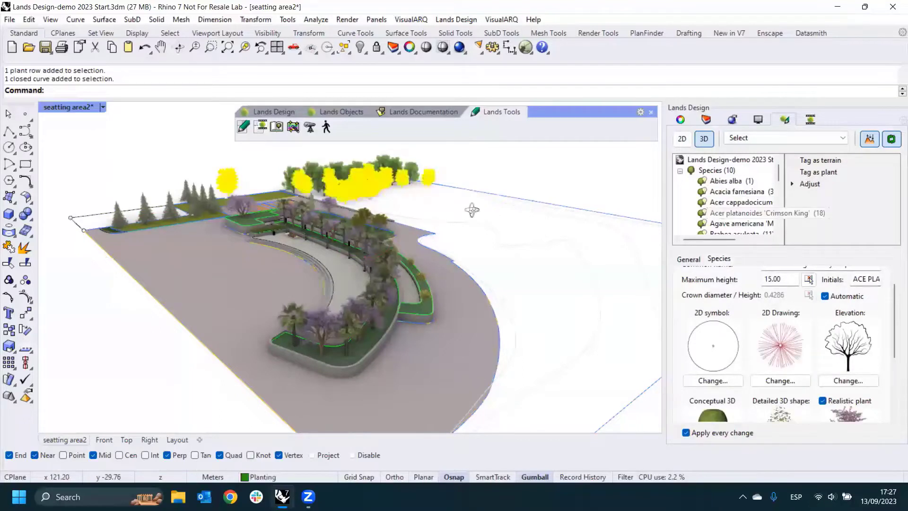
right_drag(473, 209, 492, 194)
right_drag(321, 193, 307, 195)
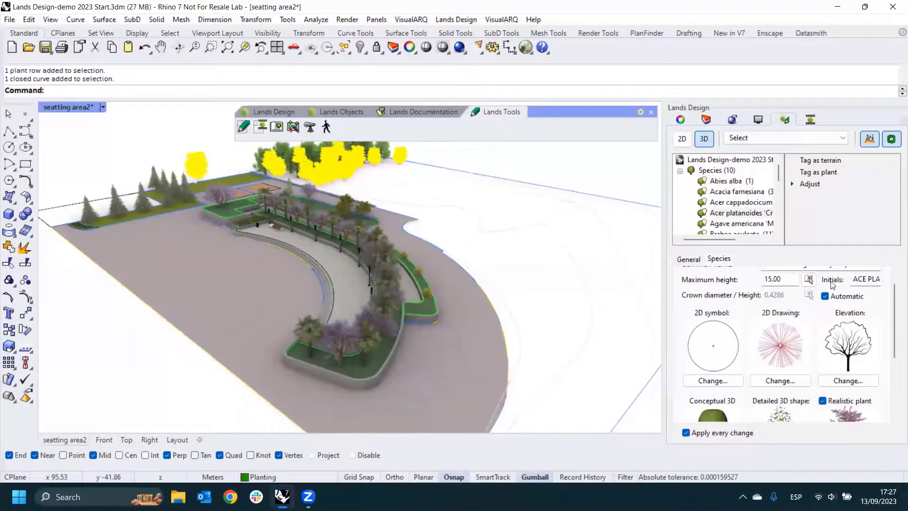
- Examine the 2D, elevation, conceptual, detailed and realistic representations of the Acer platanoides 'Crimson King' species
scroll(889, 315, down, 2)
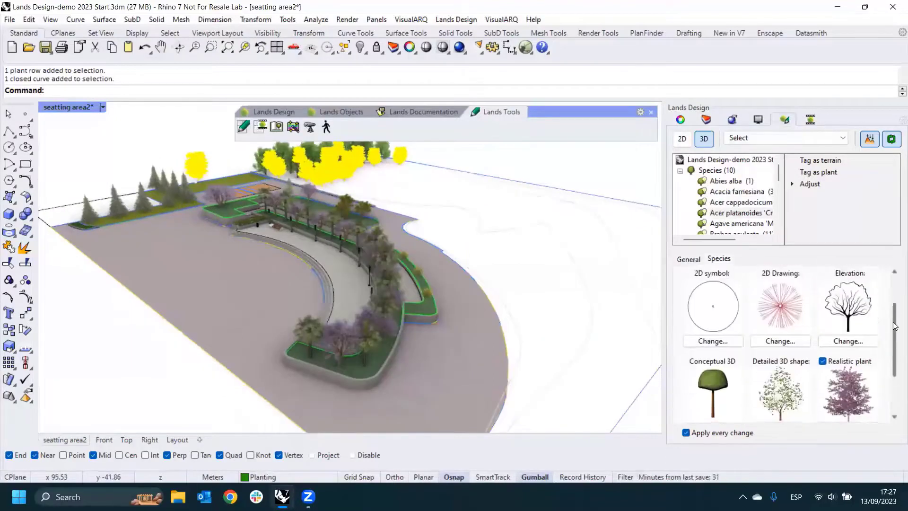
scroll(886, 321, up, 1)
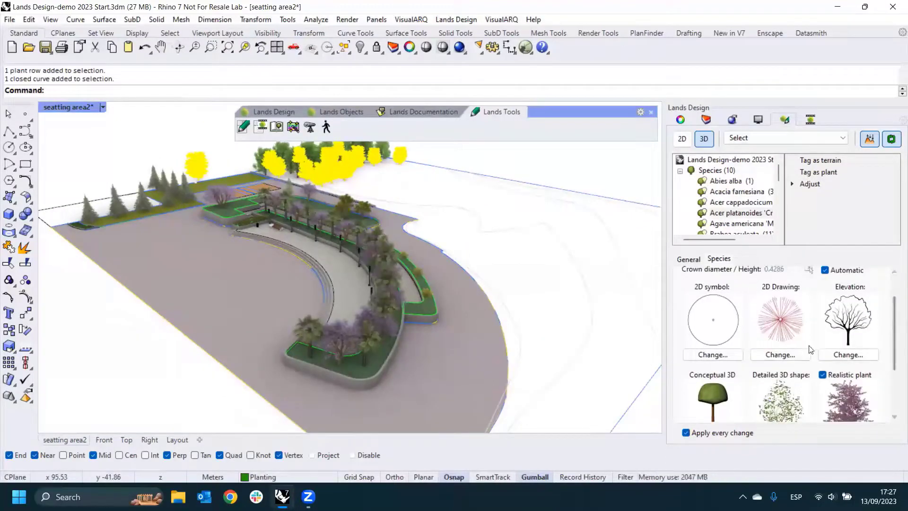
scroll(755, 357, down, 3)
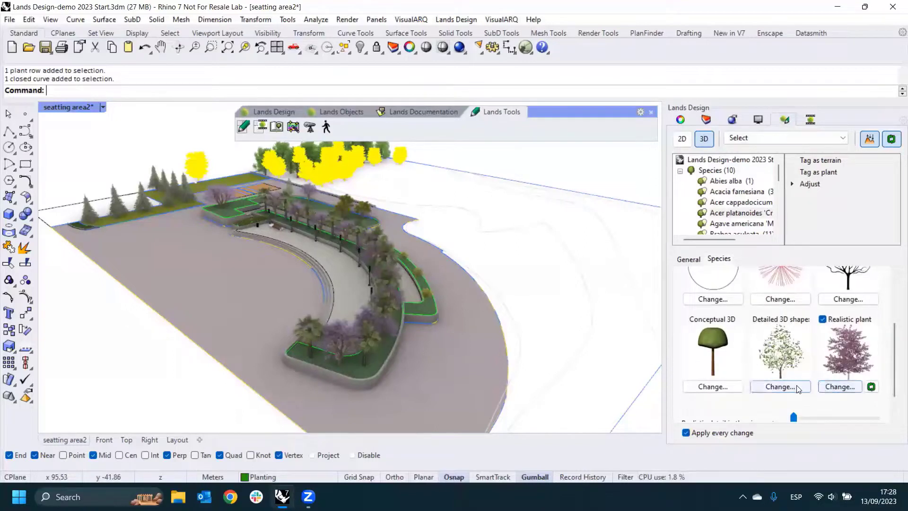
- Browse the AccuRender plant files available for the Acer platanoides 'Crimson King' realistic plant, then cancel and clear the selection
click(830, 387)
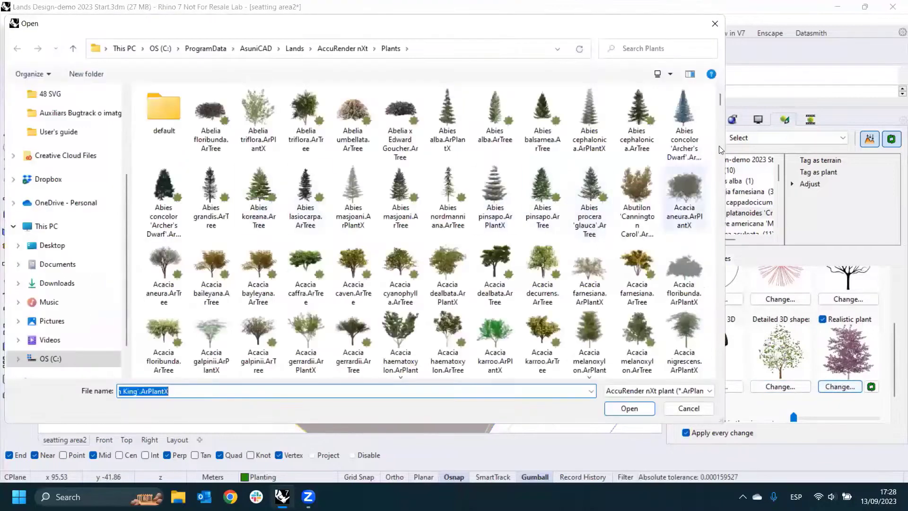
scroll(721, 120, down, 10)
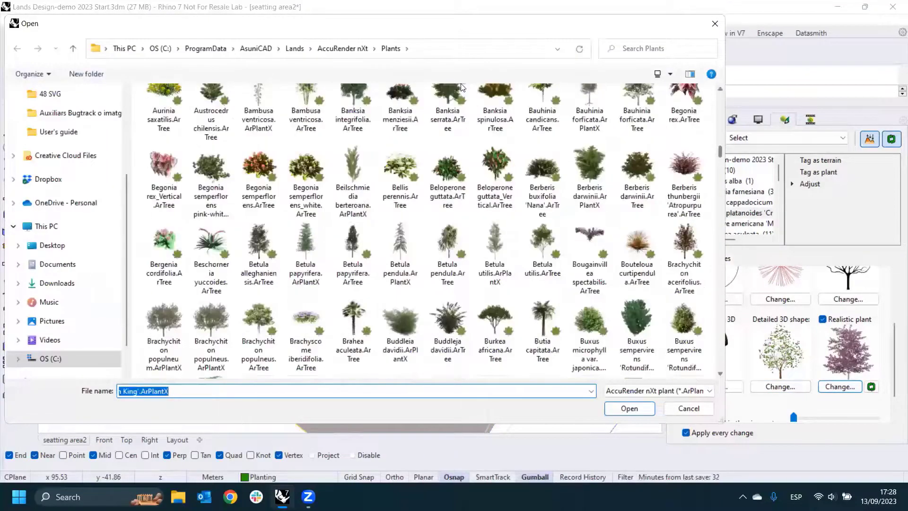
drag(101, 27, 101, 35)
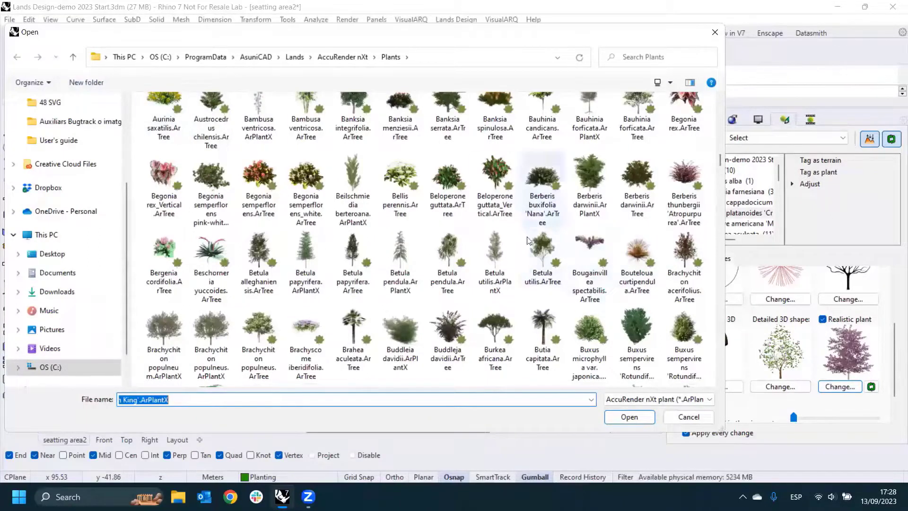
click(689, 417)
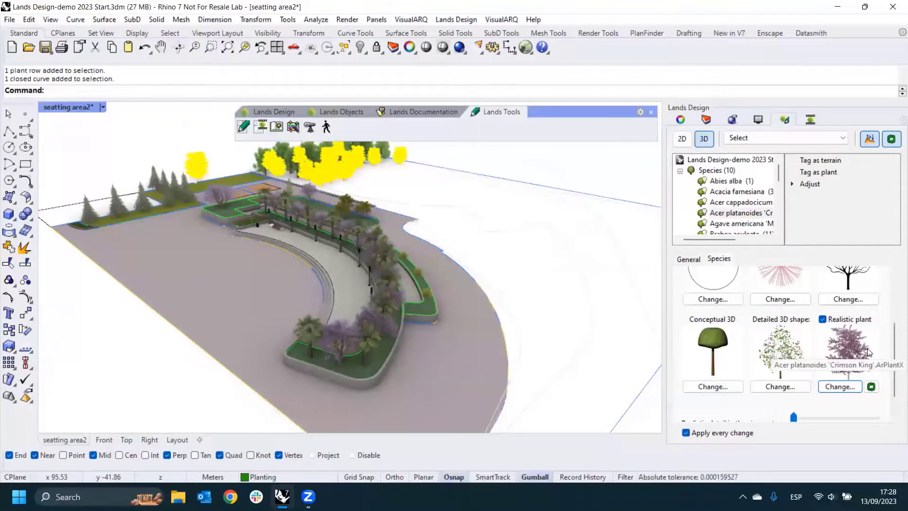
click(620, 297)
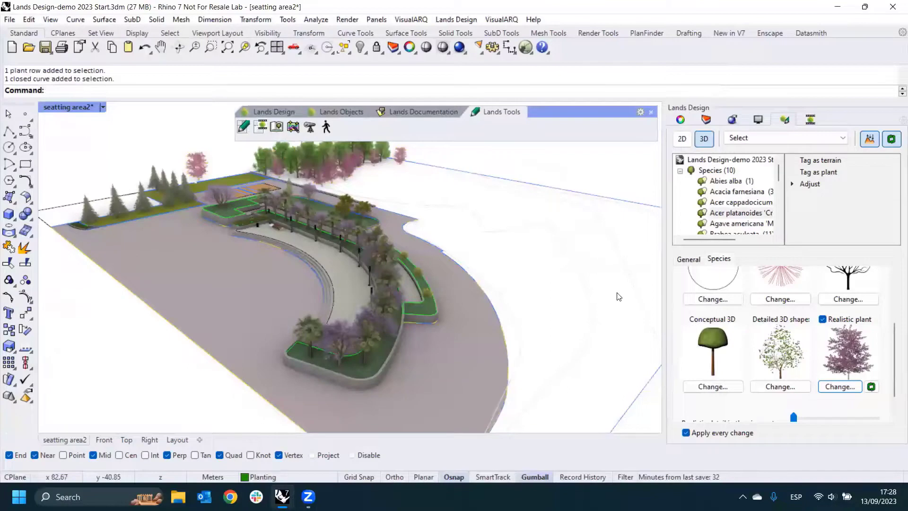
- Convert the whole model to 2D and examine the tree symbols and hatched areas in the Top view
right_drag(563, 242, 440, 244)
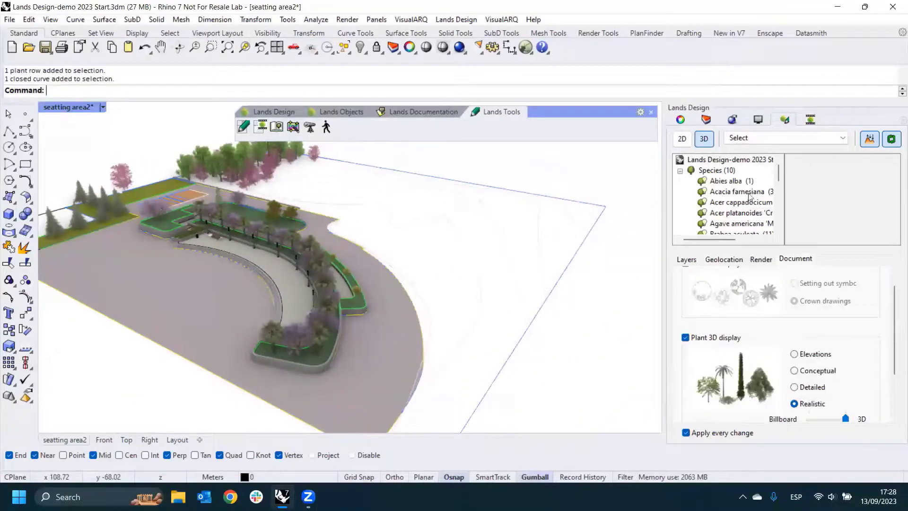
click(682, 138)
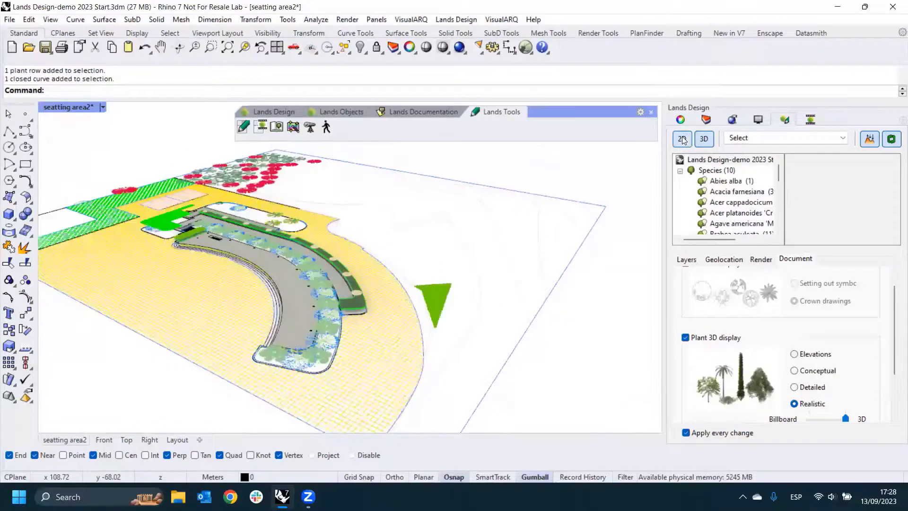
right_drag(406, 267, 360, 284)
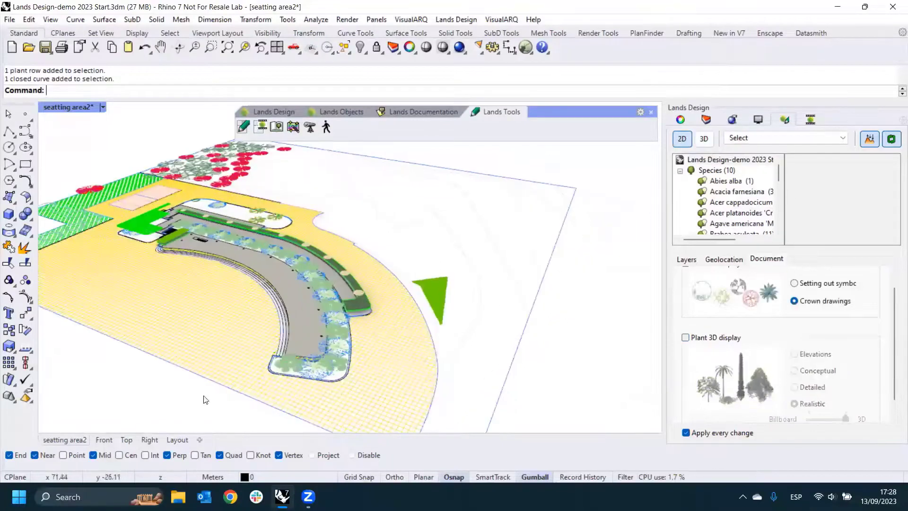
click(126, 440)
scroll(309, 256, up, 6)
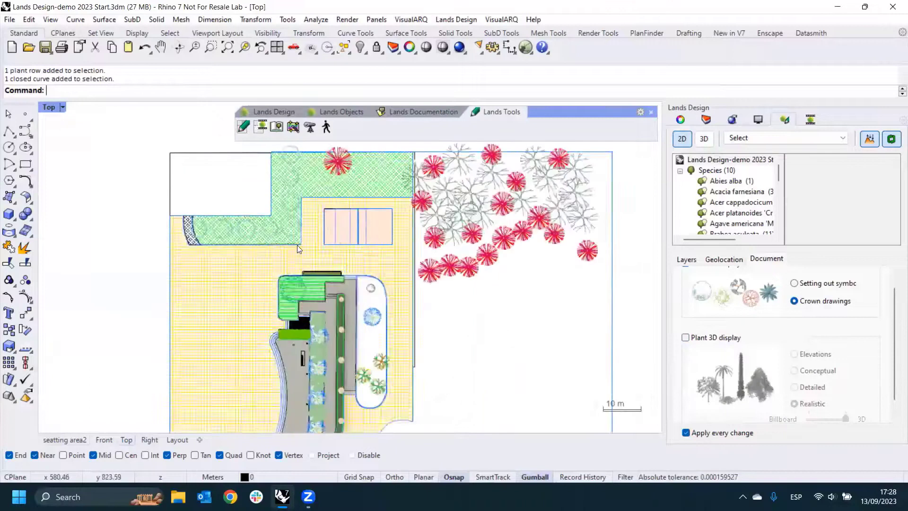
click(468, 303)
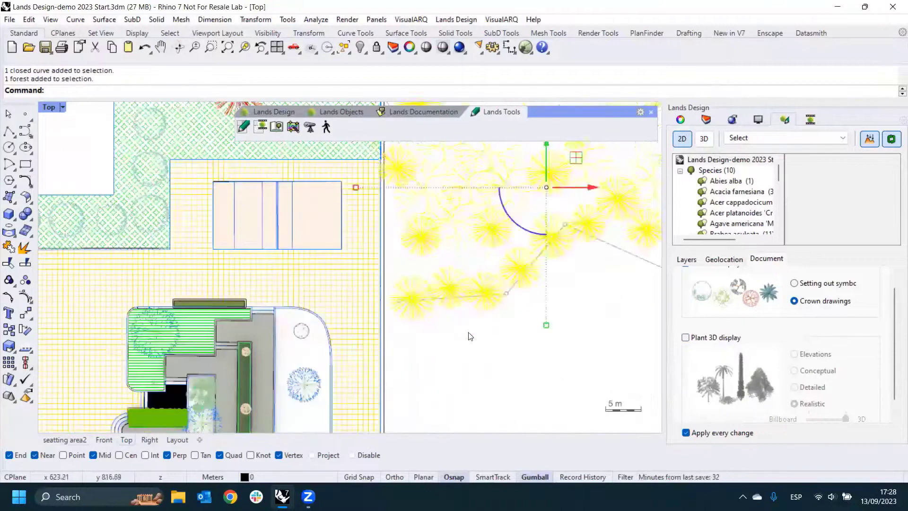
click(433, 328)
scroll(401, 190, down, 4)
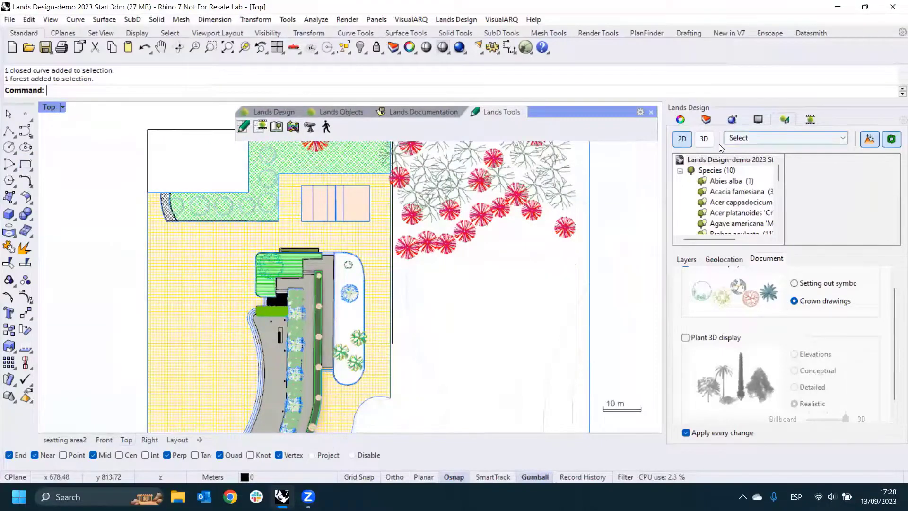
- Convert the whole model back to 3D and return to the seatting area2 perspective view
click(704, 139)
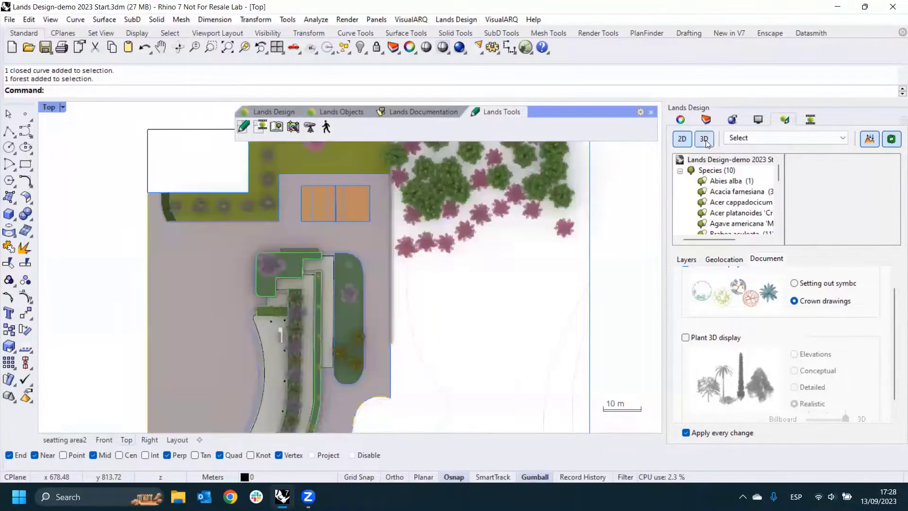
click(72, 443)
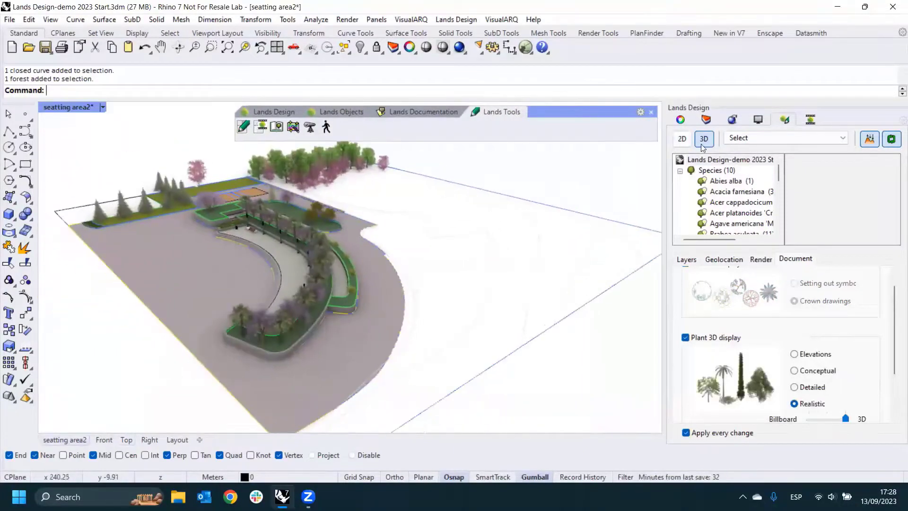
right_drag(644, 189, 551, 216)
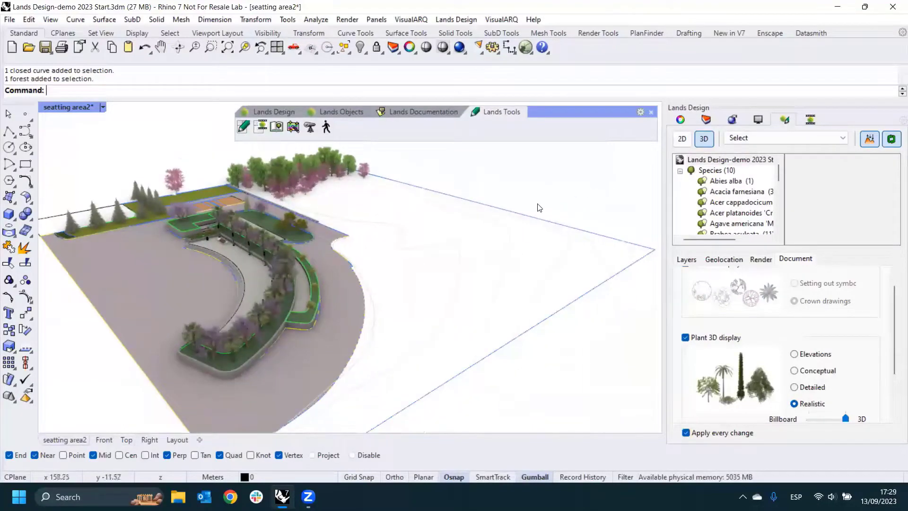
- Examine the seating area and its surroundings, checking the zone properties of the shaded areas beside the empty building plot
click(338, 112)
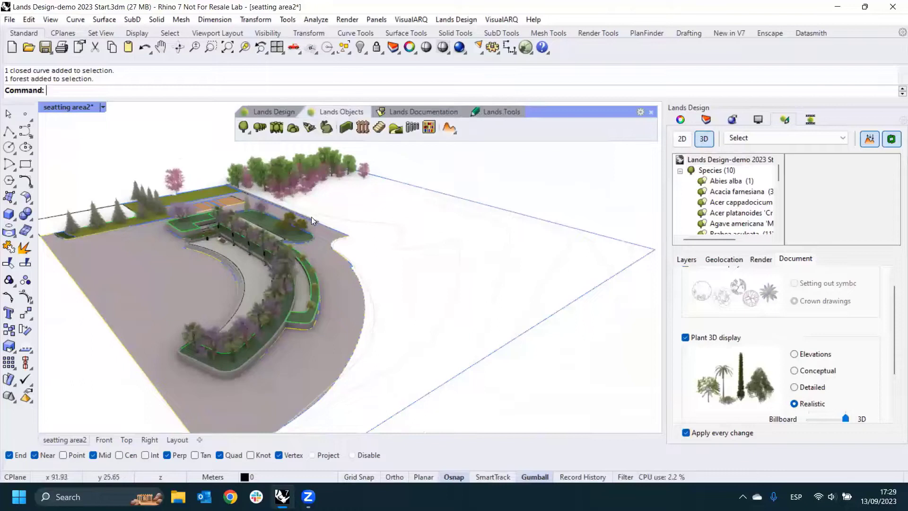
right_drag(446, 296, 279, 242)
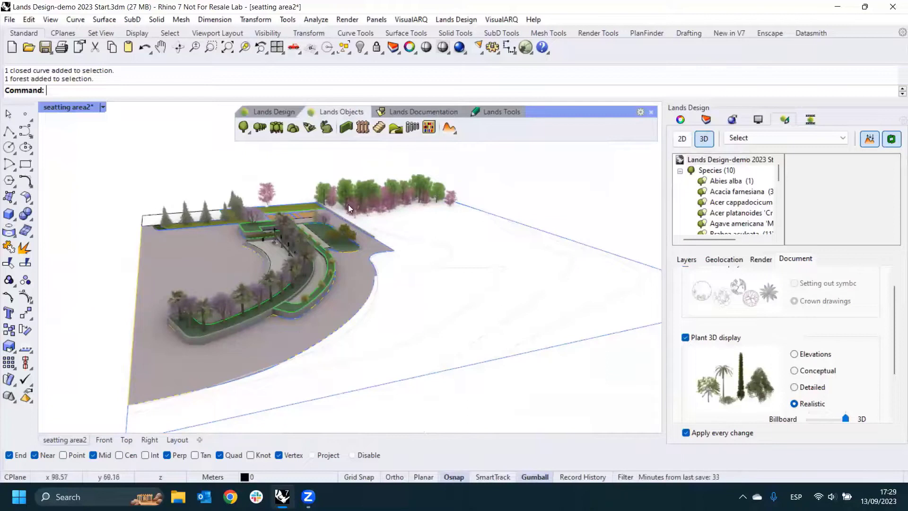
right_drag(395, 243, 499, 253)
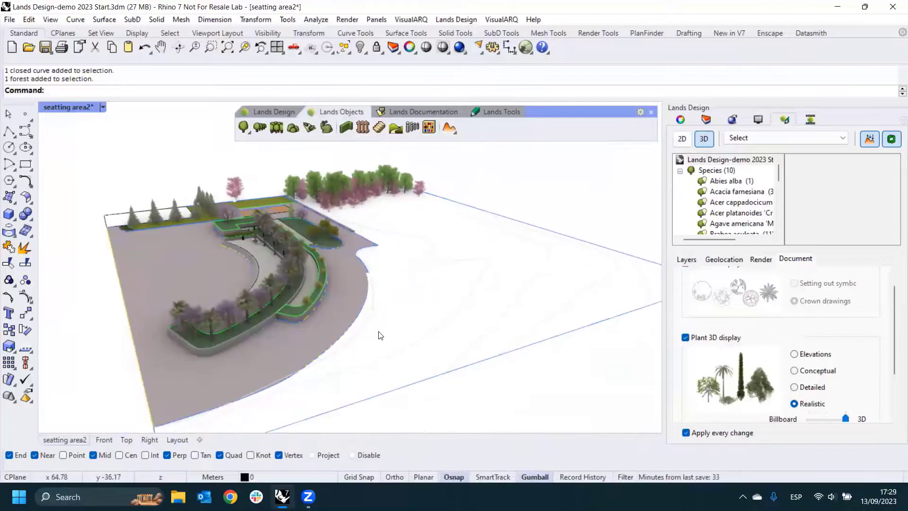
right_drag(417, 304, 415, 275)
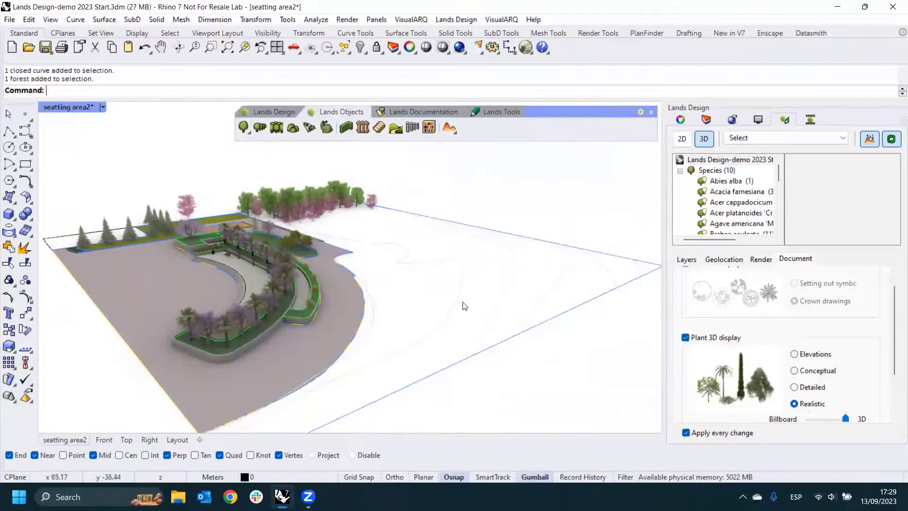
right_drag(473, 286, 203, 396)
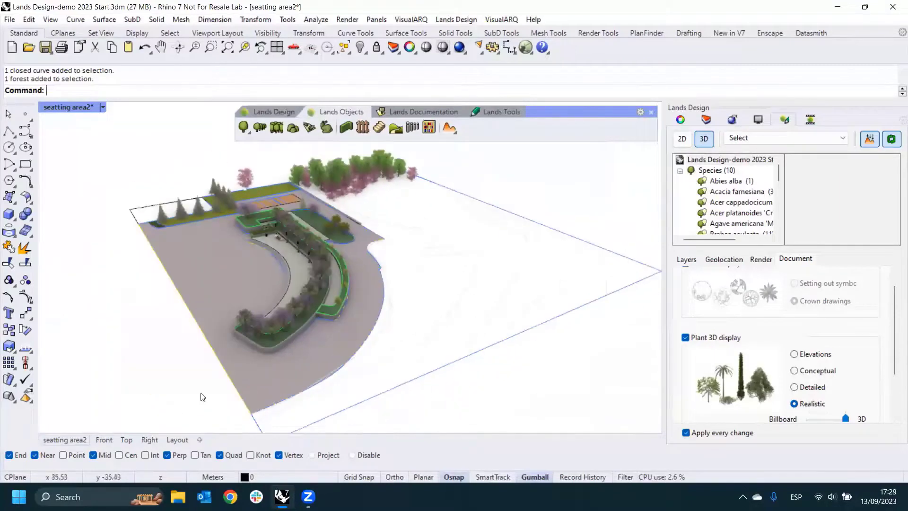
scroll(113, 211, up, 5)
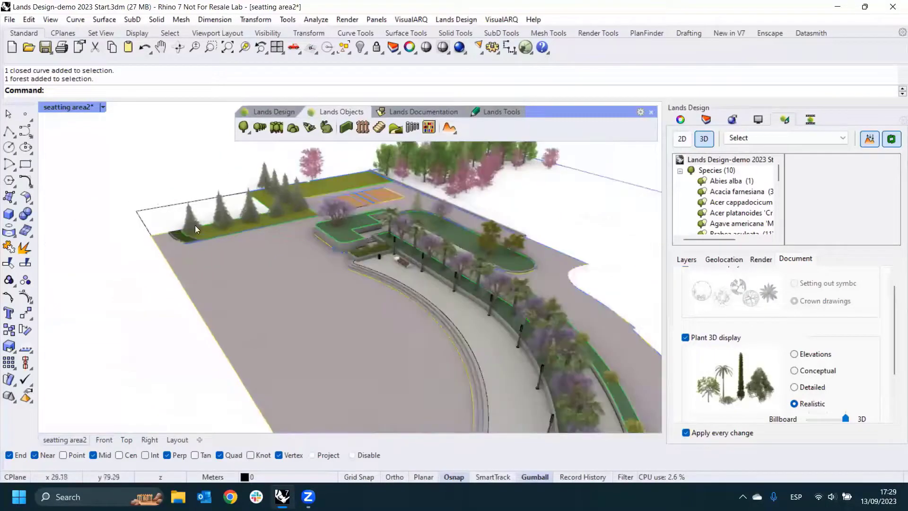
scroll(285, 316, down, 2)
click(290, 316)
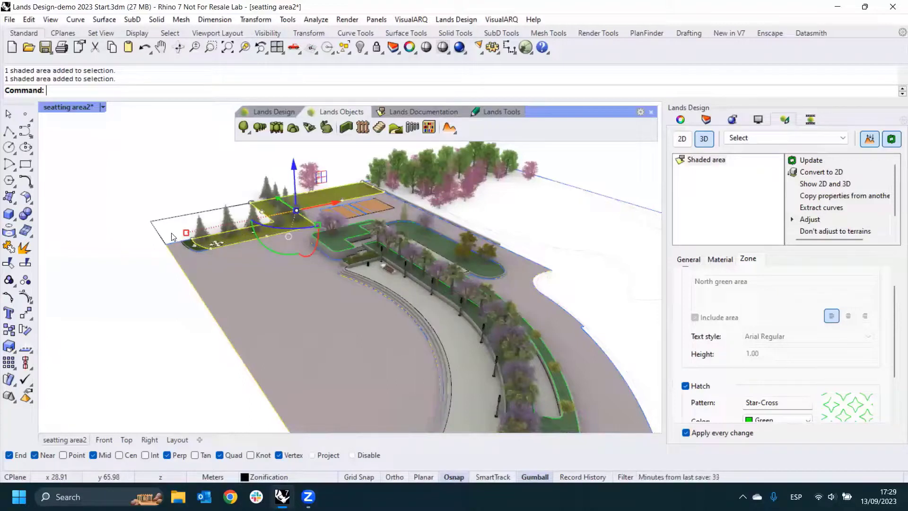
click(90, 311)
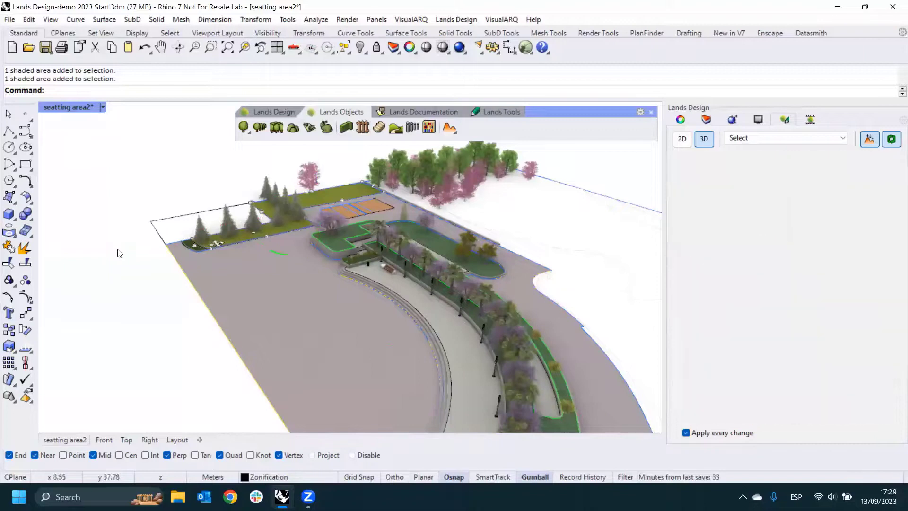
- Display the model in 2D in the Top view, framing the empty rectangular plot beside the green area
right_drag(258, 274, 279, 309)
click(127, 439)
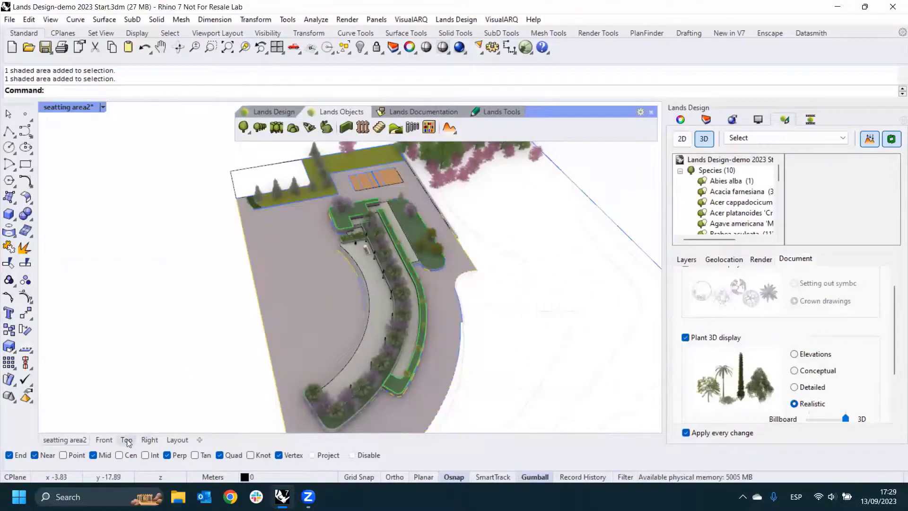
click(687, 144)
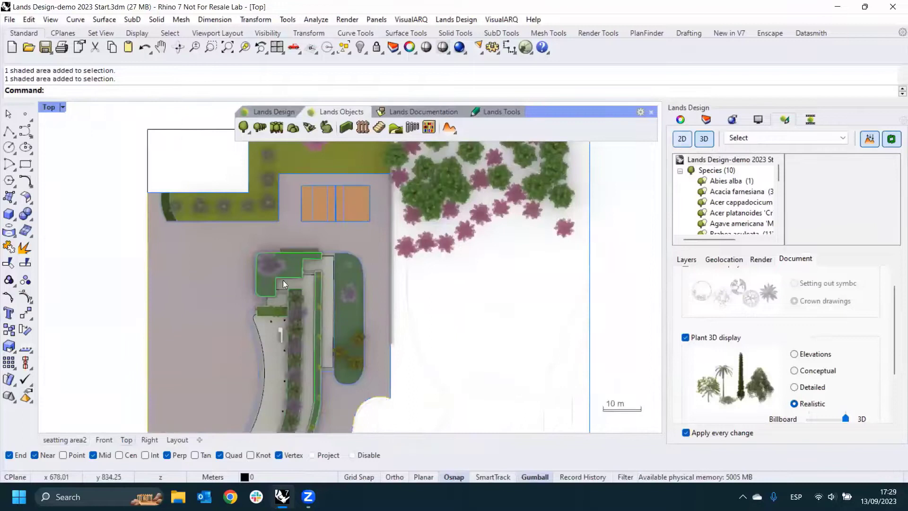
scroll(268, 227, up, 5)
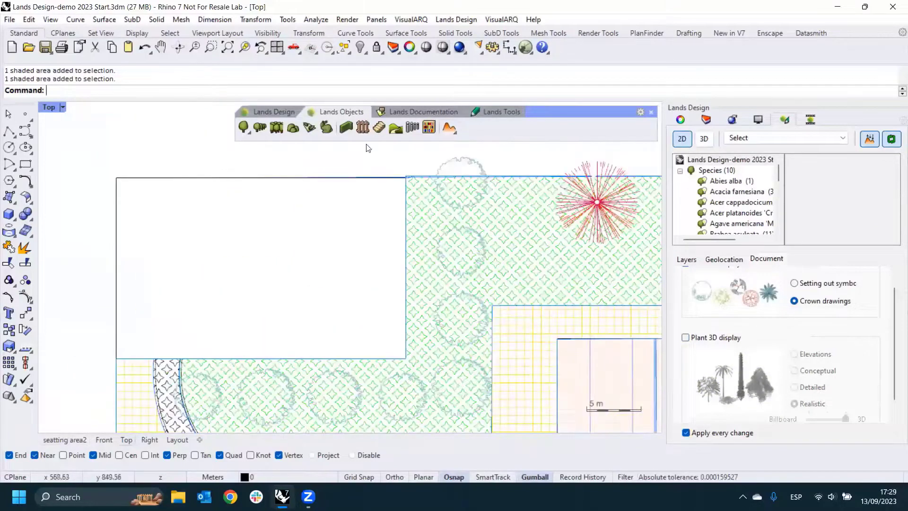
- Start a zoning area using the Boundaries option, with the empty rectangular plot's outline as its boundary
click(397, 114)
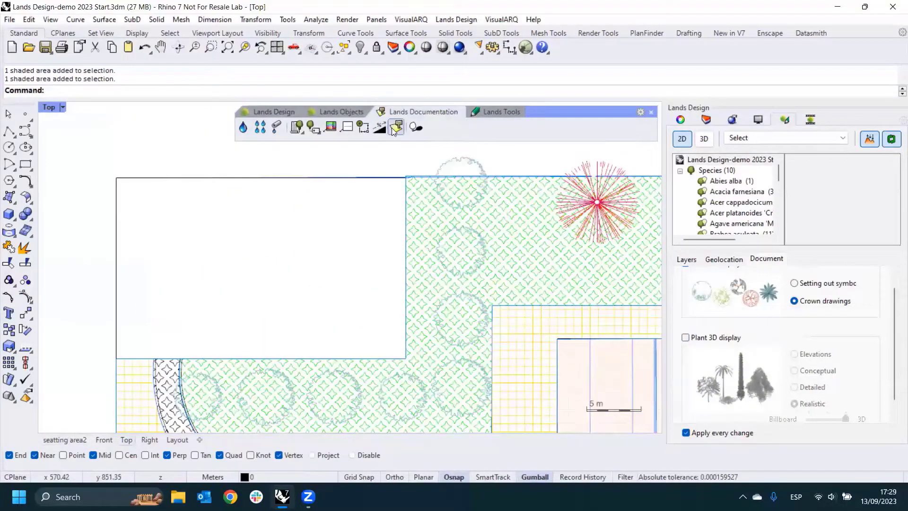
click(396, 131)
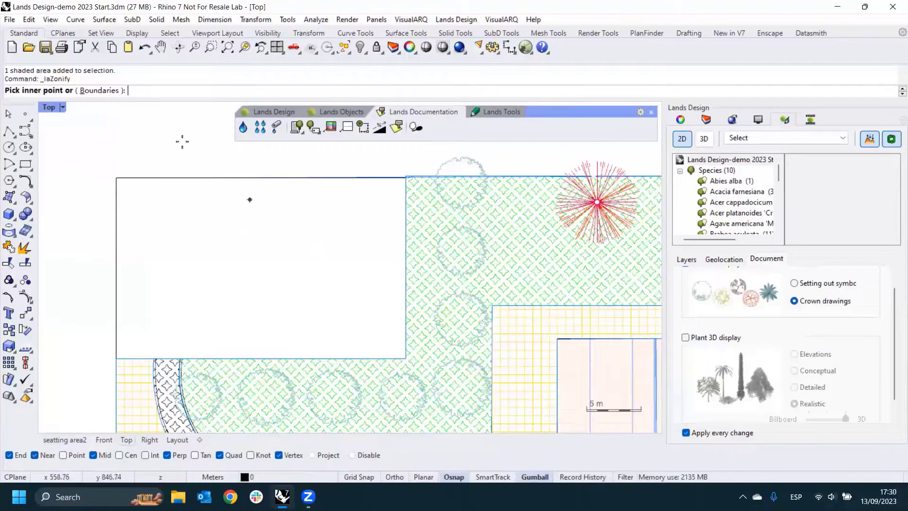
click(105, 91)
scroll(402, 182, up, 8)
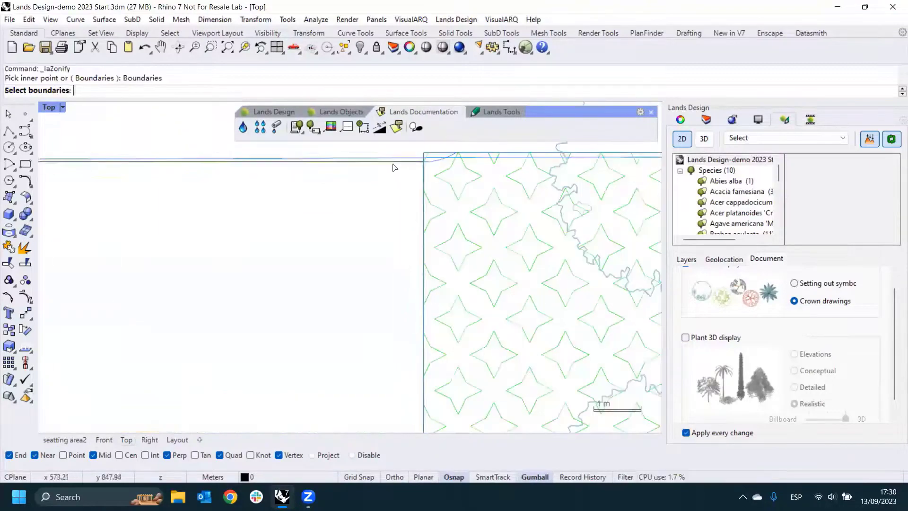
click(393, 162)
scroll(397, 206, down, 3)
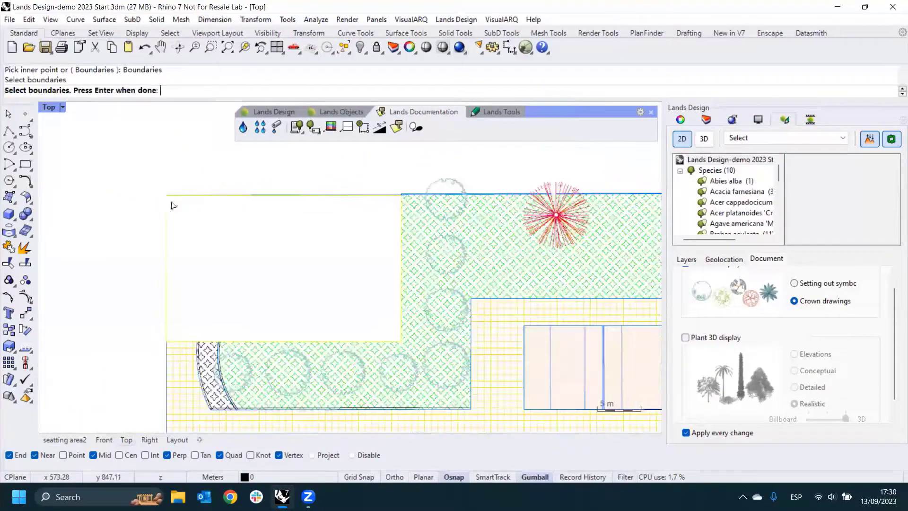
click(202, 253)
key(Return)
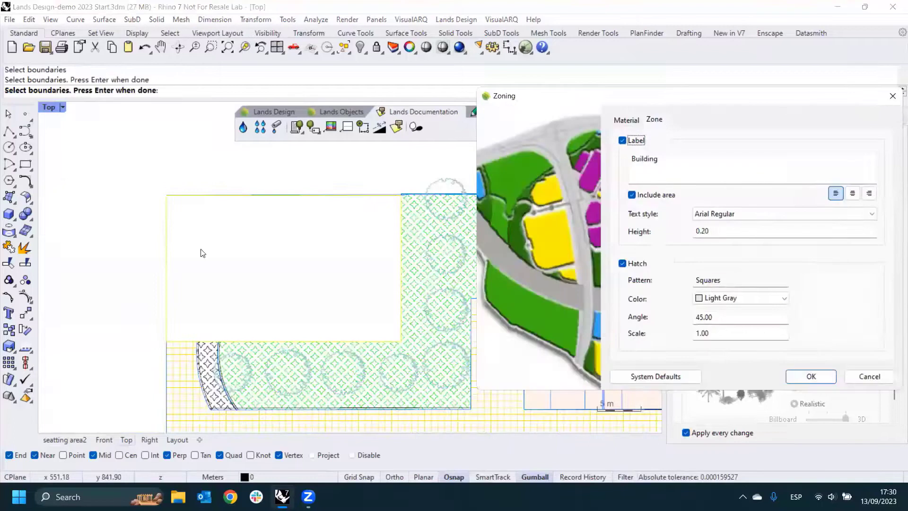
- Create the Building zone with area label, light gray Squares hatch and gravel texture, placing its label just above the plot's upper-left corner
click(702, 162)
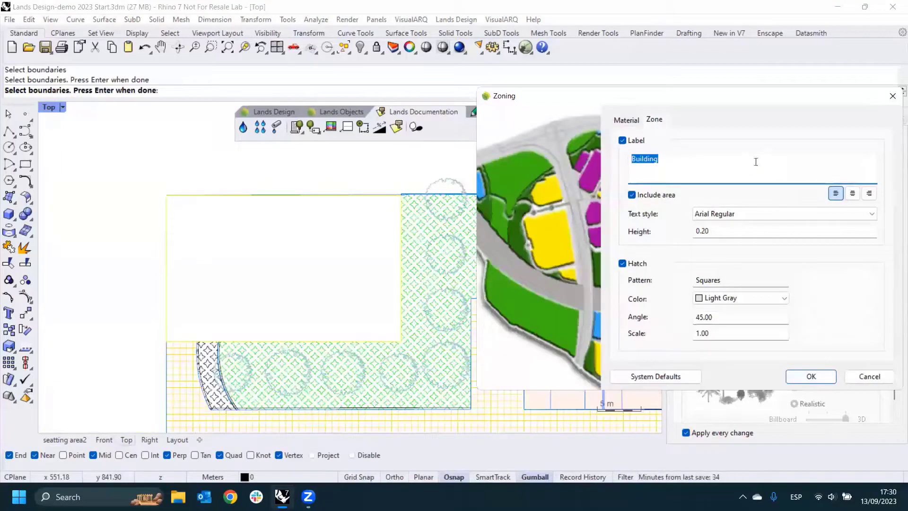
drag(700, 98, 655, 95)
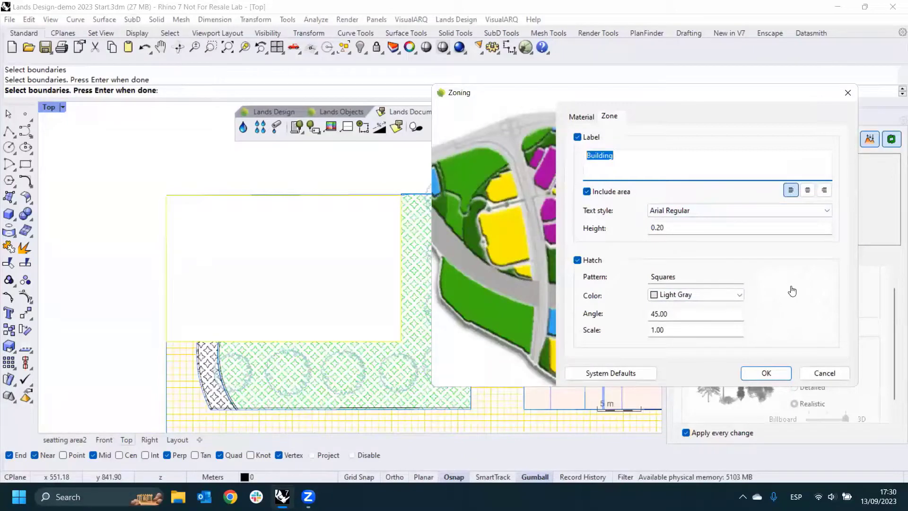
click(724, 278)
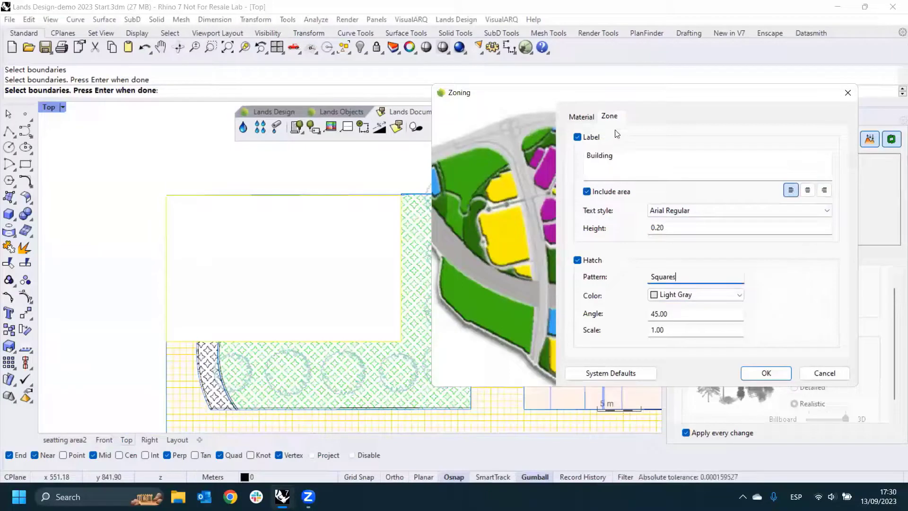
click(587, 118)
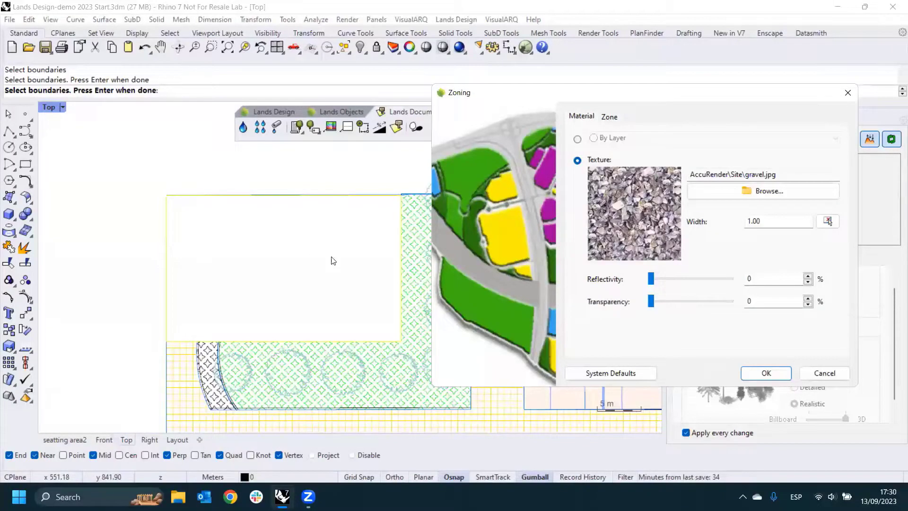
click(610, 117)
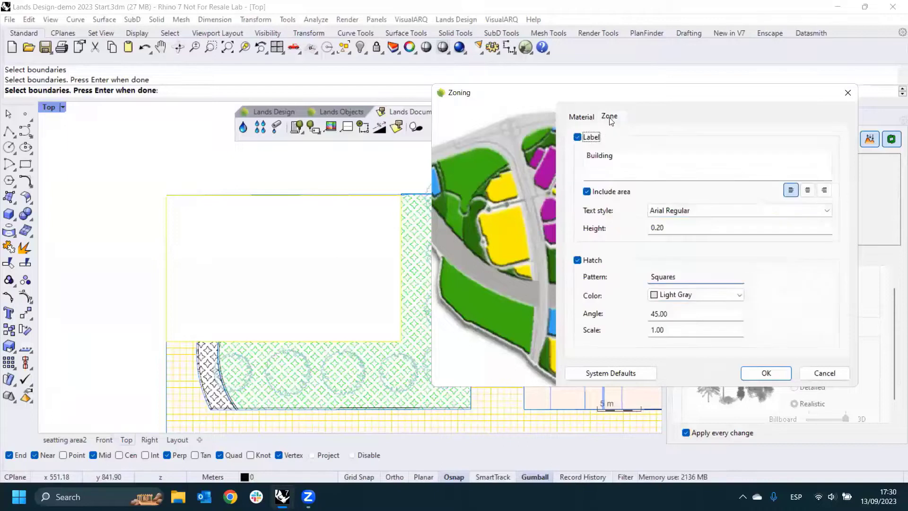
click(766, 373)
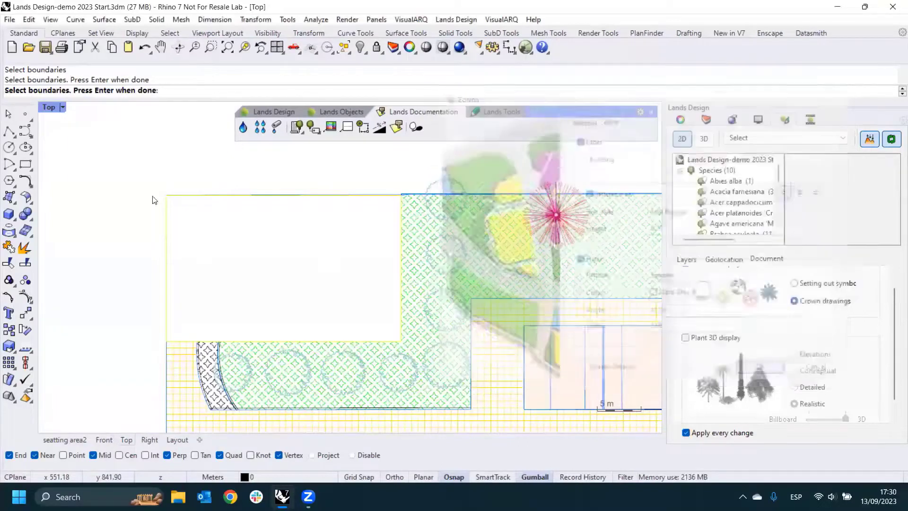
click(182, 183)
scroll(195, 185, up, 12)
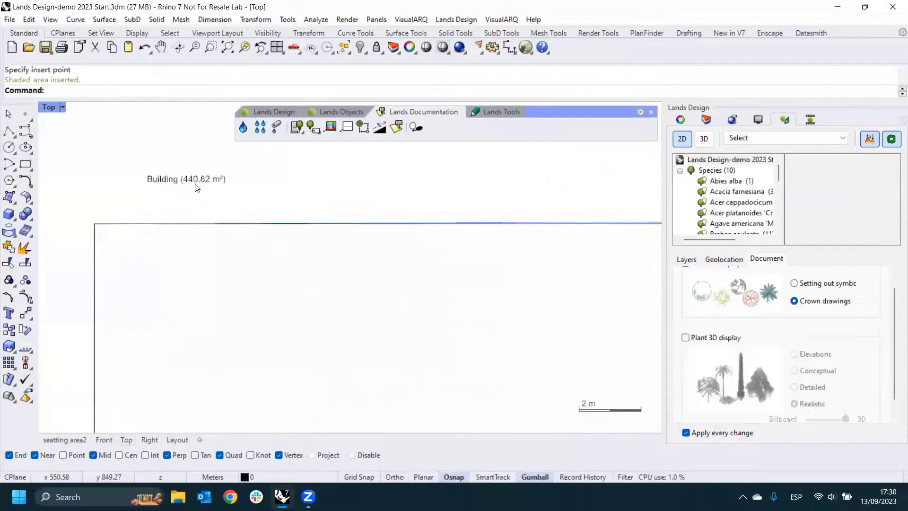
scroll(195, 184, down, 8)
- Display the model in 3D with the new Building zone and its adjoining green area framed in the Top view
click(704, 139)
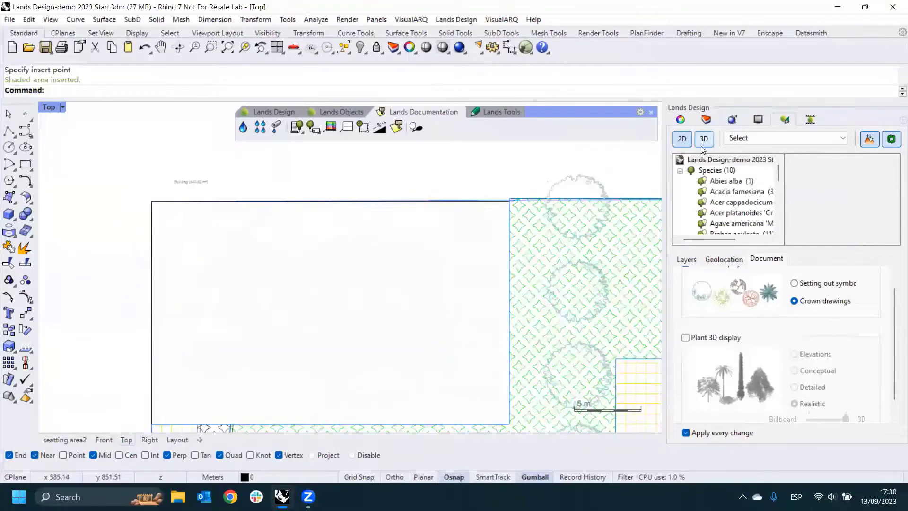
scroll(217, 281, up, 8)
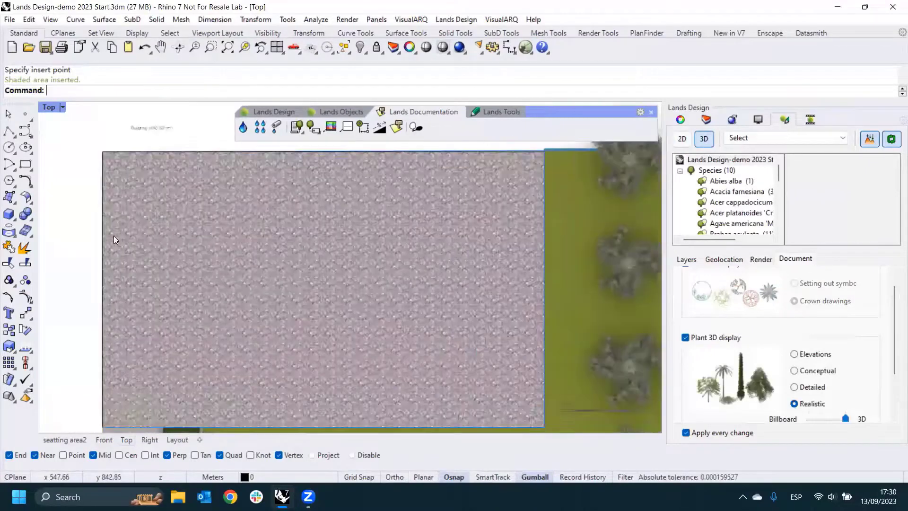
scroll(200, 273, down, 4)
scroll(239, 256, up, 2)
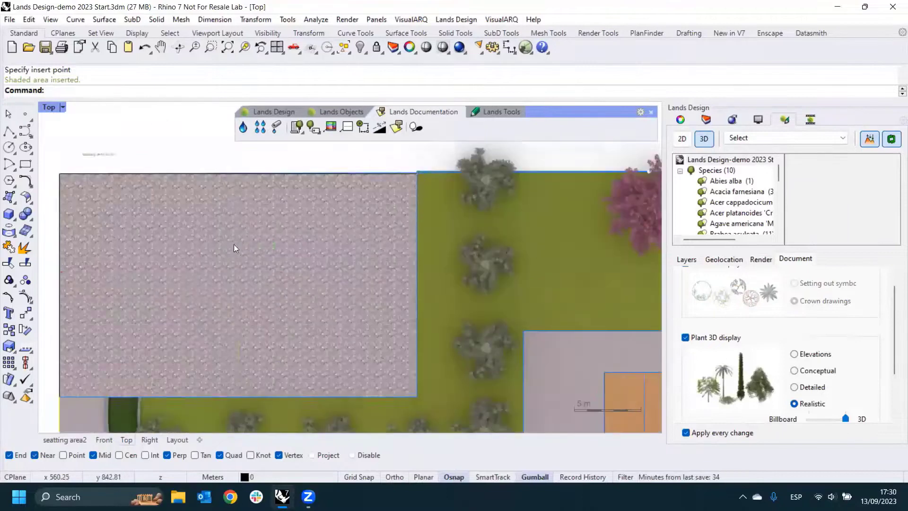
- Change the Building zone's material texture to dirt1.jpg from the AccuRender Site textures
click(222, 286)
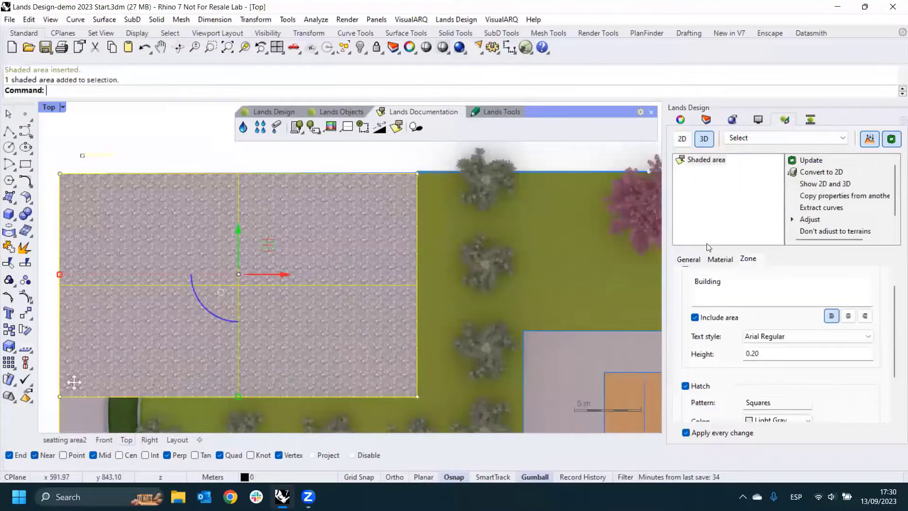
double_click(704, 288)
mouse_move(893, 334)
mouse_down()
mouse_move(887, 367)
mouse_move(891, 324)
mouse_up()
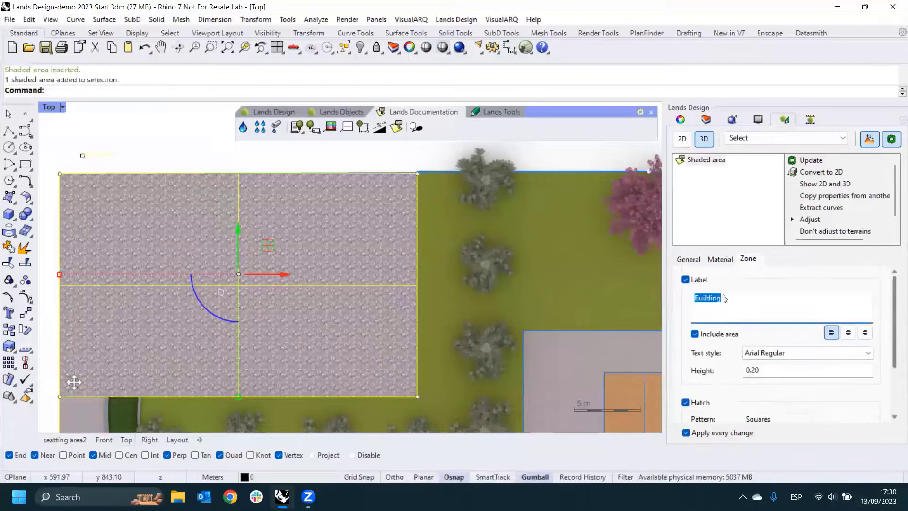
click(717, 259)
click(833, 316)
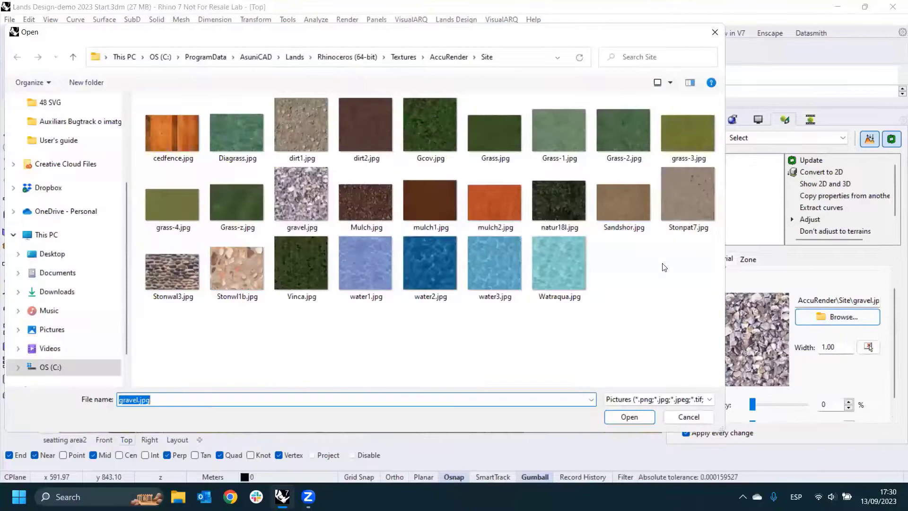
click(314, 133)
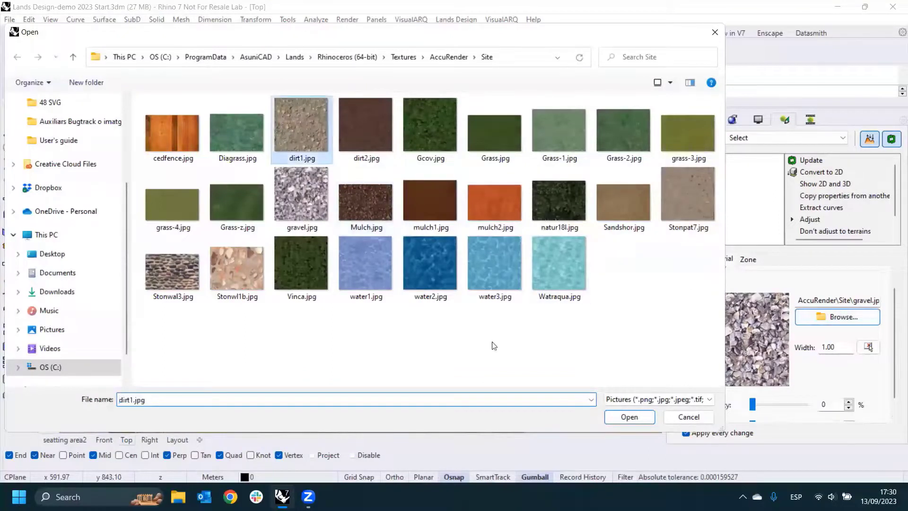
click(636, 418)
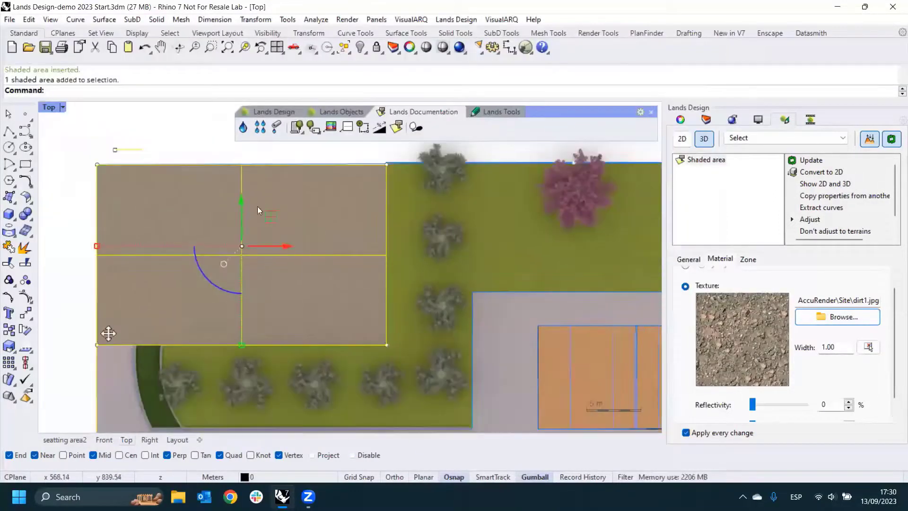
- Reselect the Building zone to review its zone and material settings, and clear the selection
click(207, 139)
click(244, 227)
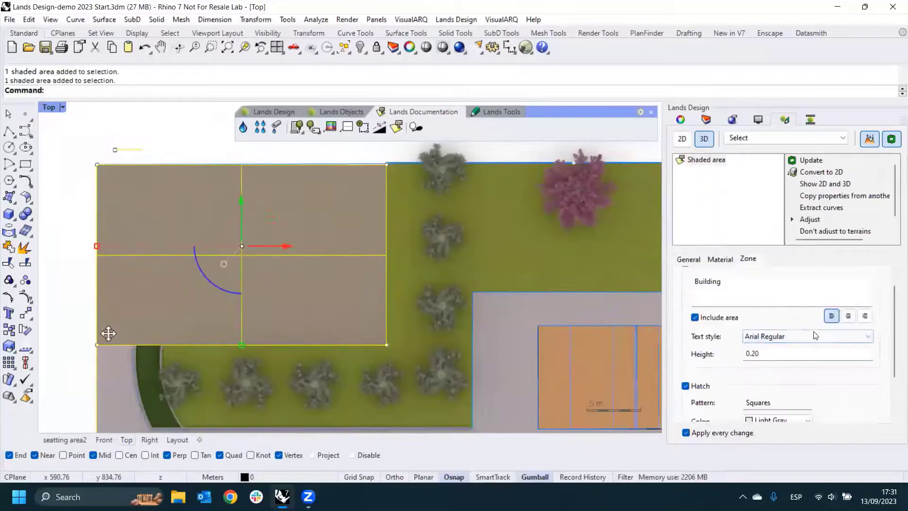
click(720, 260)
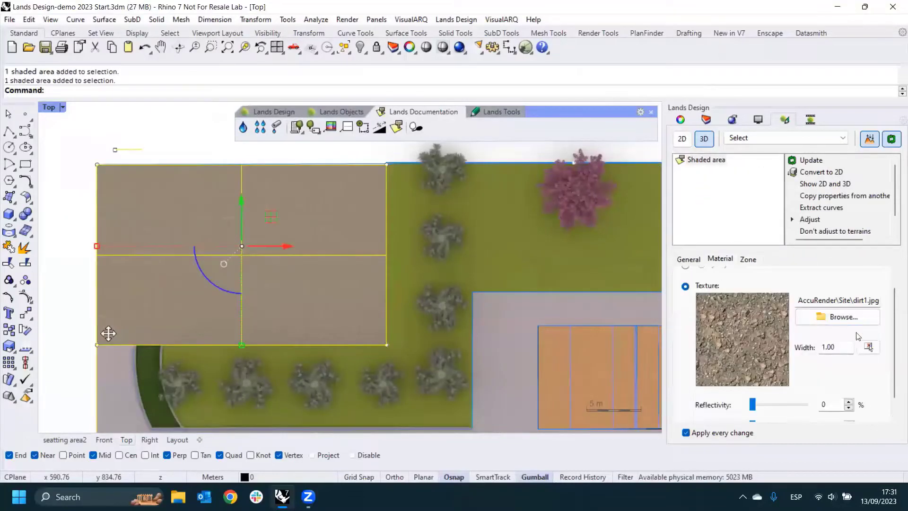
scroll(858, 336, up, 1)
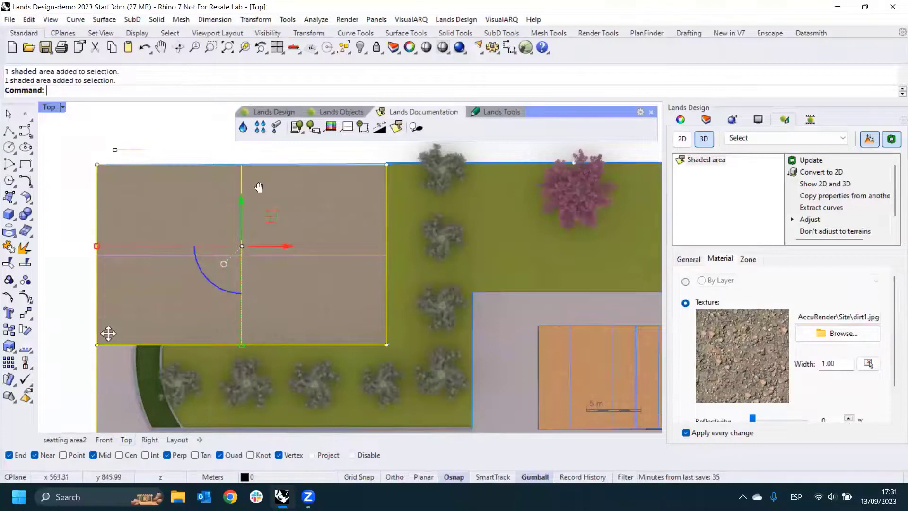
right_drag(207, 160, 176, 151)
key(Escape)
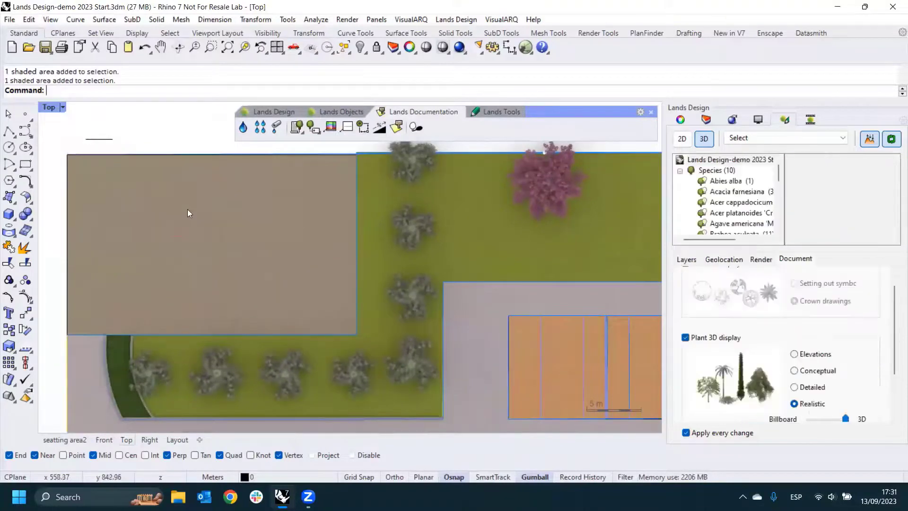
- Return to the seatting area2 perspective view, framing the building plot, seating area and tree group together
scroll(235, 327, down, 8)
right_drag(217, 257, 170, 193)
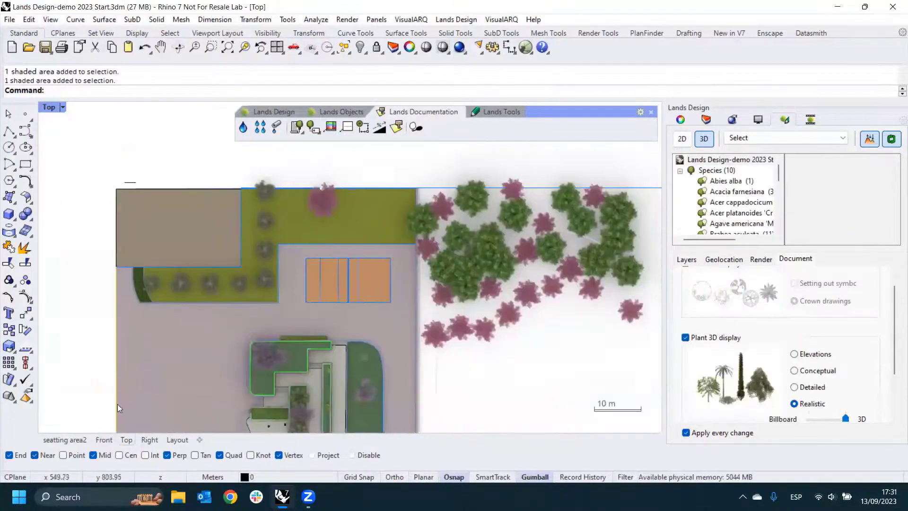
click(63, 440)
scroll(485, 304, down, 3)
right_drag(466, 268, 487, 200)
scroll(364, 210, up, 4)
scroll(364, 213, up, 3)
- Start inserting a plant, look through the available species, and open the full Plant Database
click(329, 113)
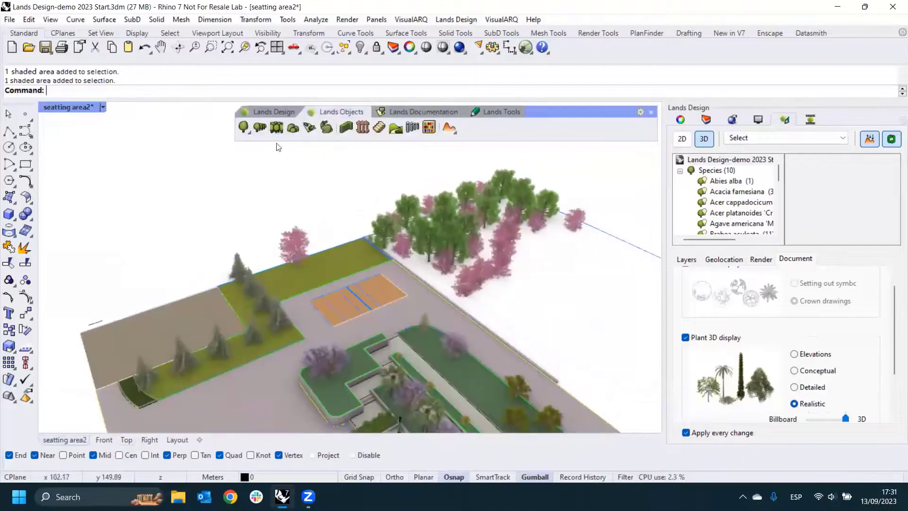
click(243, 129)
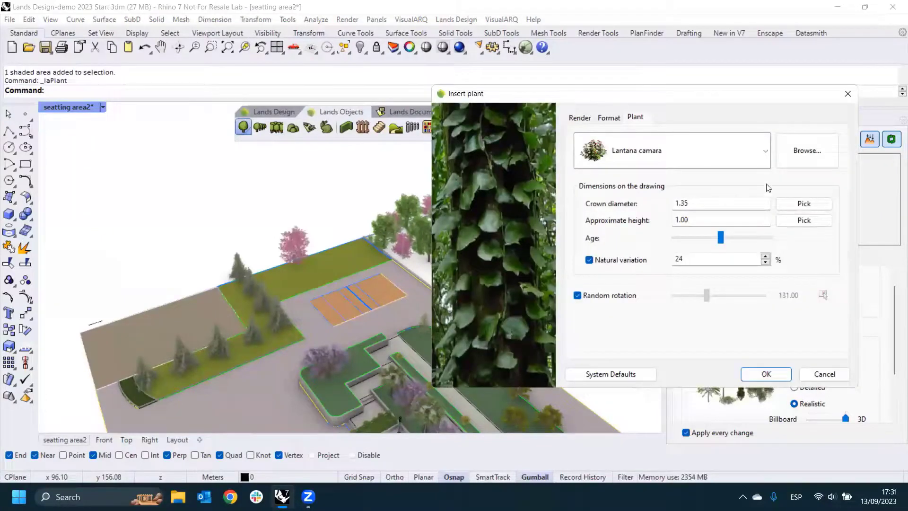
click(765, 150)
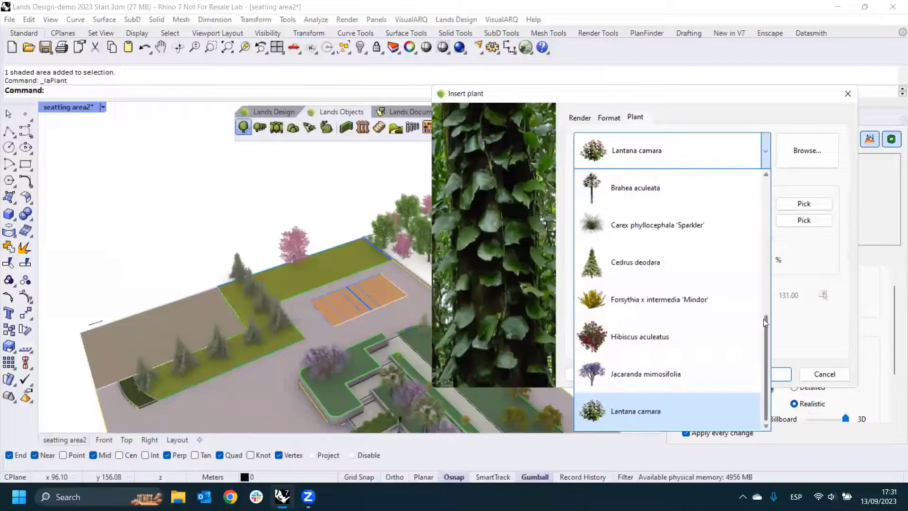
drag(763, 318, 752, 170)
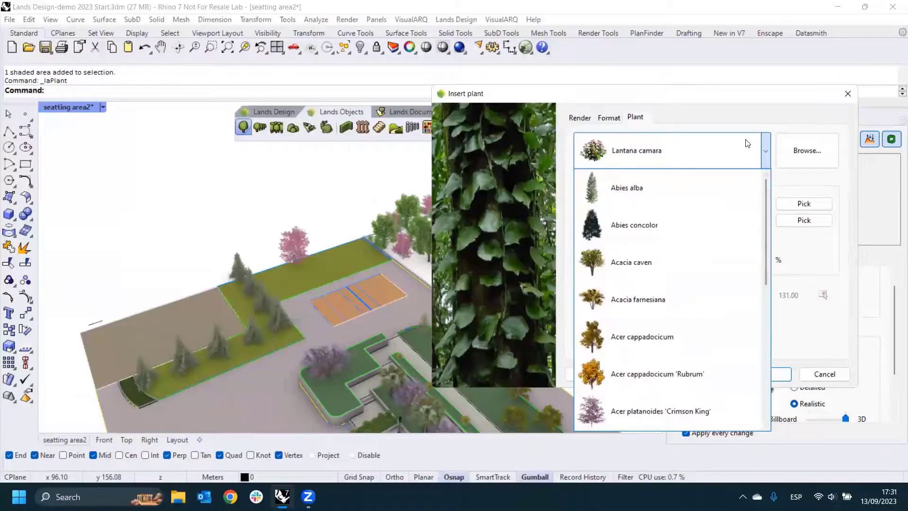
click(767, 153)
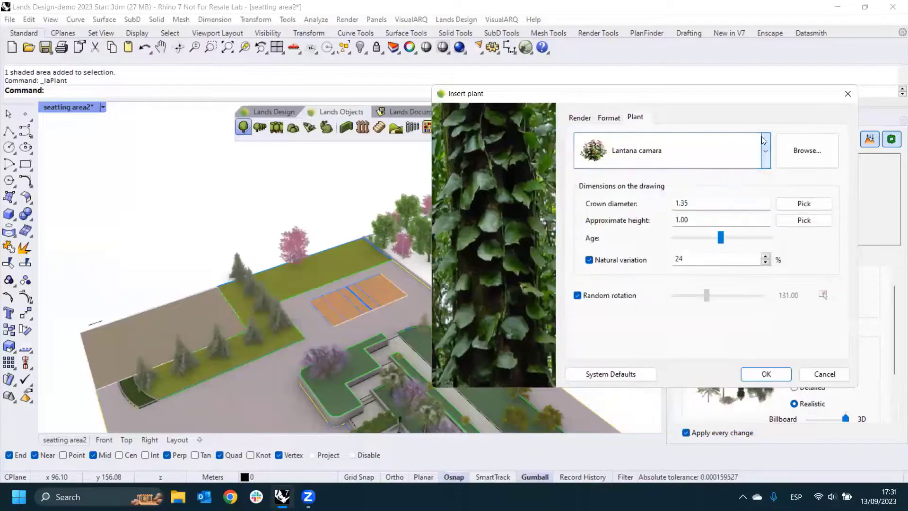
click(791, 152)
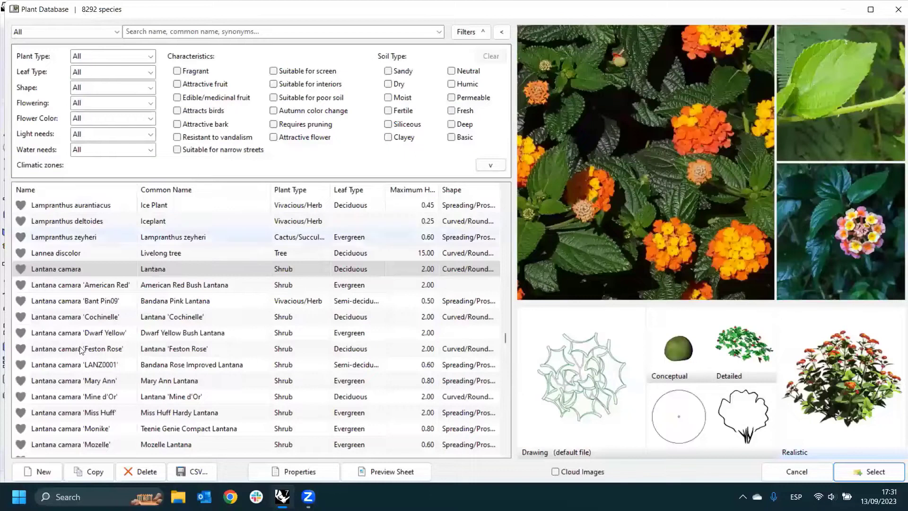
- Browse the plant database by Favorites, With render for vertical garden and With Render, and restore the listing to All
click(56, 33)
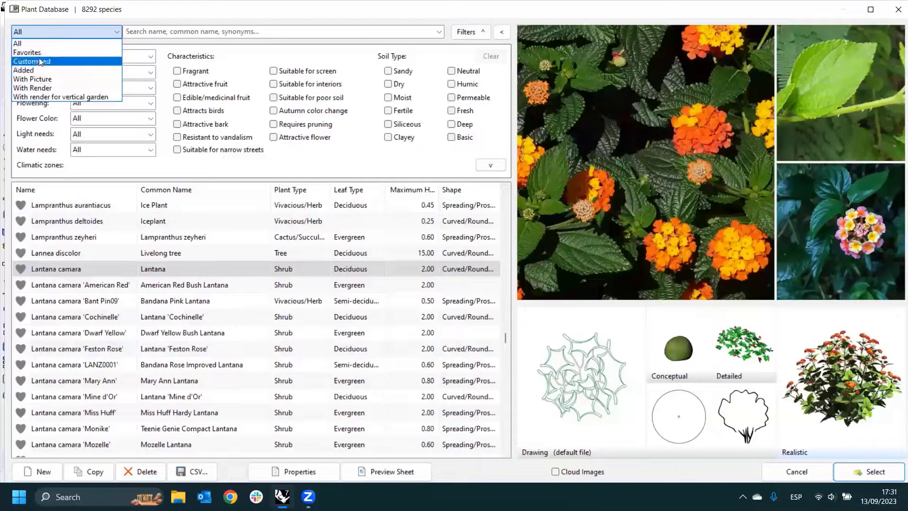
click(40, 52)
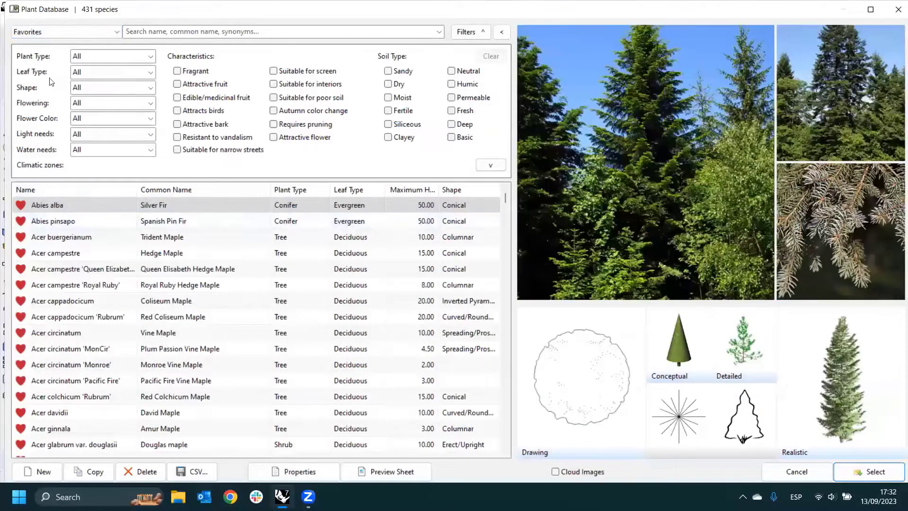
click(95, 33)
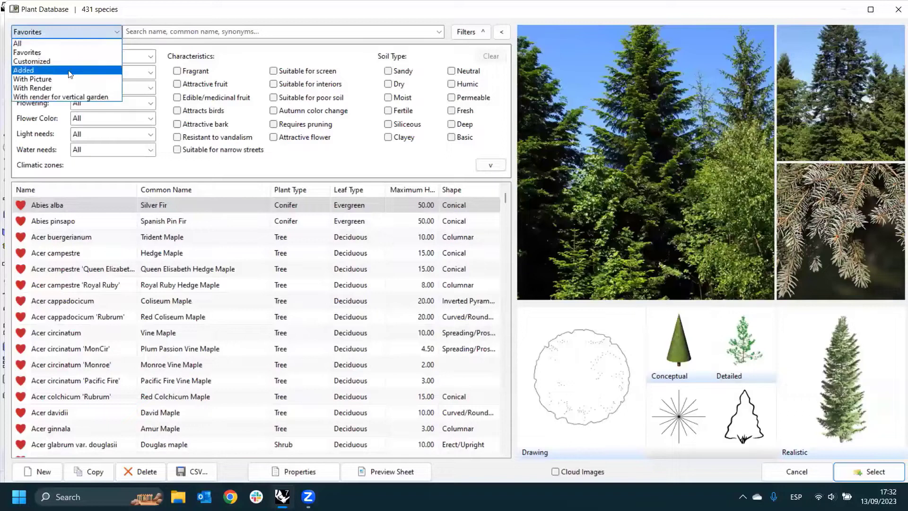
click(57, 95)
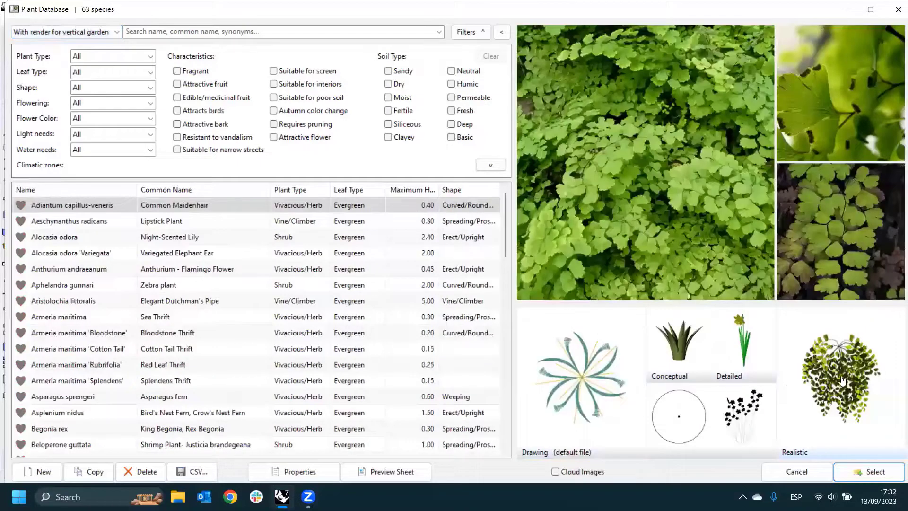
click(107, 32)
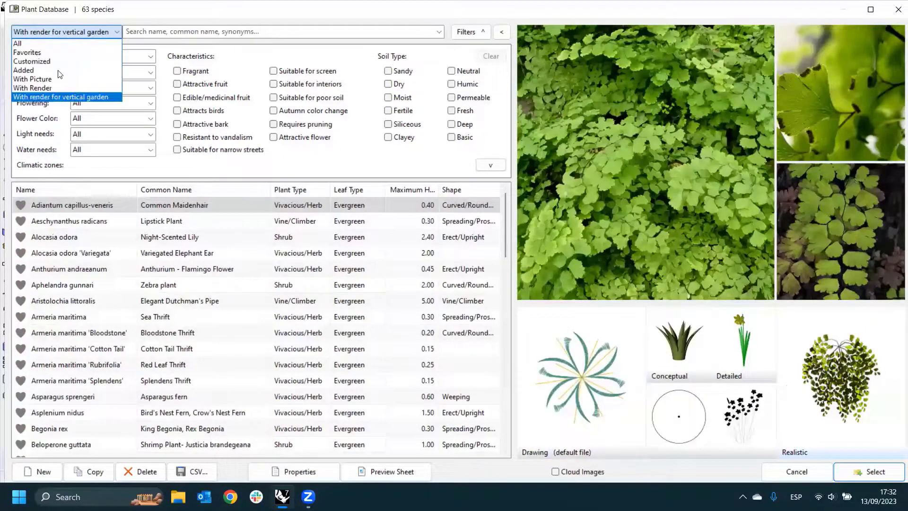
click(40, 87)
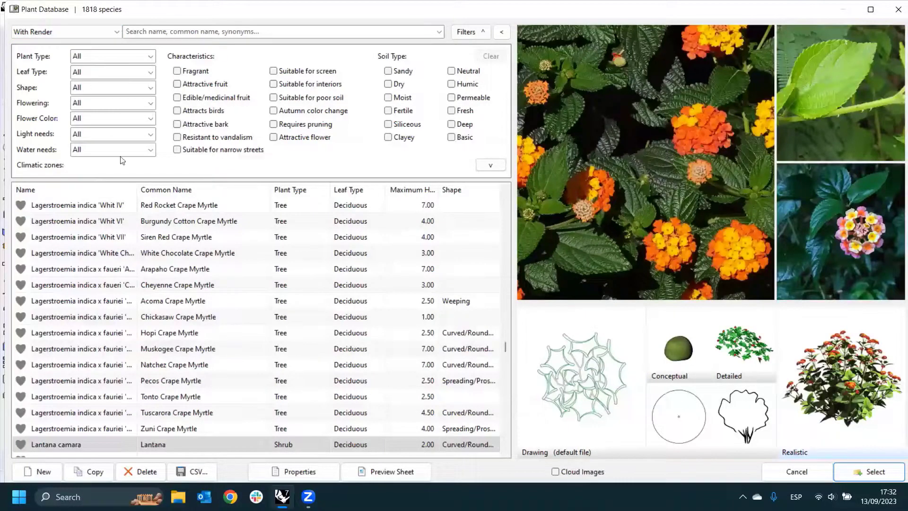
click(83, 33)
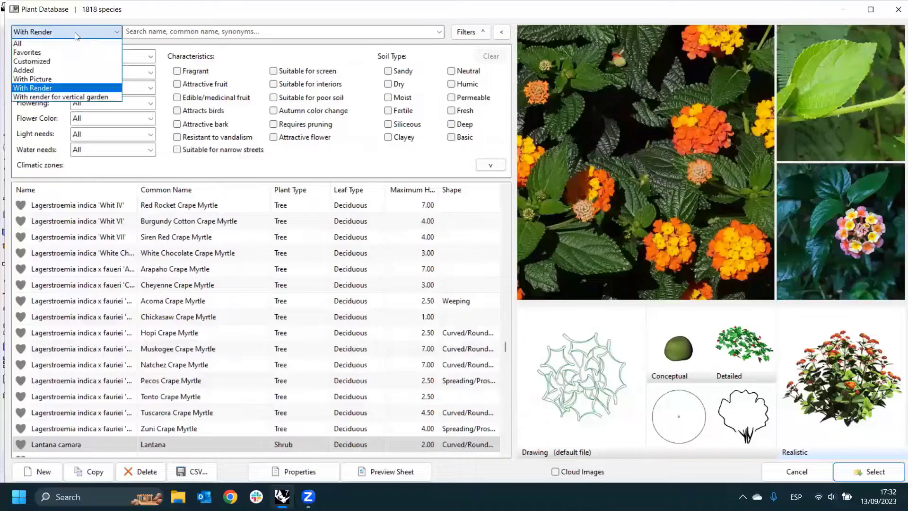
click(36, 44)
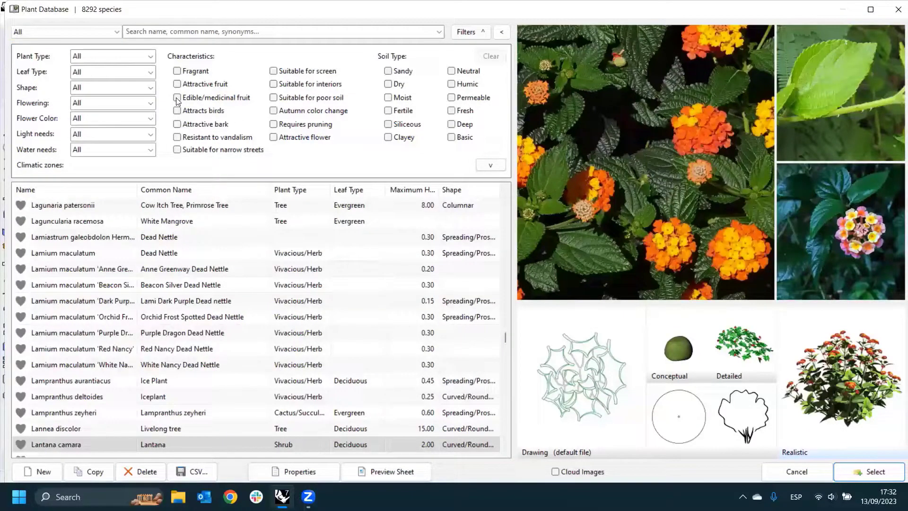
- Filter the plant database to the Conifer plant type and pick Abies grandis from the listing
click(151, 57)
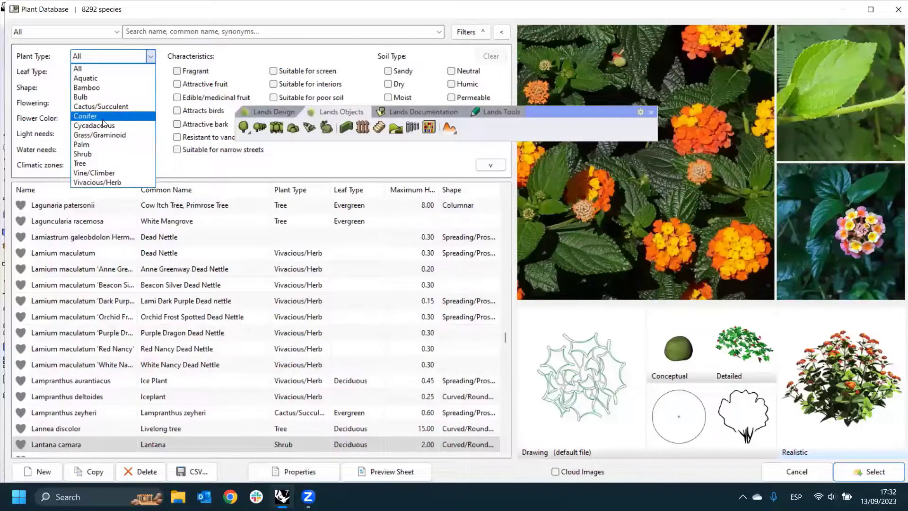
click(103, 116)
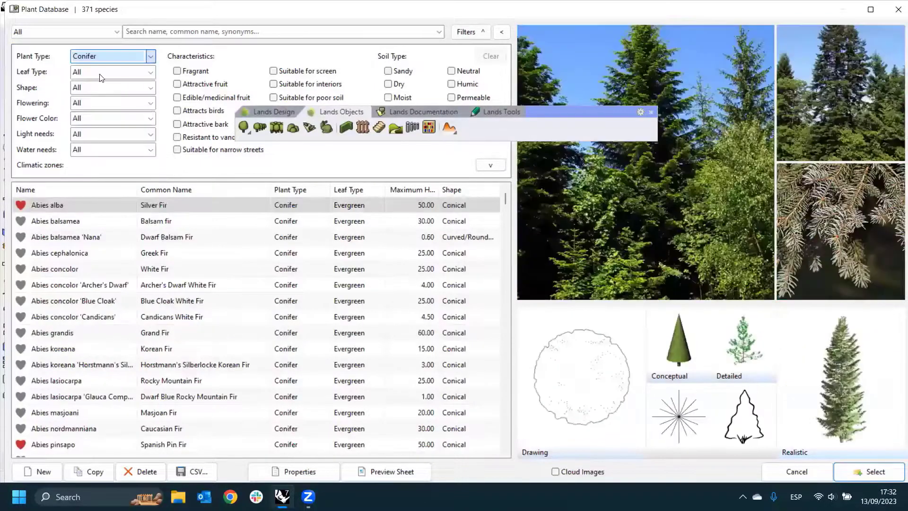
click(149, 74)
click(142, 80)
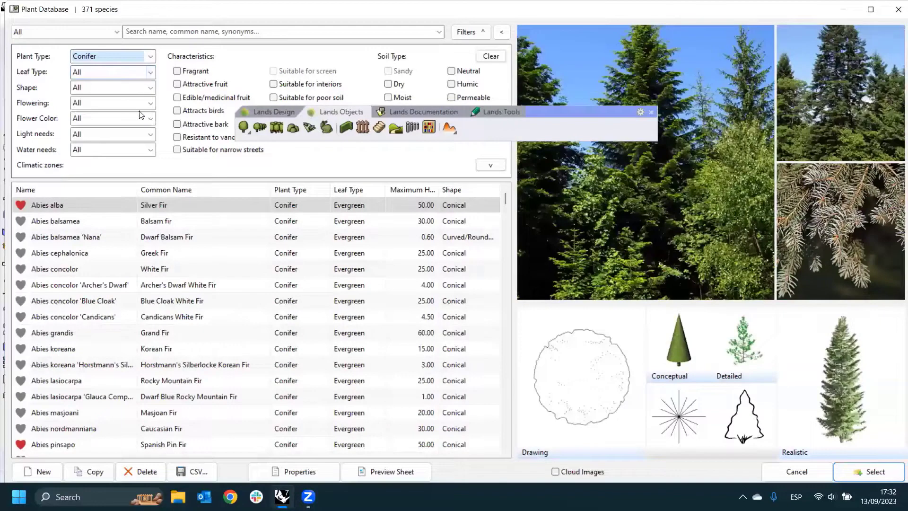
click(73, 283)
click(74, 331)
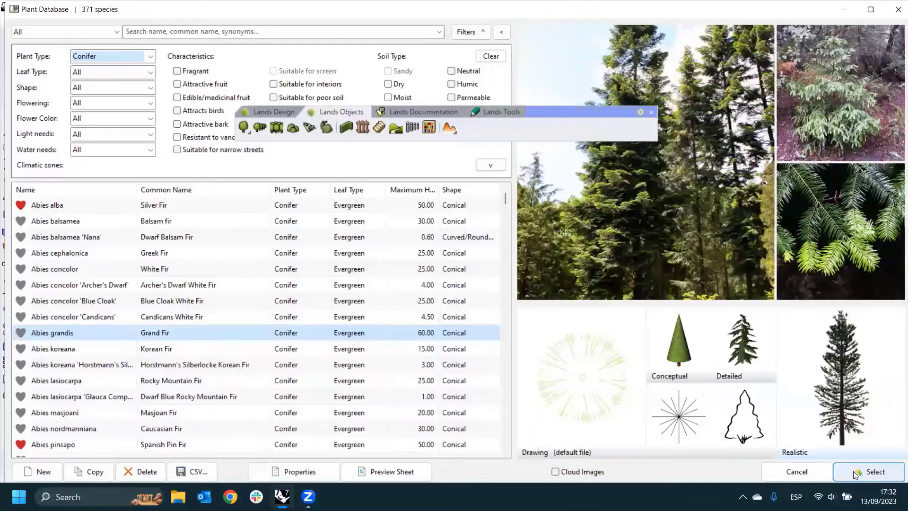
- Open the Abies grandis properties with editing enabled and review its Morphology, Characteristics and Display settings
click(298, 473)
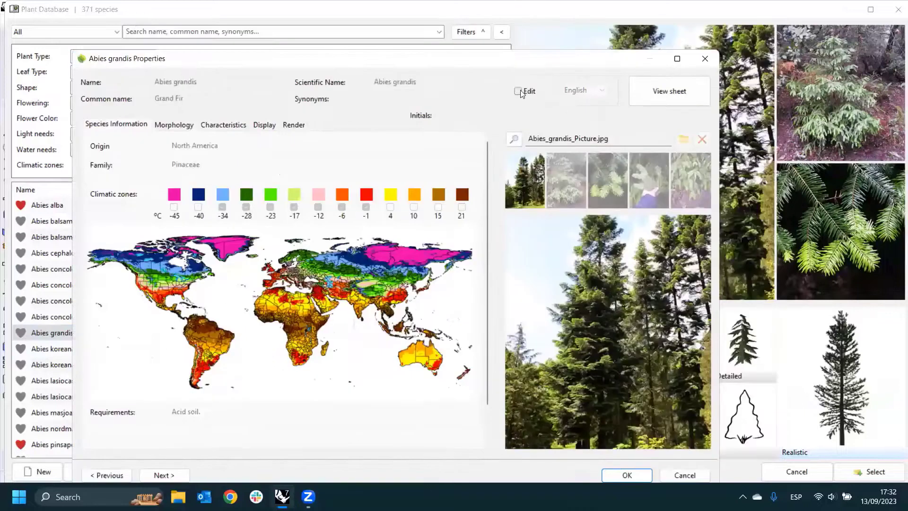
click(519, 91)
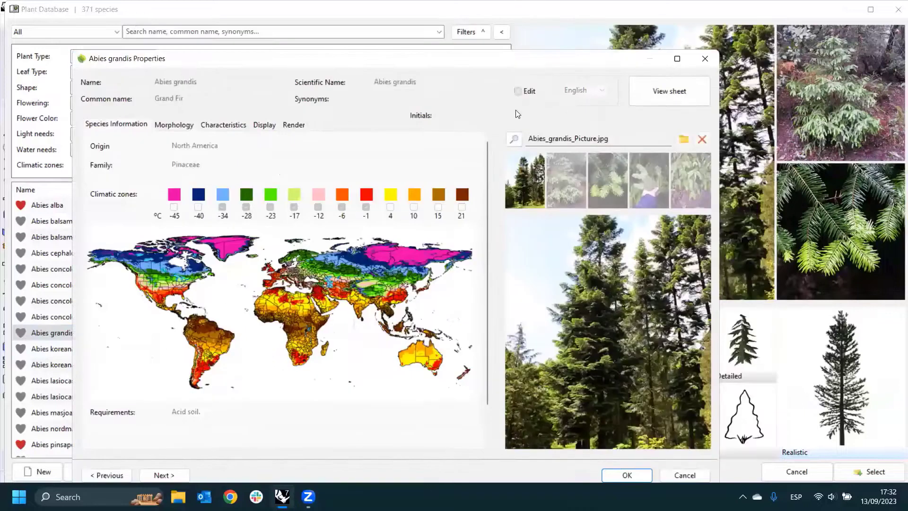
click(174, 126)
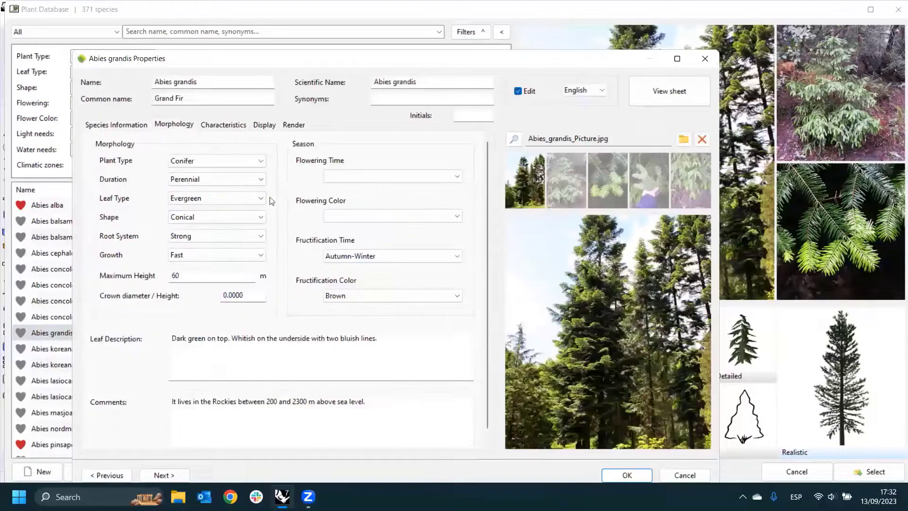
click(228, 124)
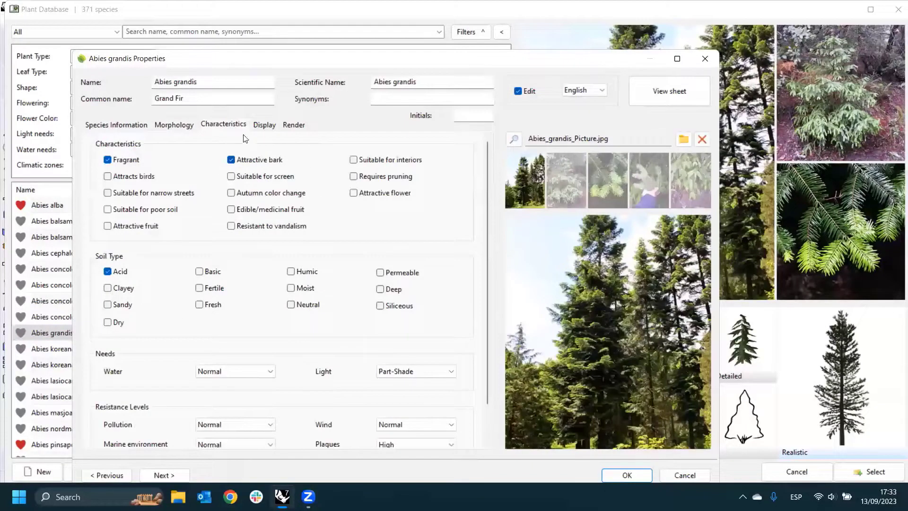
click(263, 125)
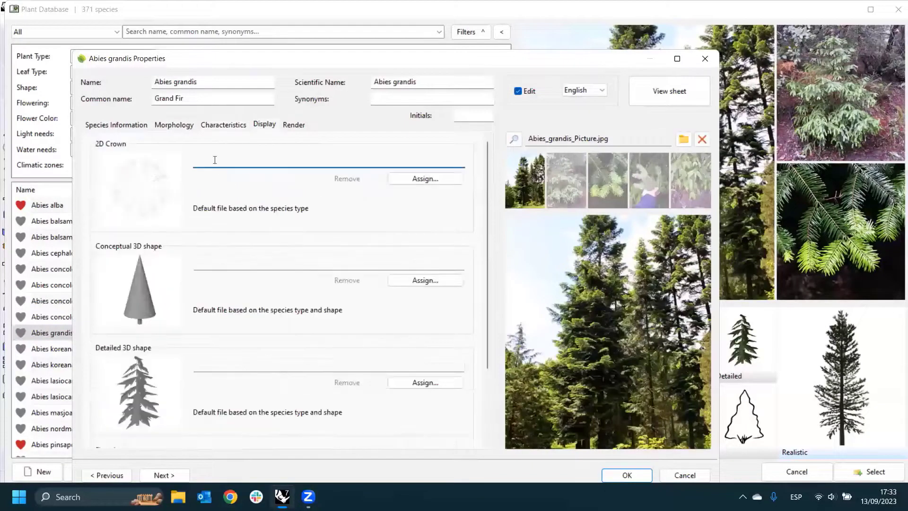
- Look through the Crowns block library for the species' 2D crown and leave without assigning one
click(411, 182)
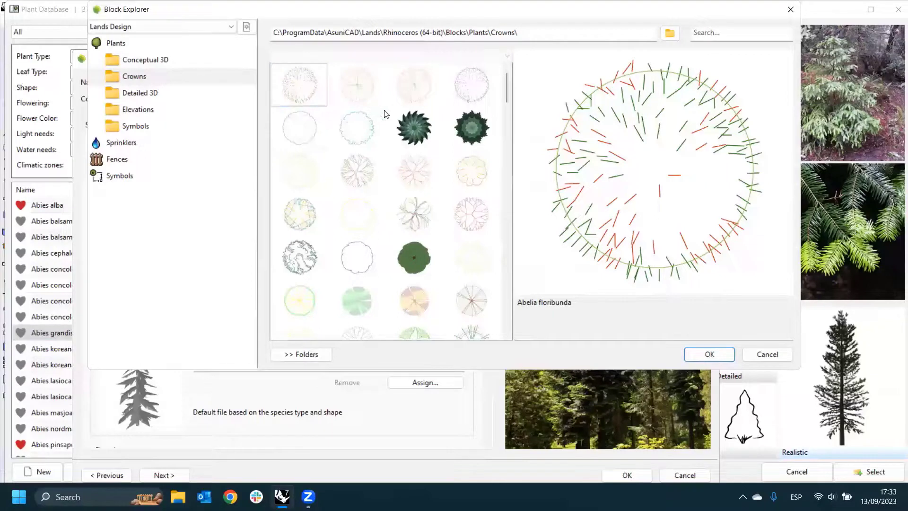
drag(503, 92, 502, 182)
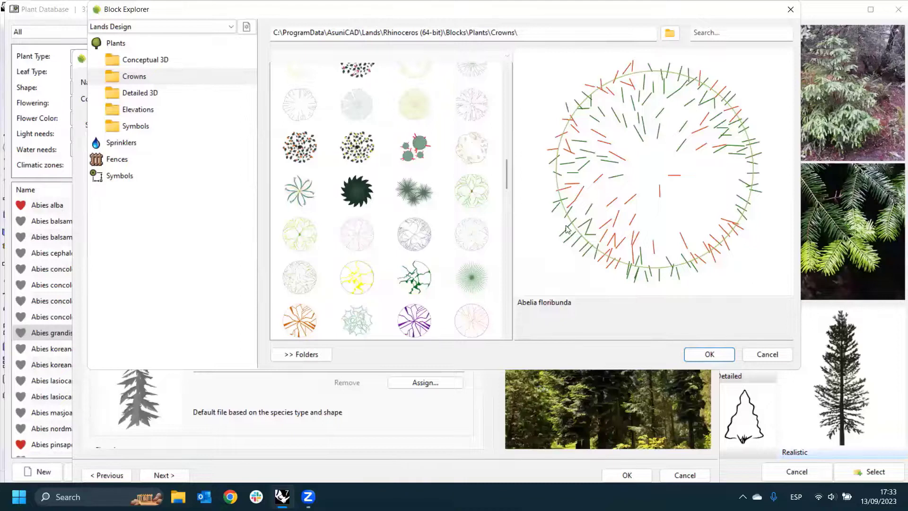
click(767, 354)
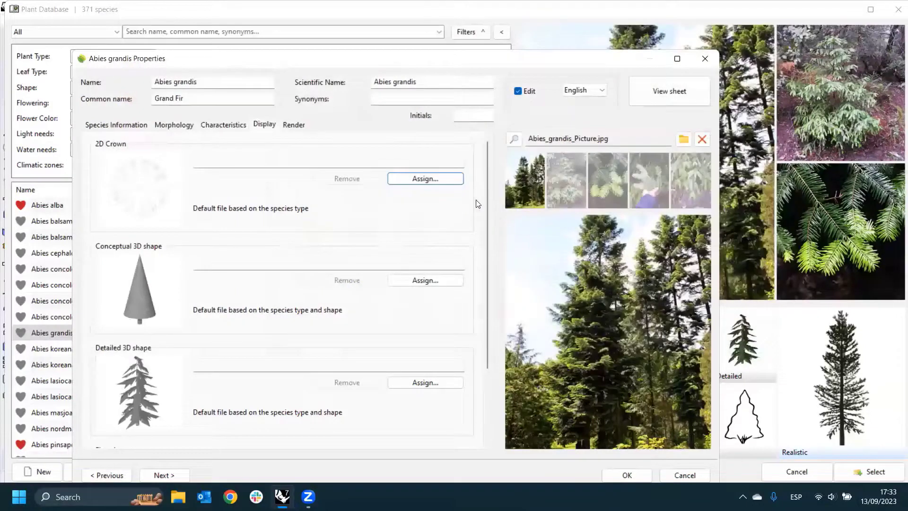
- Open the realistic 3D shape of Abies grandis in the Plant Editor and review its branch structure and trunk parameters
click(293, 124)
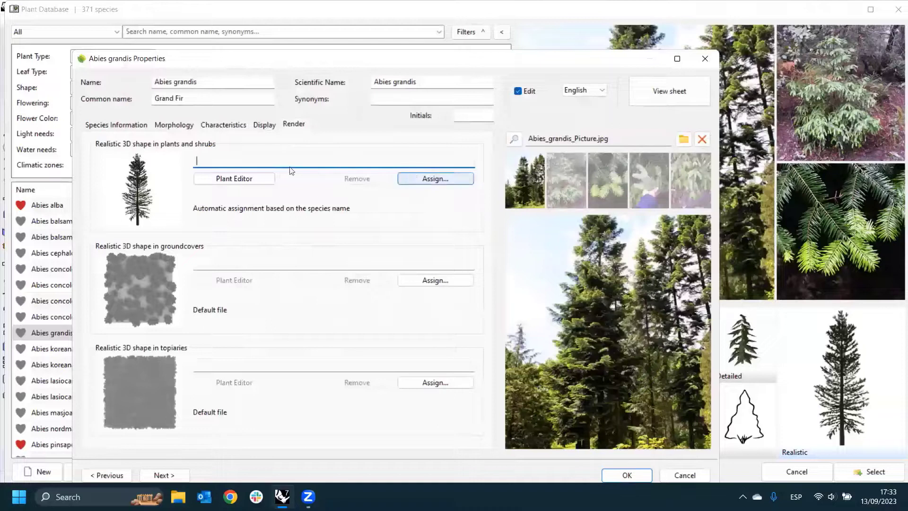
click(219, 179)
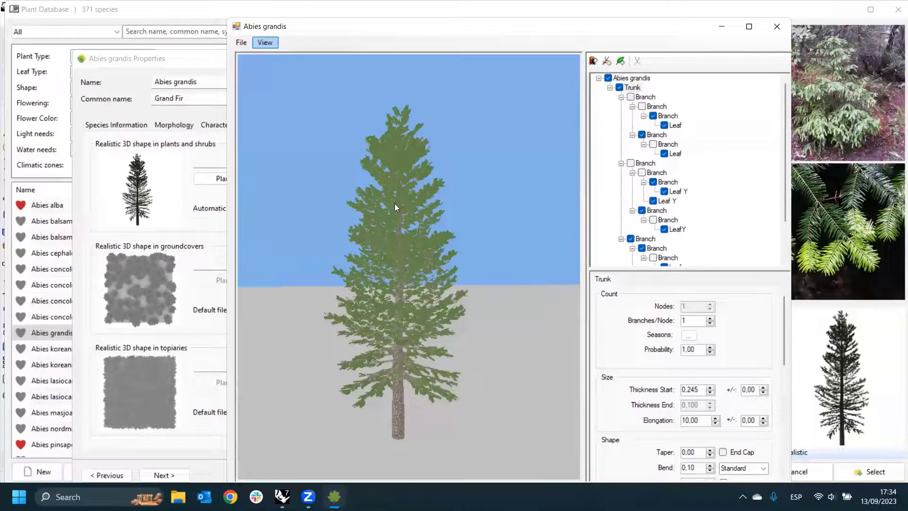
click(655, 145)
click(653, 144)
drag(786, 203, 784, 232)
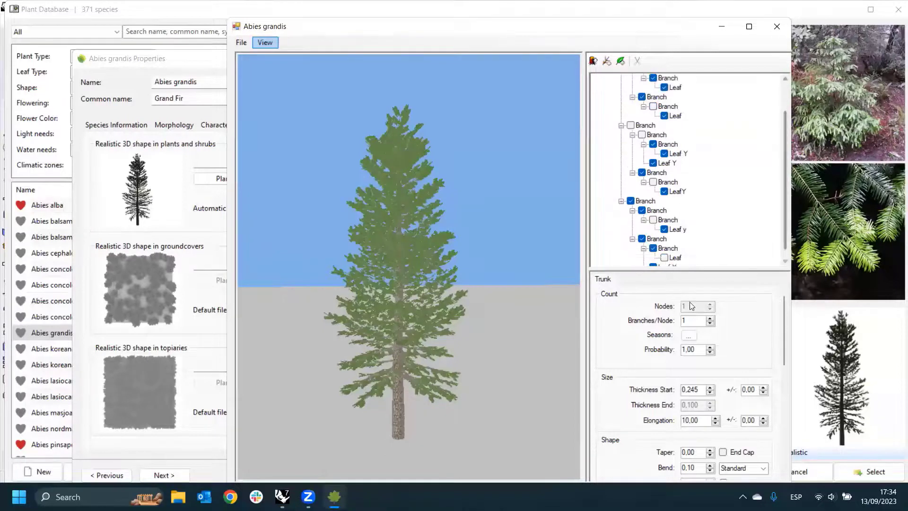
drag(701, 271, 707, 266)
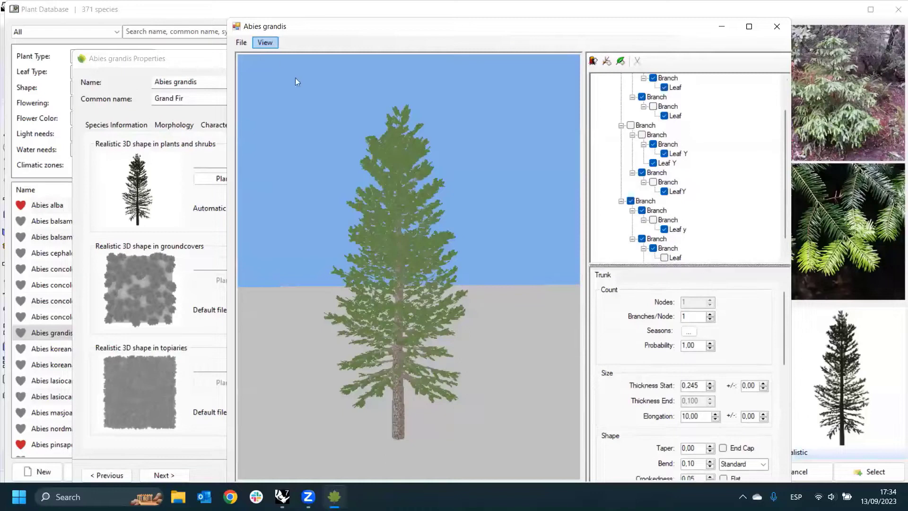
- Check the Plant Editor's file options, close the editor without saving changes, and accept the Abies grandis properties
click(243, 44)
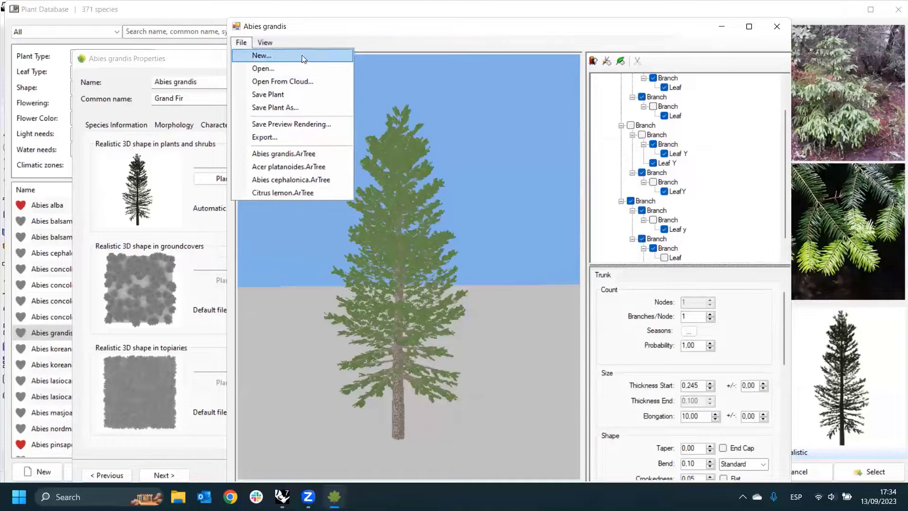
click(318, 47)
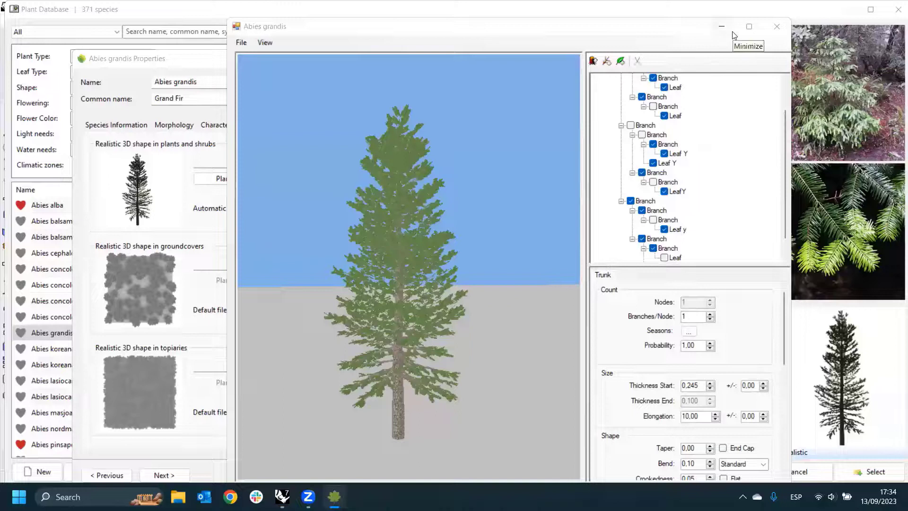
click(777, 26)
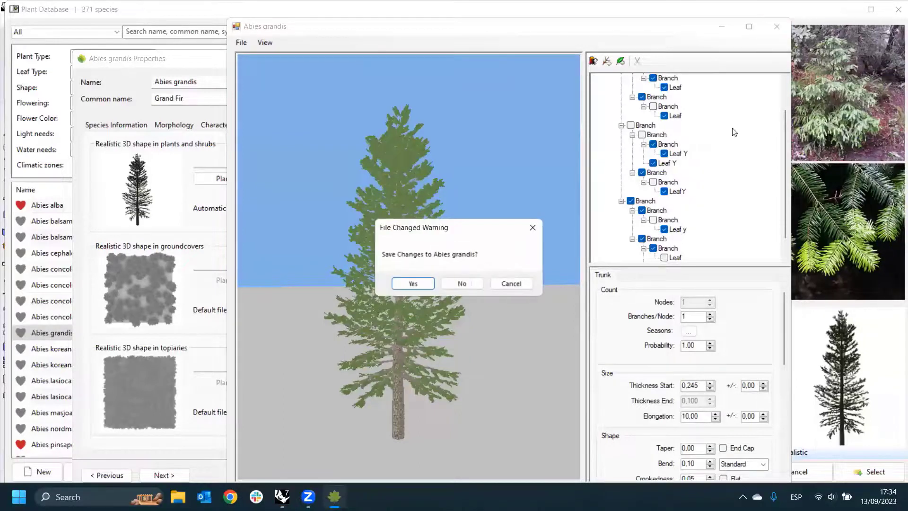
click(473, 283)
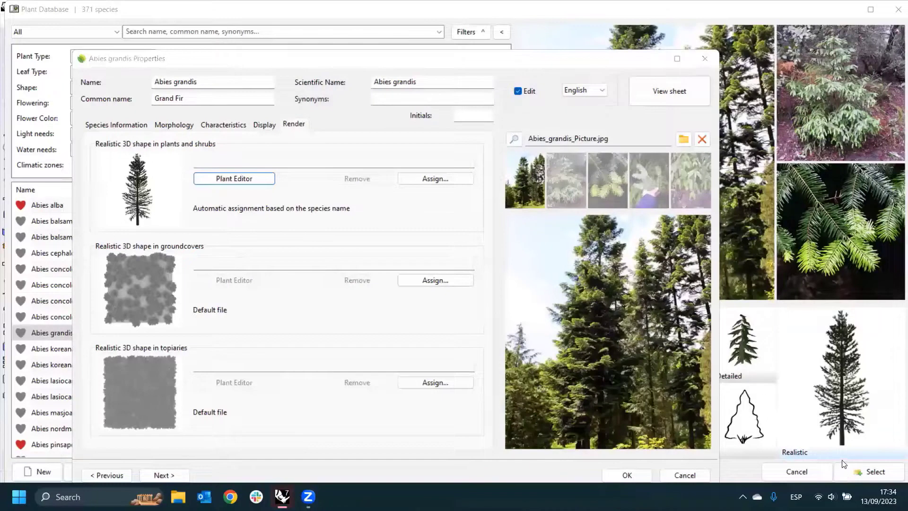
click(627, 475)
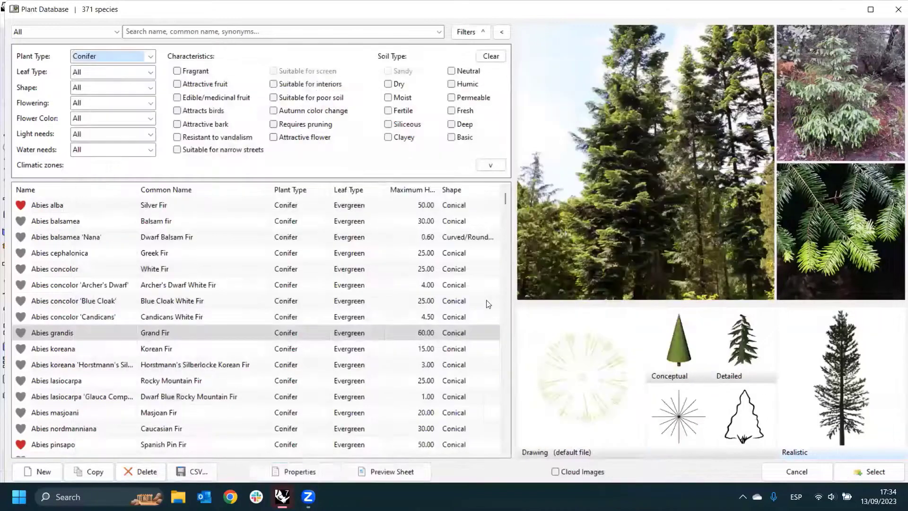
- Use Abies grandis as the plant to insert and lower its age to a height of about 10.80 m
click(855, 473)
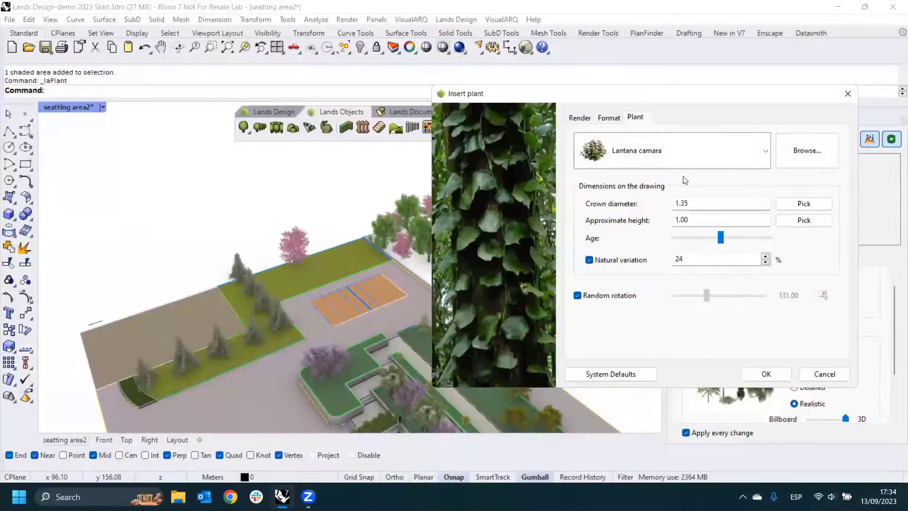
drag(721, 238, 693, 244)
click(765, 374)
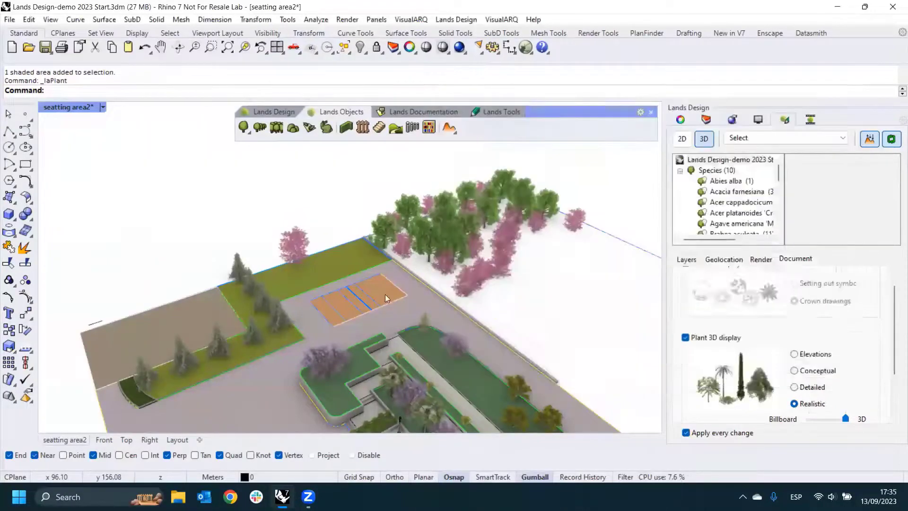
- Insert two Abies grandis plants at the end of the green strip beside the existing tree group, and end the insertion
scroll(327, 252, down, 2)
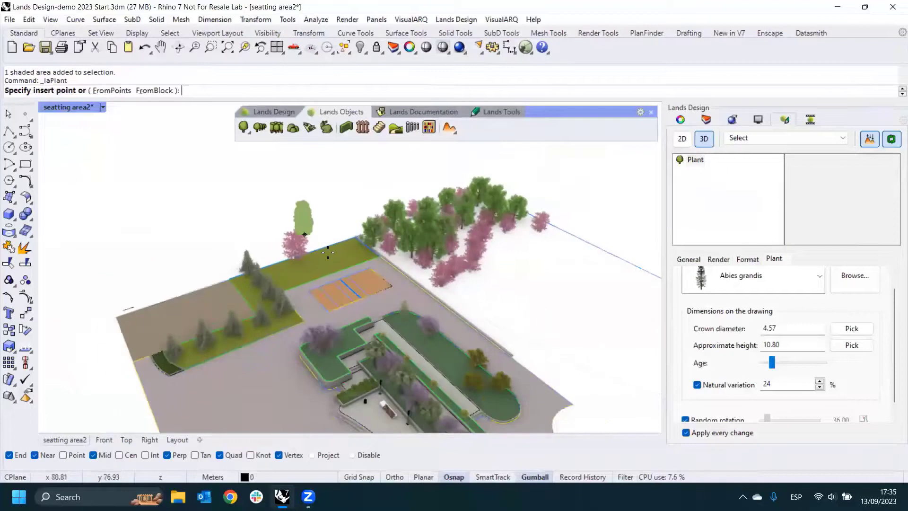
scroll(328, 252, up, 2)
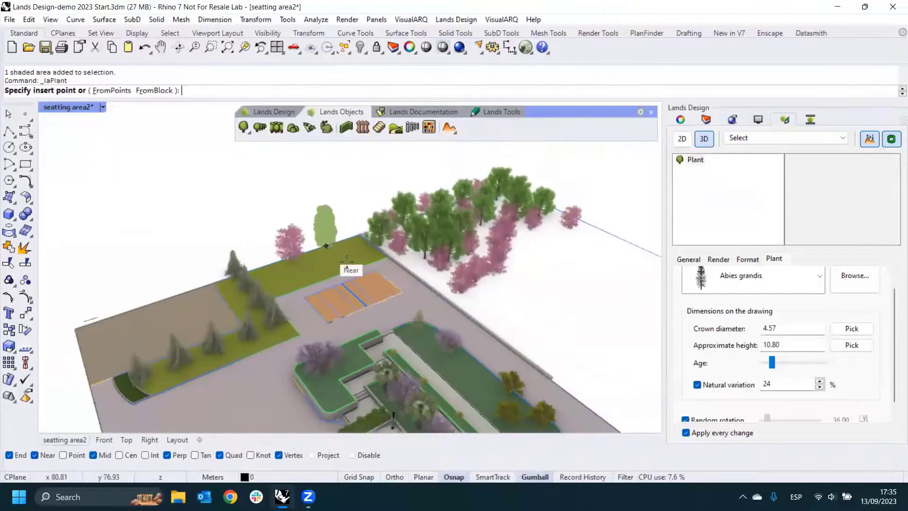
scroll(346, 260, up, 2)
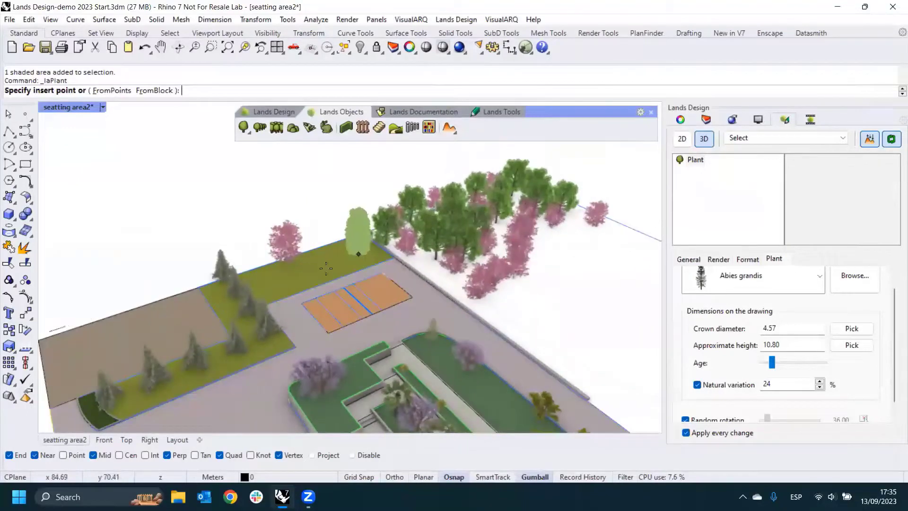
click(326, 268)
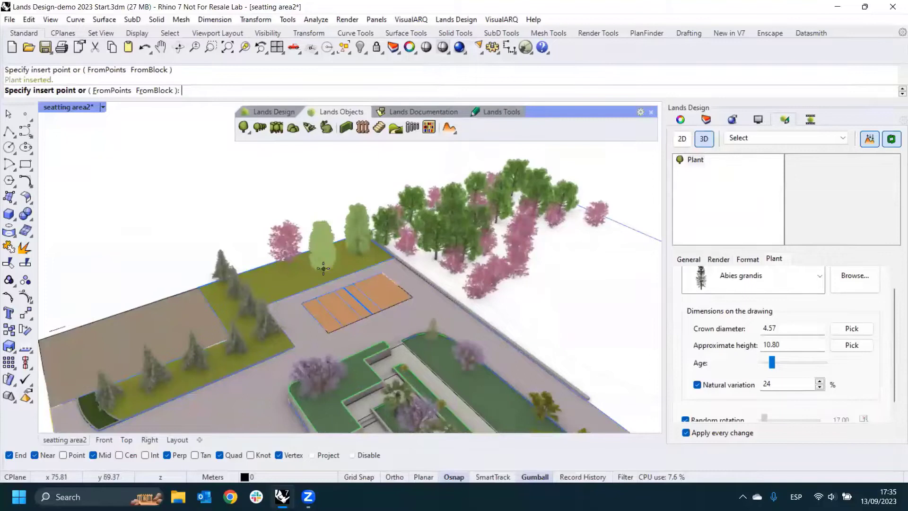
click(323, 269)
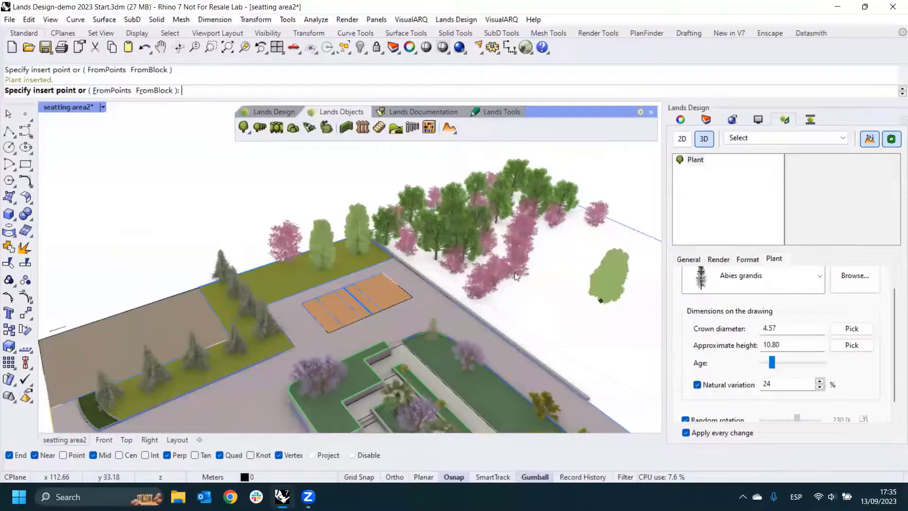
key(Escape)
- Zoom to the inserted fir nearest the tree group, raise its age to a 5.07 crown diameter and 12.00 height, and deselect it
right_drag(508, 264, 426, 285)
click(216, 290)
middle_click(217, 291)
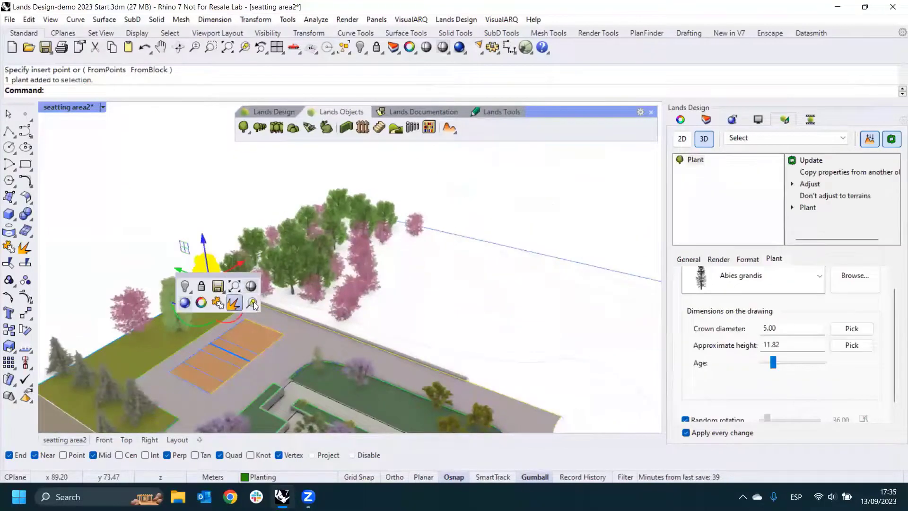
click(252, 303)
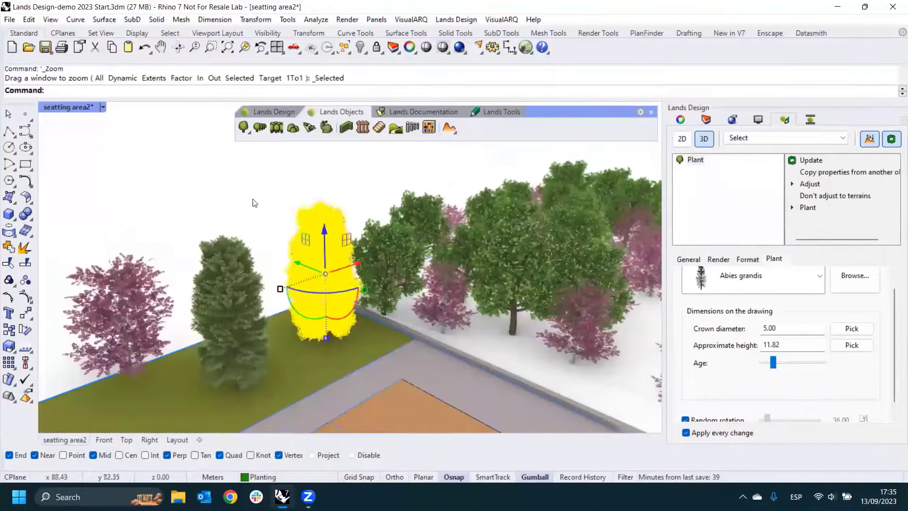
click(254, 199)
scroll(315, 333, up, 2)
click(328, 291)
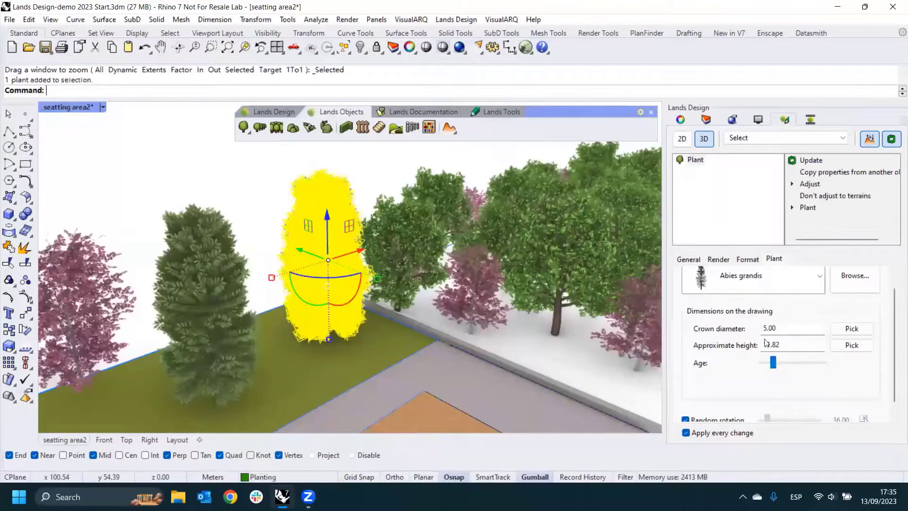
mouse_move(774, 362)
mouse_down()
mouse_move(783, 363)
mouse_move(774, 363)
mouse_up()
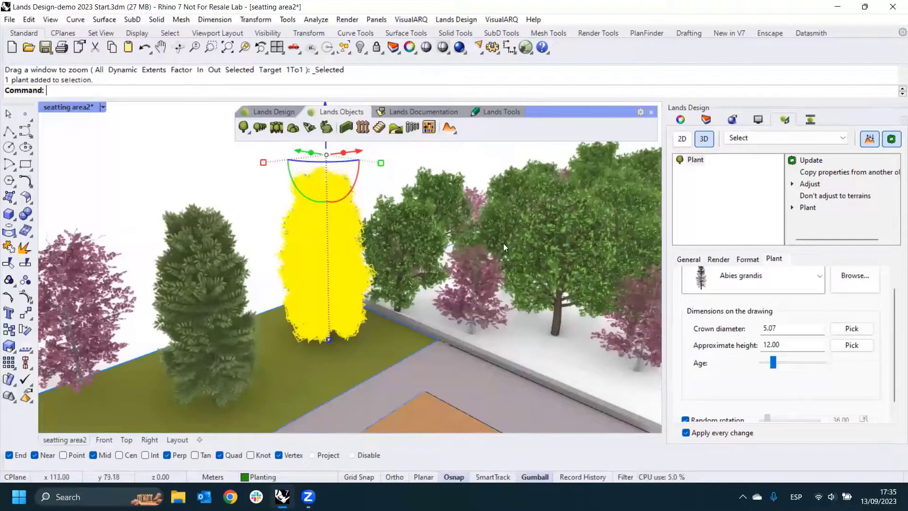
click(208, 184)
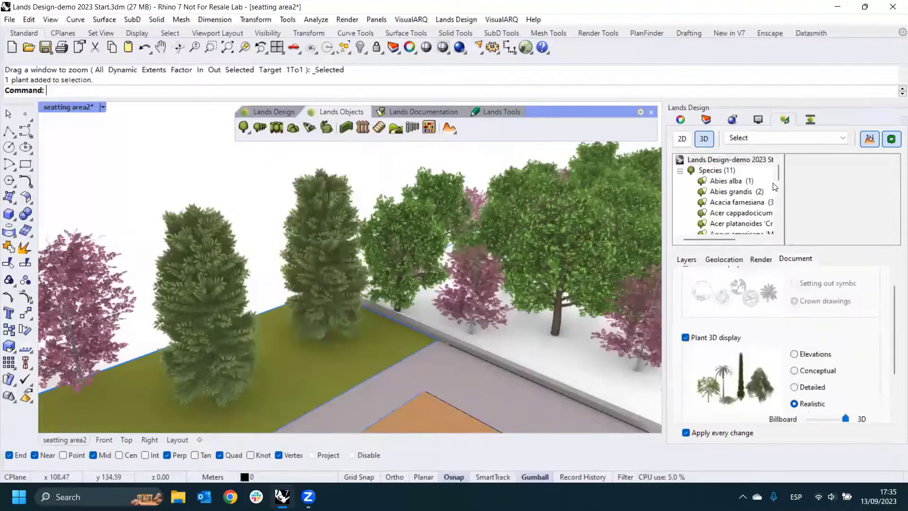
- View the two inserted firs and the neighbouring trees up close
scroll(339, 237, up, 2)
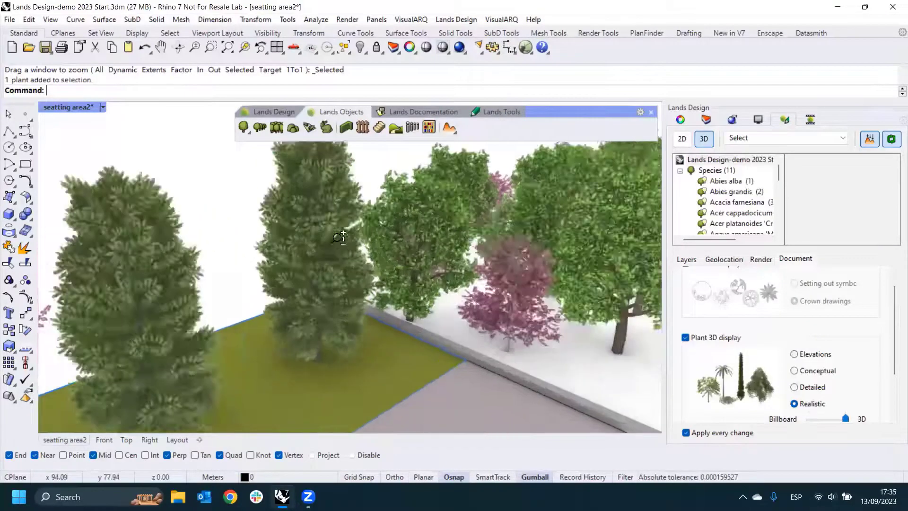
scroll(319, 272, up, 3)
scroll(318, 272, down, 4)
scroll(298, 247, up, 1)
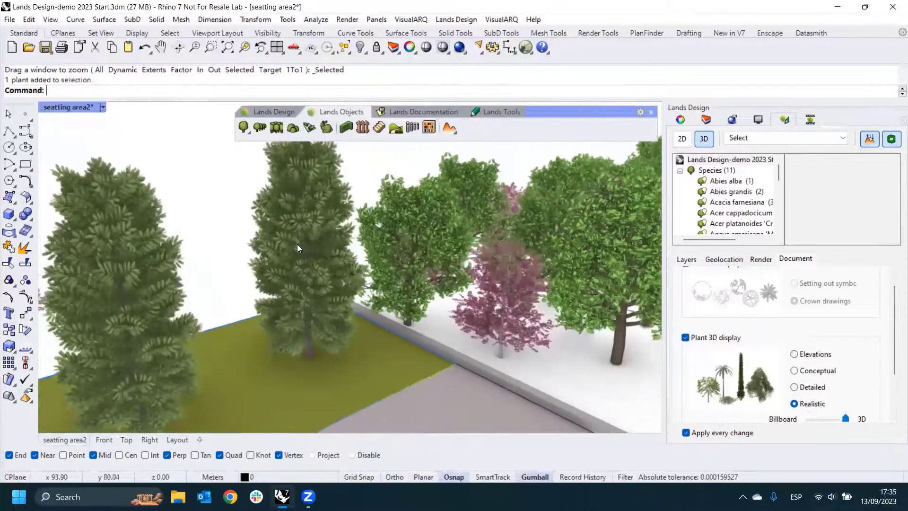
- Set the realistic viewport detail of the Abies grandis species to Low and view the two firs unselected
click(740, 192)
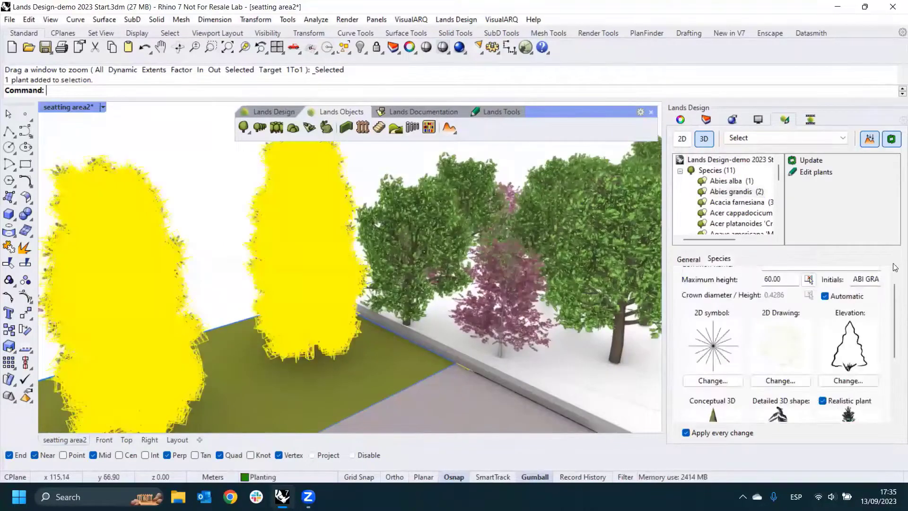
drag(892, 306, 893, 360)
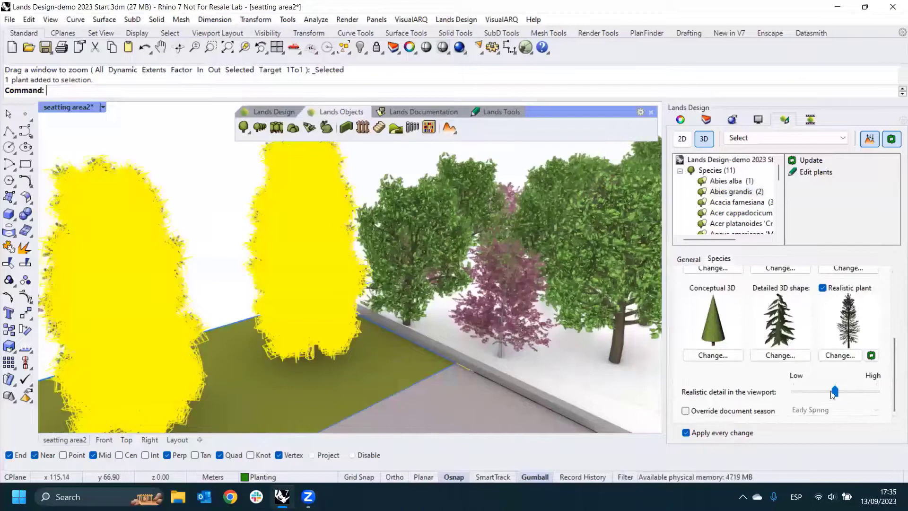
drag(835, 392, 803, 395)
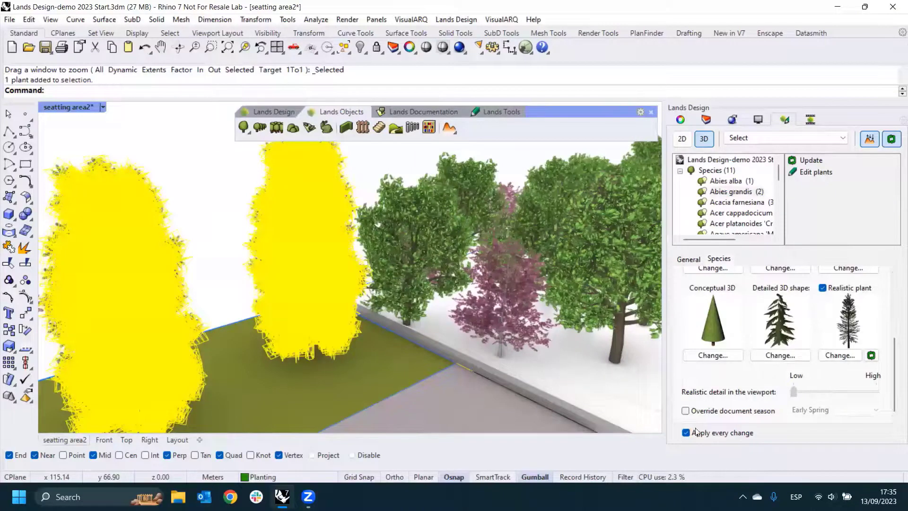
click(229, 272)
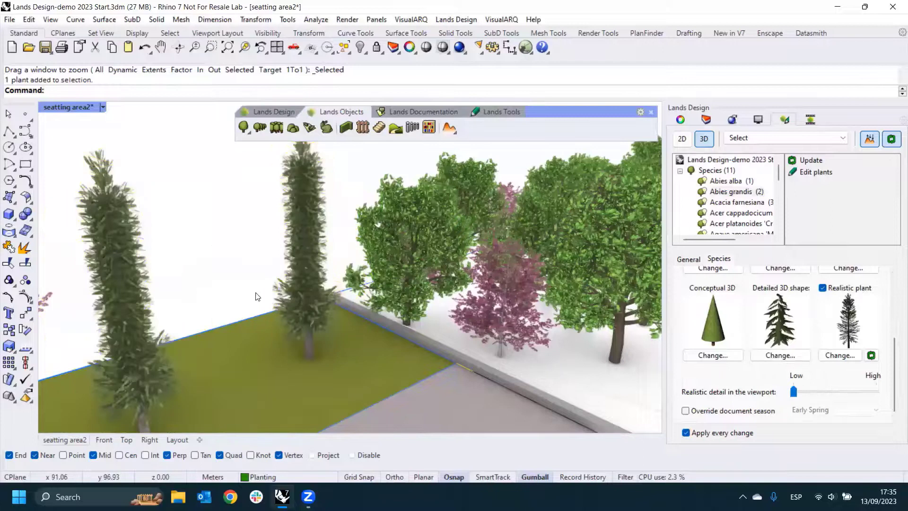
scroll(264, 303, down, 5)
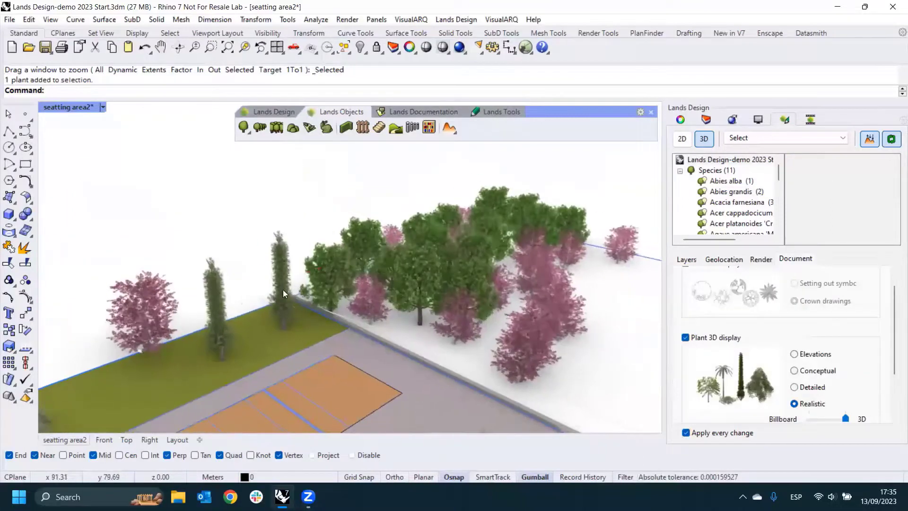
- Set the realistic viewport detail of the Abies grandis species to High and deselect the firs
click(282, 290)
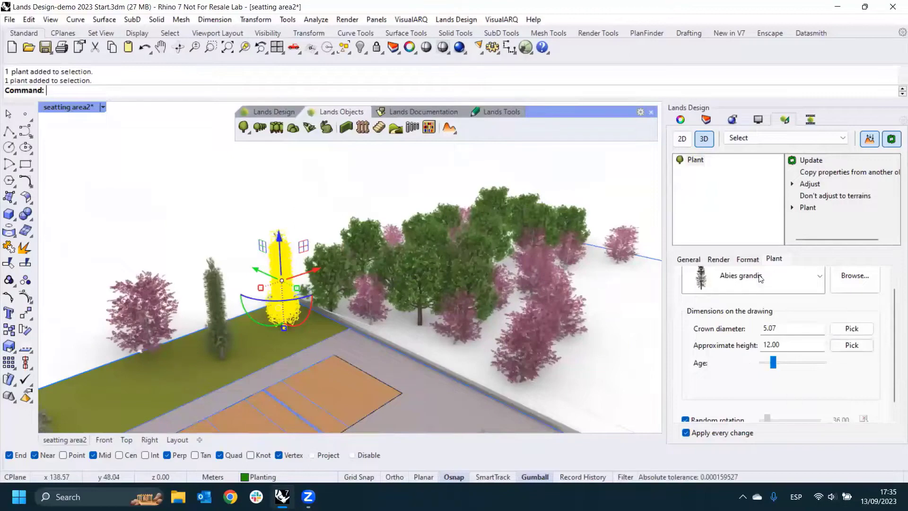
click(317, 175)
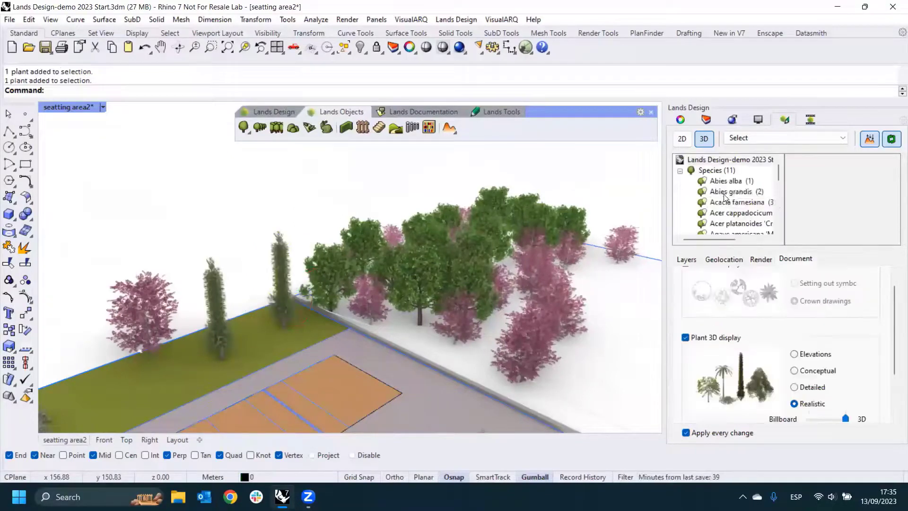
click(731, 192)
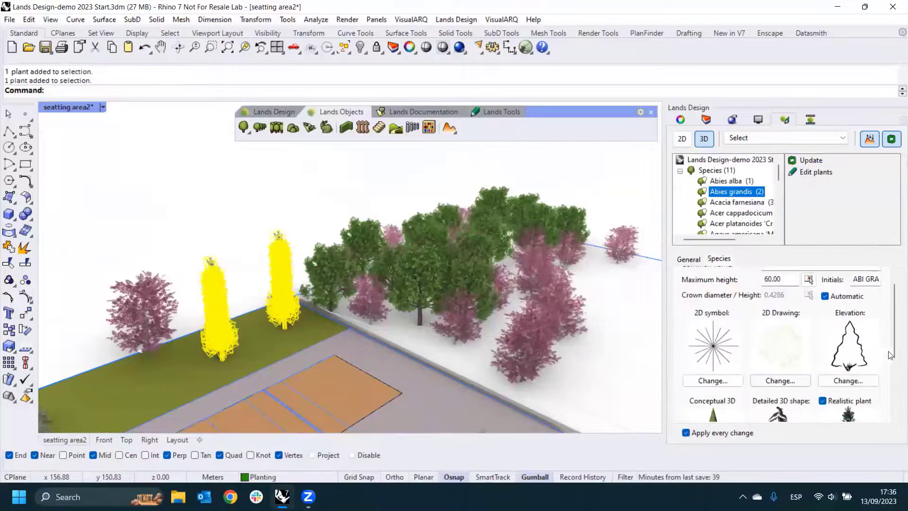
scroll(861, 382, down, 3)
drag(825, 394, 876, 391)
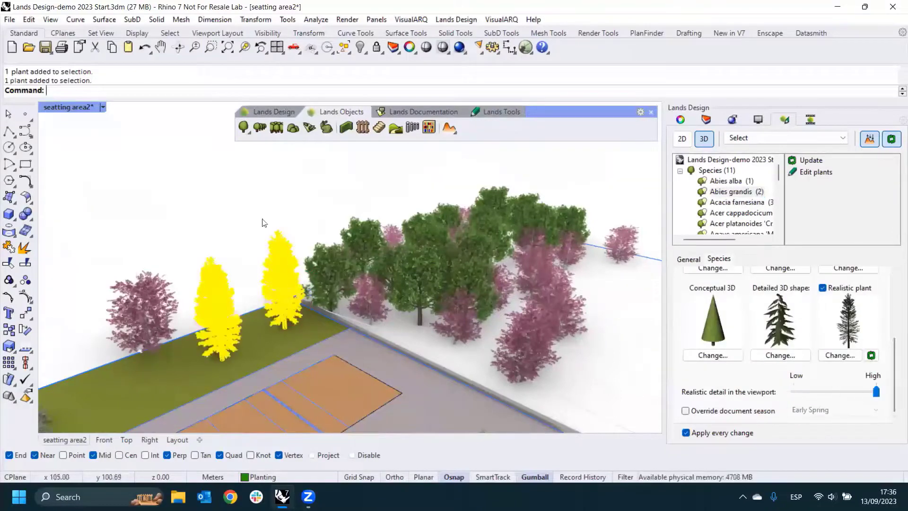
click(255, 270)
- Examine the topography contour curves in the empty area beside the curved plaza
ctrl+right_drag(263, 305, 266, 253)
scroll(253, 243, down, 10)
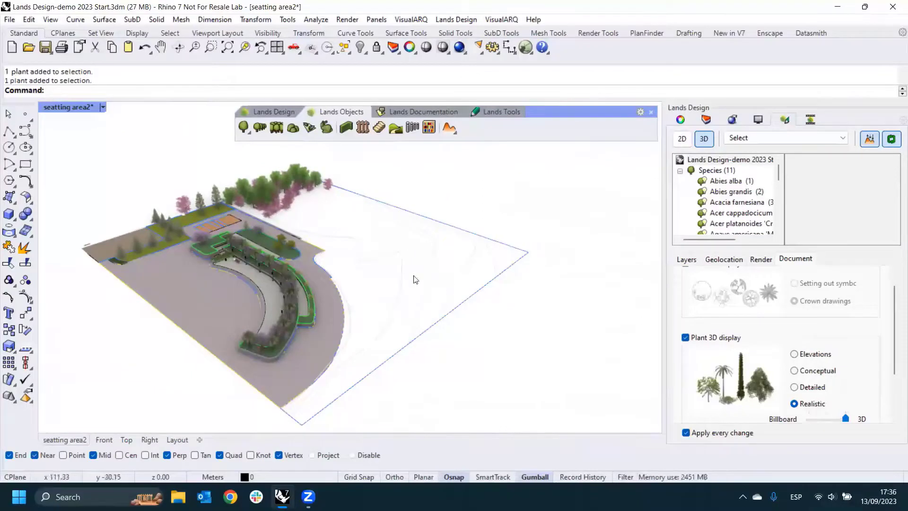
scroll(412, 326, up, 3)
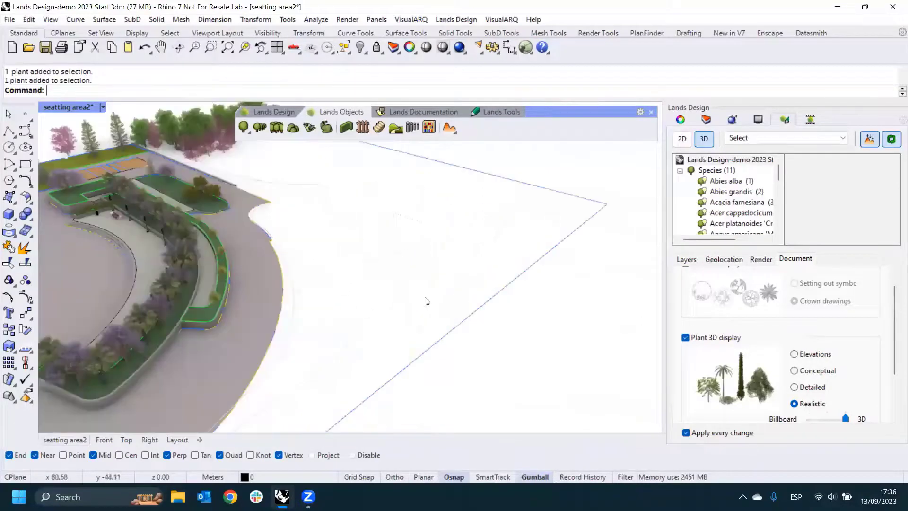
click(418, 298)
click(361, 305)
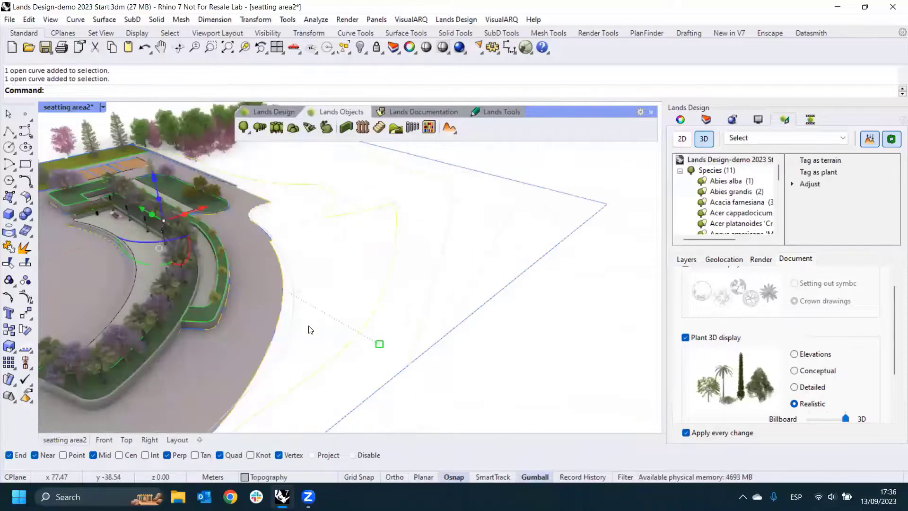
click(292, 331)
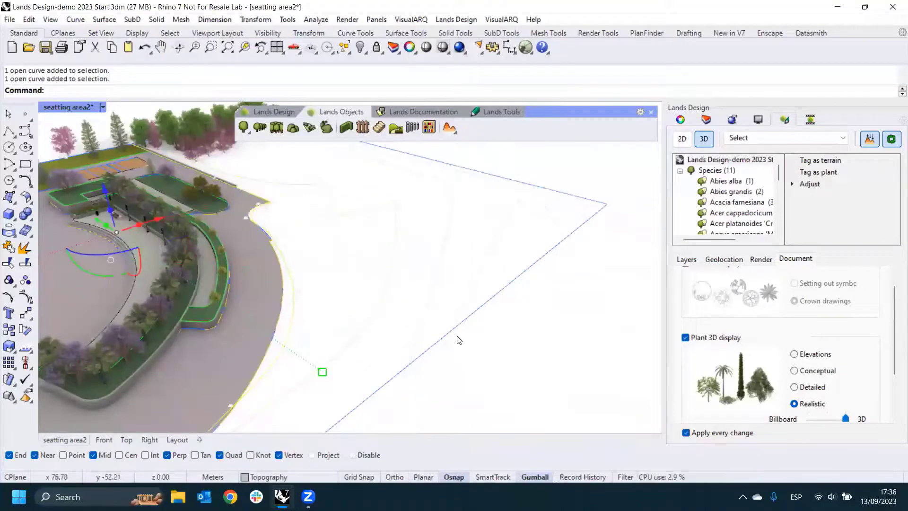
click(476, 344)
scroll(450, 261, down, 5)
right_drag(450, 262, 402, 248)
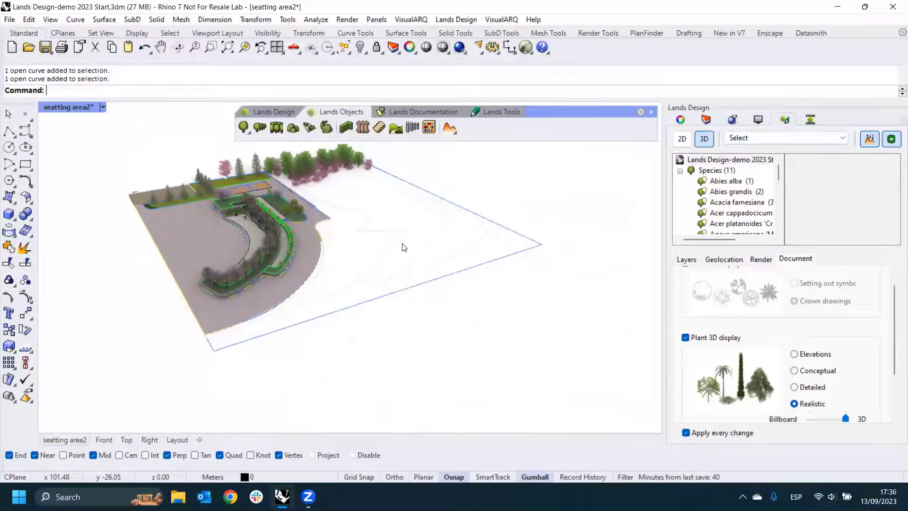
mouse_move(490, 235)
right_down()
mouse_move(487, 193)
mouse_move(477, 197)
mouse_move(497, 234)
right_up()
right_drag(381, 234, 350, 238)
- Turn off the Layout layer and select the topography contour curves in the empty area beside the plaza
click(450, 127)
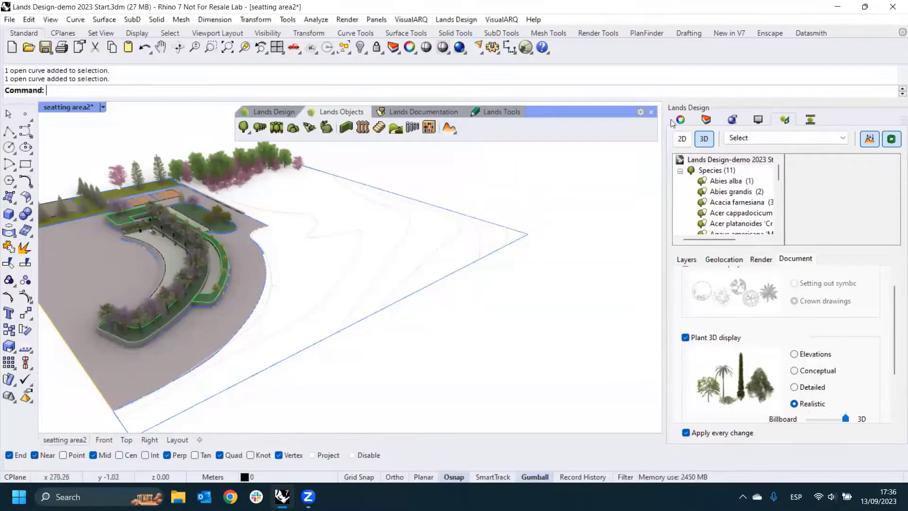
click(706, 119)
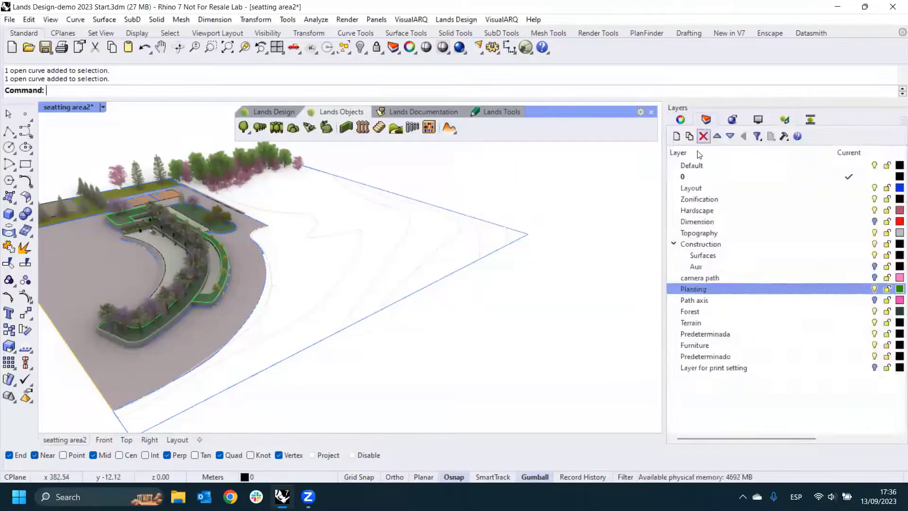
click(874, 189)
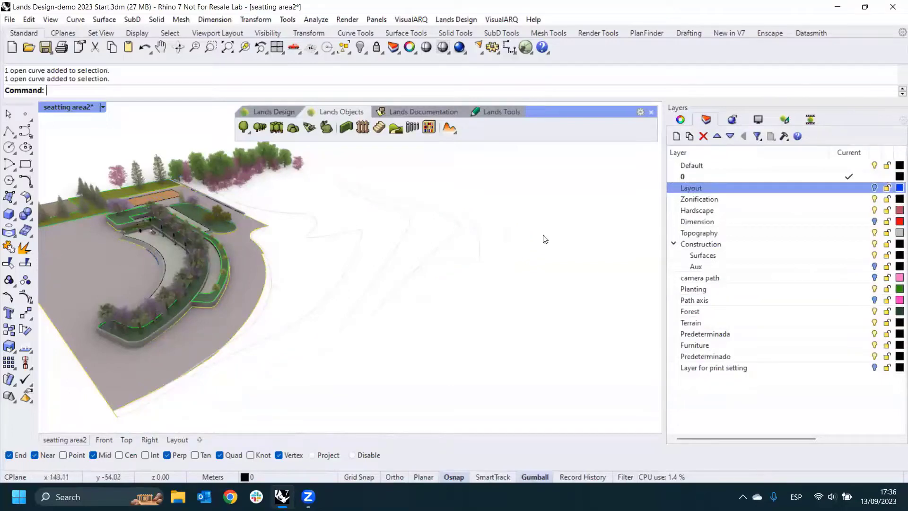
drag(532, 236, 360, 255)
key(Escape)
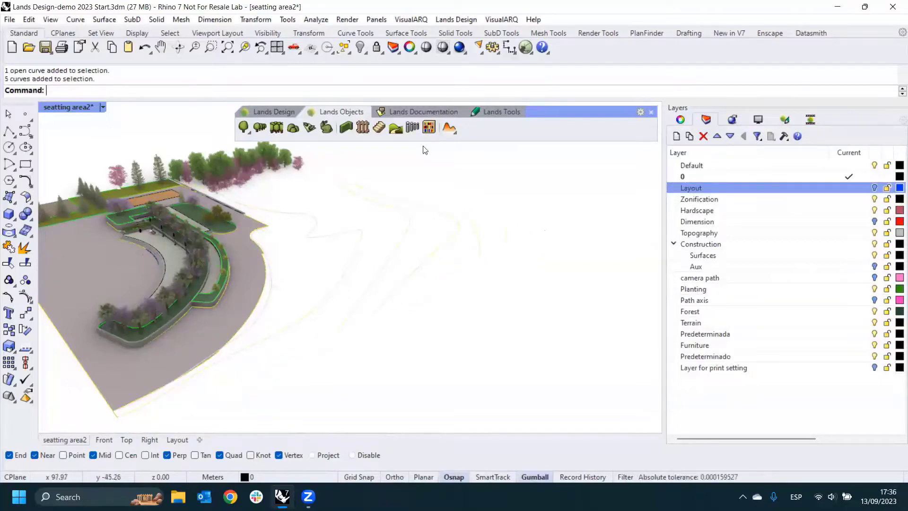
- Elevate the selected contour curves with start dimension 0.00 and increment 1.00 along a line drawn across them away from the plaza
click(449, 128)
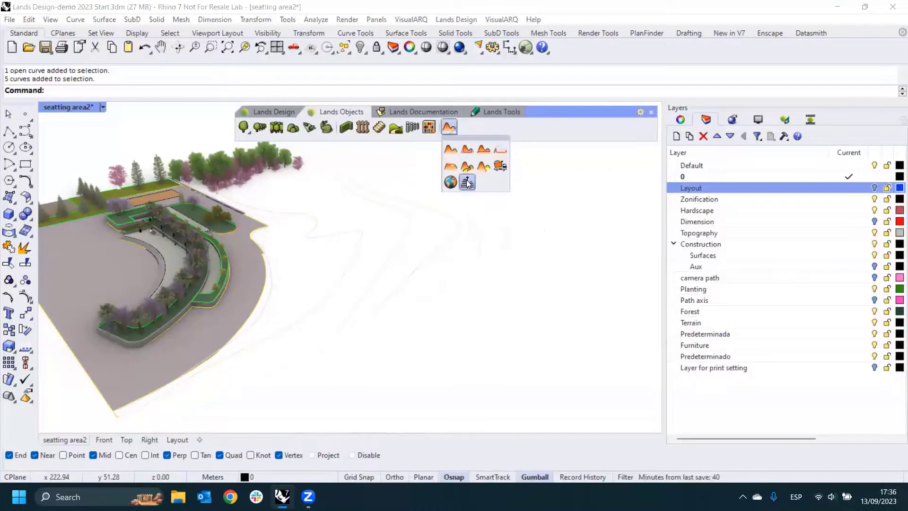
click(468, 183)
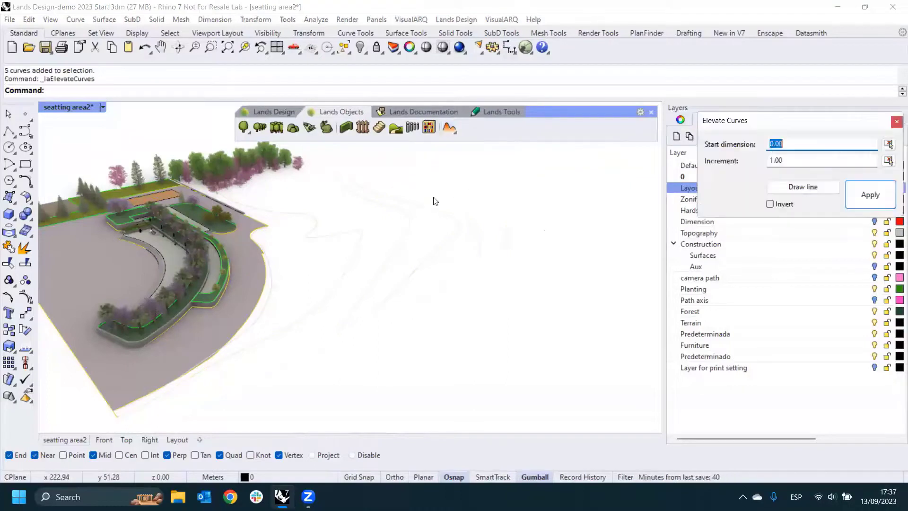
drag(765, 125, 573, 182)
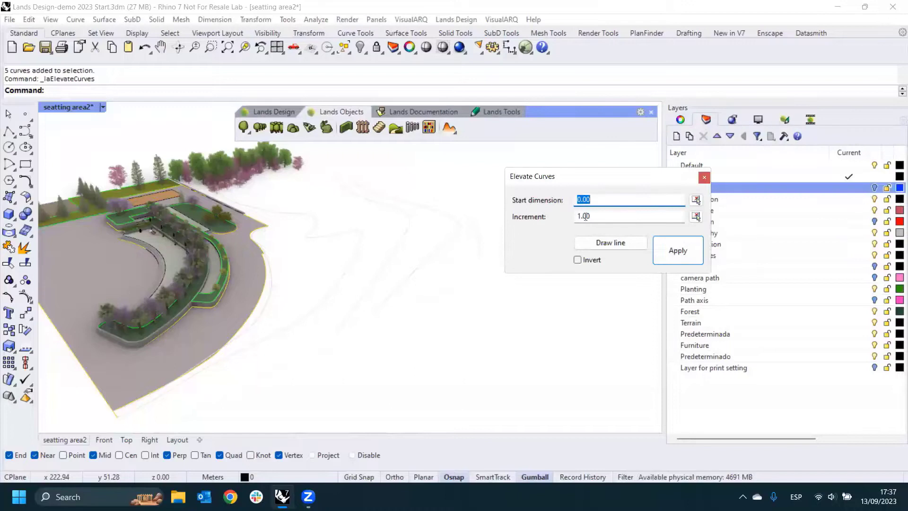
key(Tab)
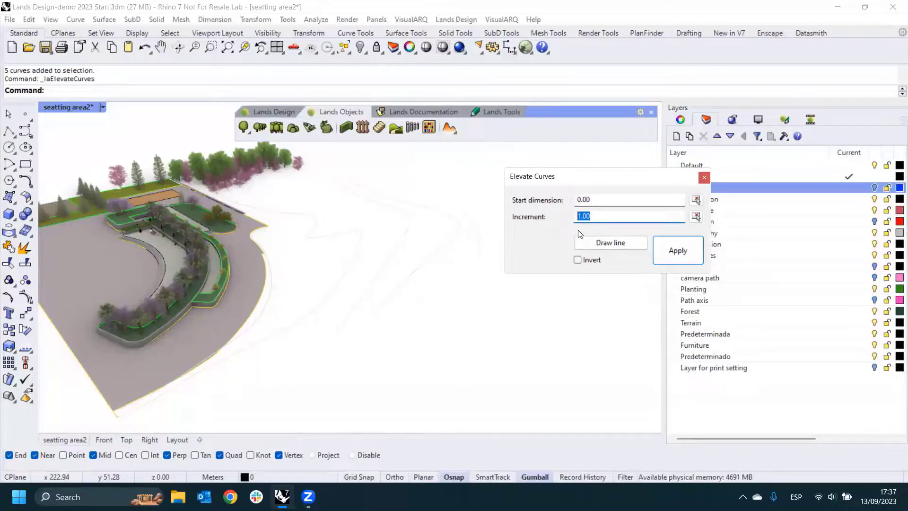
click(601, 247)
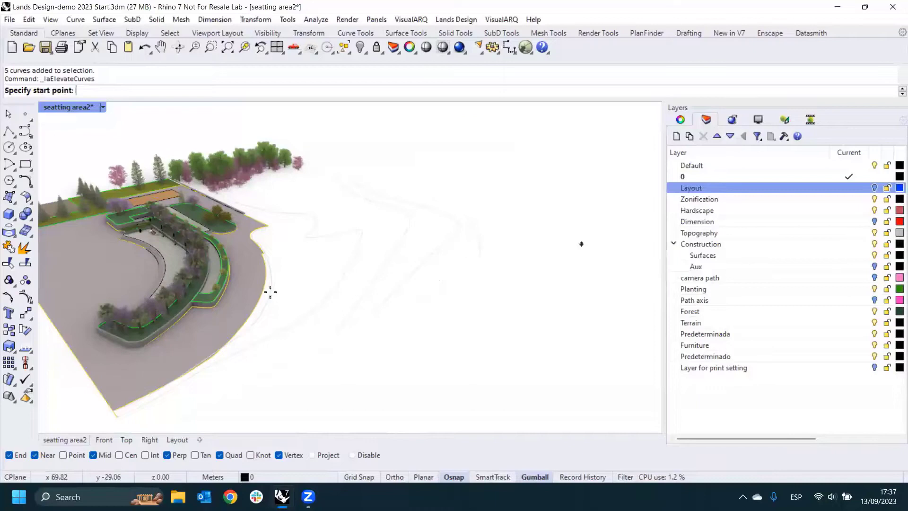
click(373, 273)
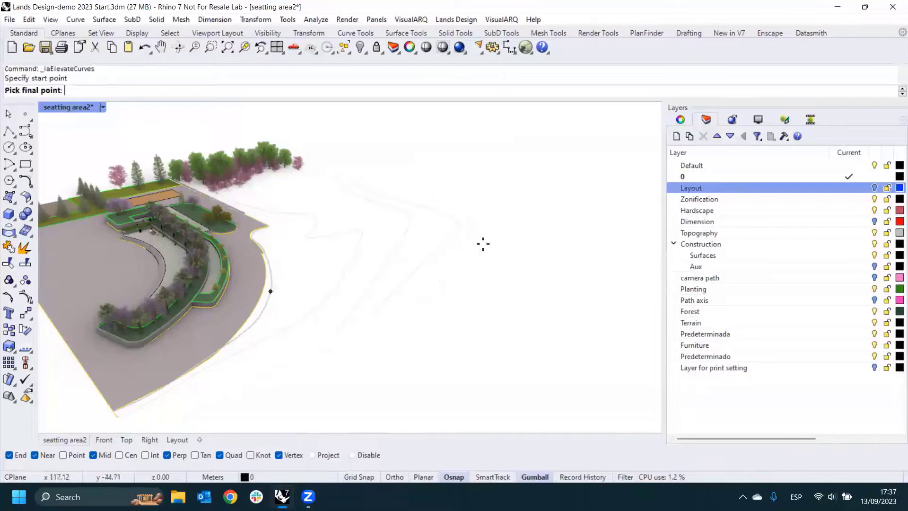
click(507, 235)
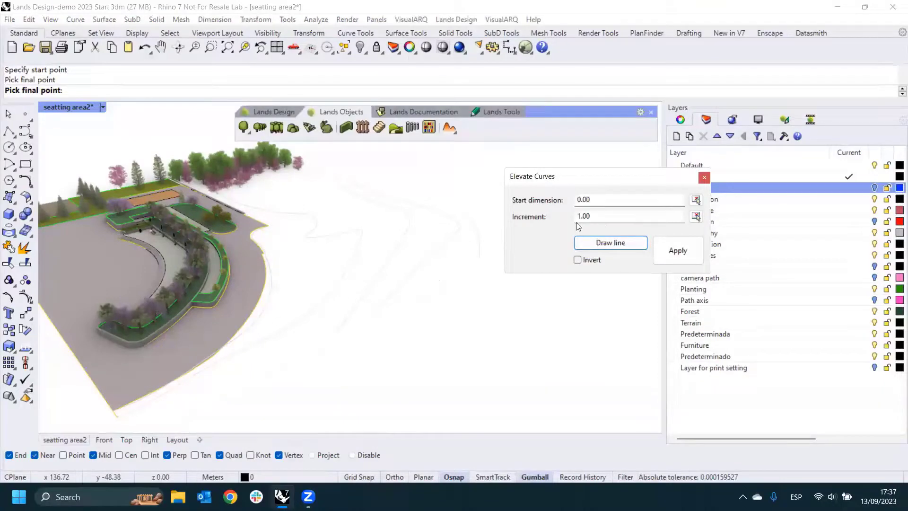
click(678, 251)
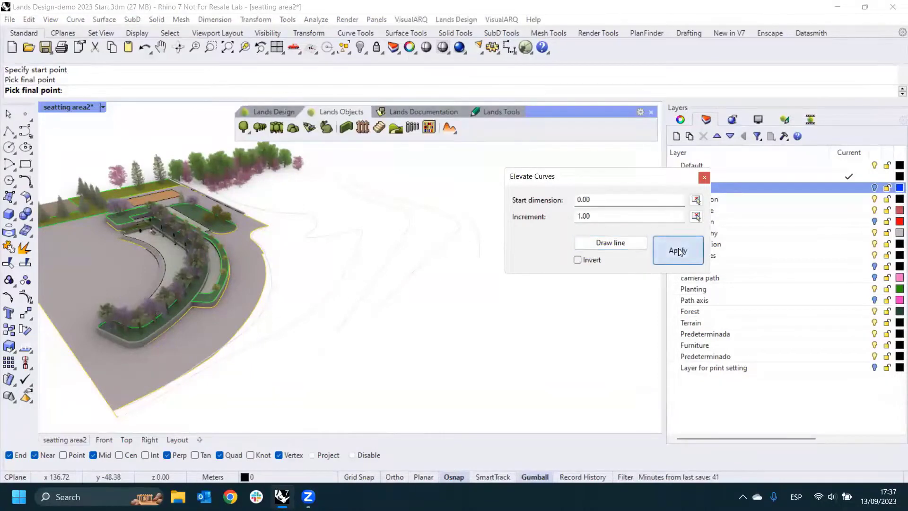
click(697, 184)
- Inspect the elevated contour curves from a lower angle and turn the Layout layer back on
right_drag(578, 247, 468, 274)
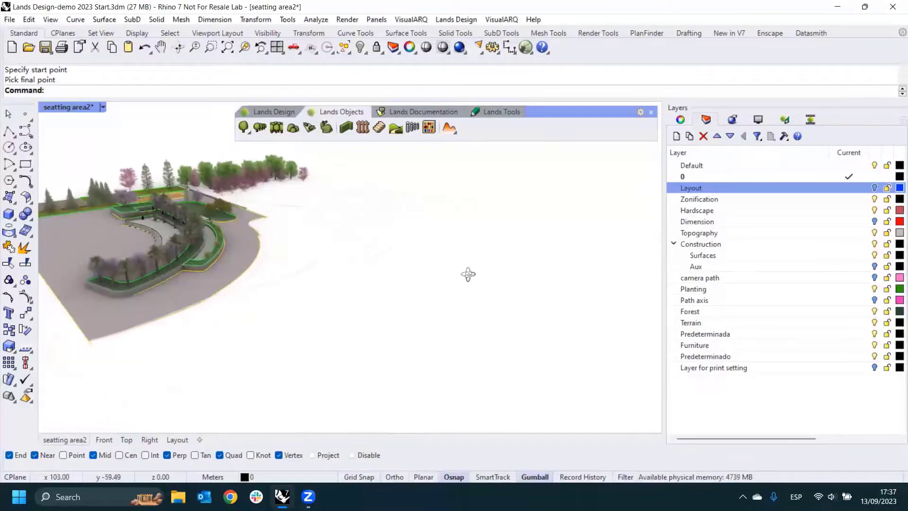
click(878, 187)
mouse_move(420, 239)
right_down()
mouse_move(412, 265)
mouse_move(416, 239)
right_up()
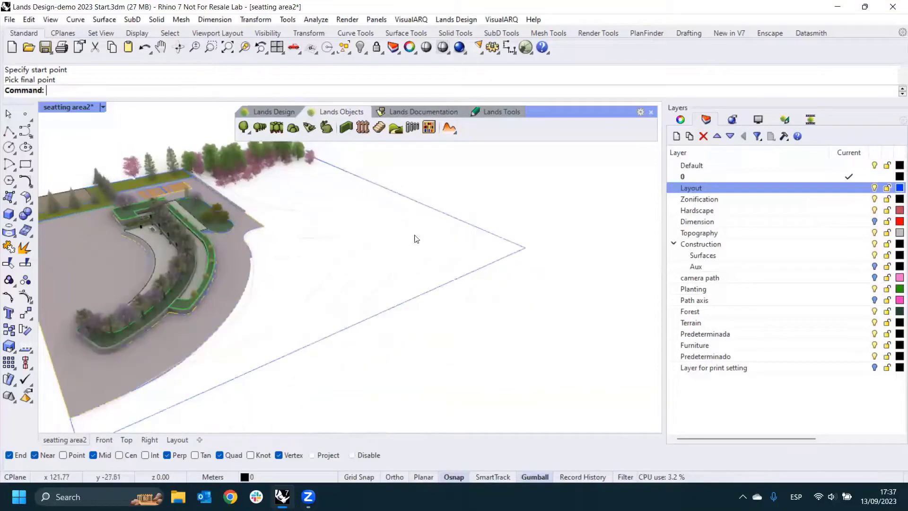
- Start a new terrain with a gridded surface of 1.00 by 1.00 cells and a 0.20 base height
click(448, 129)
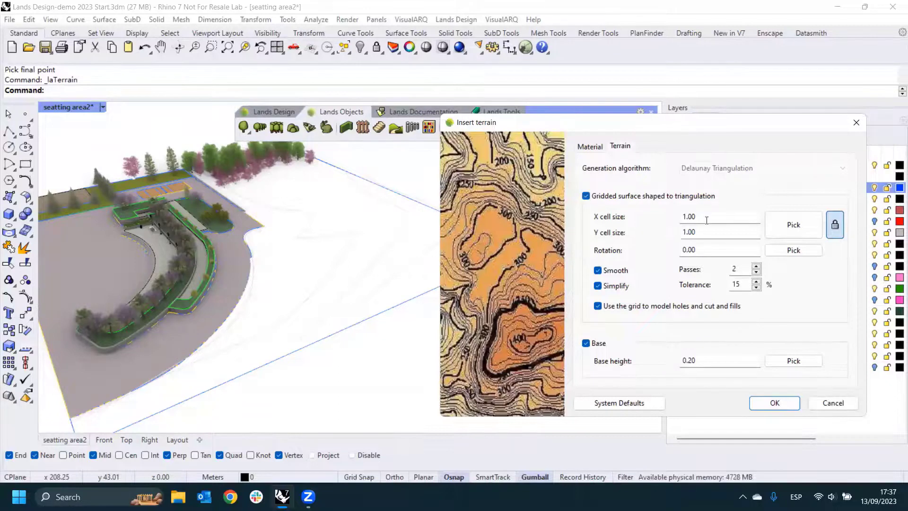
click(678, 219)
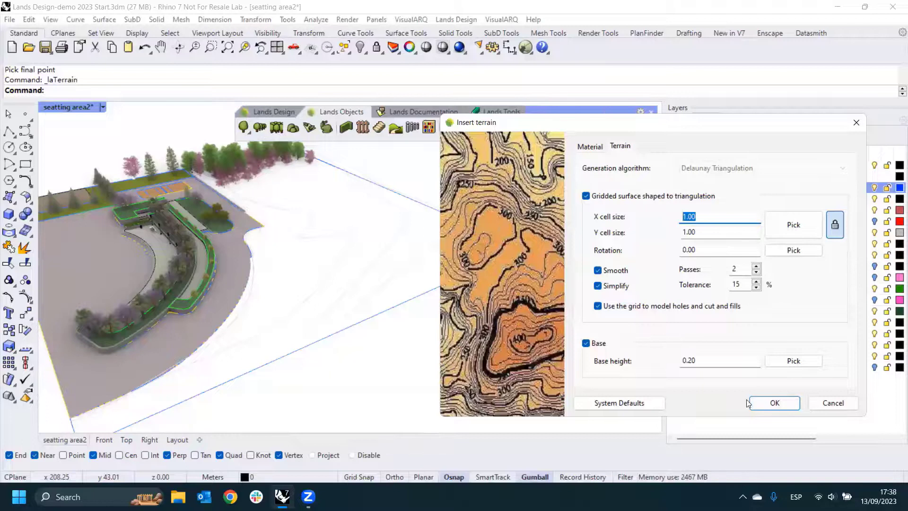
key(Tab)
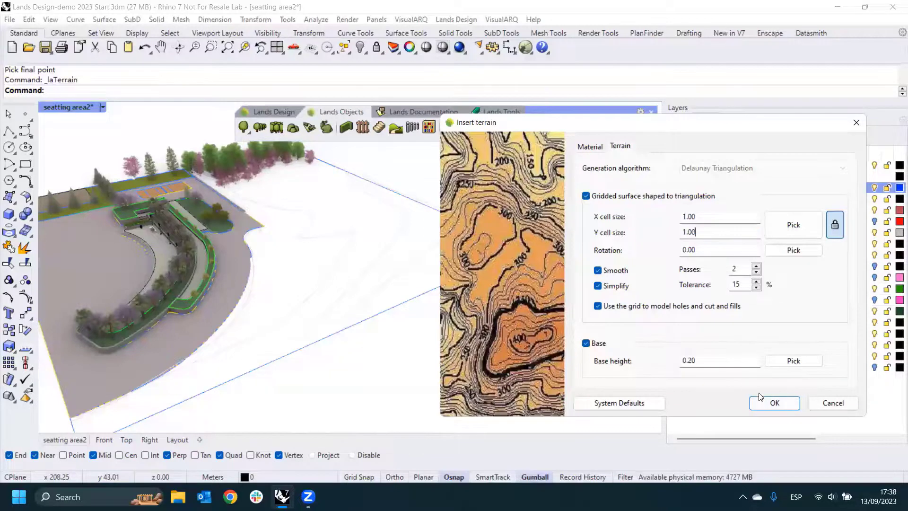
click(769, 404)
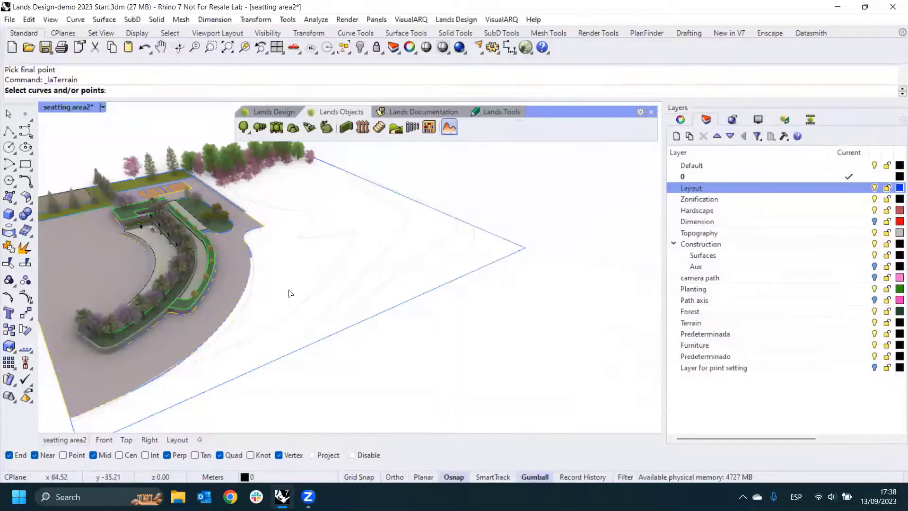
- Pick all the elevated topography contour curves beside the plaza as input and insert the terrain
click(248, 309)
click(356, 280)
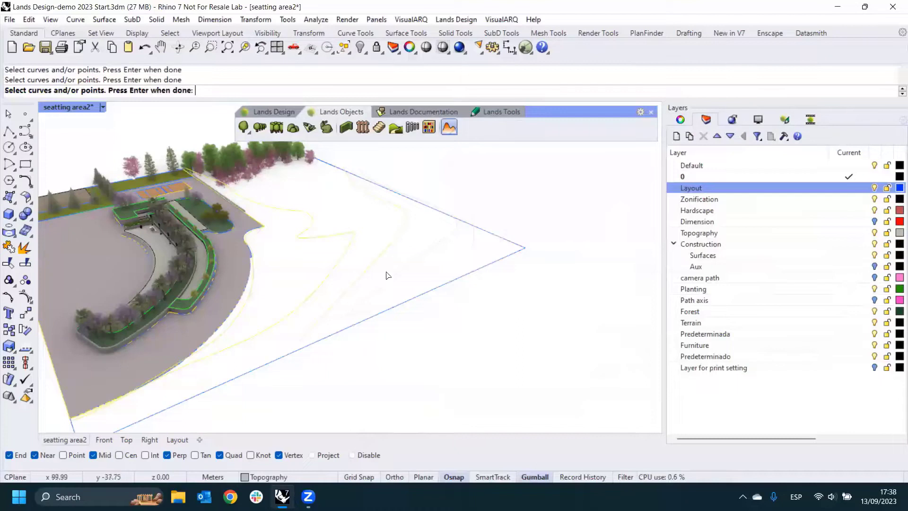
click(395, 271)
click(471, 249)
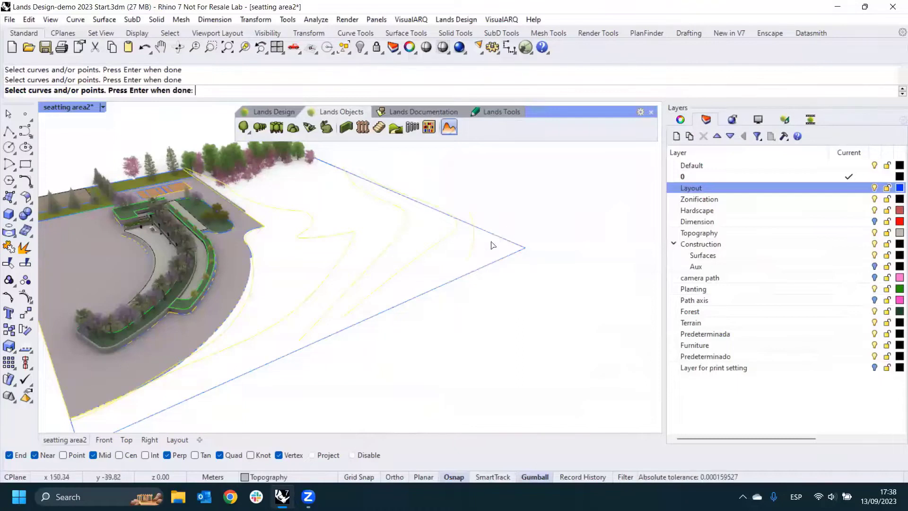
right_drag(490, 246, 440, 271)
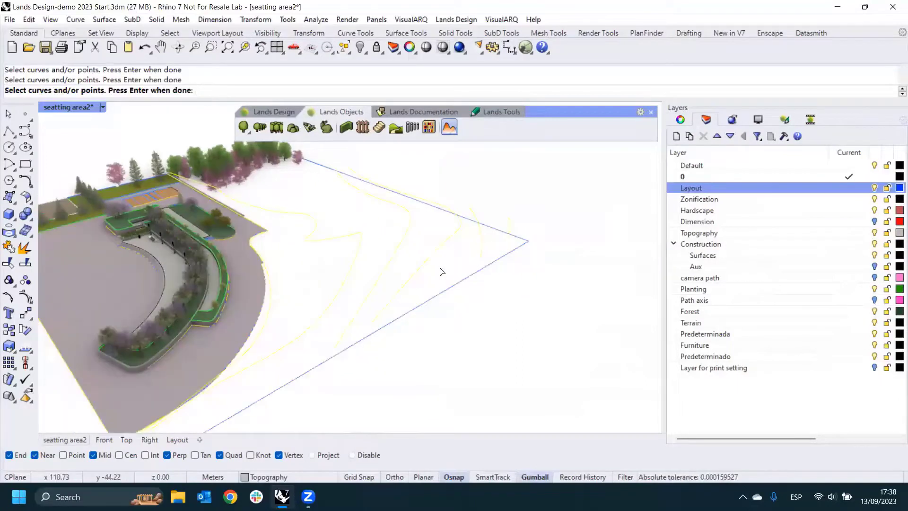
key(Return)
key(Return)
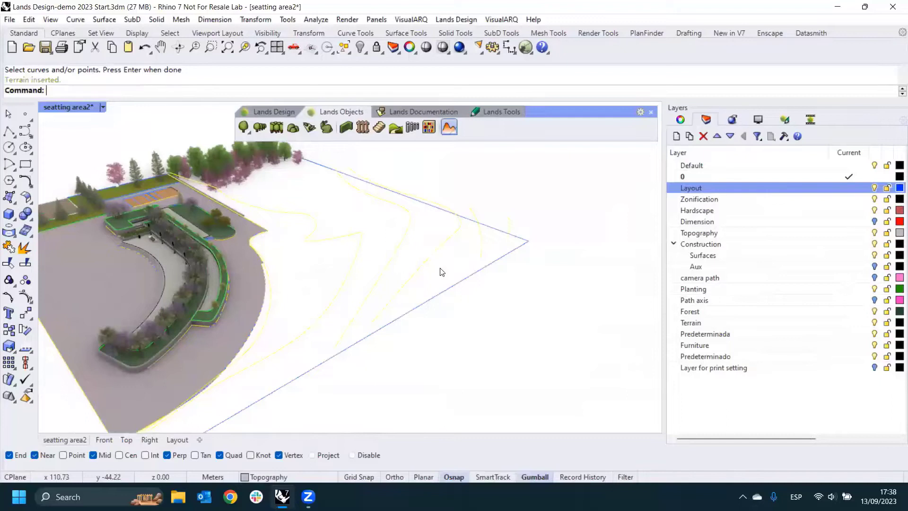
right_drag(333, 236, 451, 274)
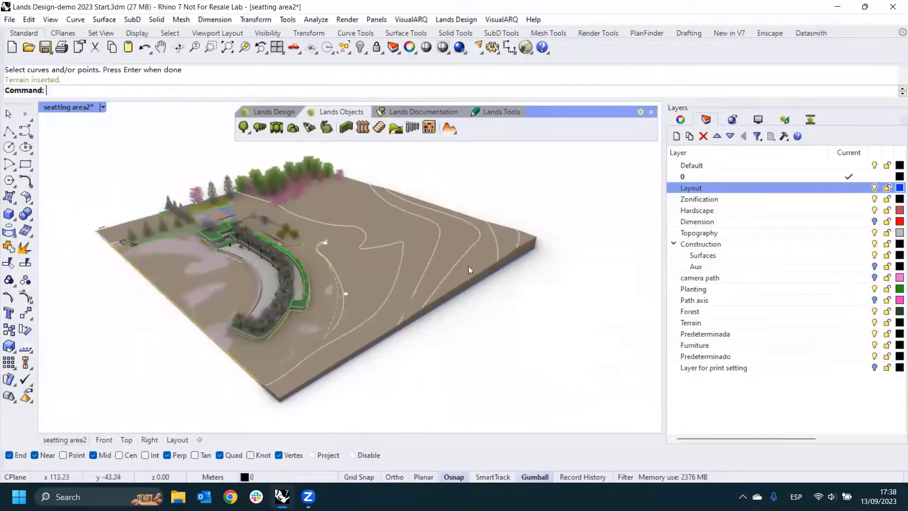
click(468, 266)
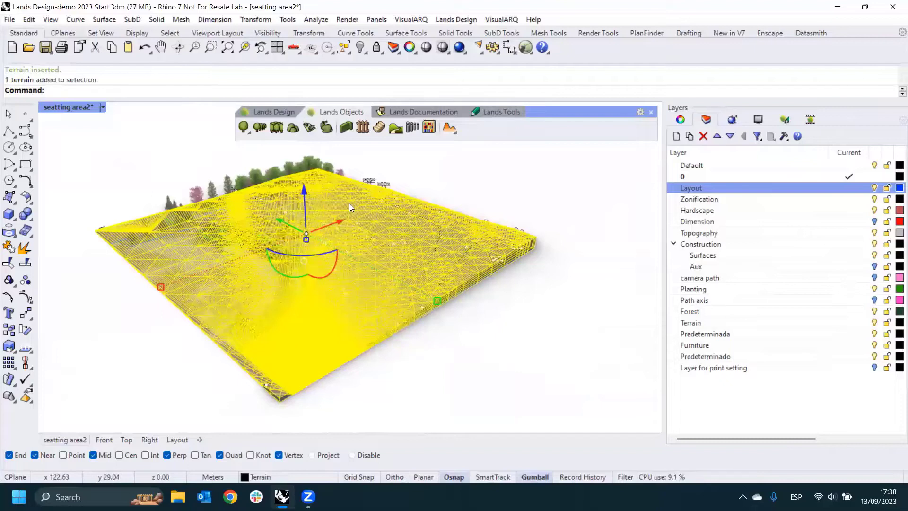
click(375, 161)
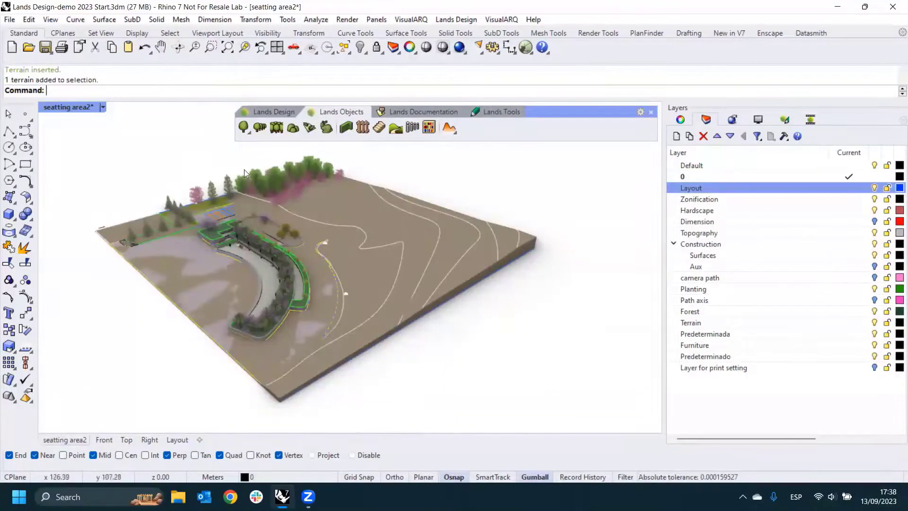
- Apply a terrain boundary using the closed outline of the empty area beside the plaza
click(455, 134)
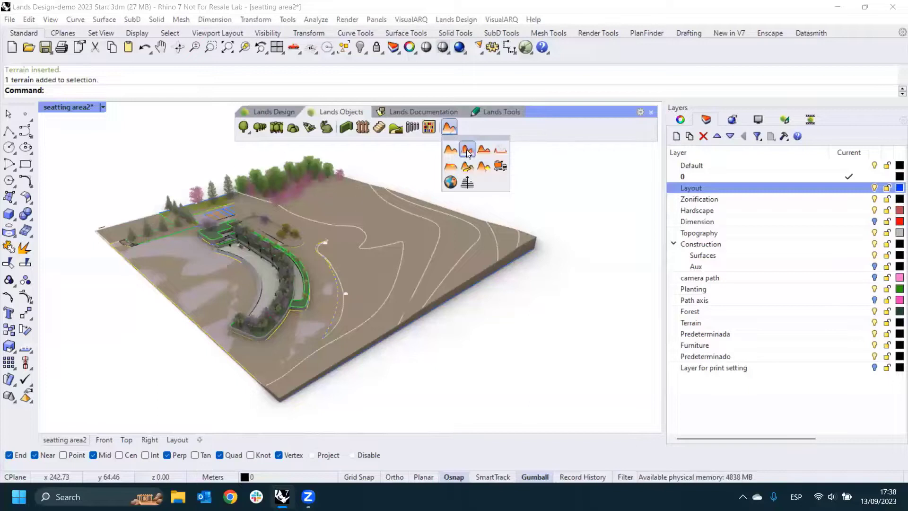
click(467, 151)
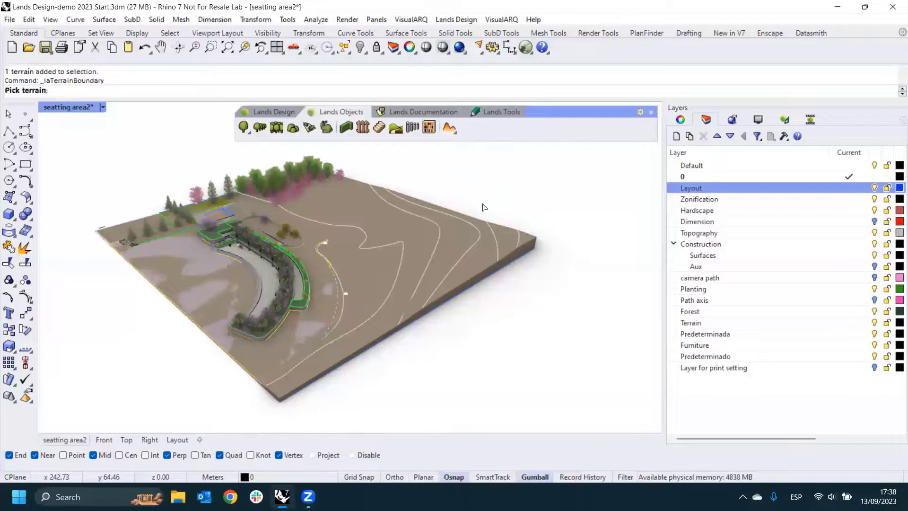
click(474, 268)
scroll(487, 288, up, 3)
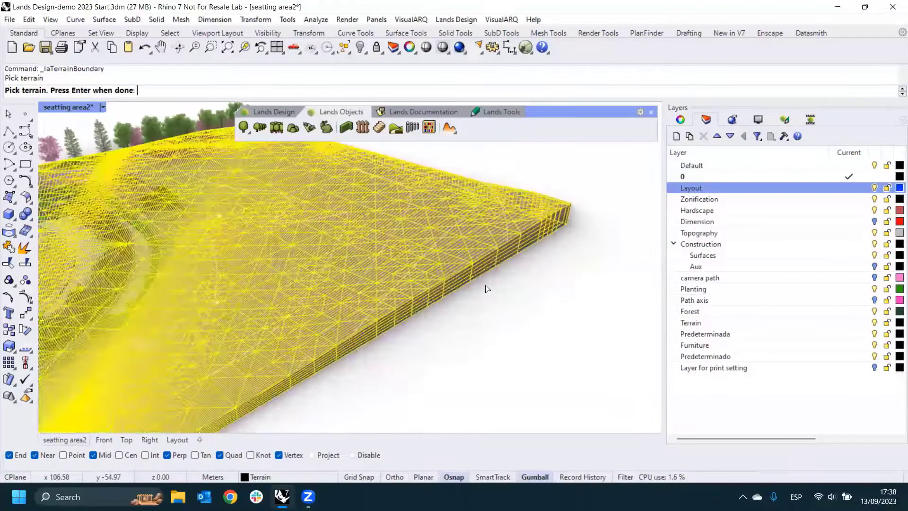
key(Return)
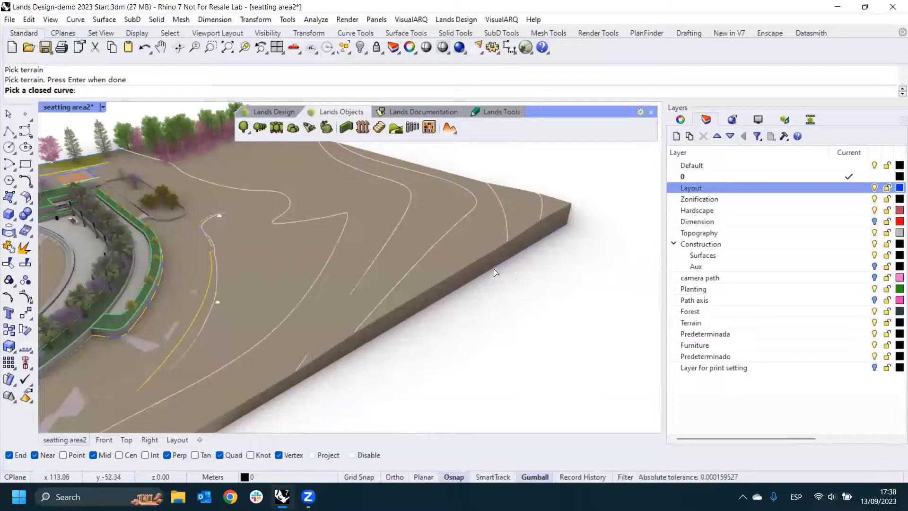
scroll(497, 272, down, 3)
click(494, 270)
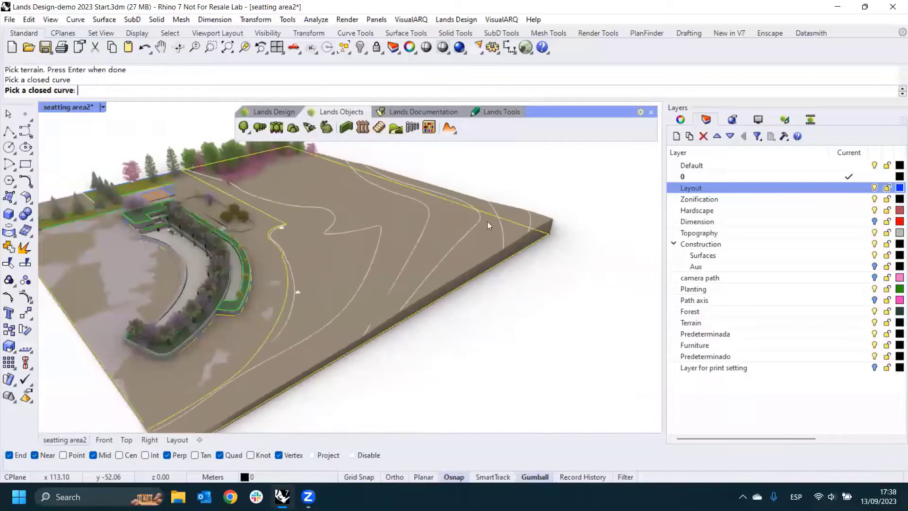
key(Return)
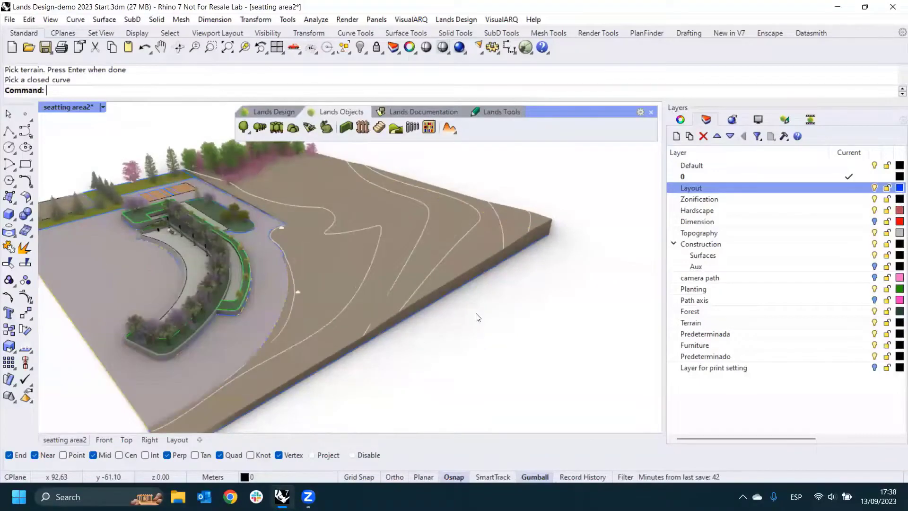
- Examine the bounded terrain's mesh and its edge along the plaza from higher and lower angles
mouse_move(477, 315)
right_down()
mouse_move(489, 294)
mouse_move(489, 311)
right_up()
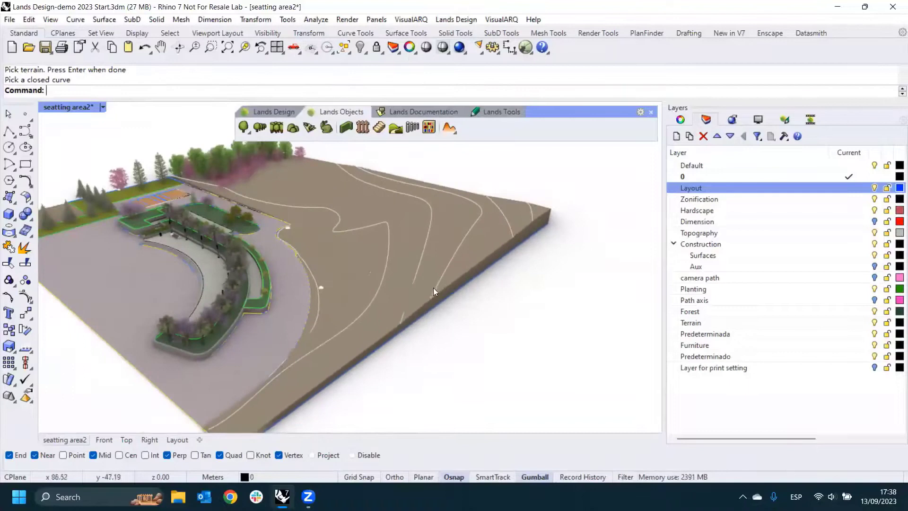
click(468, 262)
right_drag(465, 265, 411, 209)
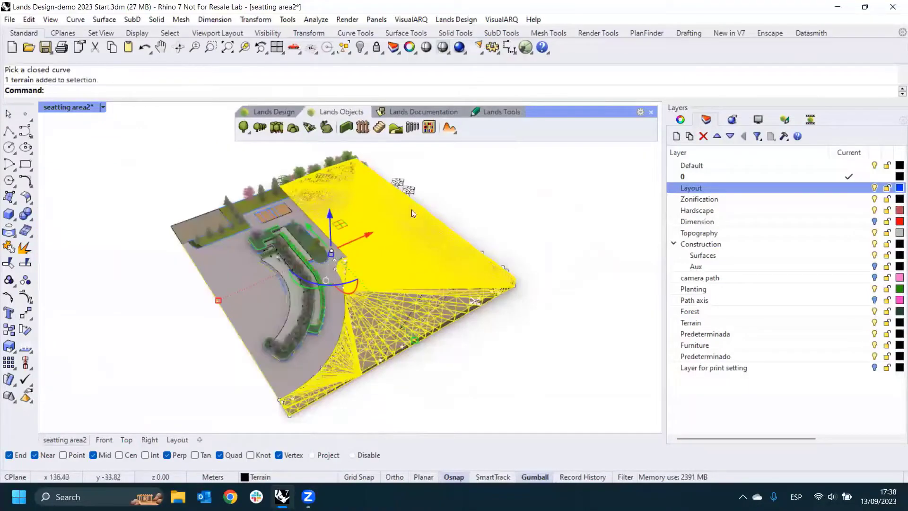
right_drag(296, 191, 356, 314)
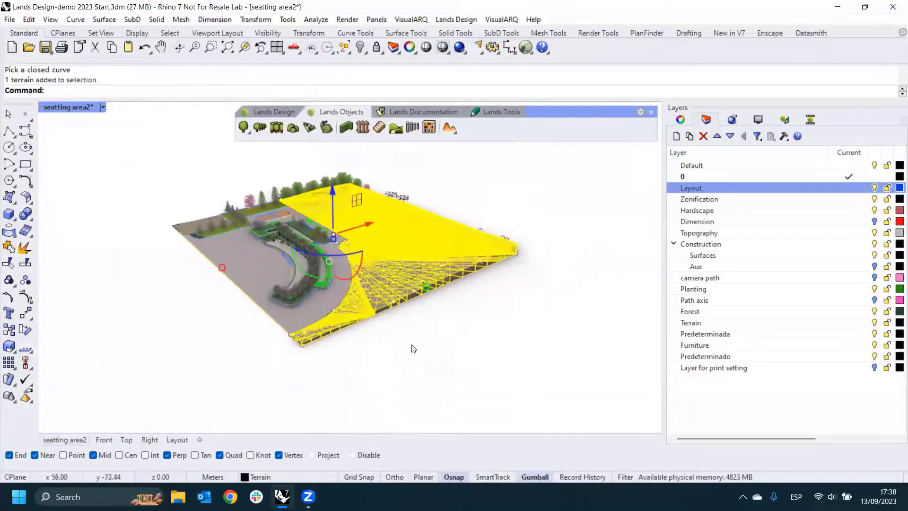
key(Escape)
scroll(374, 254, up, 3)
scroll(374, 249, down, 2)
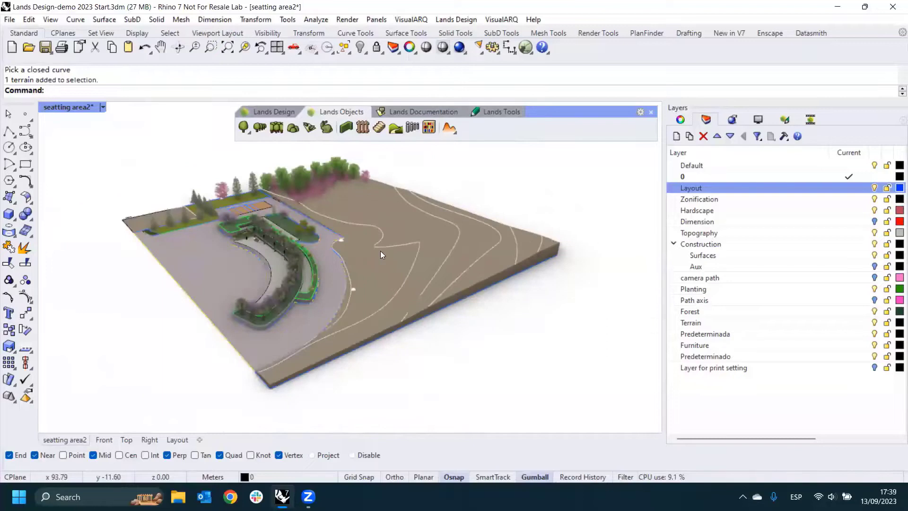
right_drag(382, 252, 318, 185)
right_drag(455, 256, 186, 207)
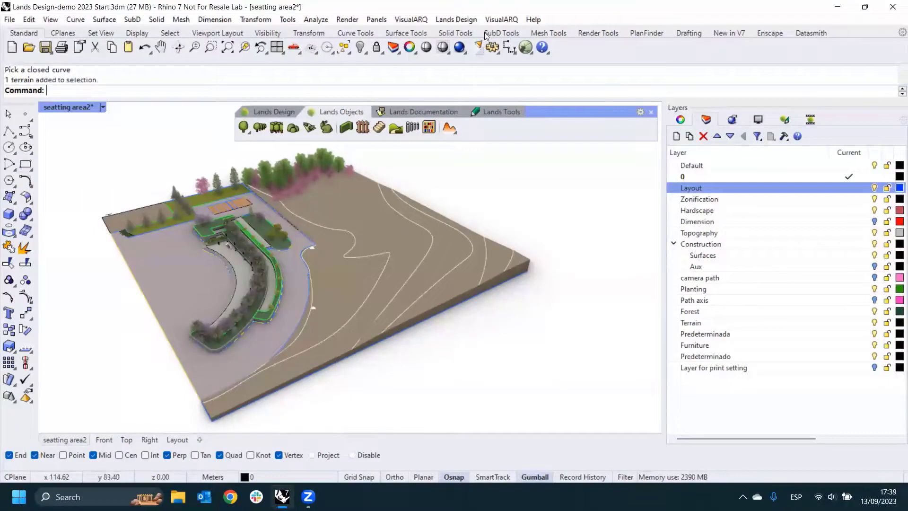
right_drag(450, 200, 420, 243)
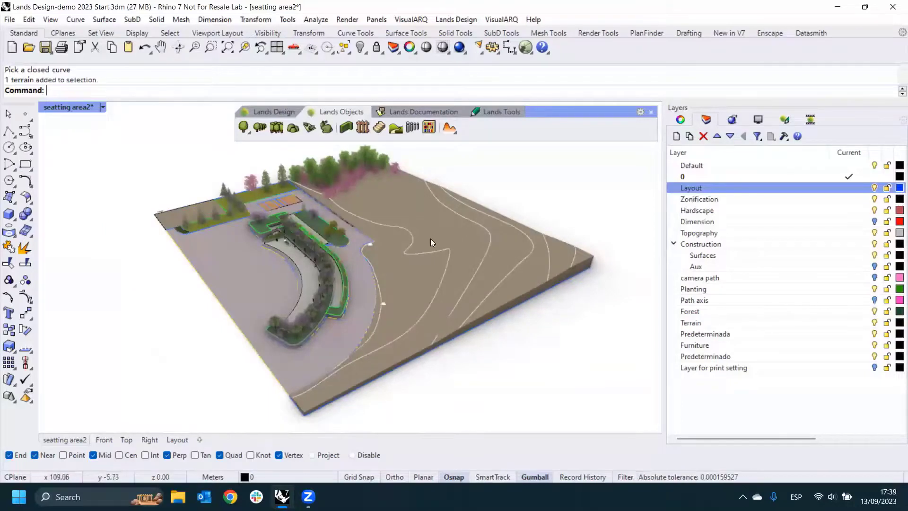
- Turn off the base in the terrain's properties and check its edge from a low angle
click(431, 223)
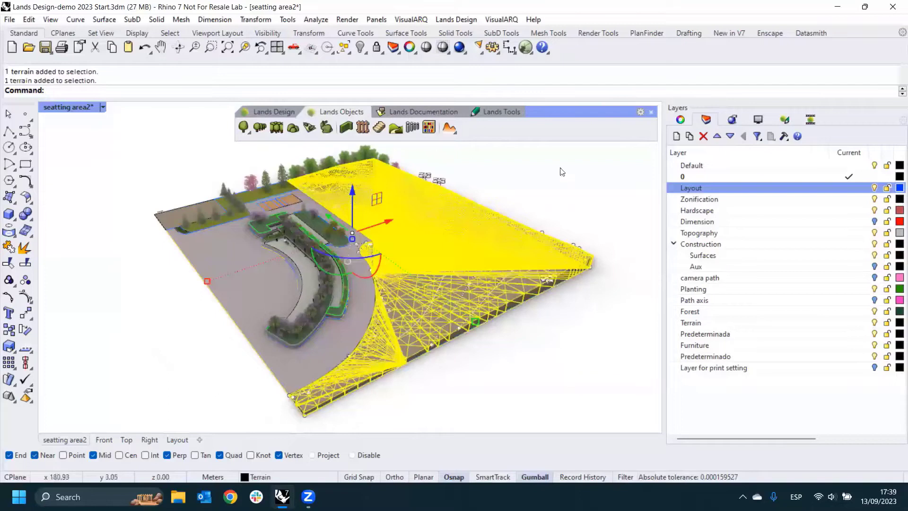
click(784, 120)
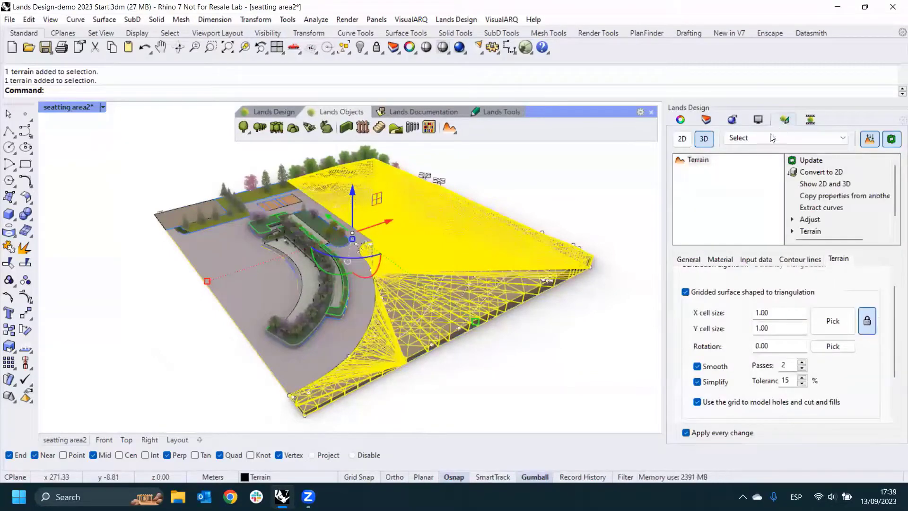
drag(895, 298, 894, 272)
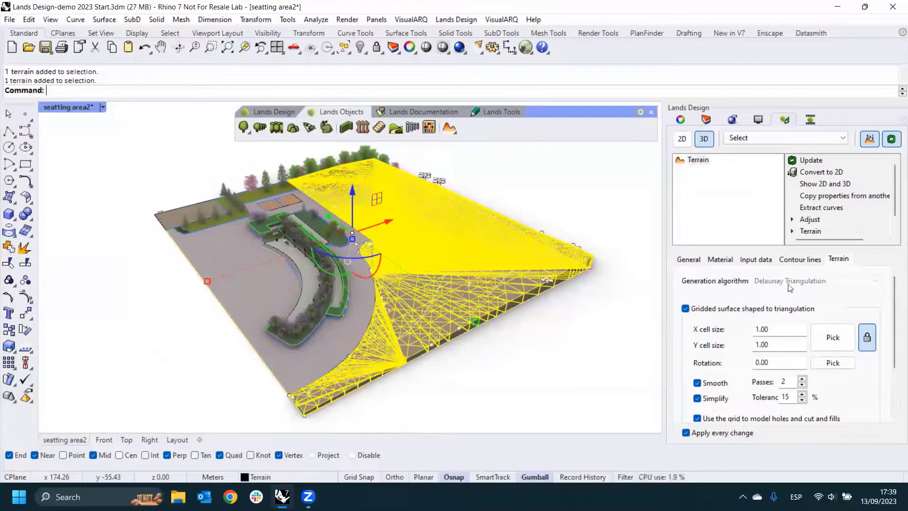
click(752, 334)
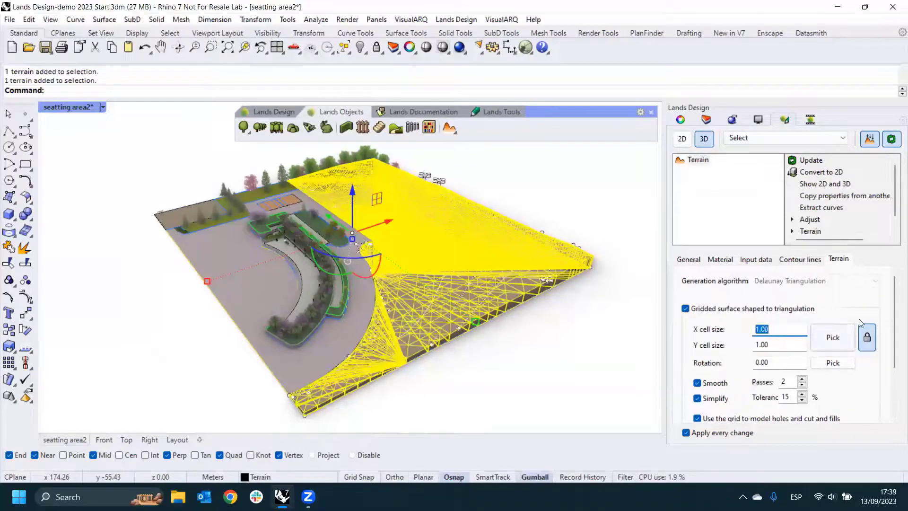
scroll(886, 322, down, 3)
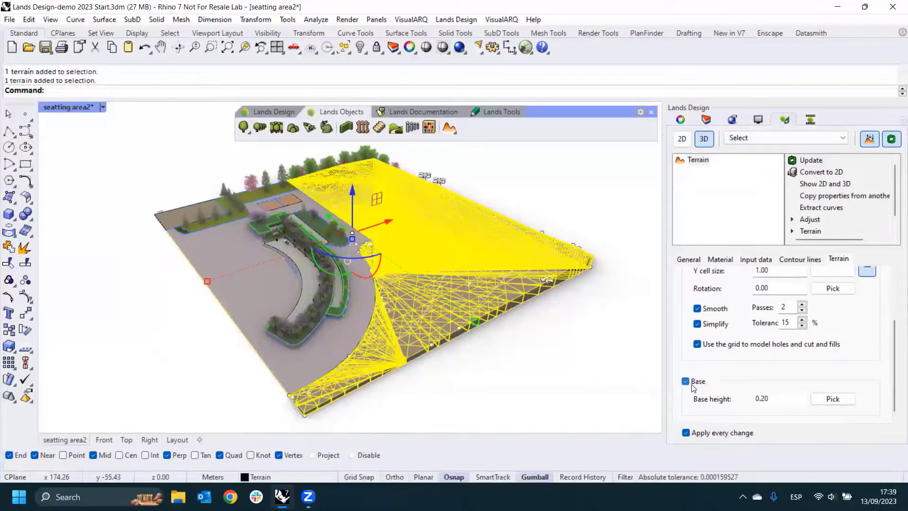
right_drag(567, 326, 550, 331)
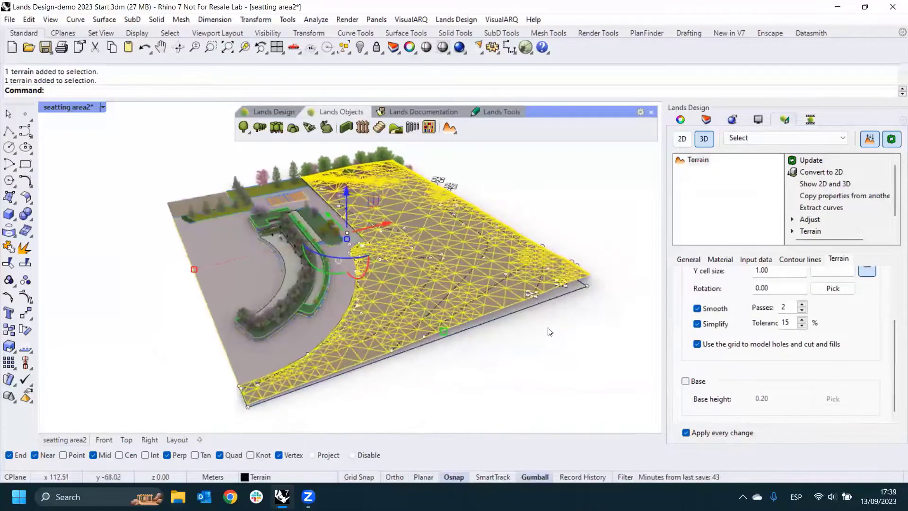
scroll(548, 331, up, 5)
scroll(454, 260, down, 6)
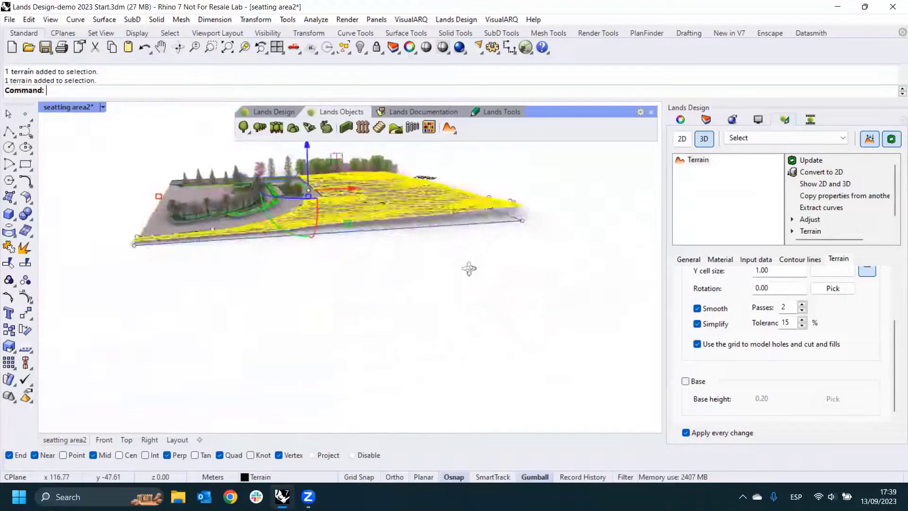
scroll(468, 268, up, 3)
right_drag(488, 265, 509, 259)
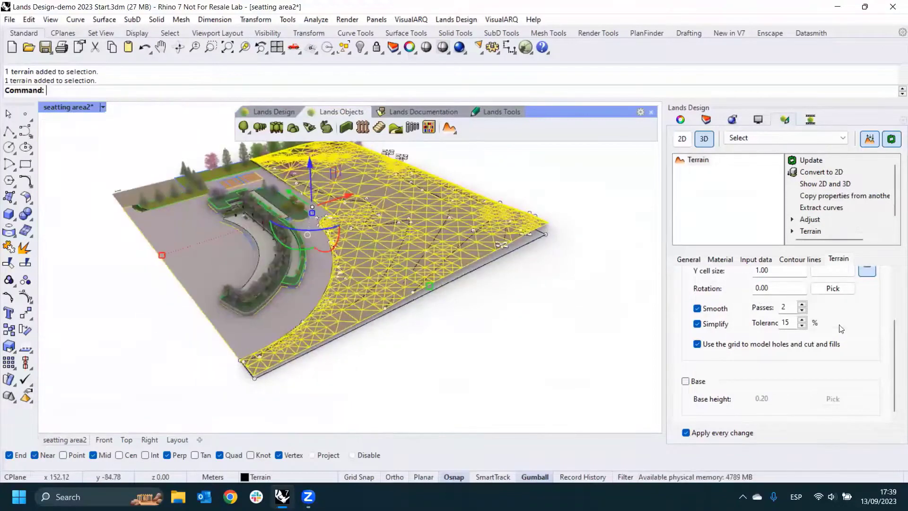
- Show the terrain's contour line settings, deselect the terrain and switch the model to 2D display
click(811, 262)
right_drag(577, 254, 582, 269)
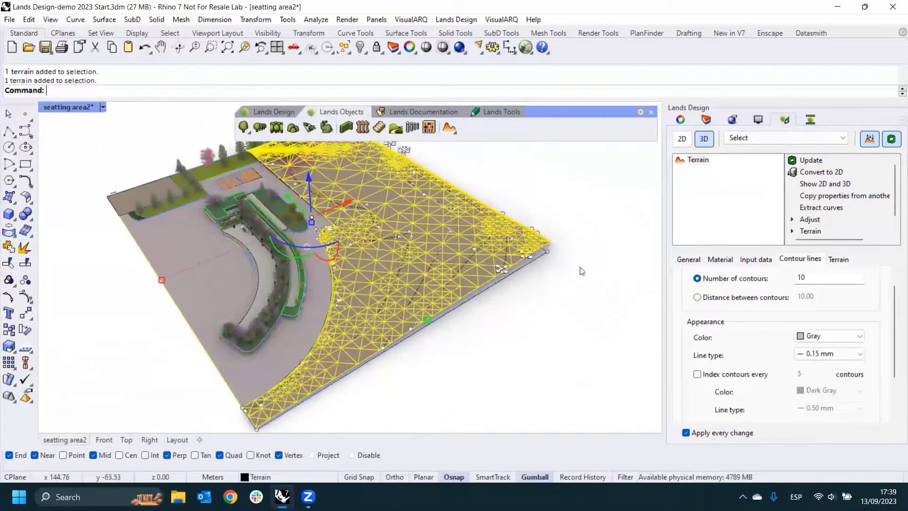
scroll(880, 332, up, 1)
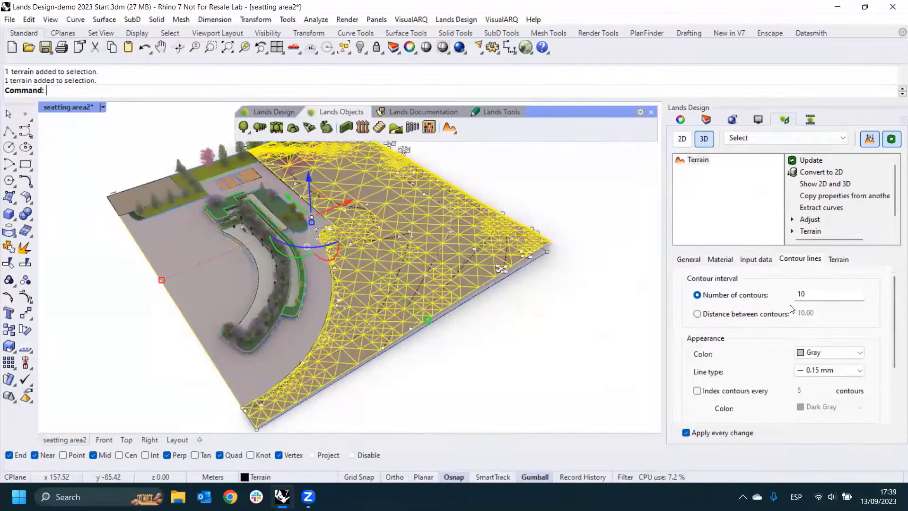
click(684, 140)
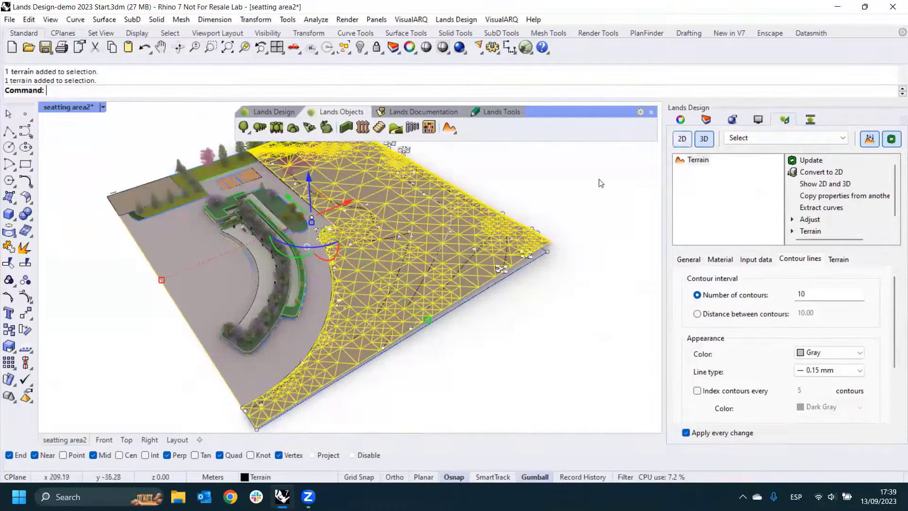
key(Escape)
click(681, 144)
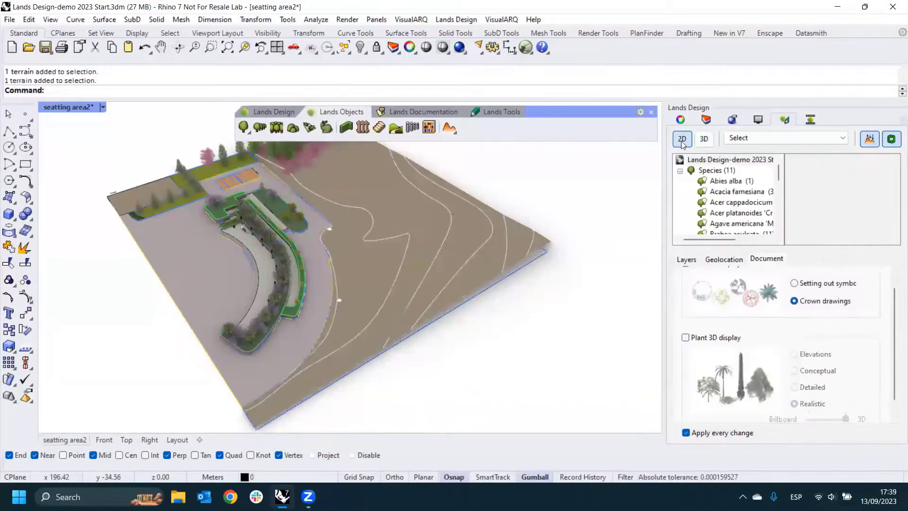
scroll(453, 222, up, 5)
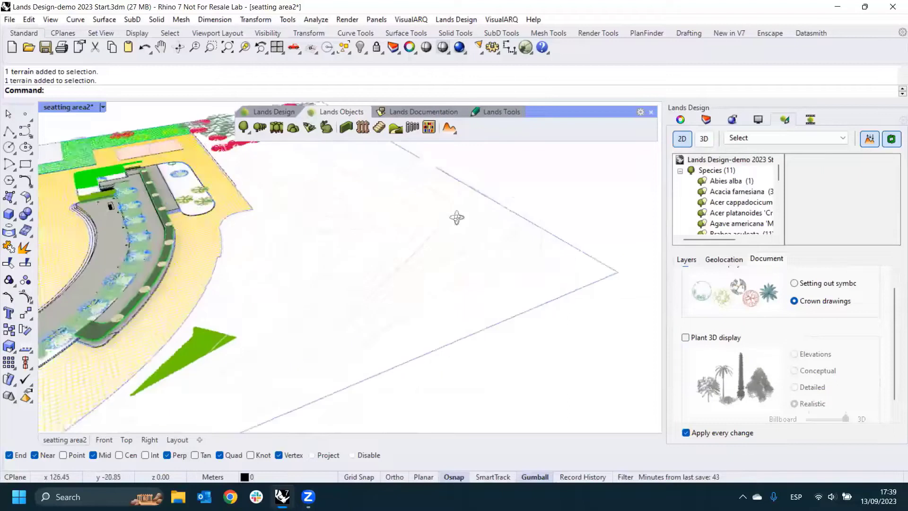
scroll(425, 227, down, 5)
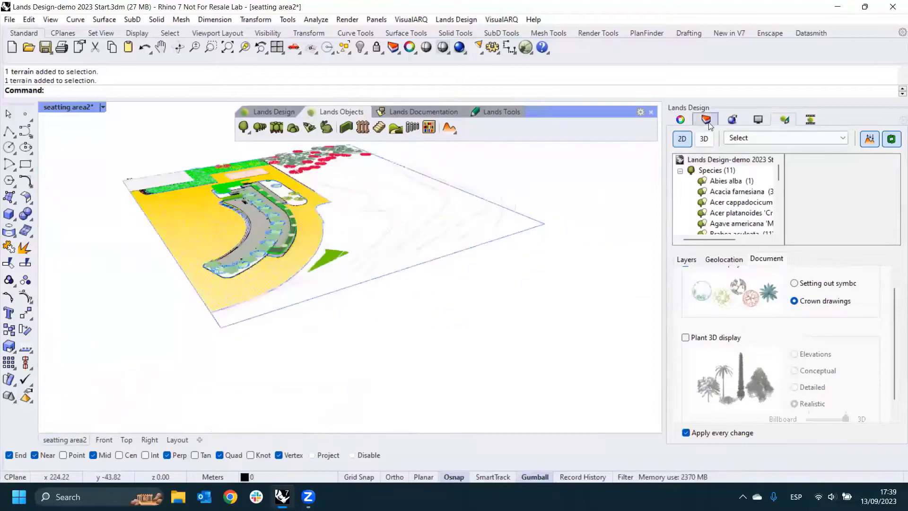
- Hide the Topography layer and raise the upper control points of the terrain's outermost contour curve, at the corner farthest from the plaza
click(706, 120)
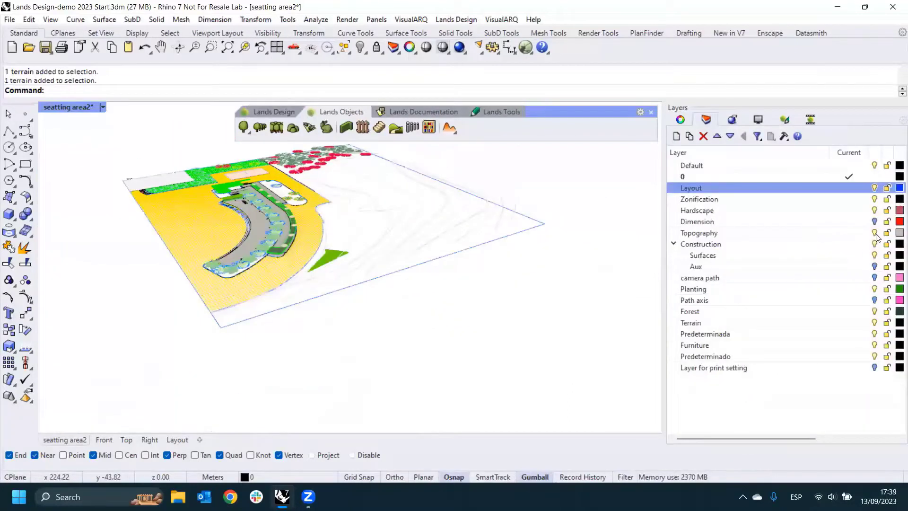
click(864, 234)
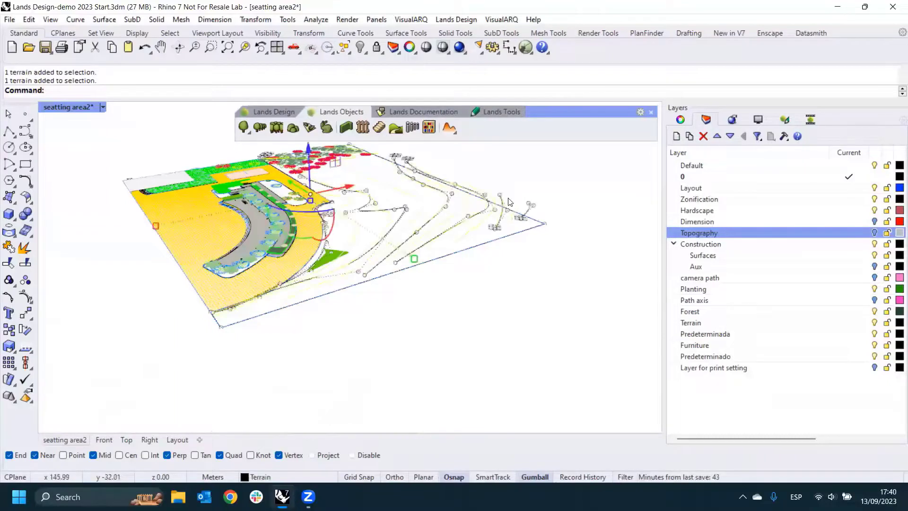
scroll(521, 169, up, 5)
drag(557, 214, 599, 259)
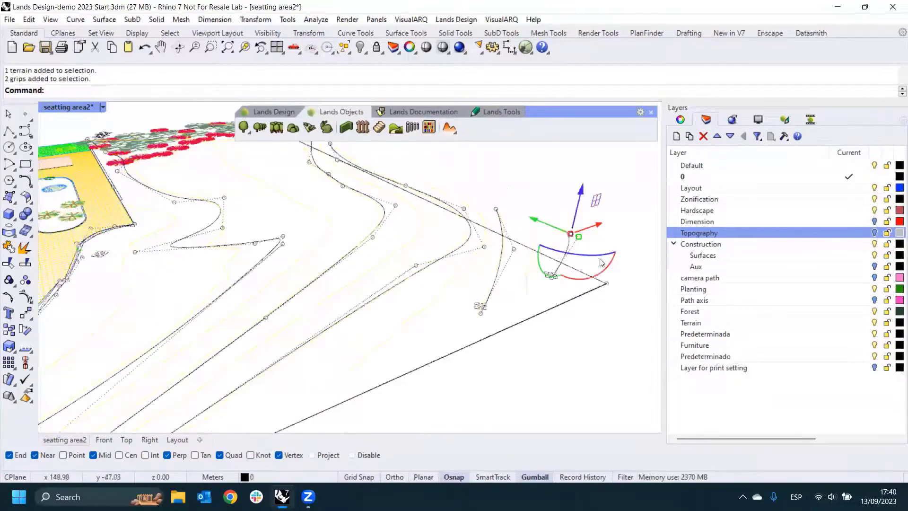
drag(578, 202, 583, 181)
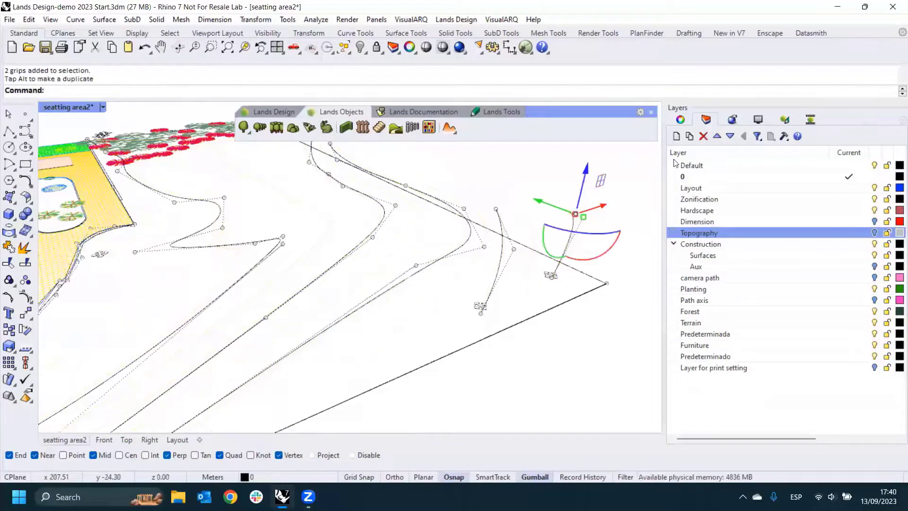
- Switch the model back to 3D display, clear the selection and view the reshaped far corner of the terrain
click(787, 119)
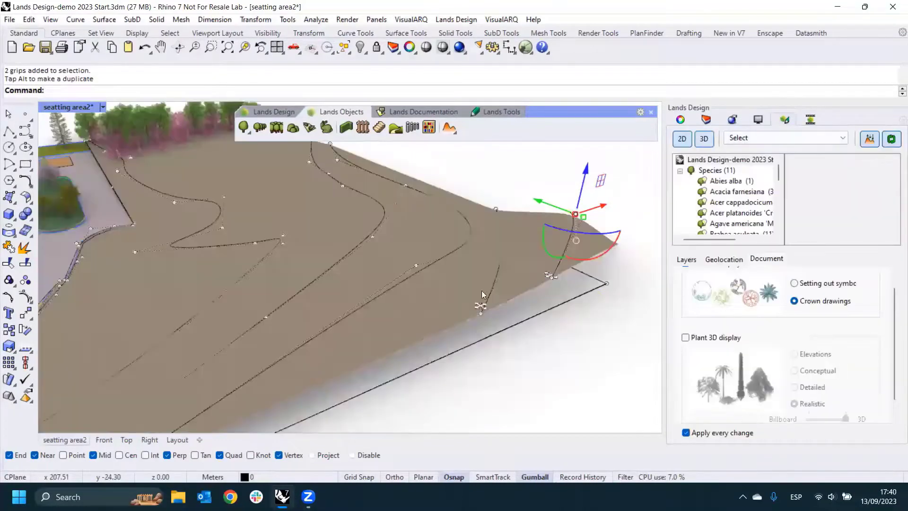
scroll(482, 294, down, 3)
right_drag(482, 294, 615, 209)
key(Escape)
key(Escape)
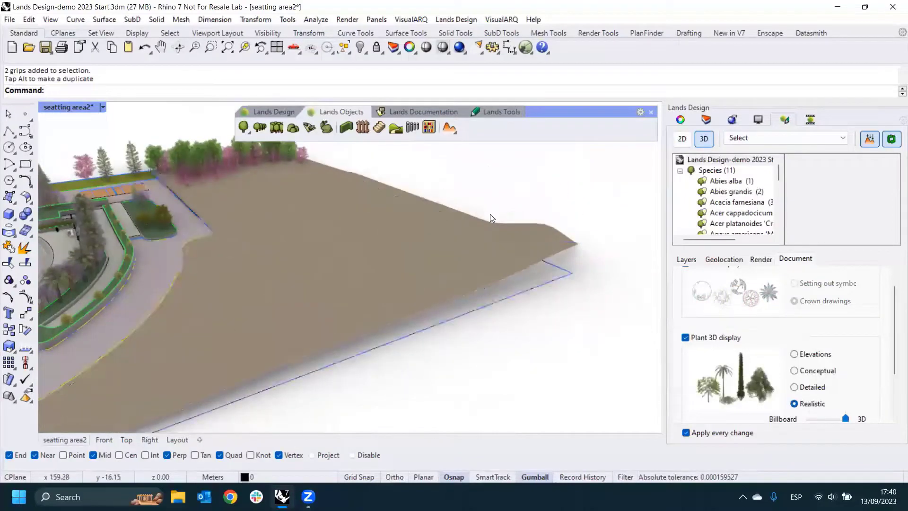
right_drag(490, 214, 447, 210)
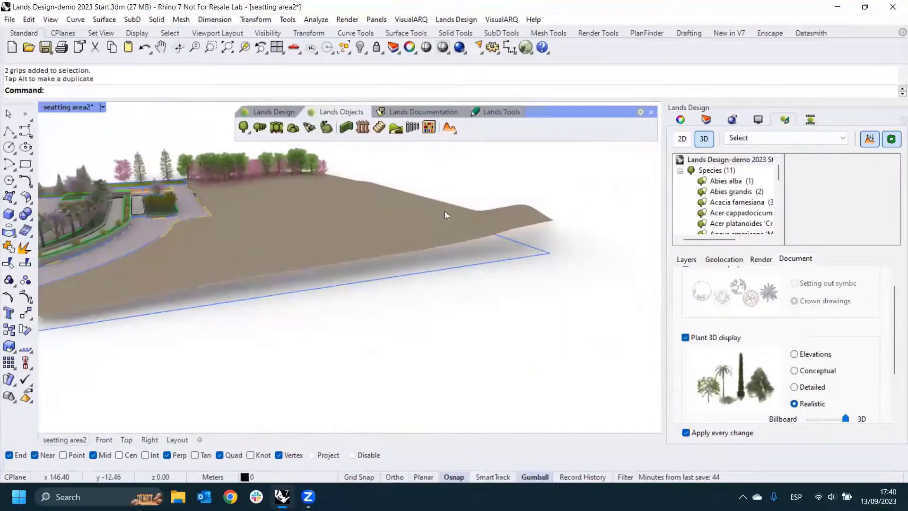
- Raise the upper end point of the terrain's second-outermost contour curve and deselect the terrain
click(445, 215)
scroll(514, 254, up, 3)
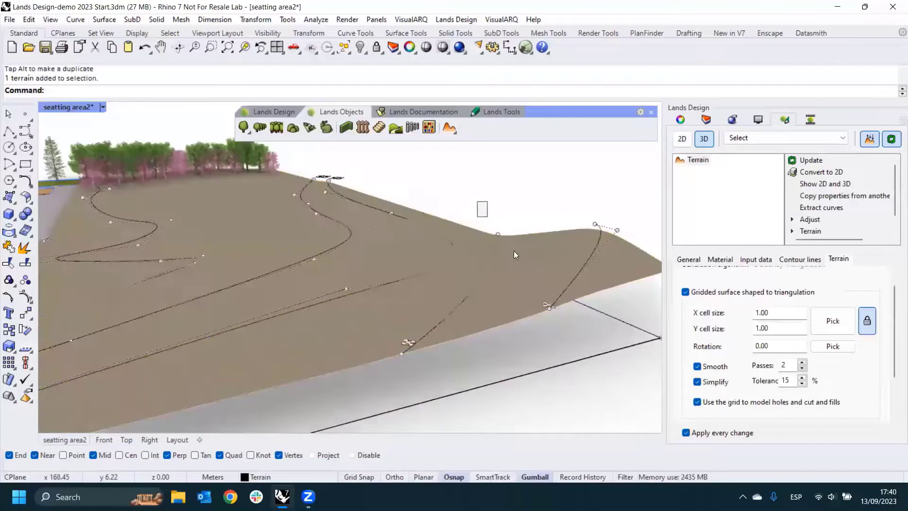
click(498, 234)
drag(501, 208, 504, 192)
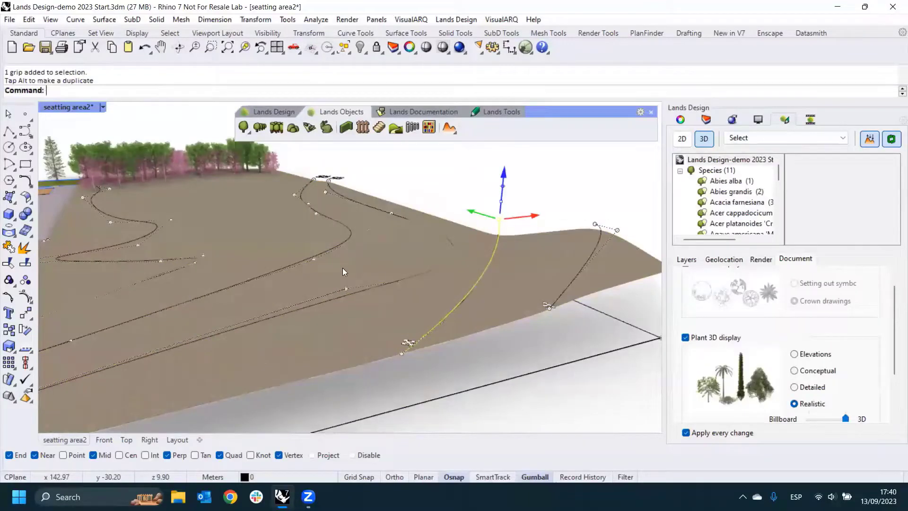
scroll(455, 247, down, 2)
scroll(455, 247, down, 3)
right_drag(455, 247, 414, 247)
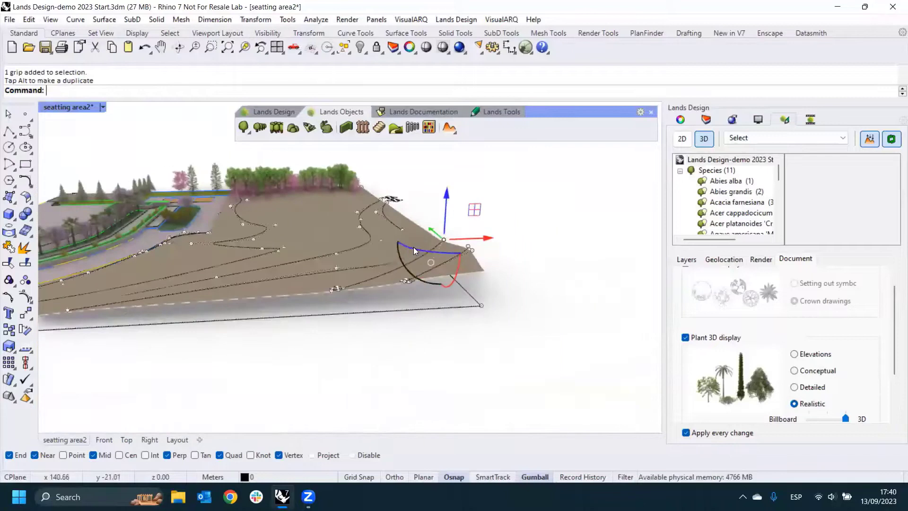
key(Escape)
key(Escape)
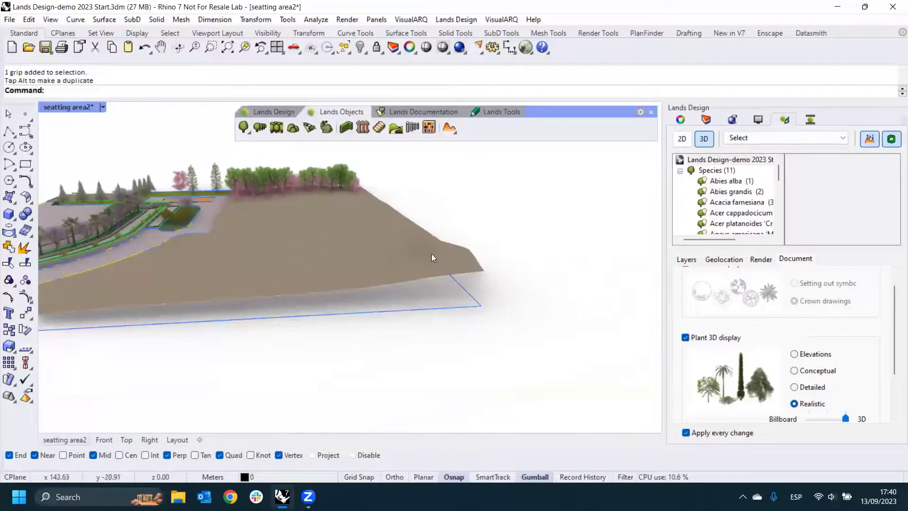
- Set the terrain to show both its 2D and 3D representations and inspect the contour lines on its surface
right_drag(410, 238, 449, 233)
click(444, 239)
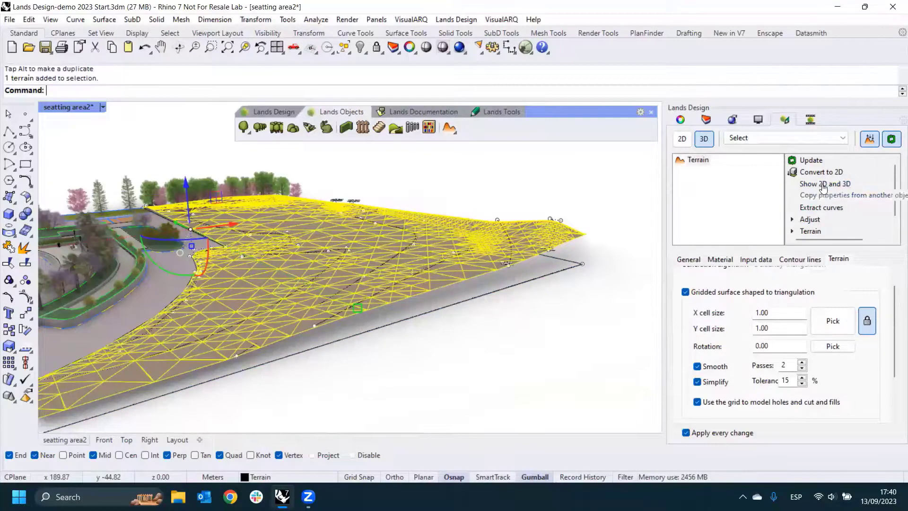
click(818, 184)
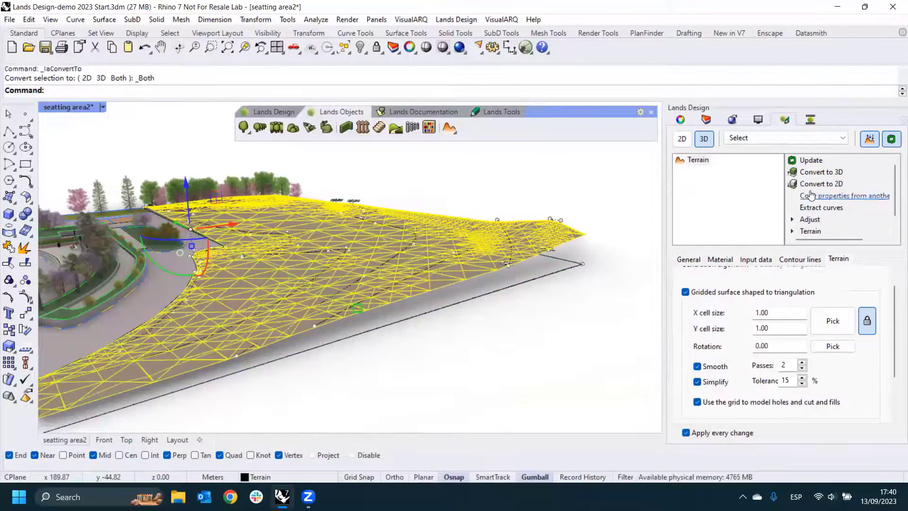
click(611, 296)
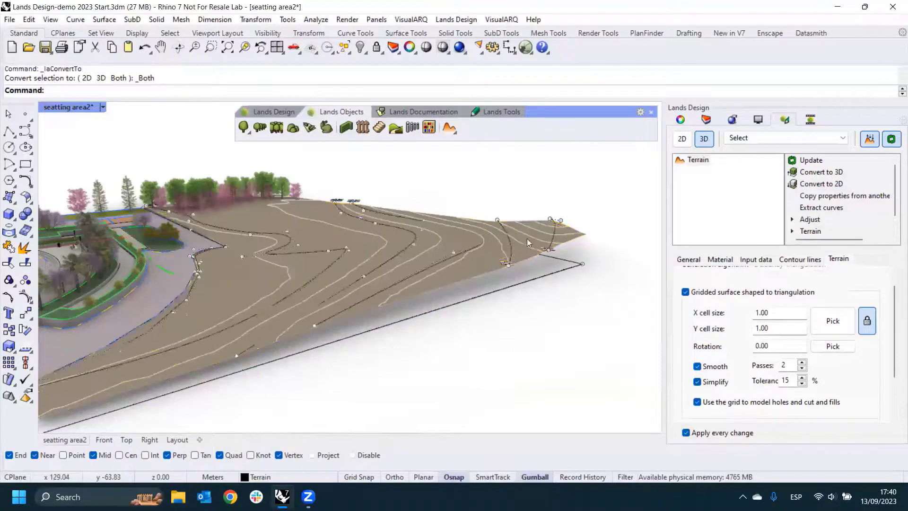
right_drag(527, 239, 417, 258)
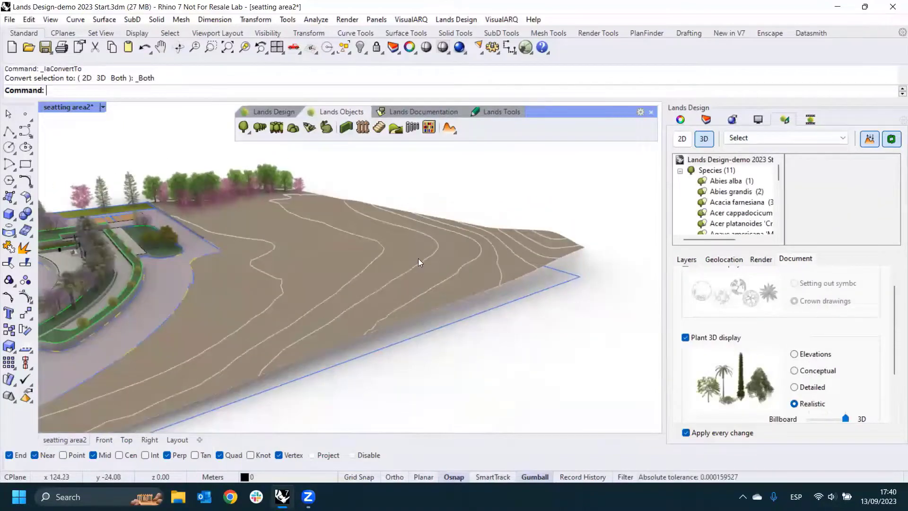
- Define the terrain's contour lines by distance between contours, set it to 0.5 and deselect the terrain
click(419, 259)
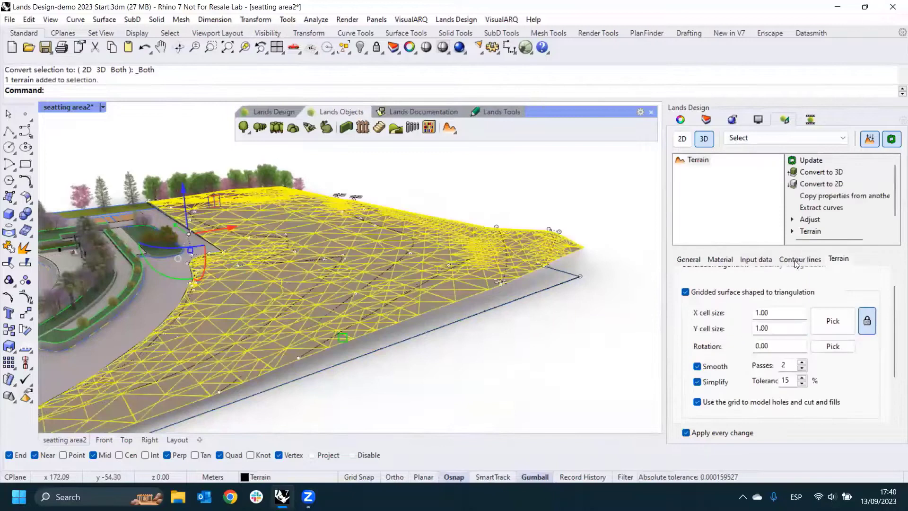
click(797, 261)
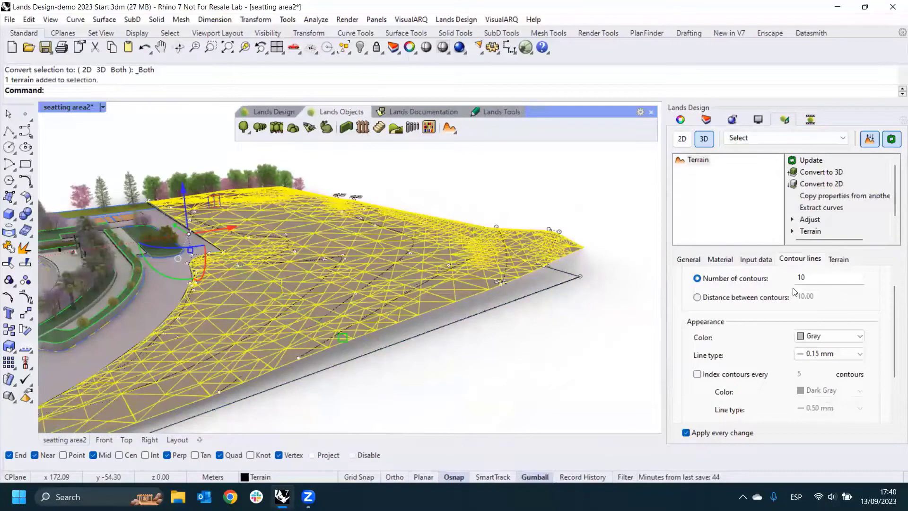
click(697, 297)
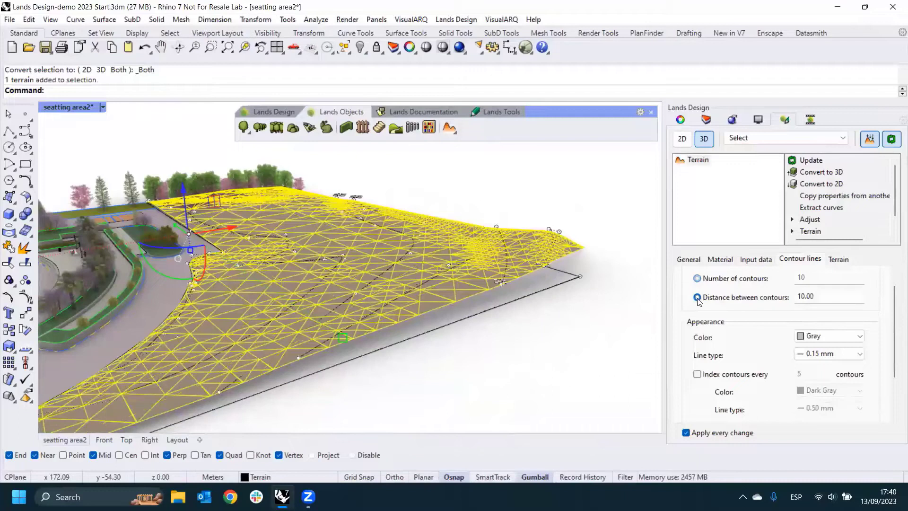
double_click(811, 298)
text(0.5)
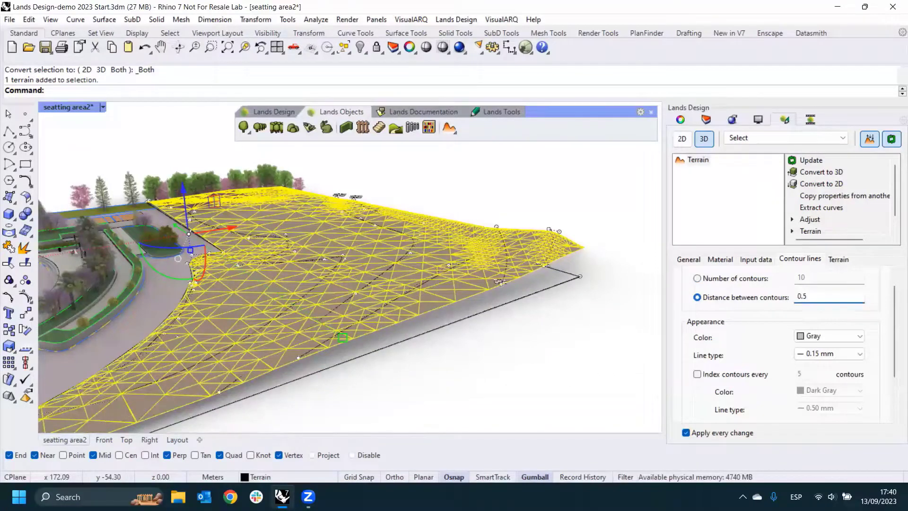
right_drag(582, 235, 565, 245)
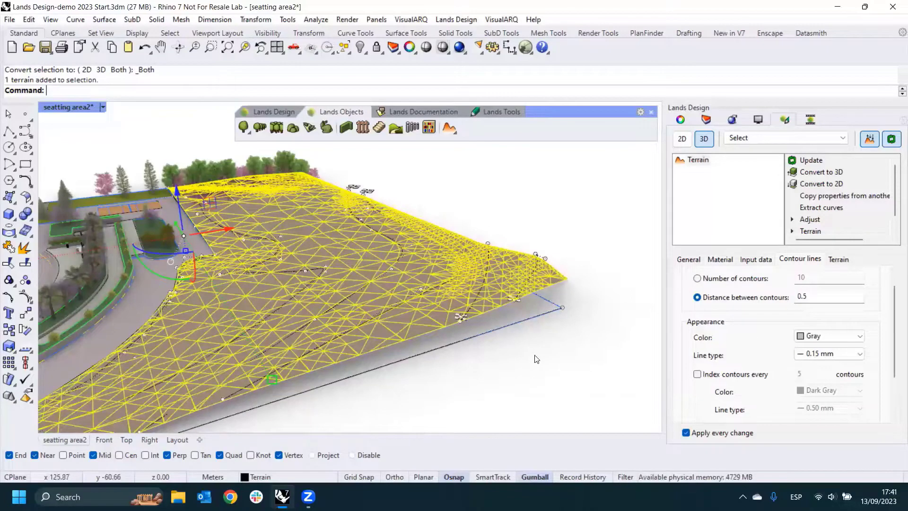
click(526, 342)
right_drag(466, 268, 483, 259)
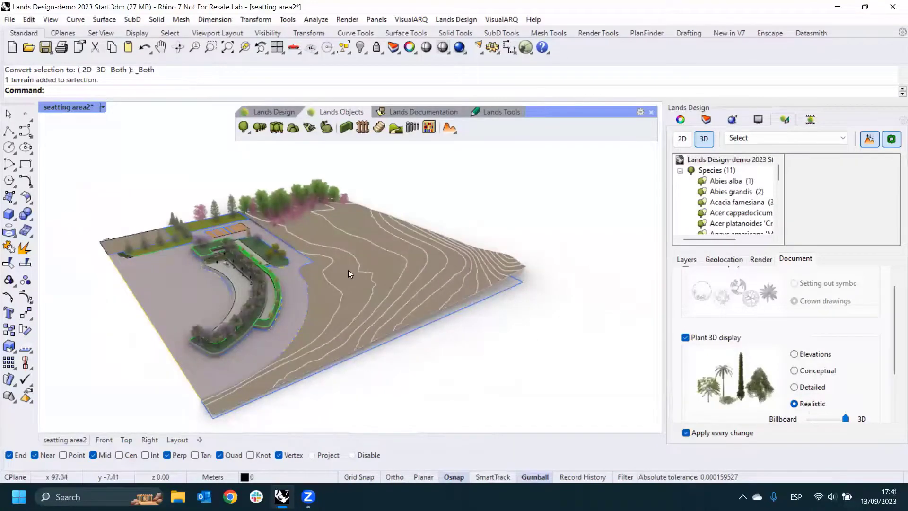
- Examine the terrain's raised edge against the plaza and lawn, close up beside the trees
scroll(251, 219, up, 10)
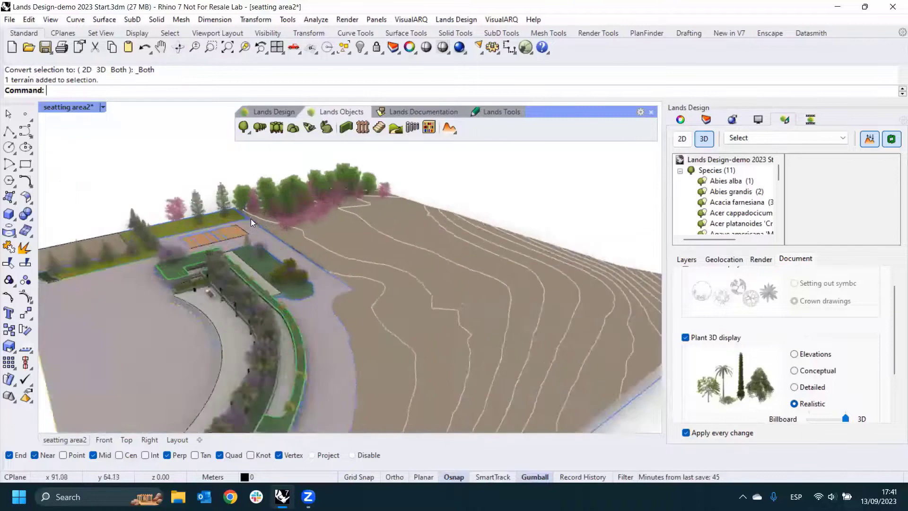
right_drag(251, 219, 378, 233)
scroll(358, 282, up, 5)
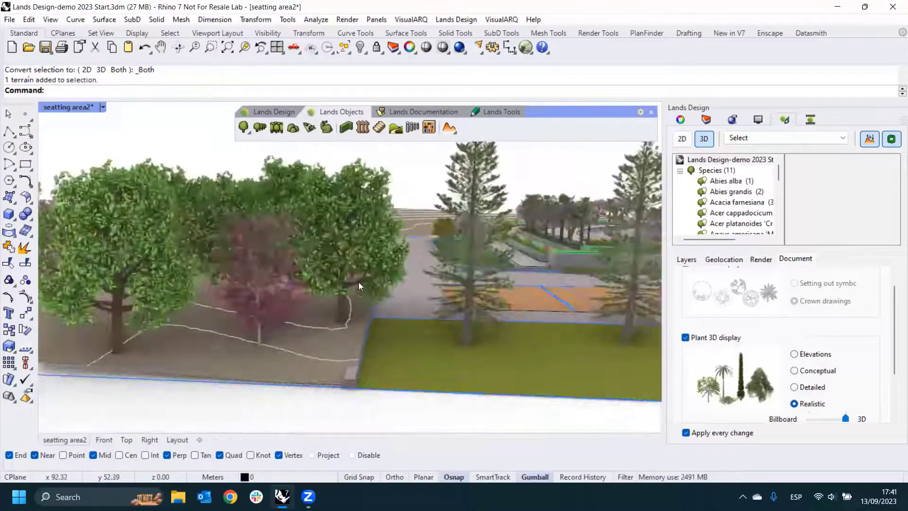
right_drag(359, 282, 410, 245)
scroll(320, 263, up, 2)
scroll(320, 263, up, 3)
scroll(382, 259, down, 6)
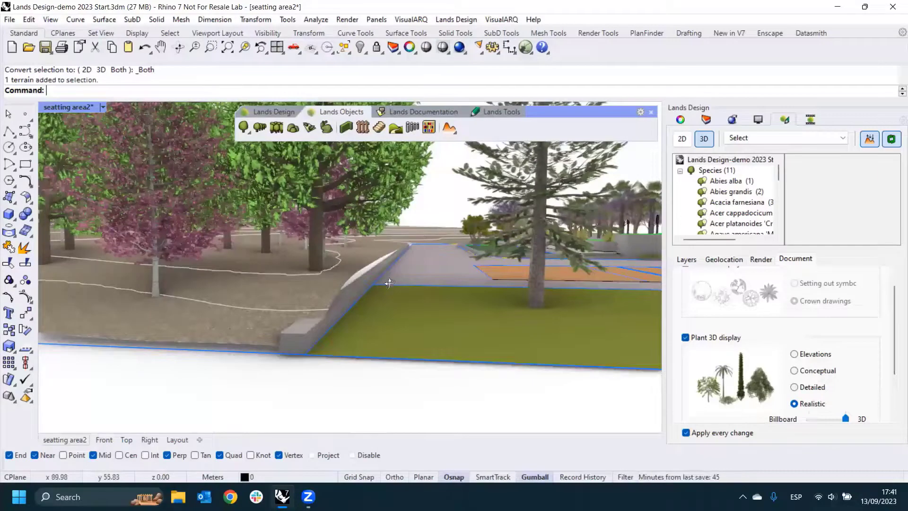
right_drag(407, 249, 380, 283)
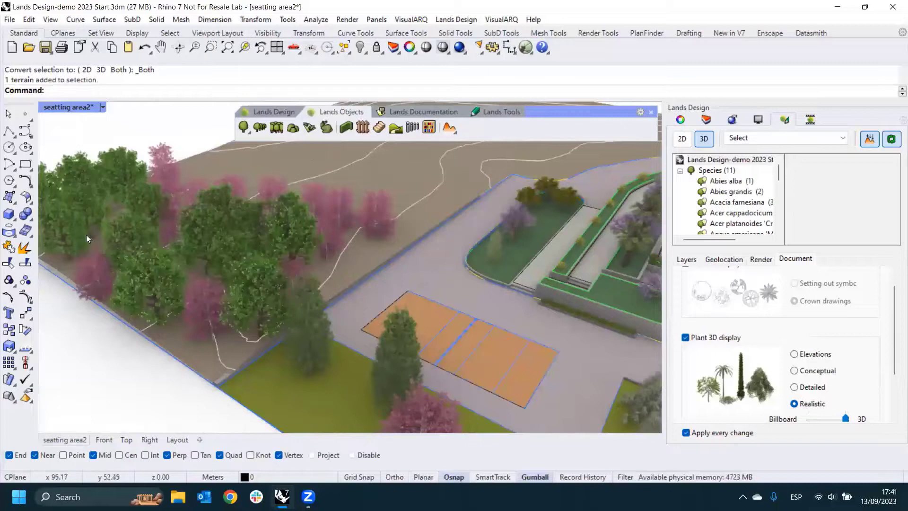
- Draw a narrow rectangle about 4 by 71 m from the plaza outline's corner along the terrain's edge to its outer boundary
click(454, 132)
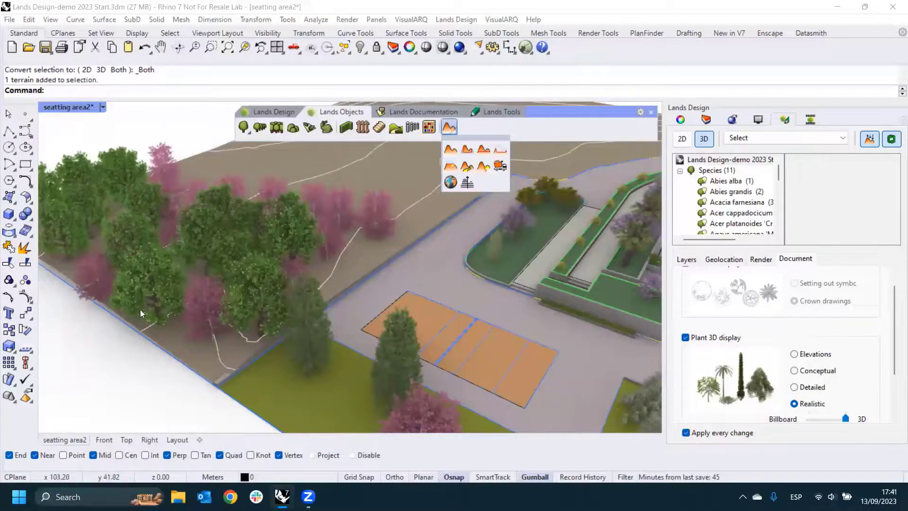
click(25, 164)
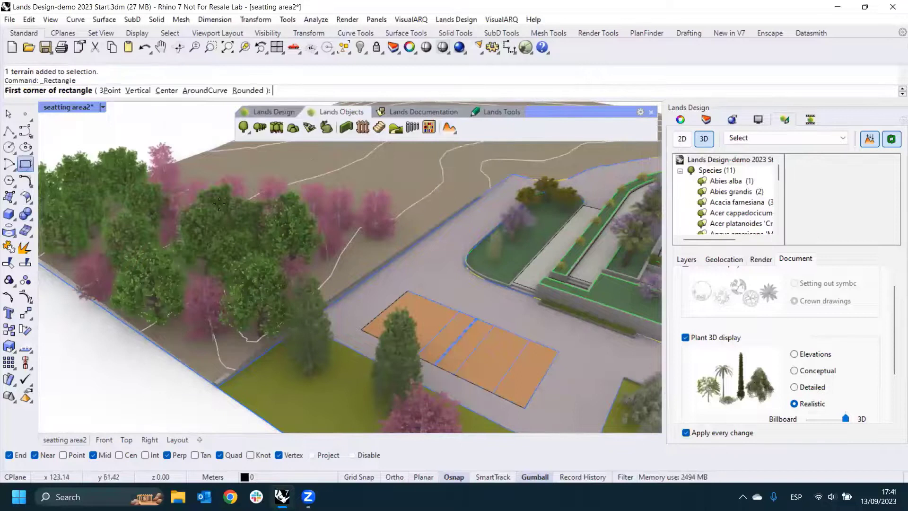
scroll(513, 176, up, 3)
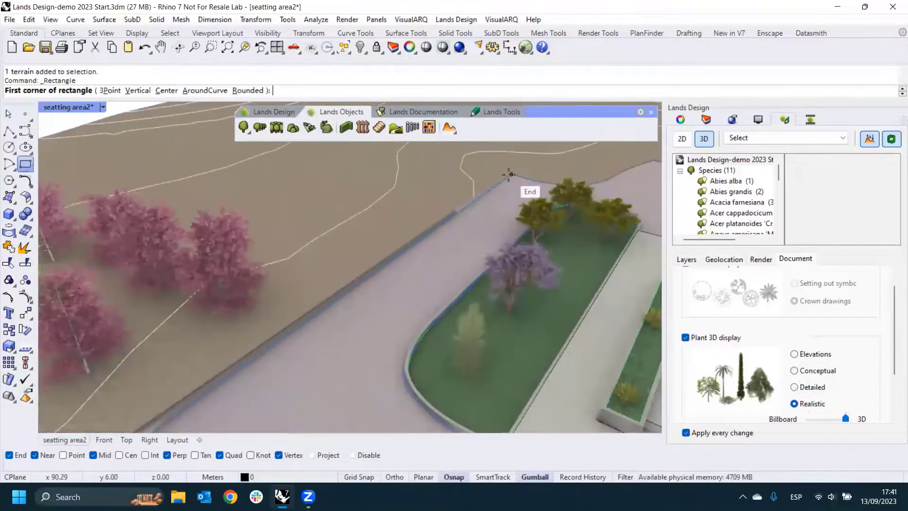
click(509, 175)
scroll(510, 176, down, 3)
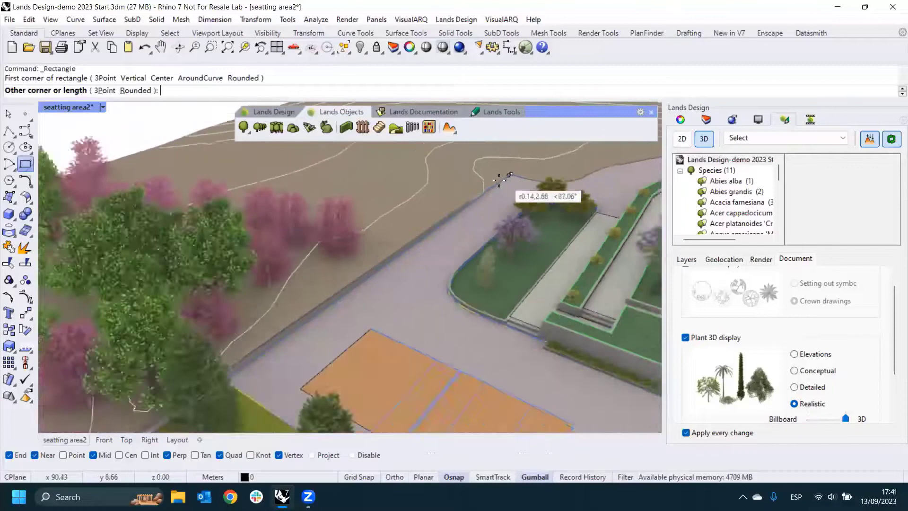
scroll(334, 294, down, 1)
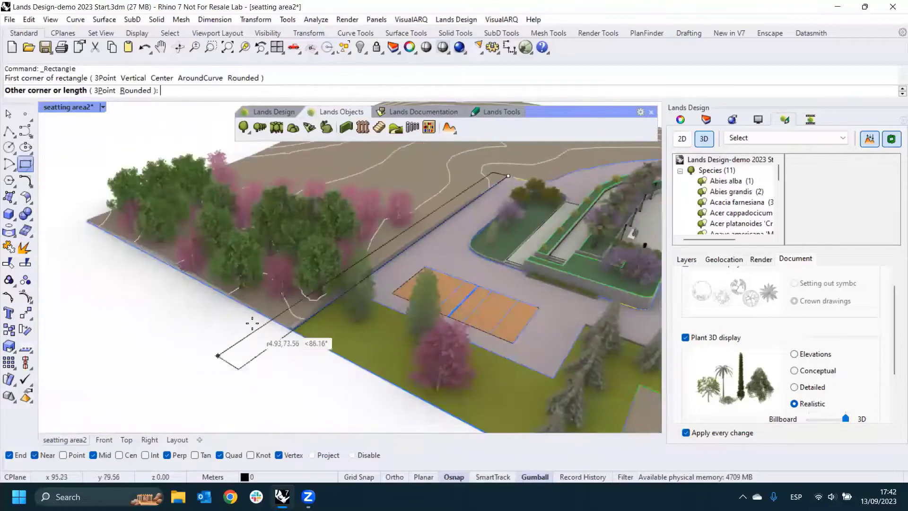
scroll(256, 322, up, 2)
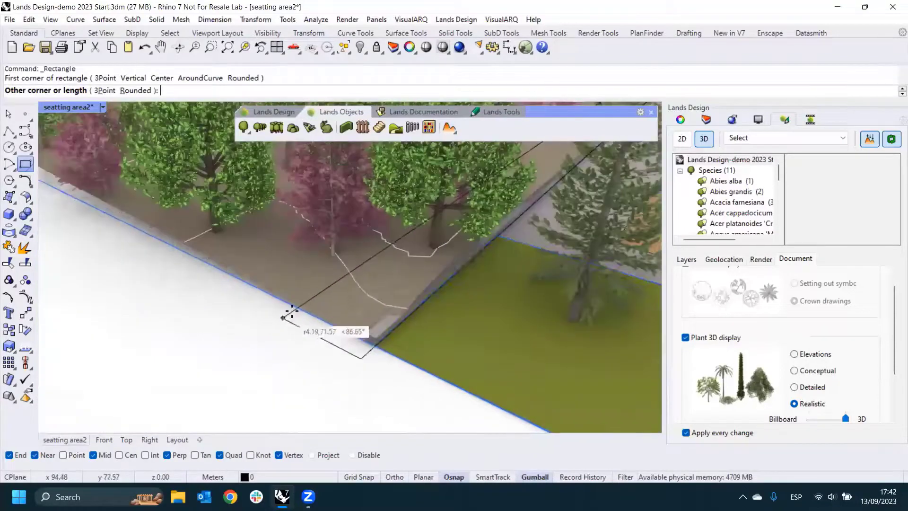
click(296, 307)
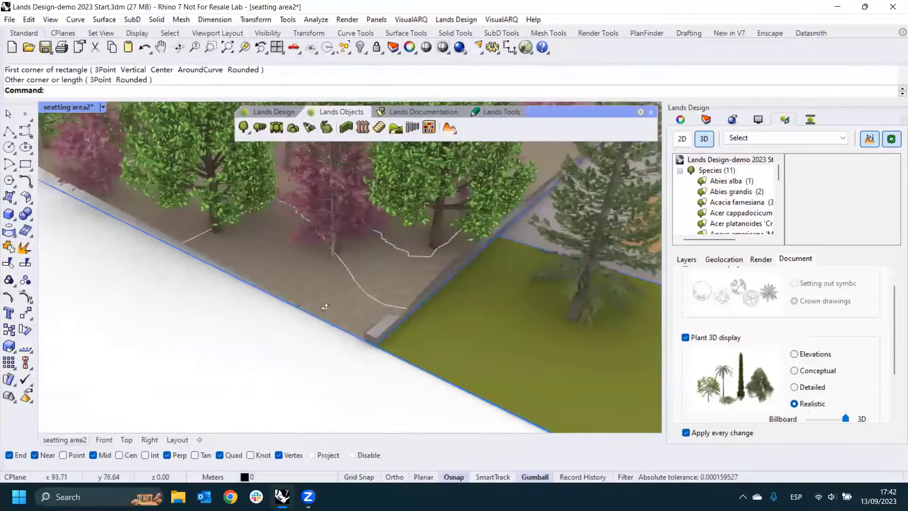
- Select the narrow rectangle along the terrain's edge and shift it slightly outward past the terrain's outer boundary
scroll(349, 270, up, 2)
scroll(349, 270, up, 2)
click(389, 250)
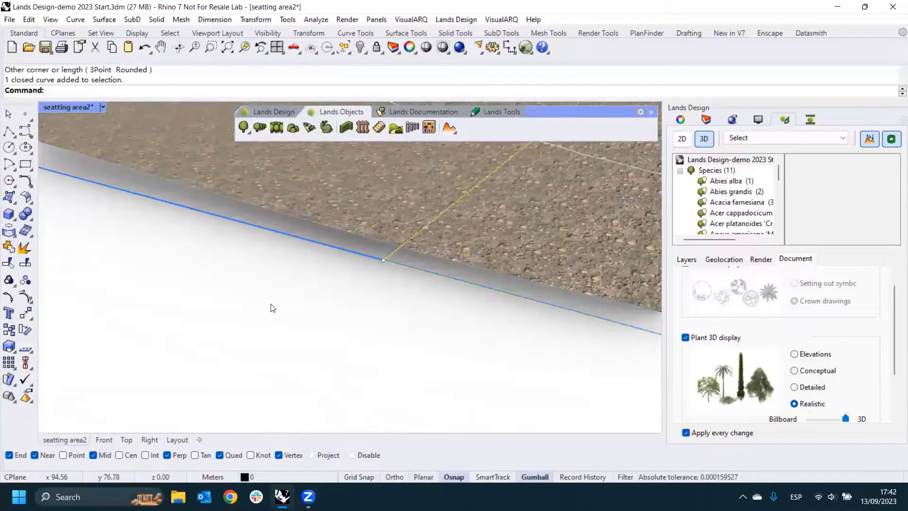
scroll(250, 308, down, 3)
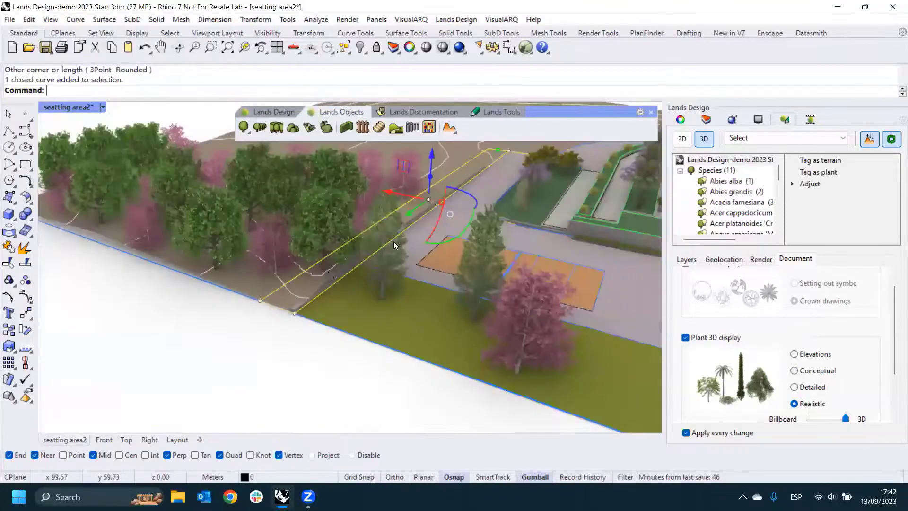
scroll(447, 239, up, 2)
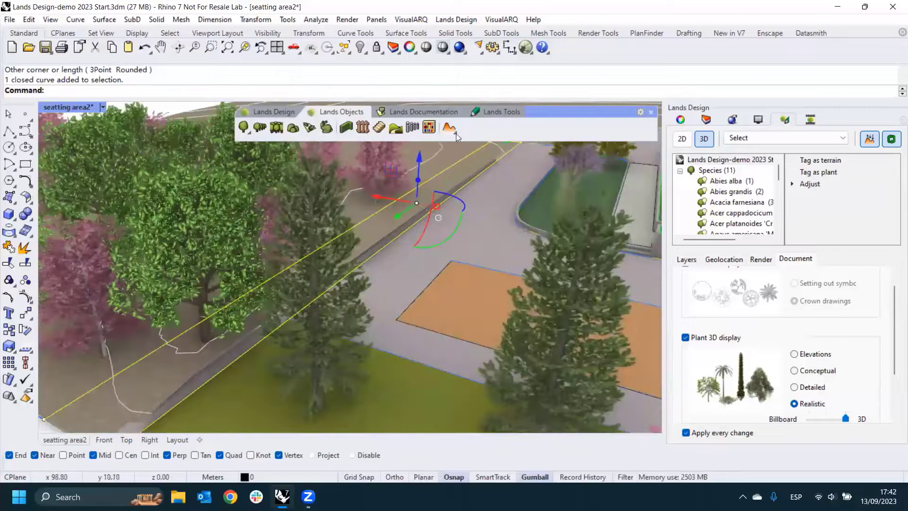
scroll(450, 214, up, 3)
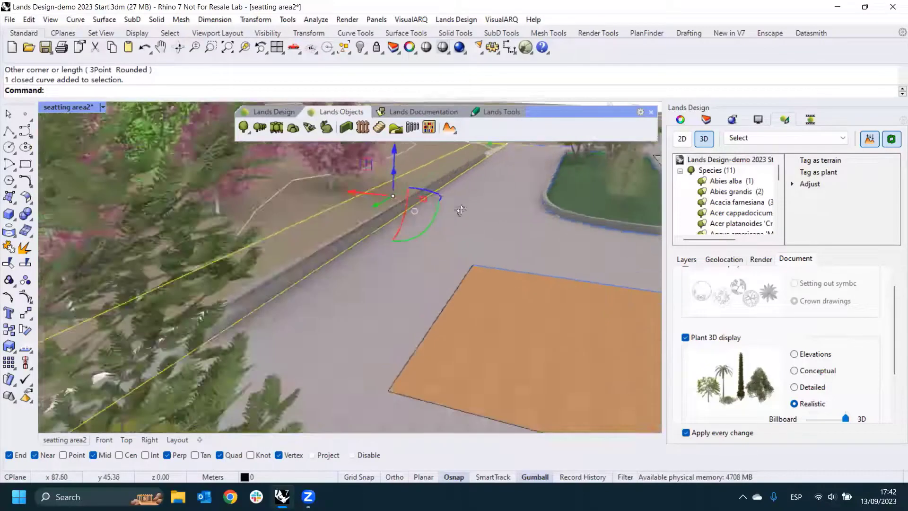
right_drag(461, 211, 433, 208)
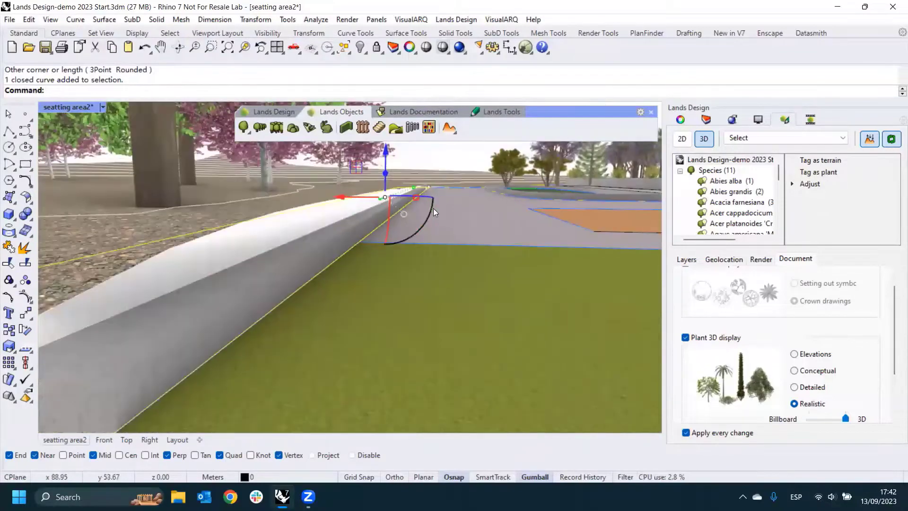
drag(432, 211, 462, 229)
scroll(482, 232, down, 4)
scroll(453, 271, up, 4)
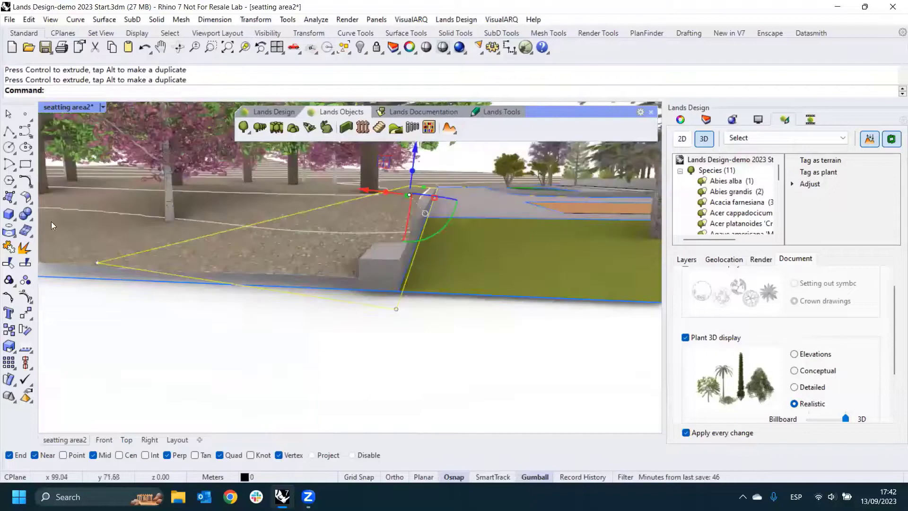
- Move the rectangle by its near outer corner onto the terrain's bottom corner beside the lawn
click(26, 312)
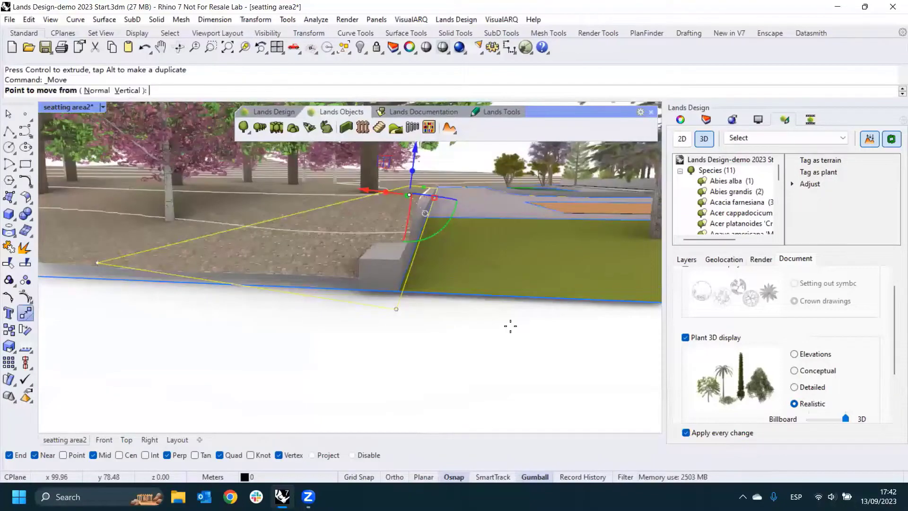
click(398, 309)
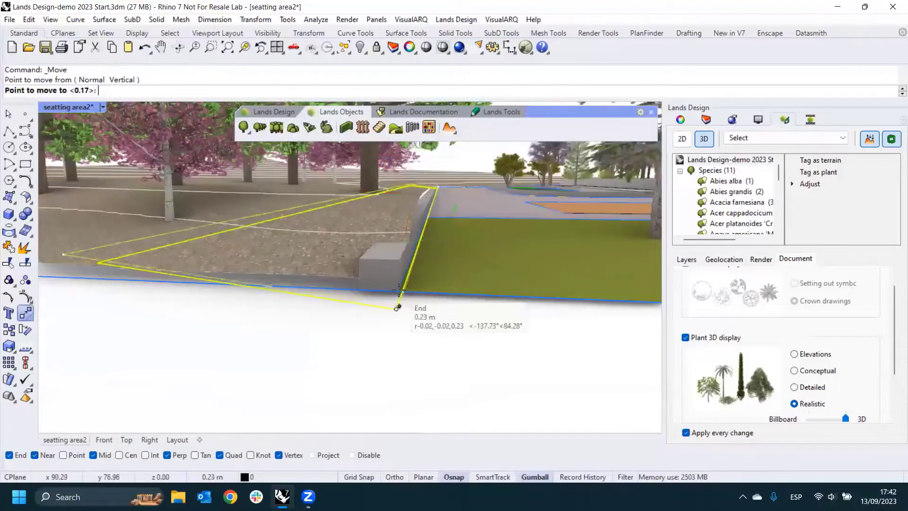
click(399, 291)
scroll(428, 286, down, 4)
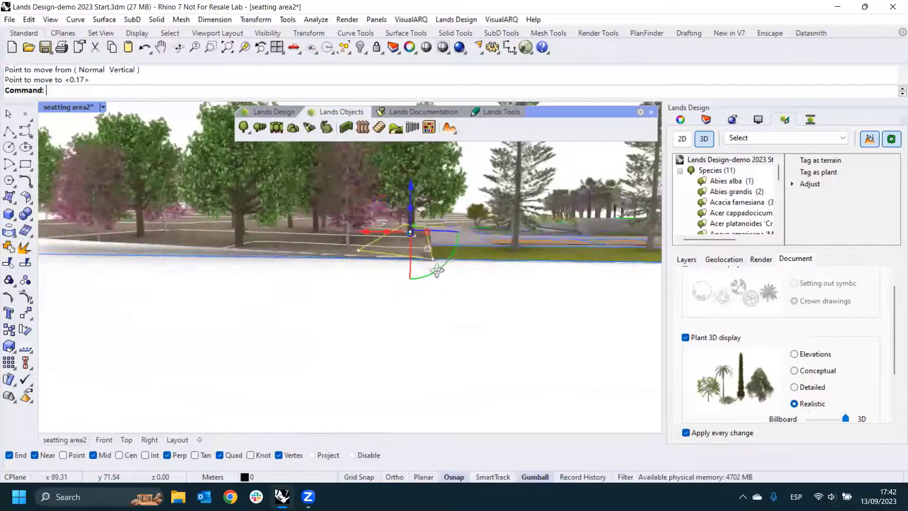
- Nudge the rectangle slightly away from the lawn into the terrain, adjust its height and deselect it
right_drag(437, 271, 440, 253)
drag(382, 196, 384, 197)
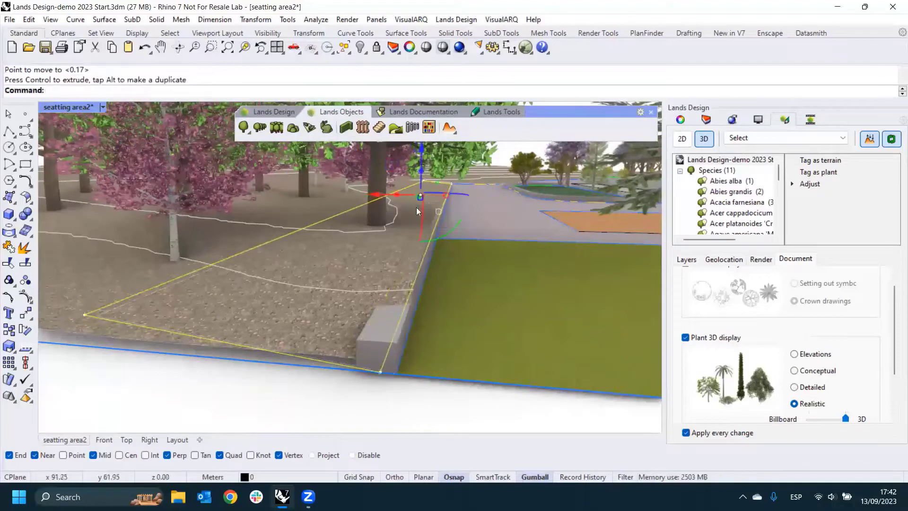
drag(422, 148, 422, 149)
right_drag(414, 265, 361, 345)
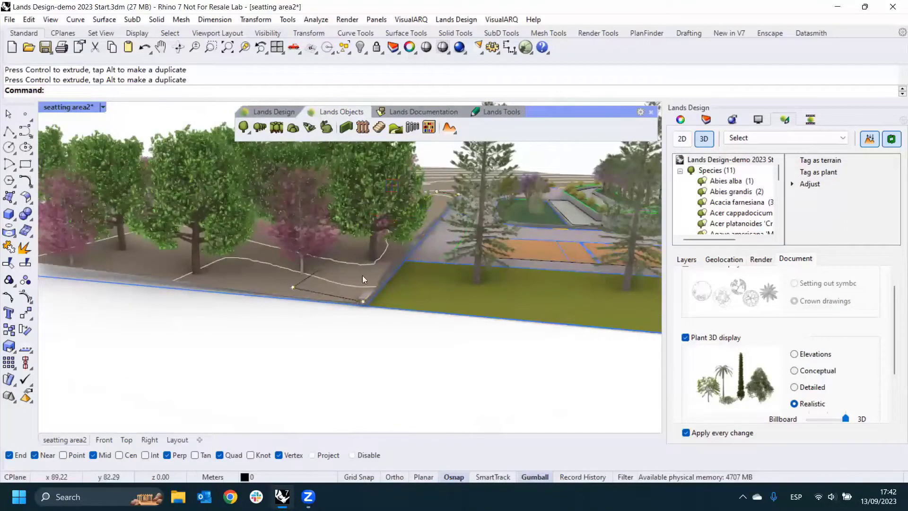
key(Escape)
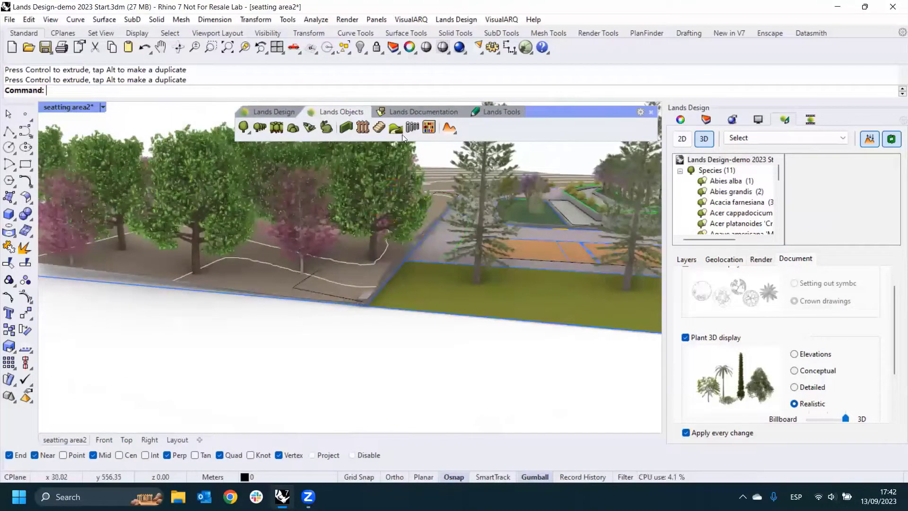
- Start an Add Cut and Fill operation on the tree-covered terrain beside the plaza and confirm the terrain selection
click(455, 131)
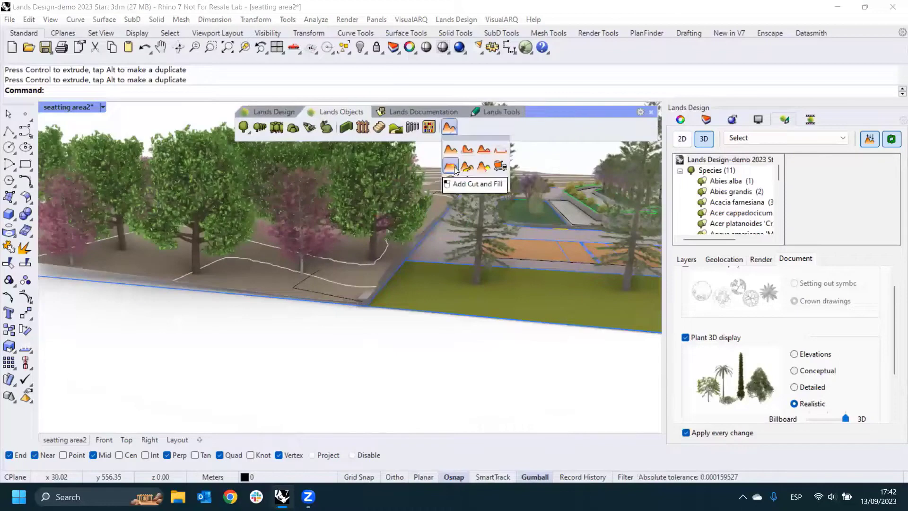
click(454, 169)
click(271, 282)
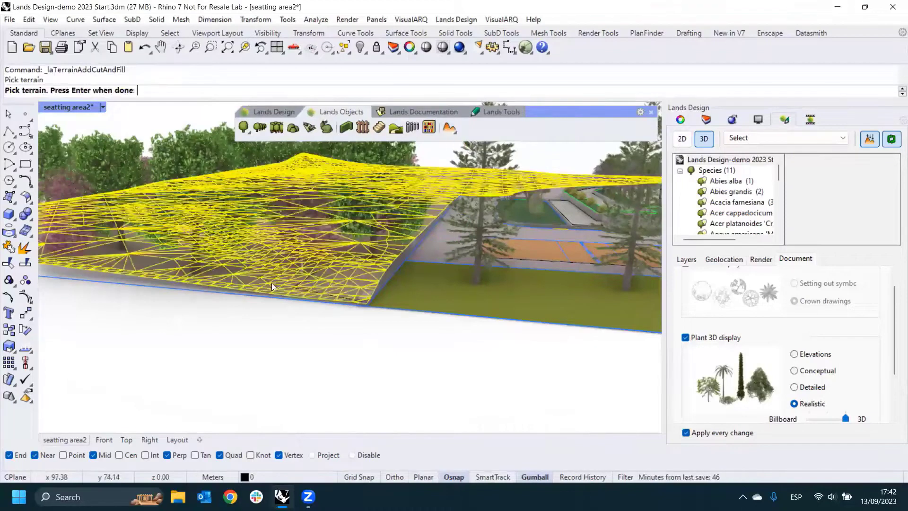
key(Return)
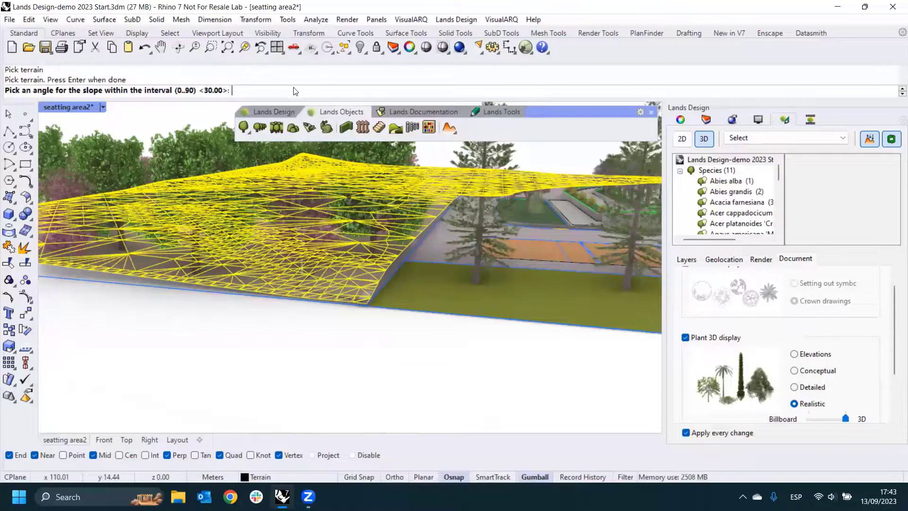
- Create the cut and fill from the rectangle along the plaza edge with a 30° slope and Divide set to No
key(Return)
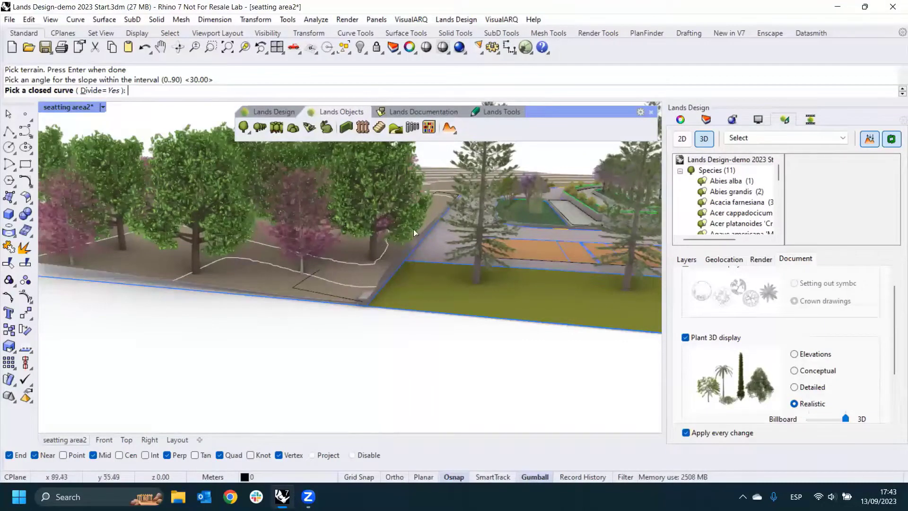
click(86, 91)
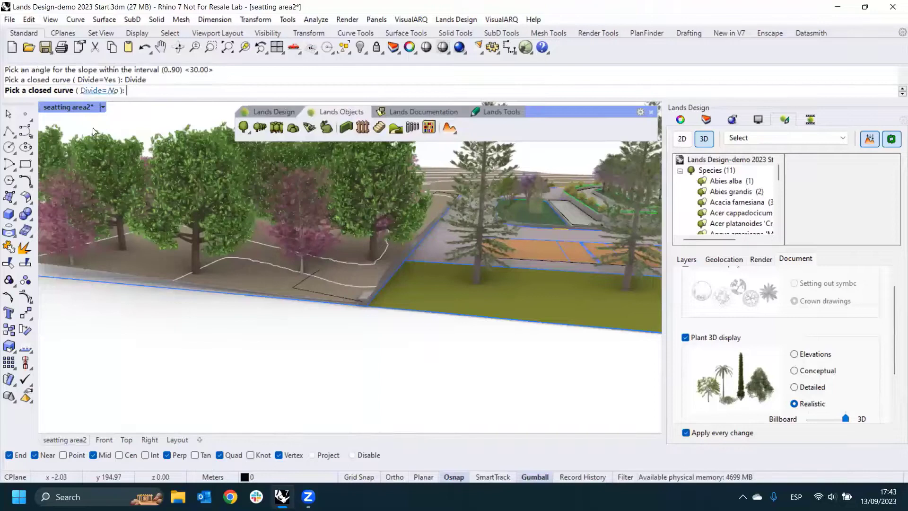
click(326, 297)
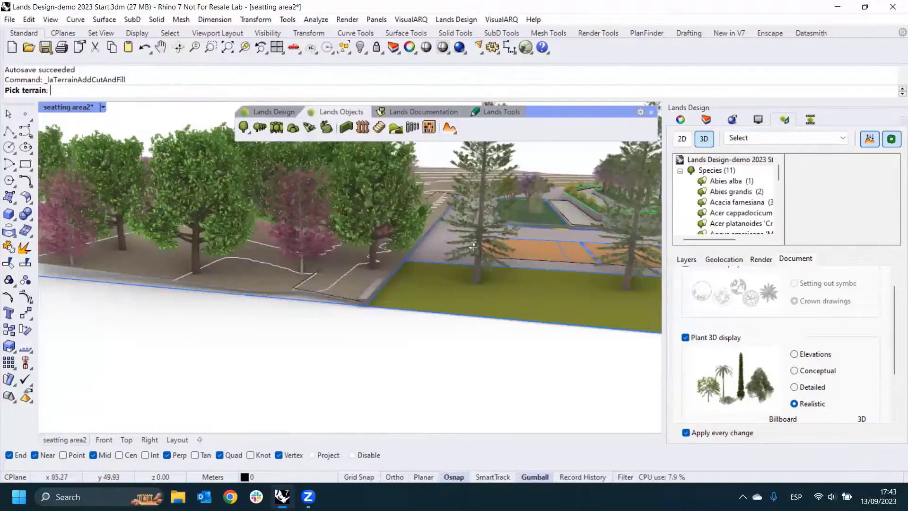
- Leave the repeated cut and fill command and hide the rectangle along the plaza edge
right_drag(472, 243, 377, 265)
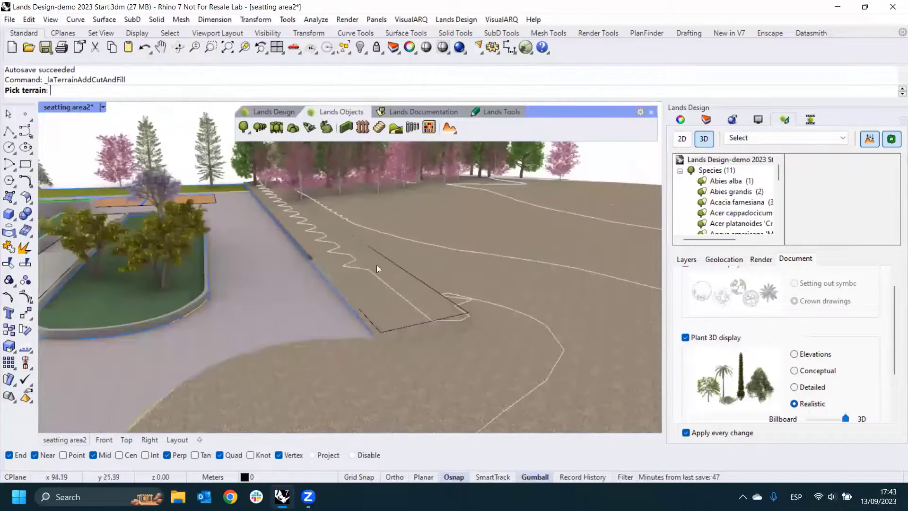
click(403, 273)
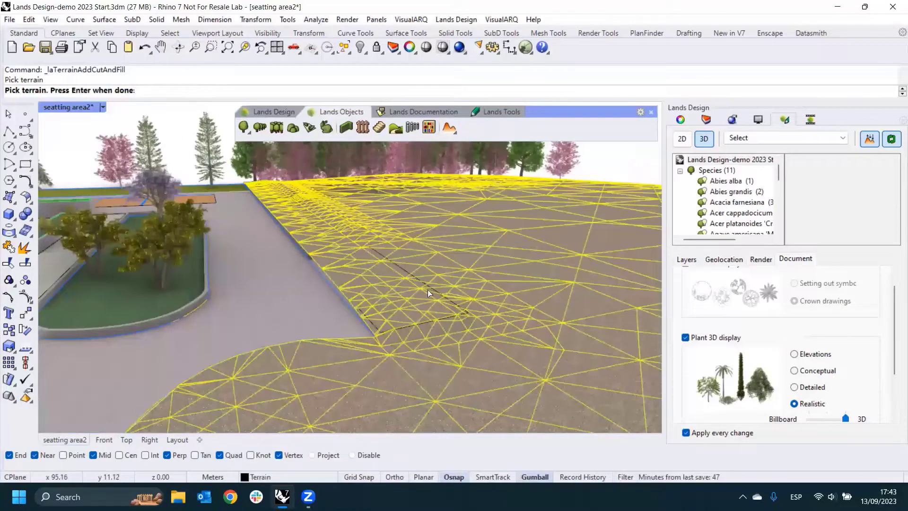
key(Return)
click(405, 270)
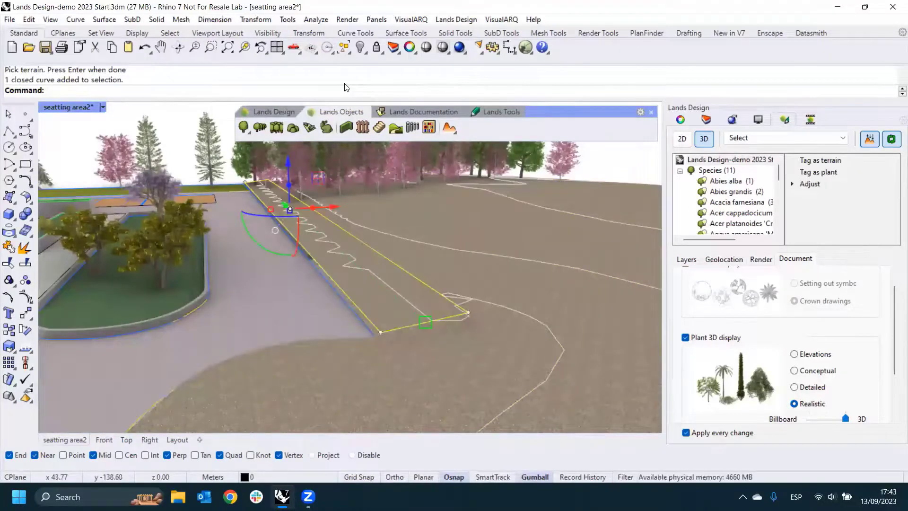
key(ctrl+h)
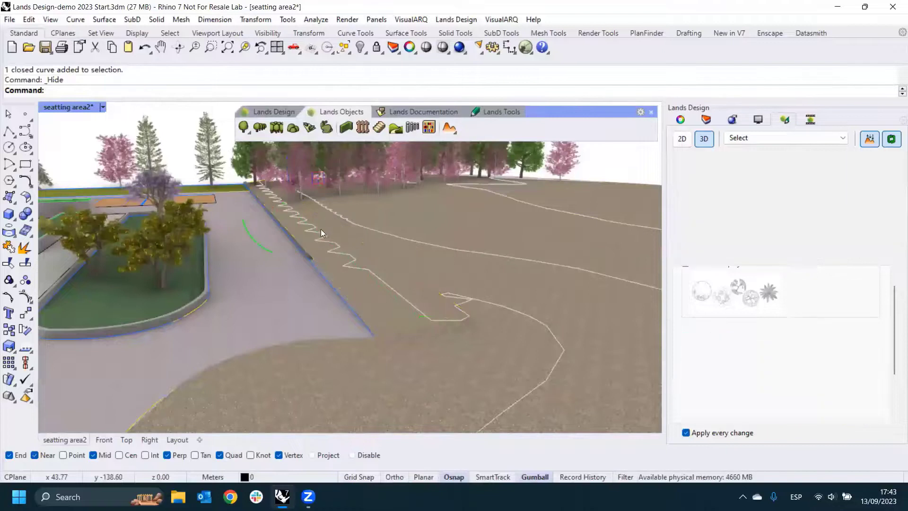
- Set the perspective view of the plaza and terrain to Wireframe display
right_drag(321, 229, 424, 235)
scroll(376, 220, down, 2)
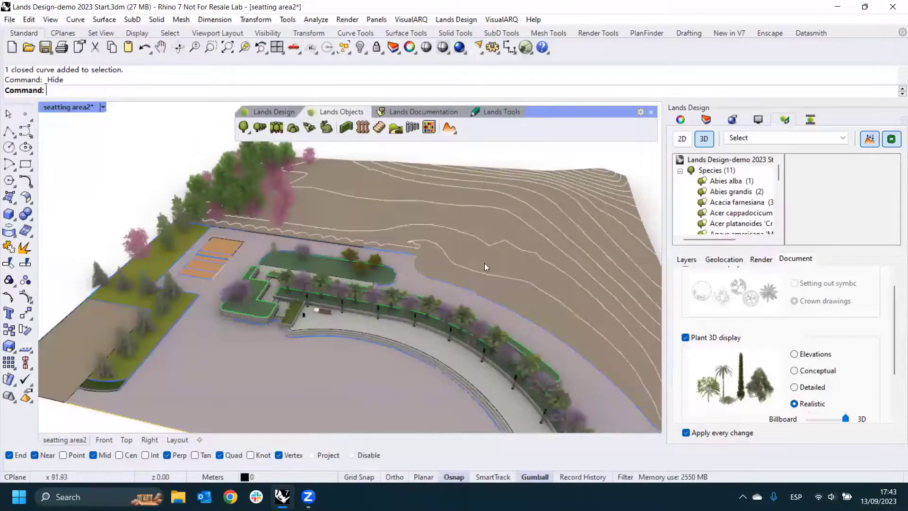
right_drag(487, 265, 378, 236)
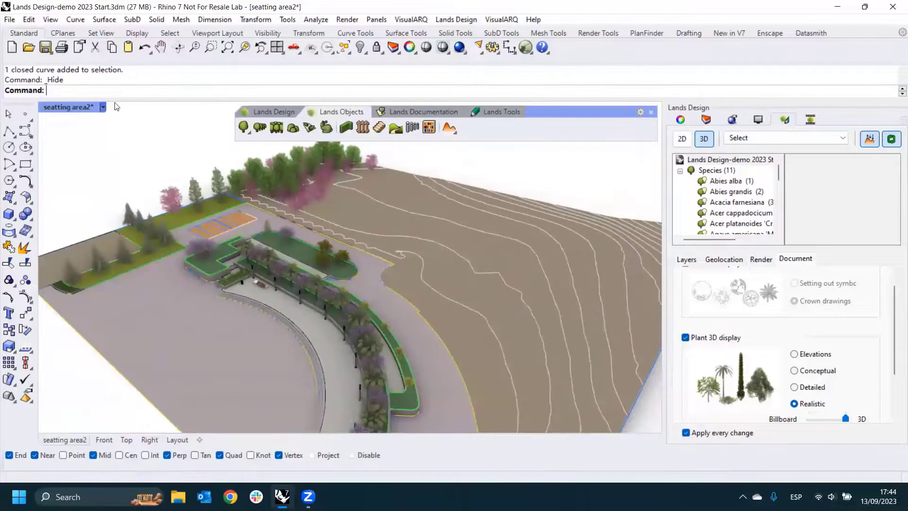
click(103, 108)
click(147, 55)
scroll(437, 216, up, 3)
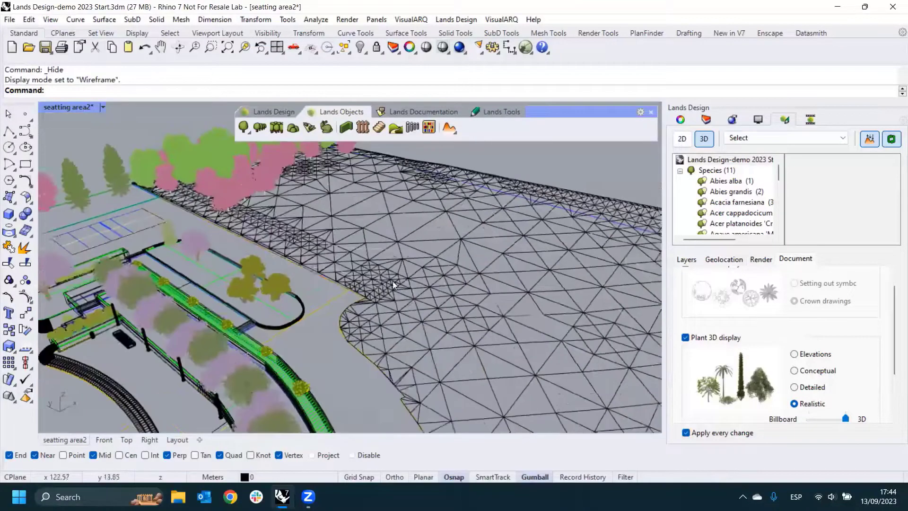
right_drag(392, 279, 336, 281)
- Turn on the Path axis layer and select the curved path axis crossing the terrain near the trees
click(708, 121)
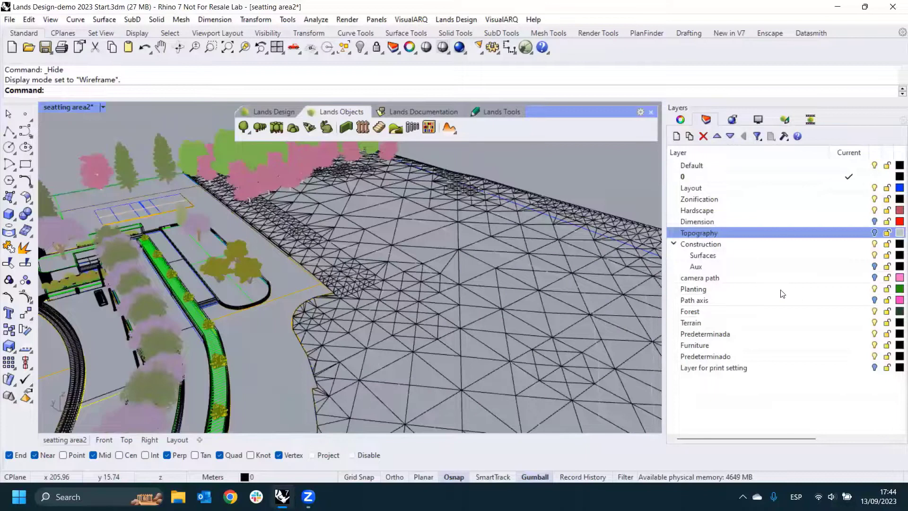
click(875, 300)
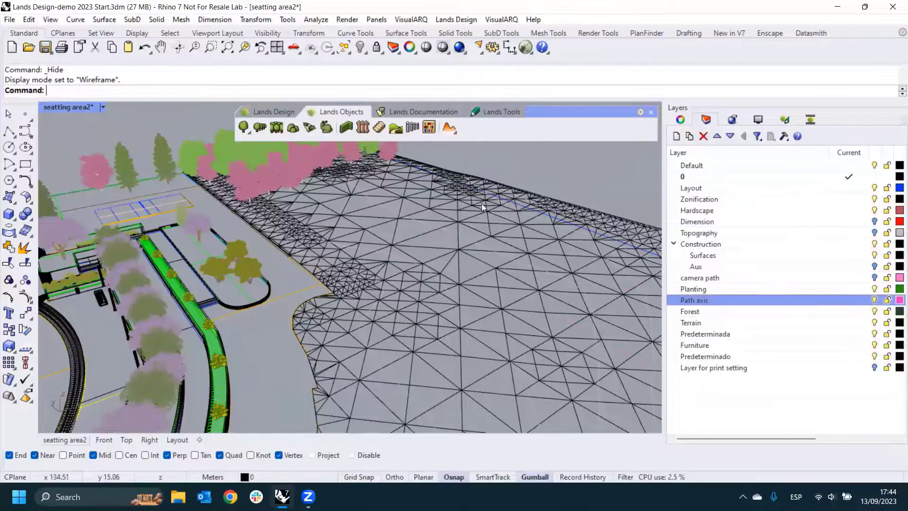
click(365, 213)
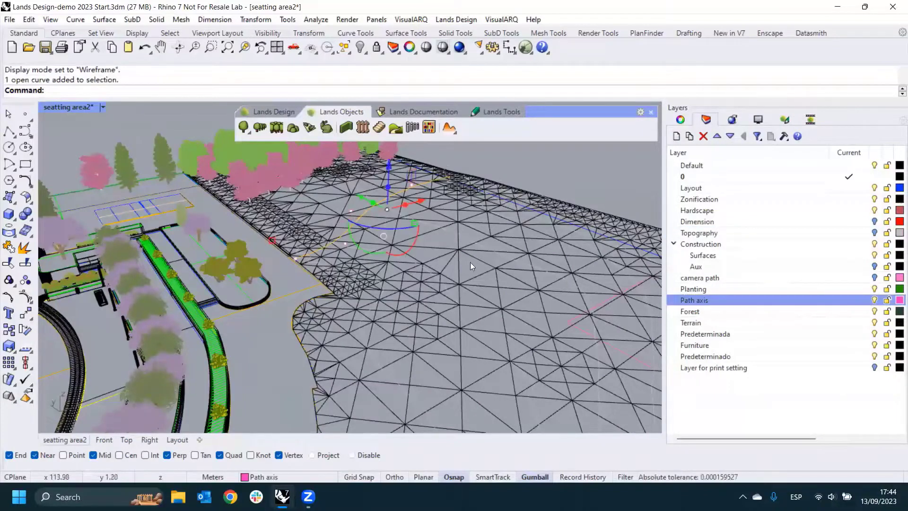
- Adjust the selected path axis curve by elevating it onto the terrain surface
right_drag(470, 262, 179, 193)
scroll(215, 196, up, 3)
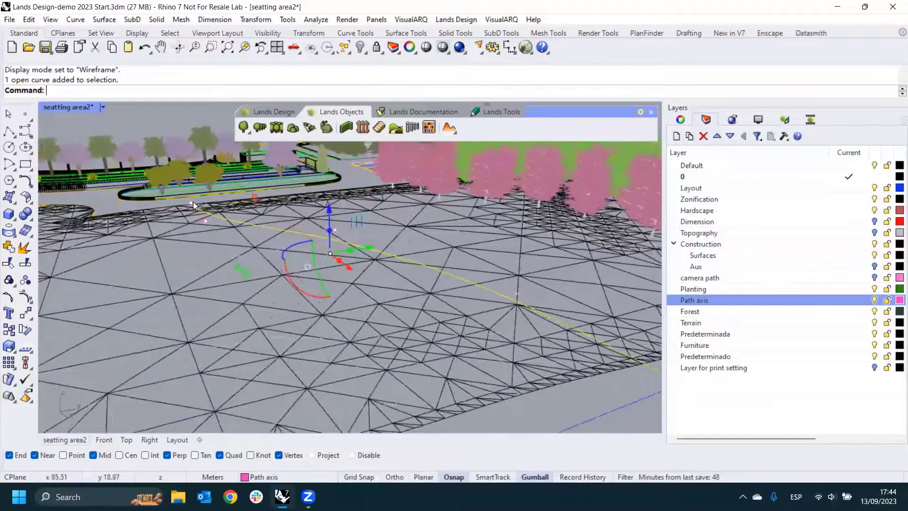
scroll(193, 202, down, 3)
right_drag(544, 335, 376, 248)
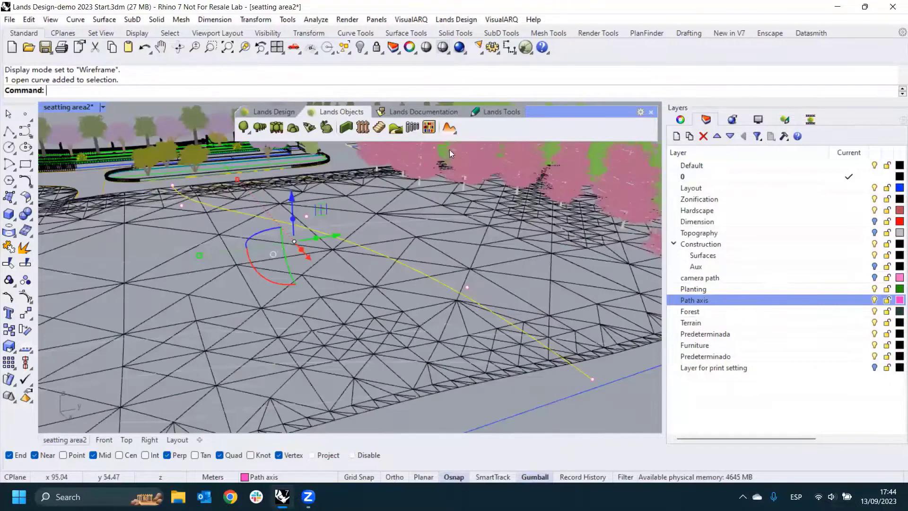
click(455, 131)
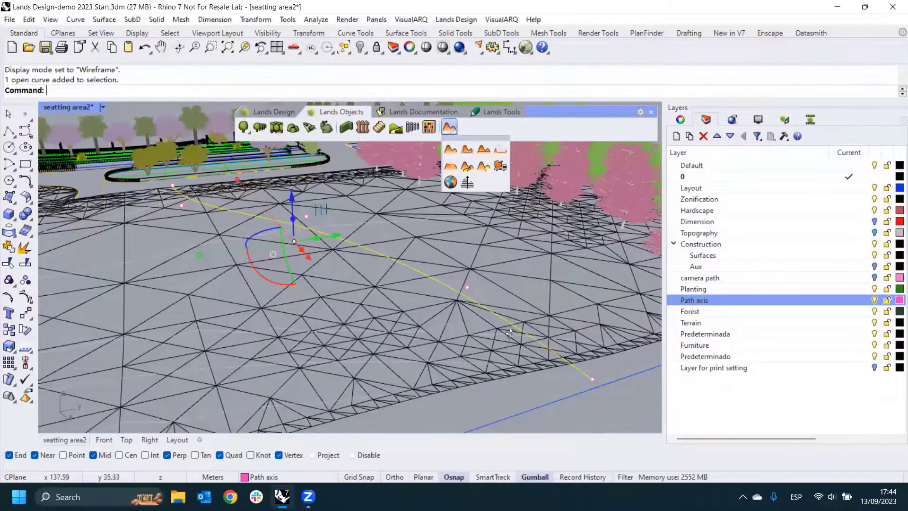
right_drag(510, 333, 406, 270)
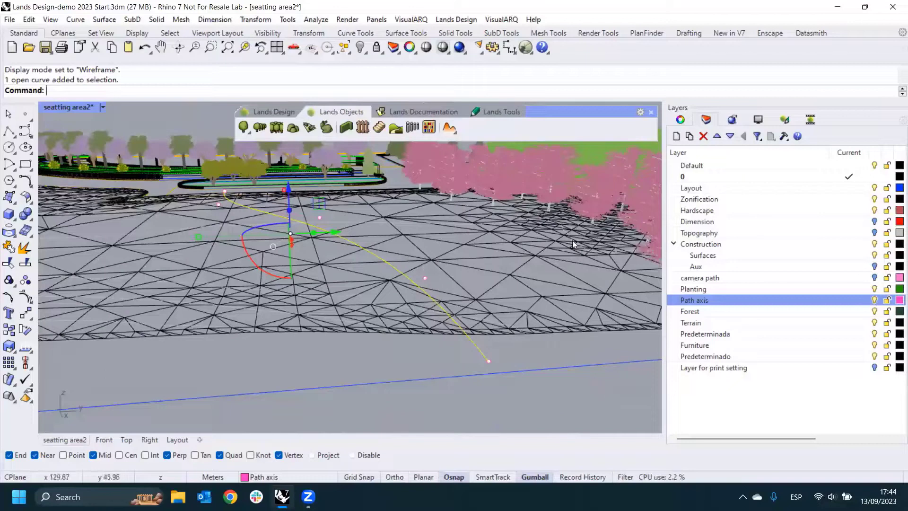
click(783, 121)
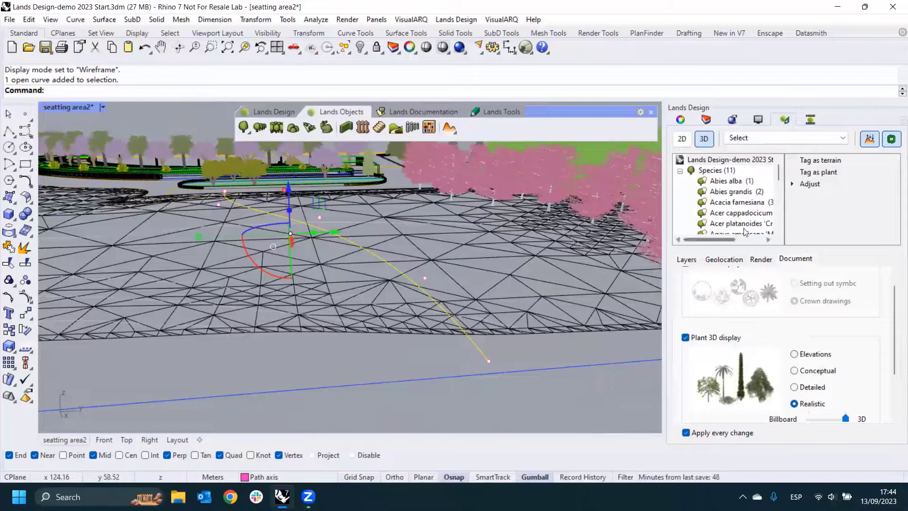
click(809, 185)
click(826, 220)
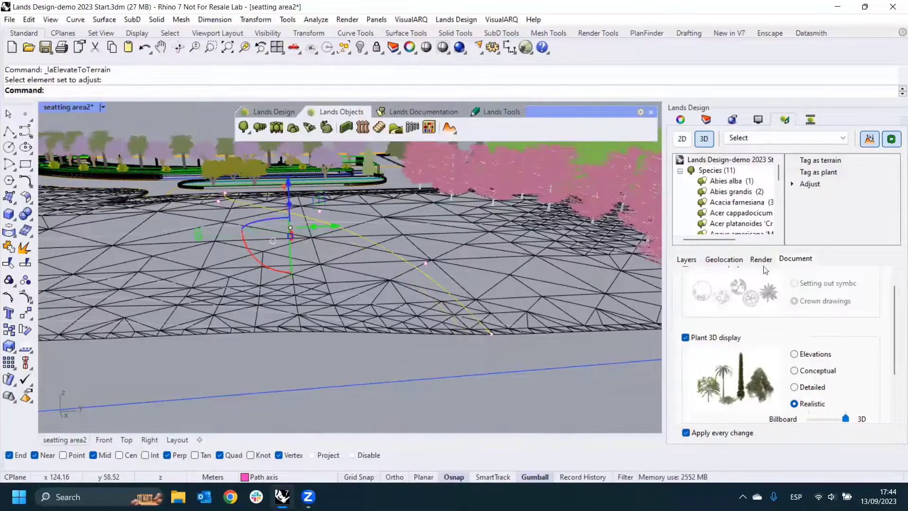
- Deselect the path axis curve and return the perspective view to Rendered display
right_drag(393, 308, 220, 189)
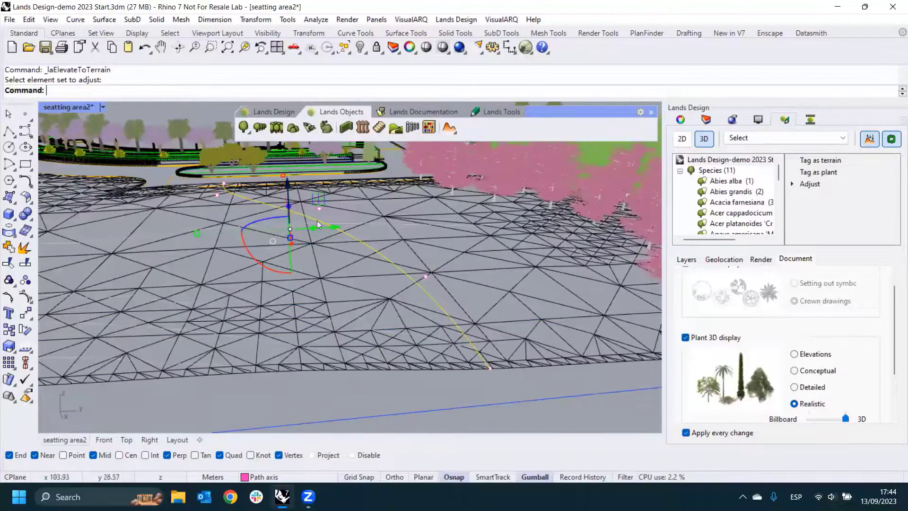
right_drag(408, 333, 438, 215)
right_drag(378, 245, 363, 260)
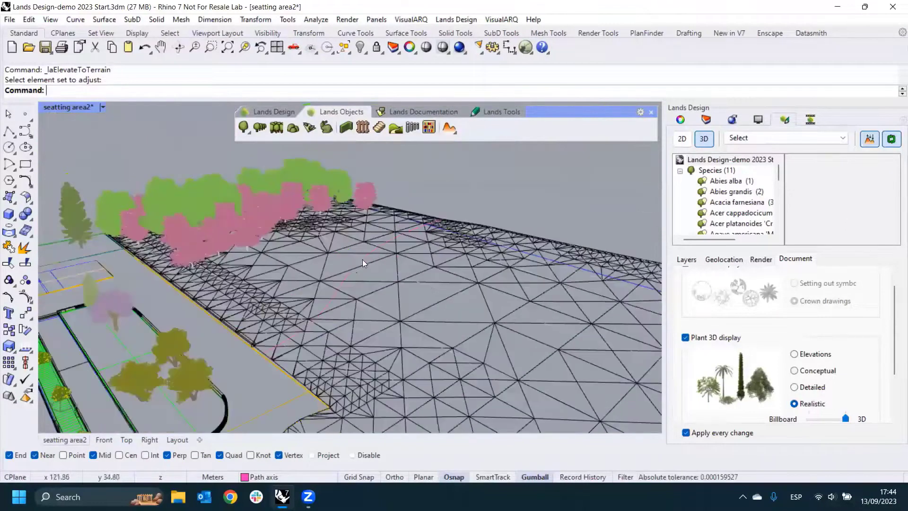
click(352, 264)
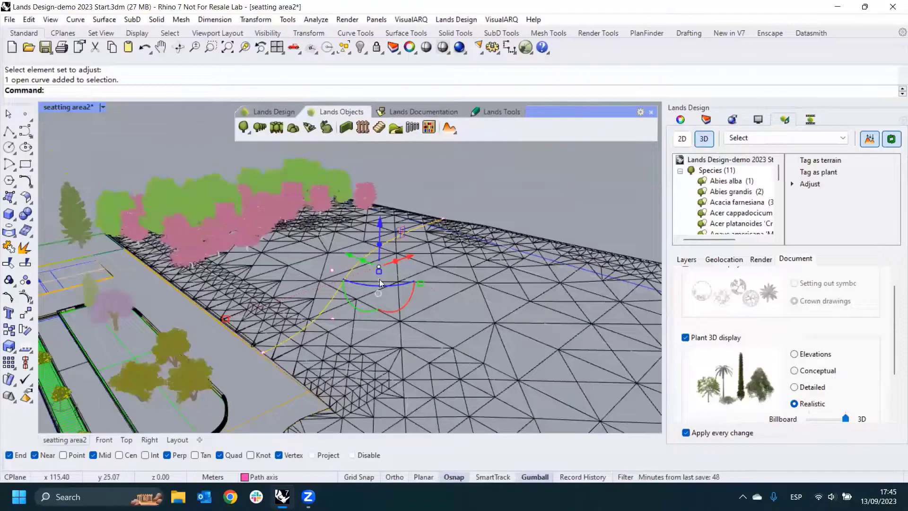
click(451, 129)
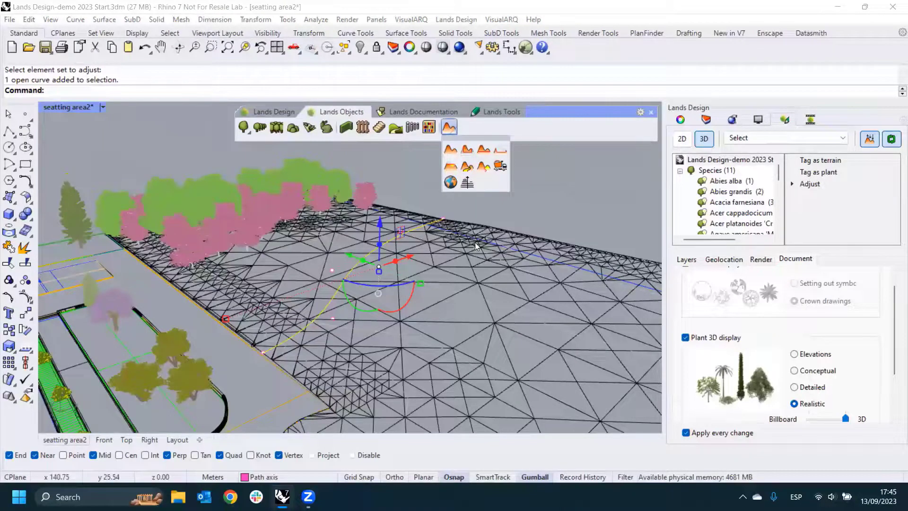
key(Escape)
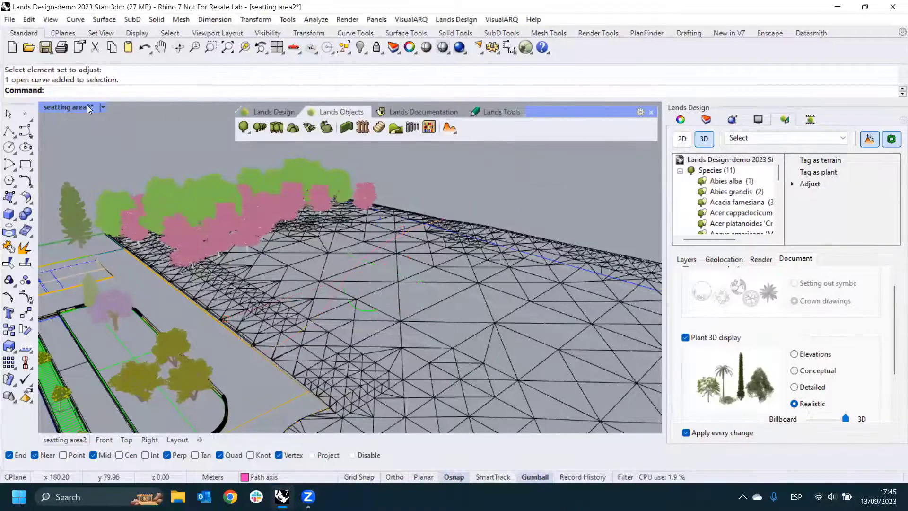
click(102, 107)
click(138, 76)
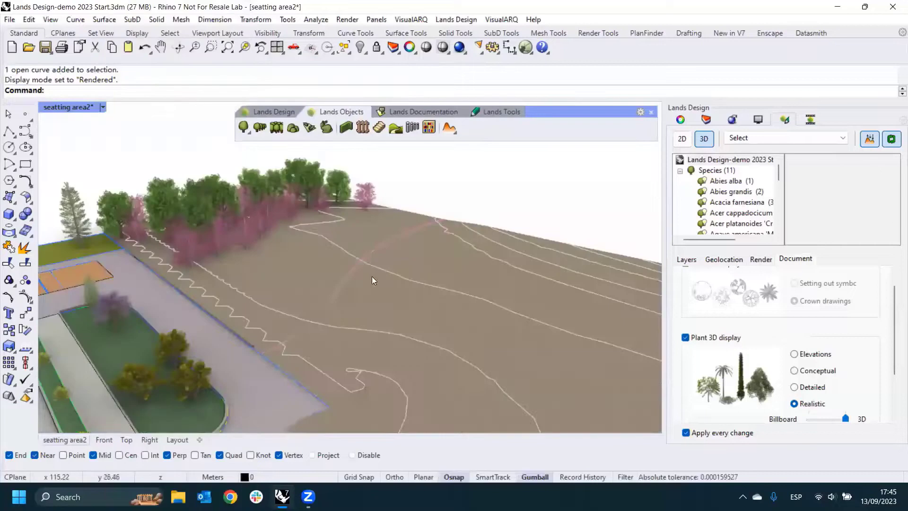
- Add a 3 m wide path with a 45° slope to the terrain along the path axis curve, with Divide on
click(450, 128)
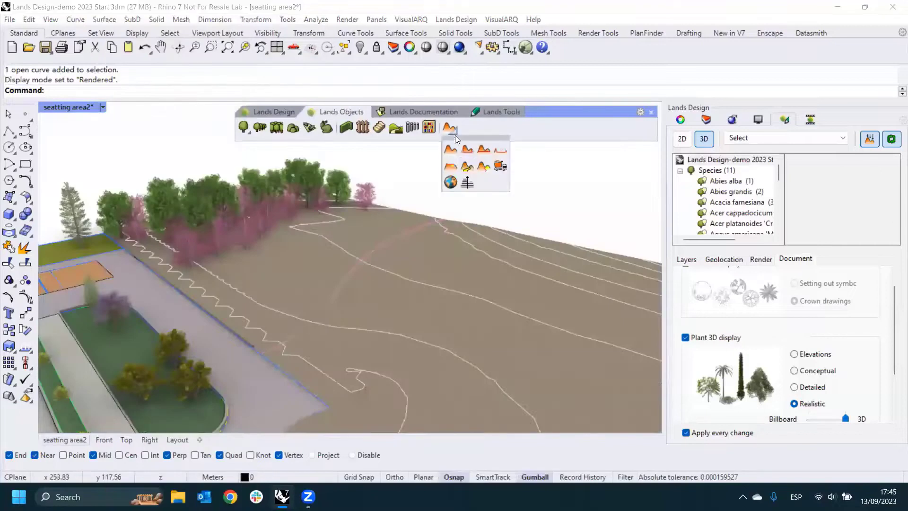
click(468, 168)
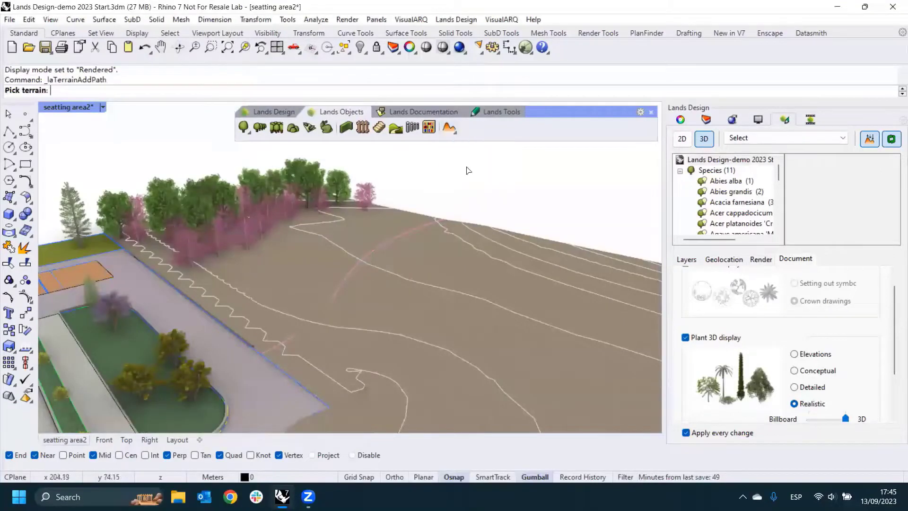
click(298, 256)
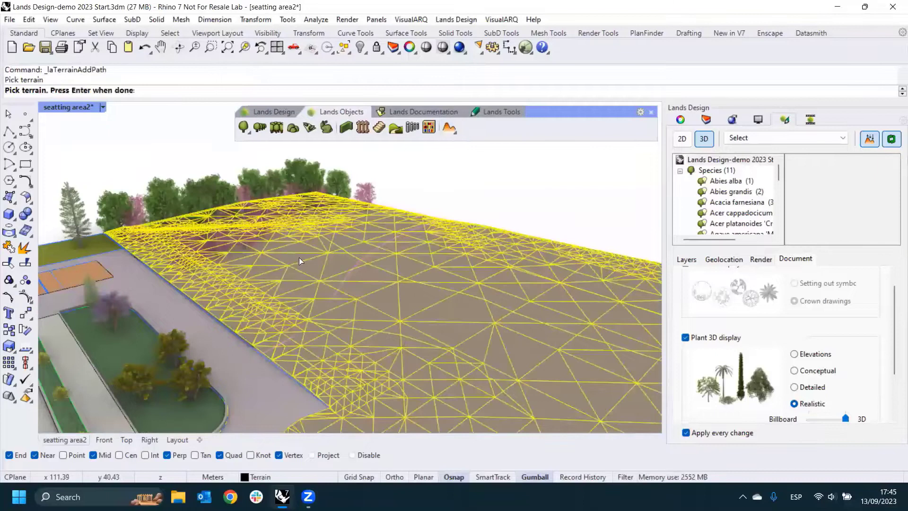
key(Return)
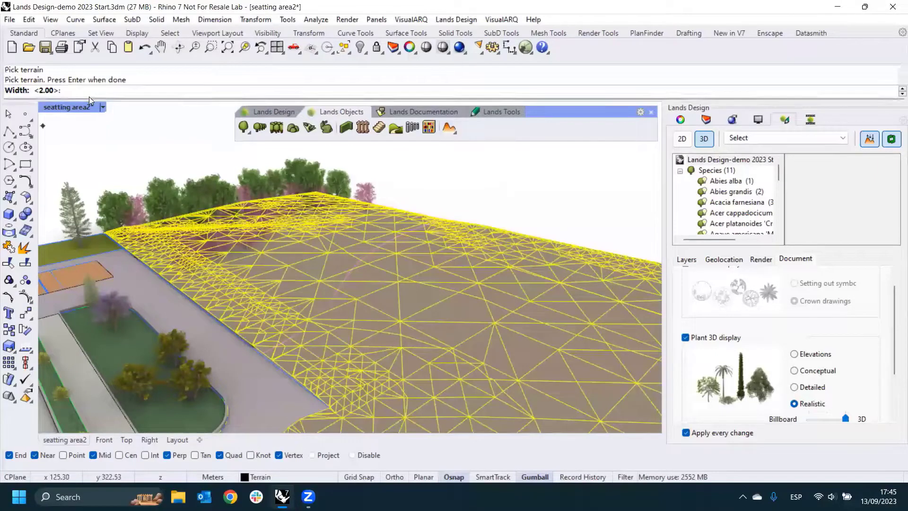
text(2)
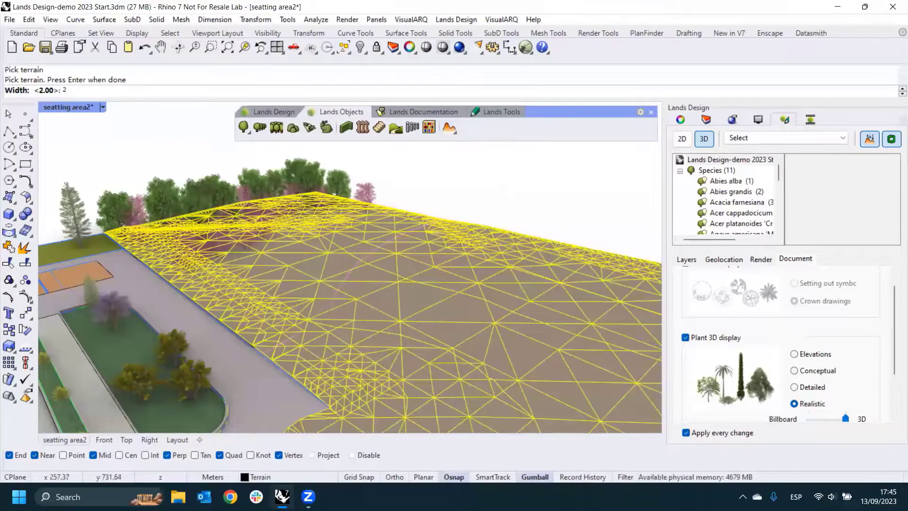
key(Return)
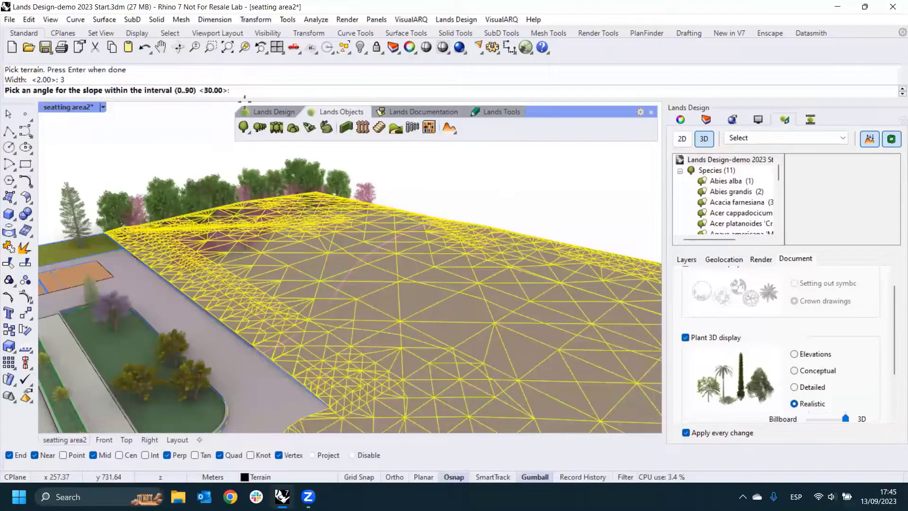
text(45)
key(Return)
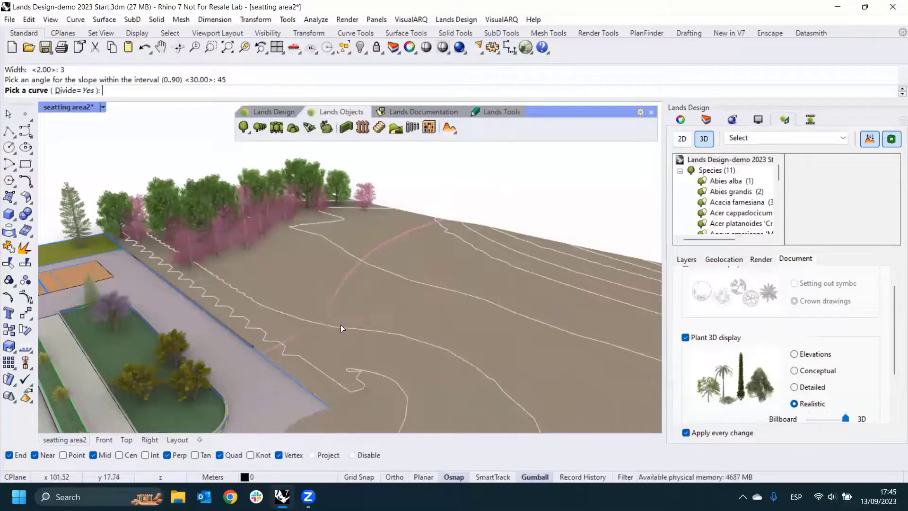
click(346, 279)
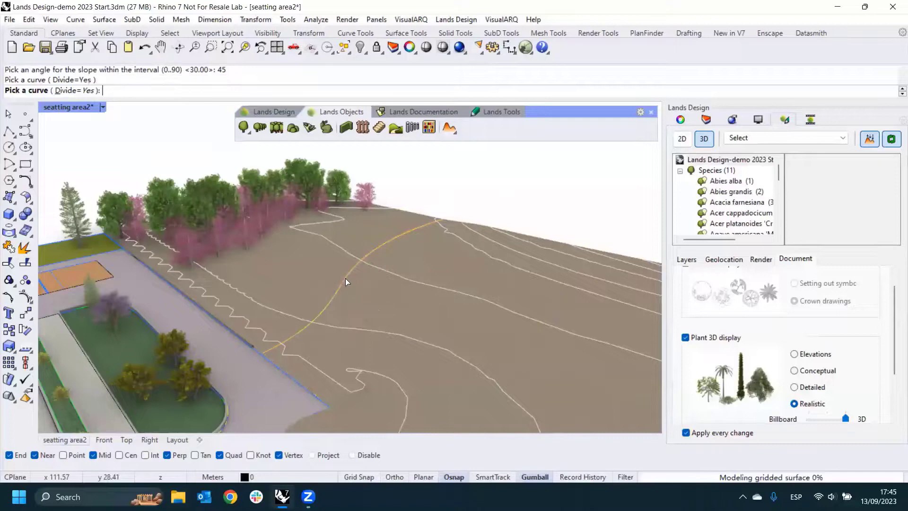
right_click(347, 278)
right_click(347, 278)
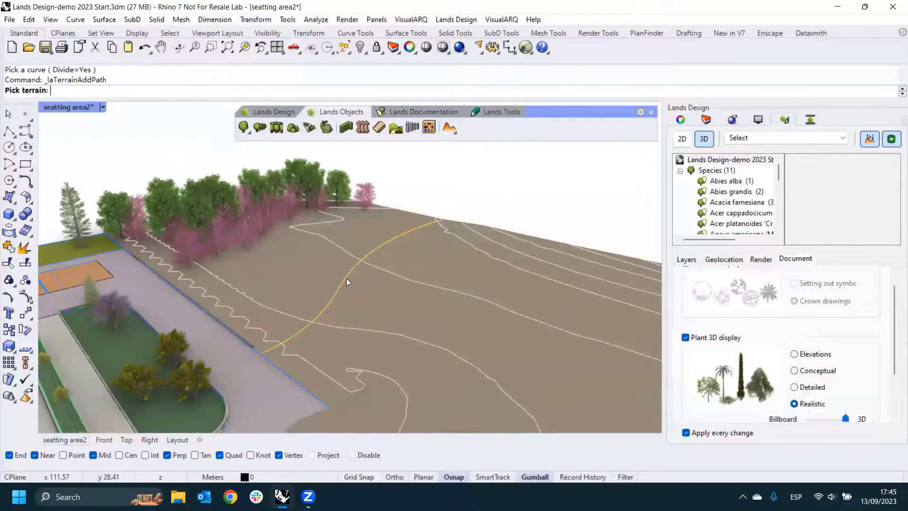
right_drag(355, 279, 386, 266)
scroll(340, 298, up, 5)
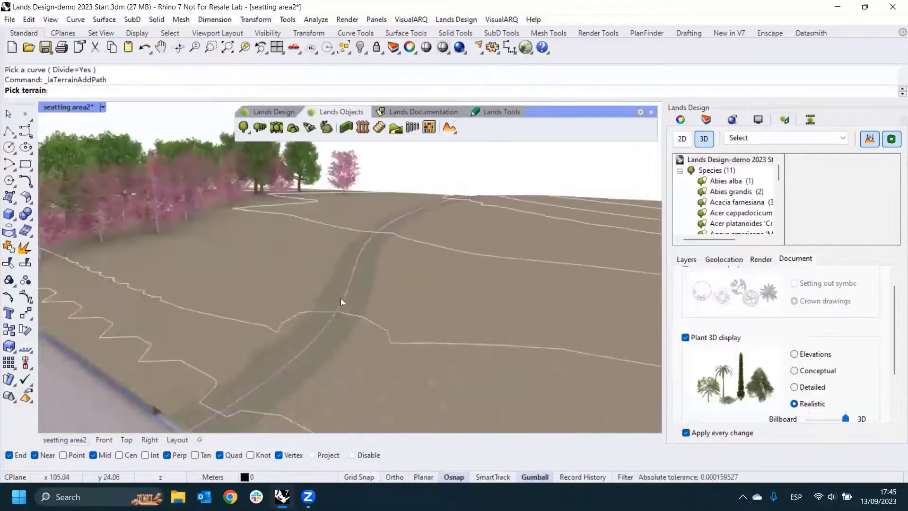
- Raise the end control point of the path axis curve vertically at the terrain's outer edge, then deselect it
right_drag(340, 298, 251, 245)
scroll(371, 268, down, 2)
click(455, 299)
right_drag(514, 286, 452, 314)
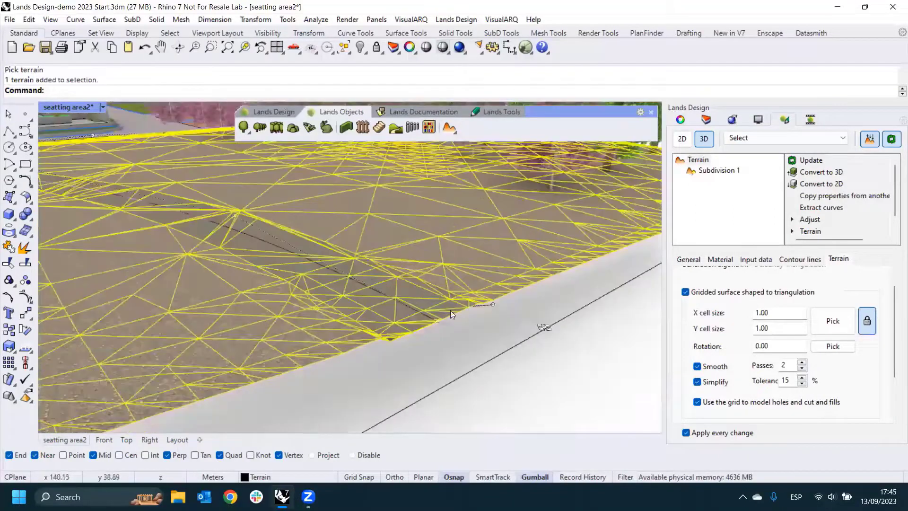
click(439, 322)
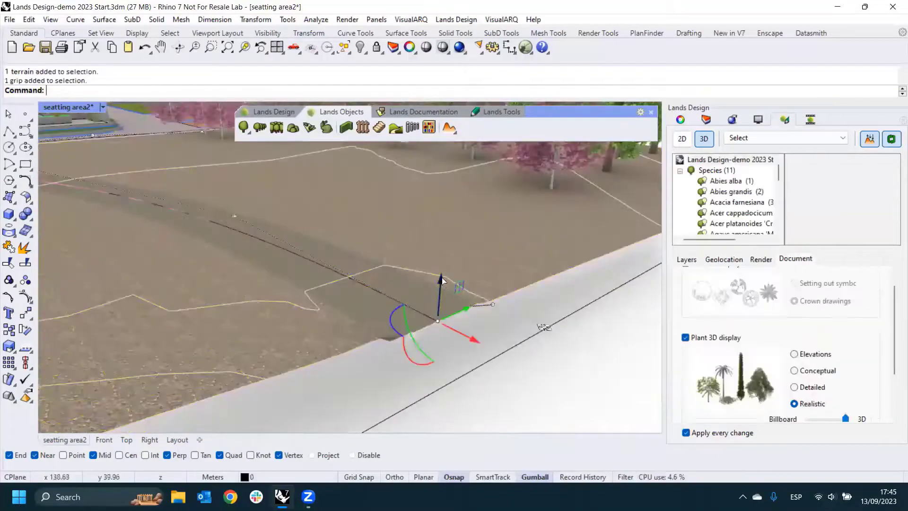
drag(440, 279, 443, 259)
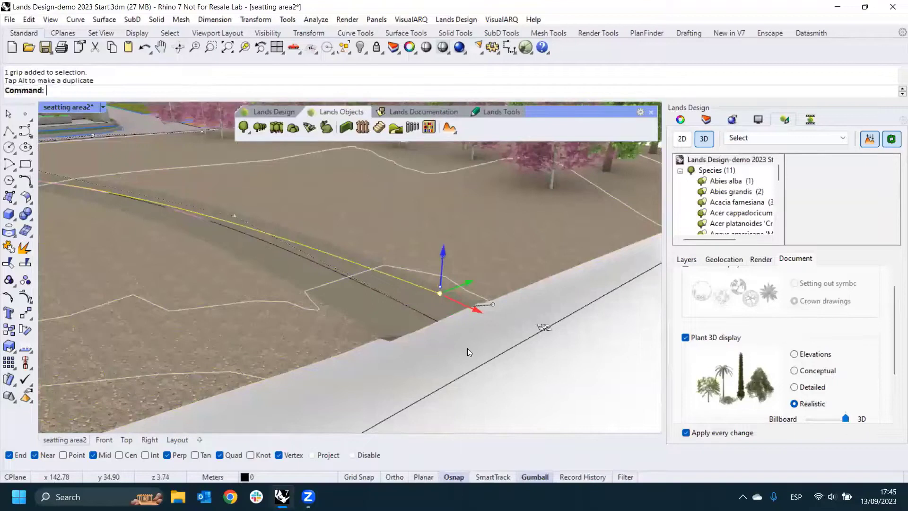
right_drag(333, 268, 451, 268)
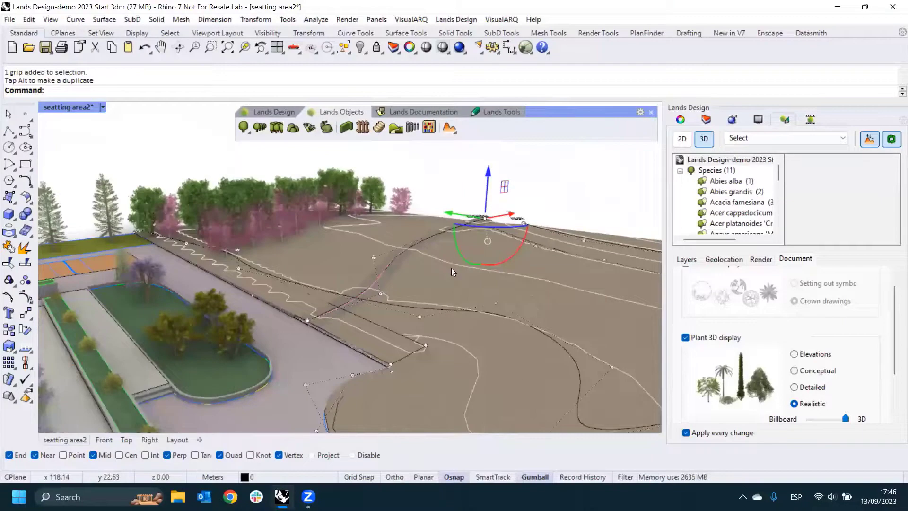
key(Escape)
- Select the terrain and set the width of its earthmoving path to 2 m
click(463, 312)
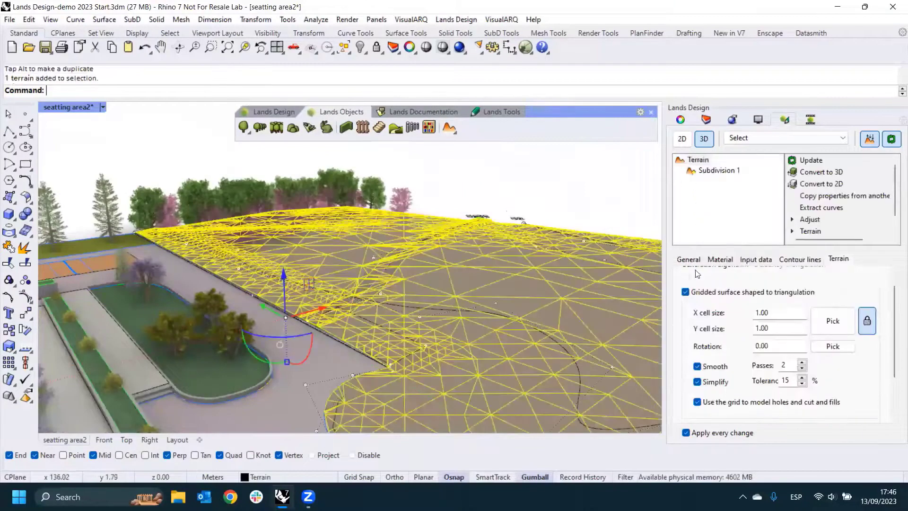
click(748, 260)
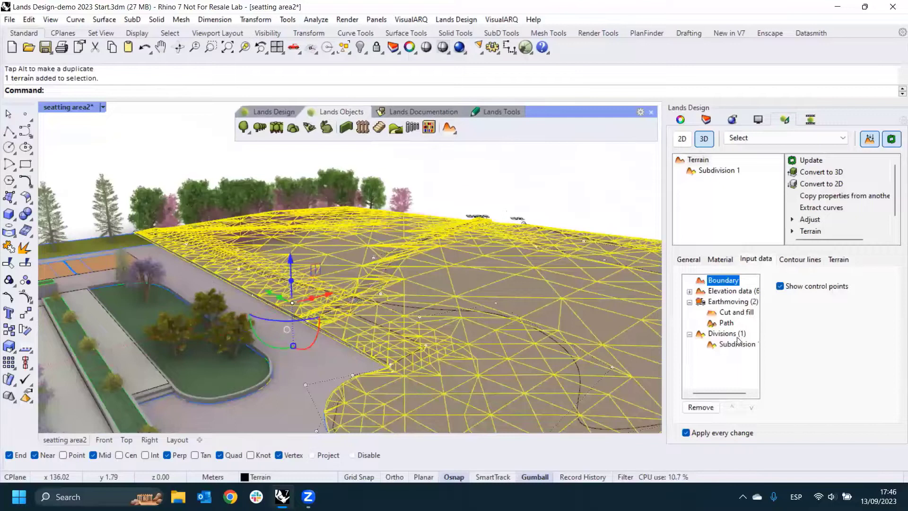
click(725, 325)
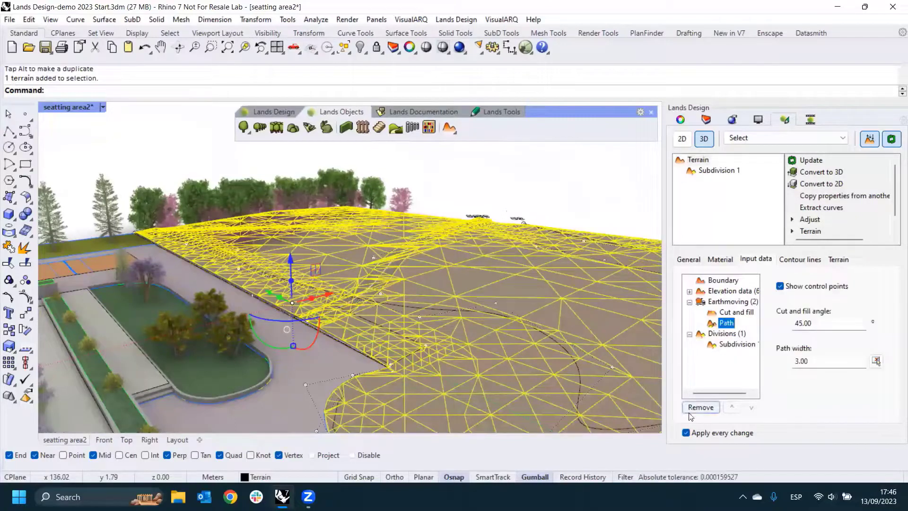
click(785, 324)
click(785, 358)
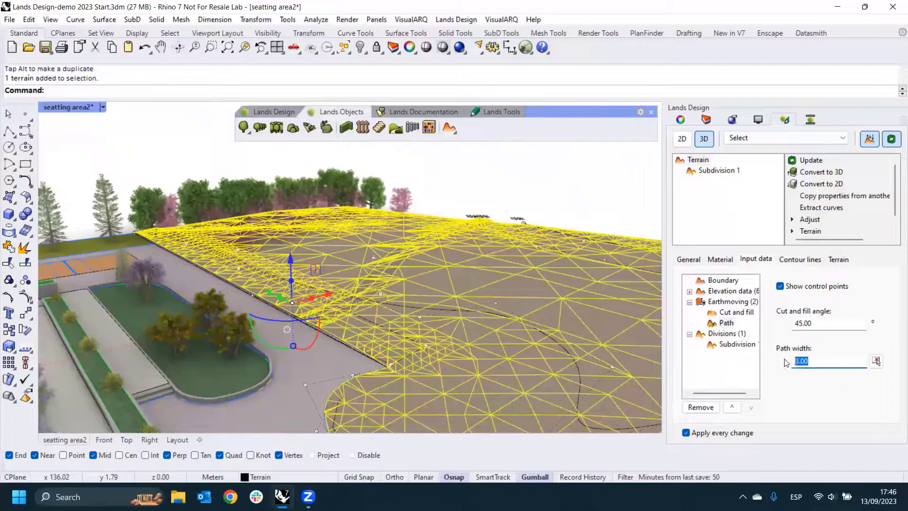
text(2)
key(Return)
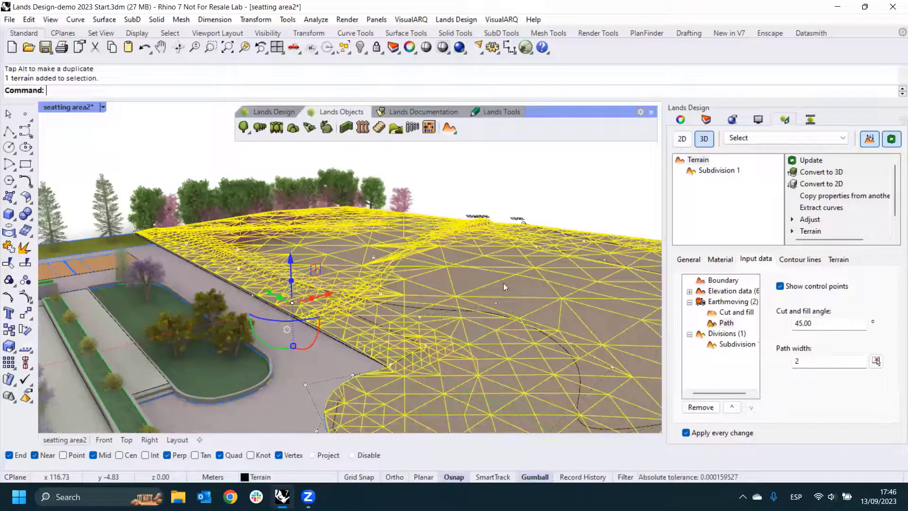
- Apply the gravel.jpg texture from the AccuRender Site folder to the path's Subdivision 1 of the terrain, then deselect the terrain
click(728, 344)
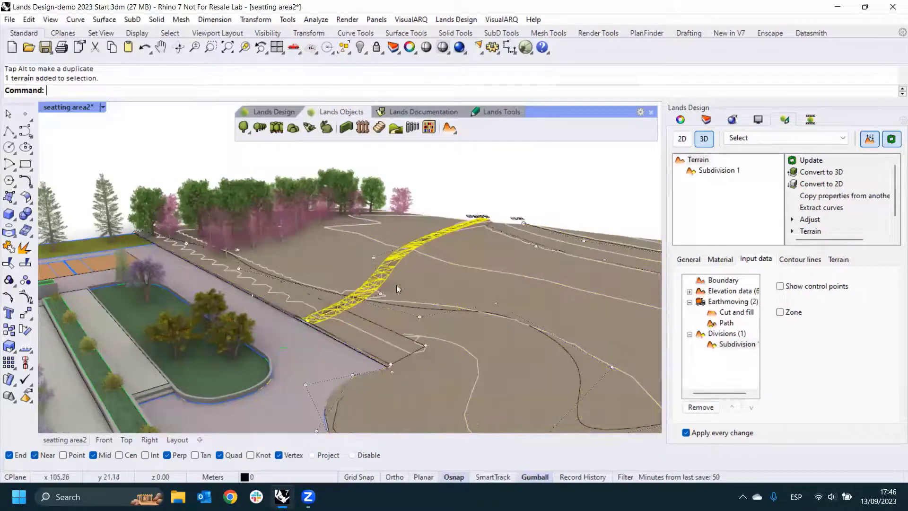
right_drag(397, 286, 441, 292)
scroll(408, 293, up, 3)
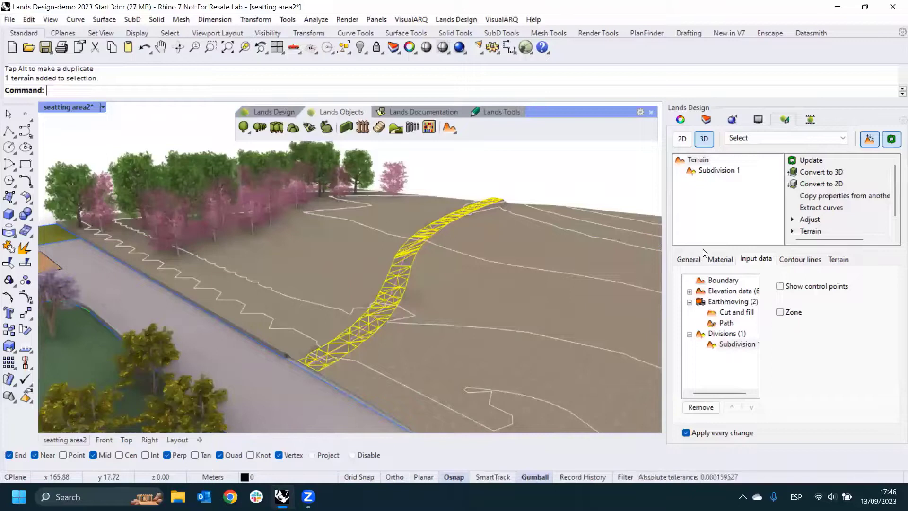
click(703, 171)
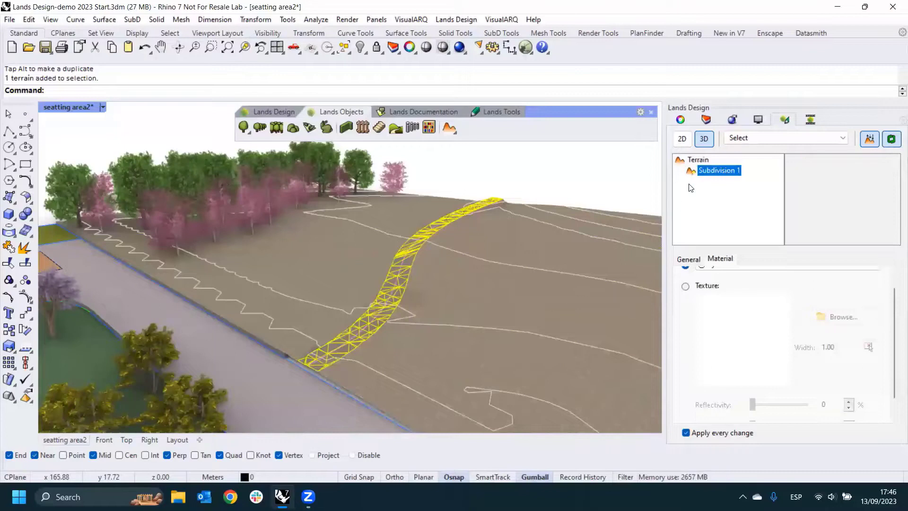
click(686, 288)
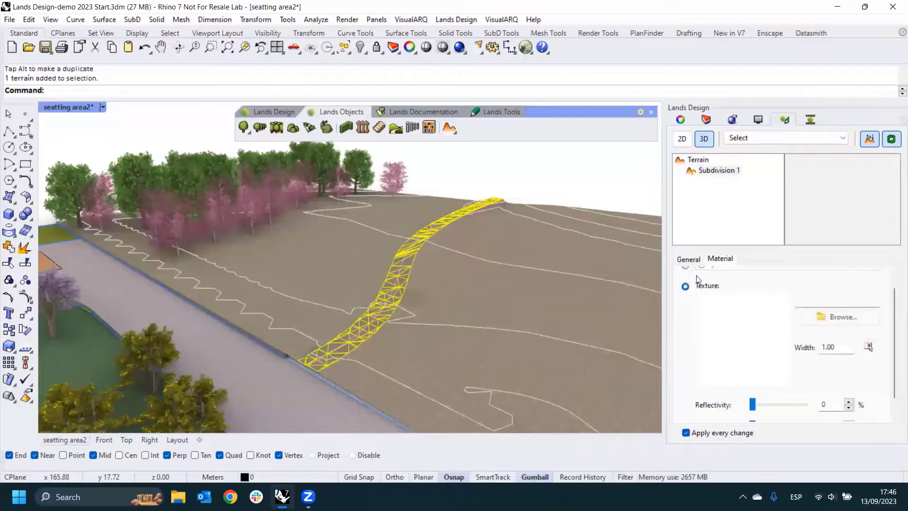
click(826, 315)
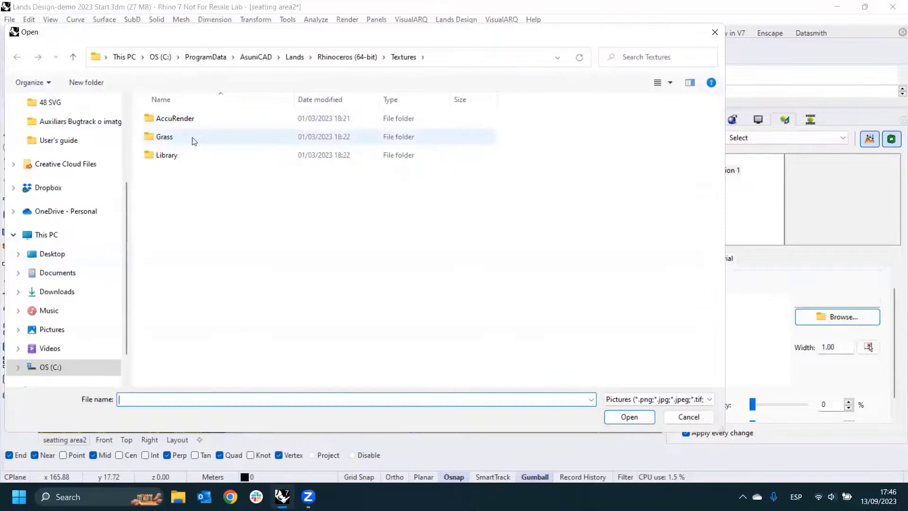
double_click(198, 121)
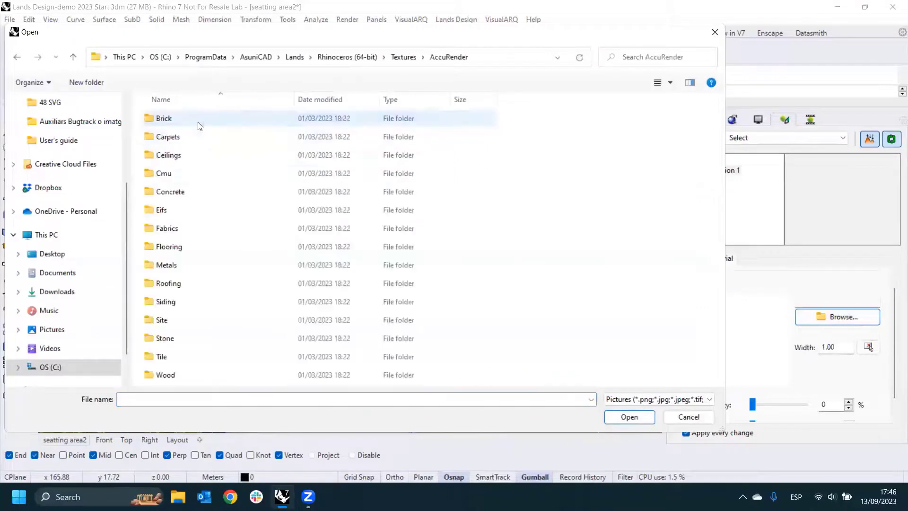
double_click(167, 321)
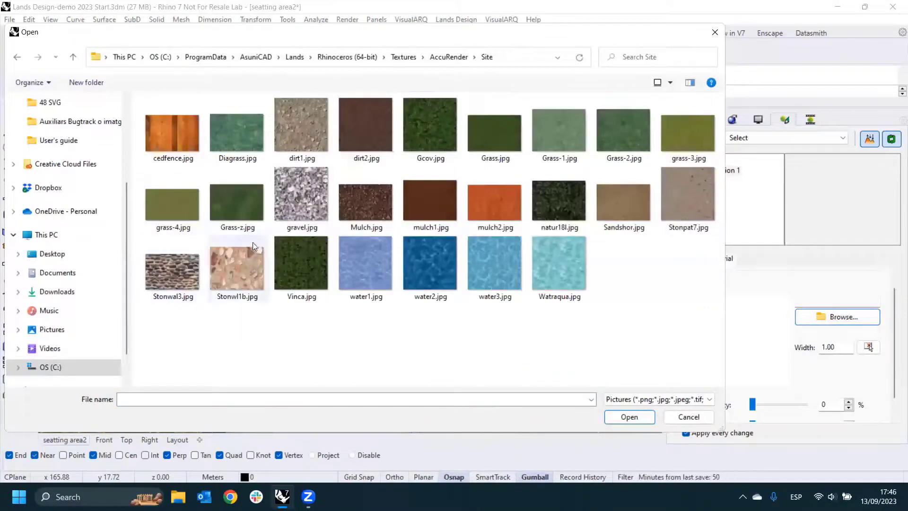
click(305, 215)
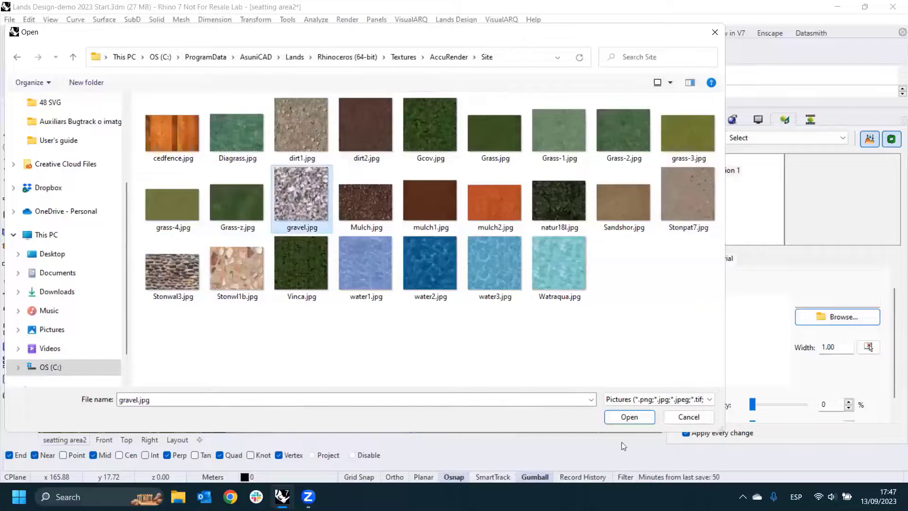
click(627, 416)
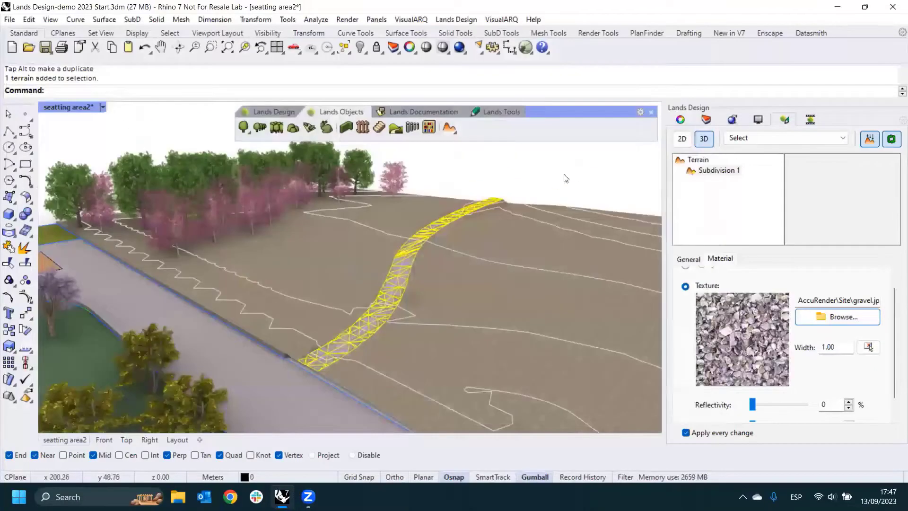
click(564, 178)
- Check the terrain's earthmoving volumes for cuts and fills with Volume Of Earthmoving
right_drag(492, 266, 405, 271)
scroll(434, 281, down, 3)
scroll(433, 269, down, 2)
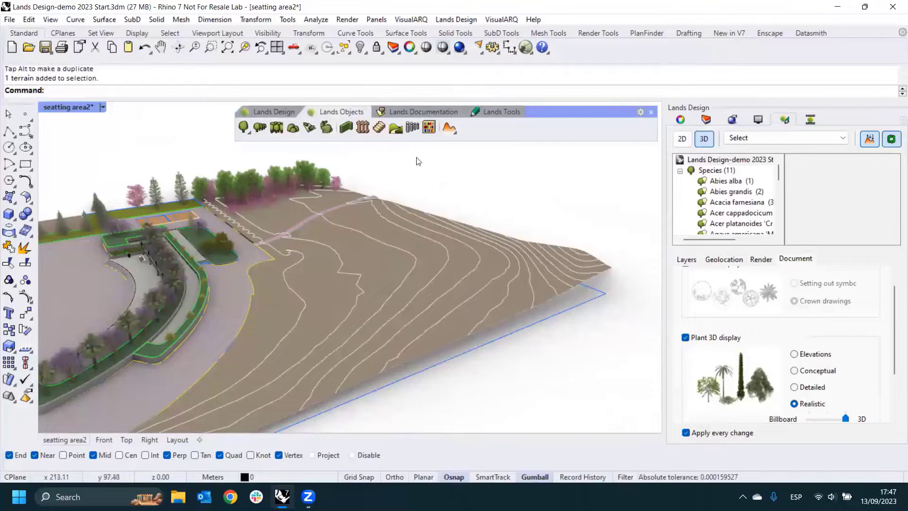
click(456, 133)
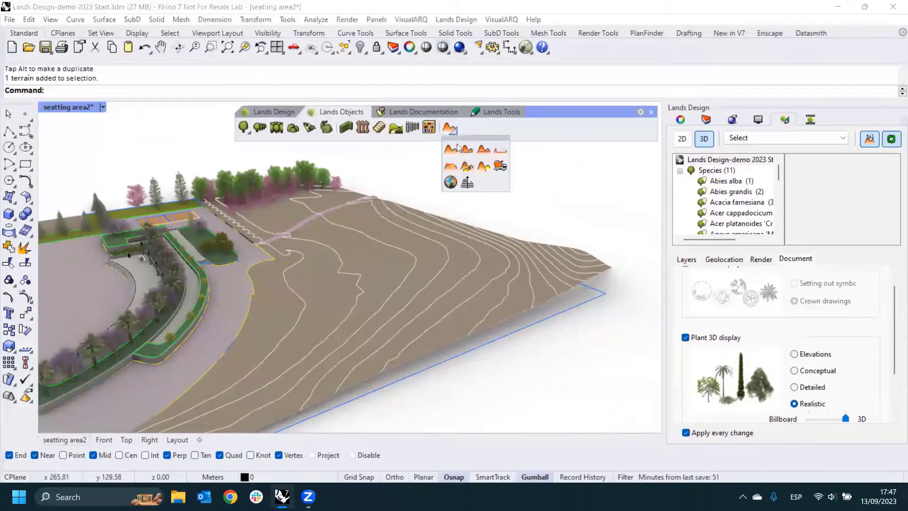
click(500, 167)
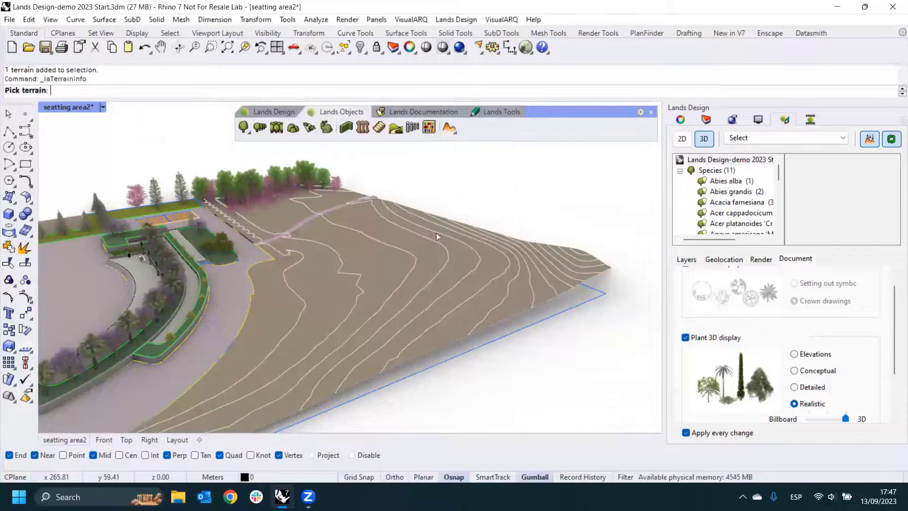
click(401, 266)
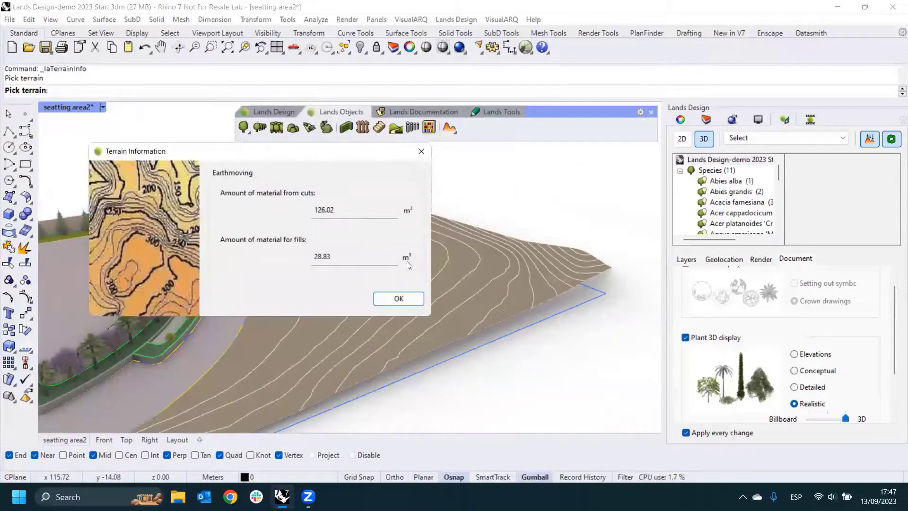
double_click(326, 209)
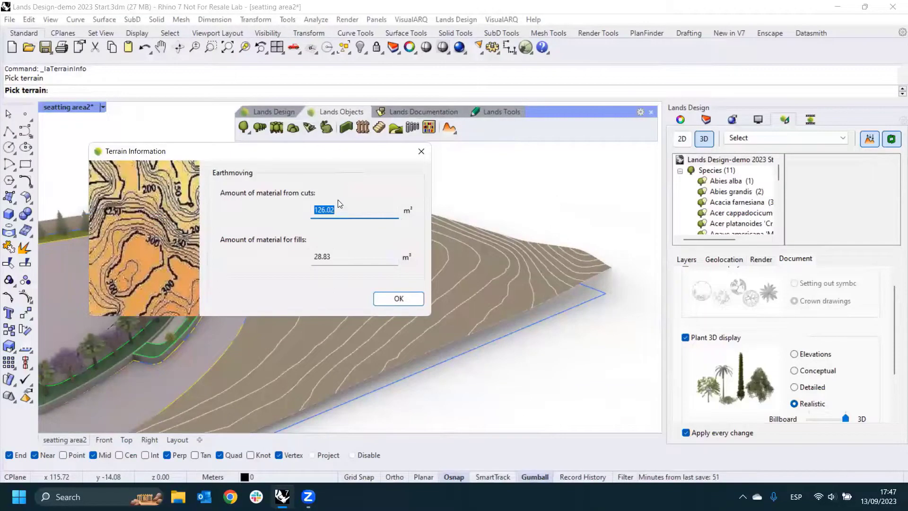
click(421, 151)
- Switch to the Top view of the project and set its display mode to Wireframe
right_drag(527, 282, 454, 229)
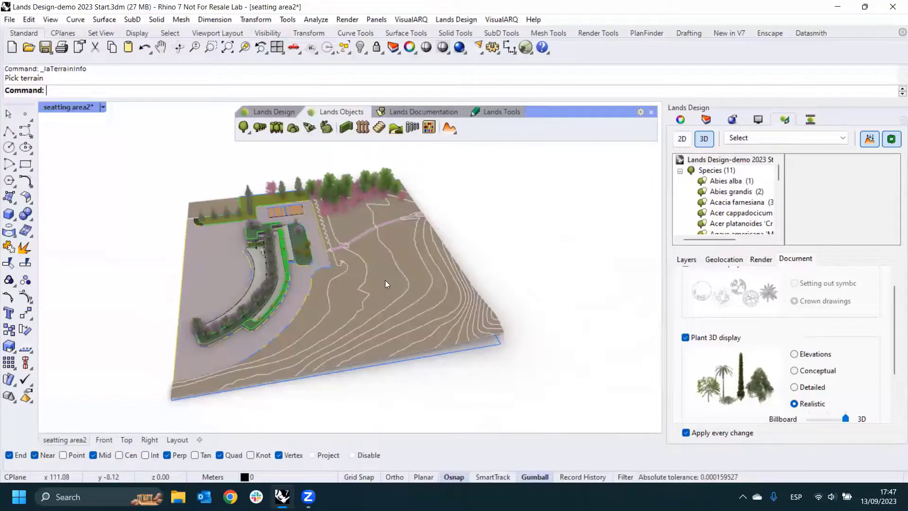
right_drag(327, 342, 237, 407)
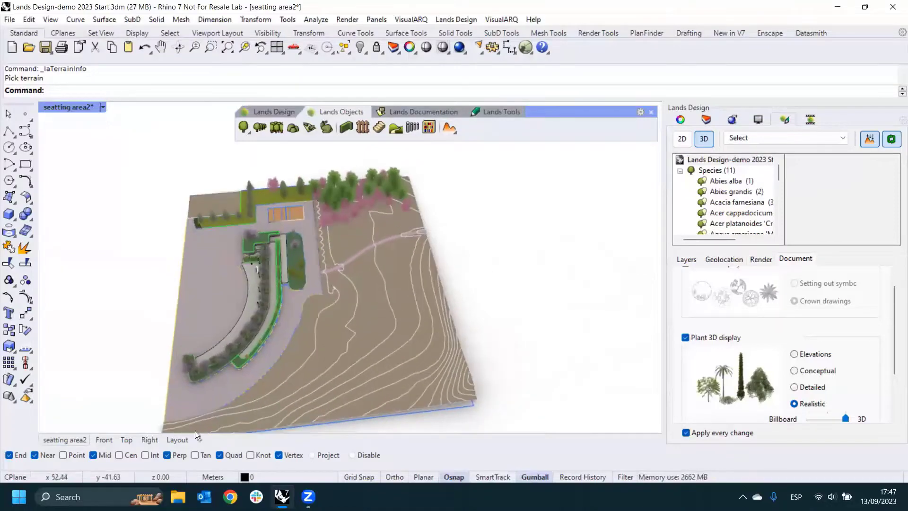
click(125, 440)
scroll(357, 326, down, 5)
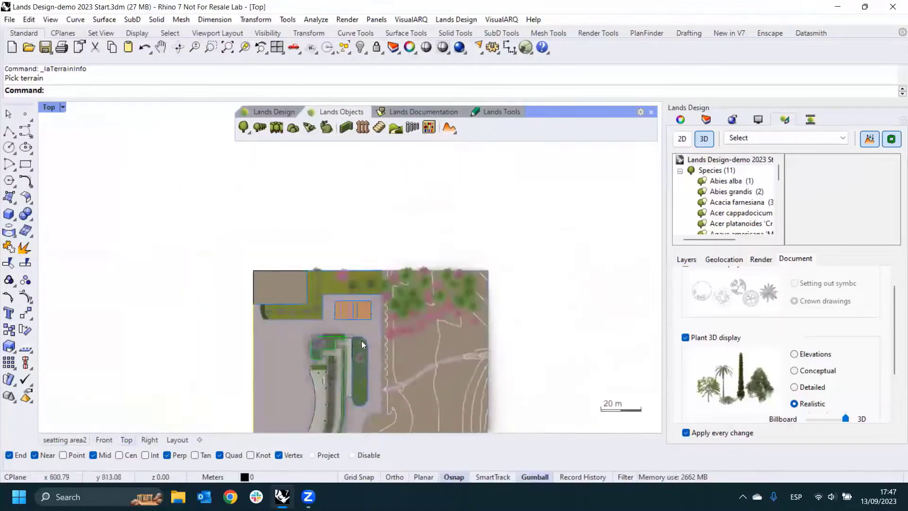
scroll(377, 308, up, 2)
scroll(377, 307, up, 2)
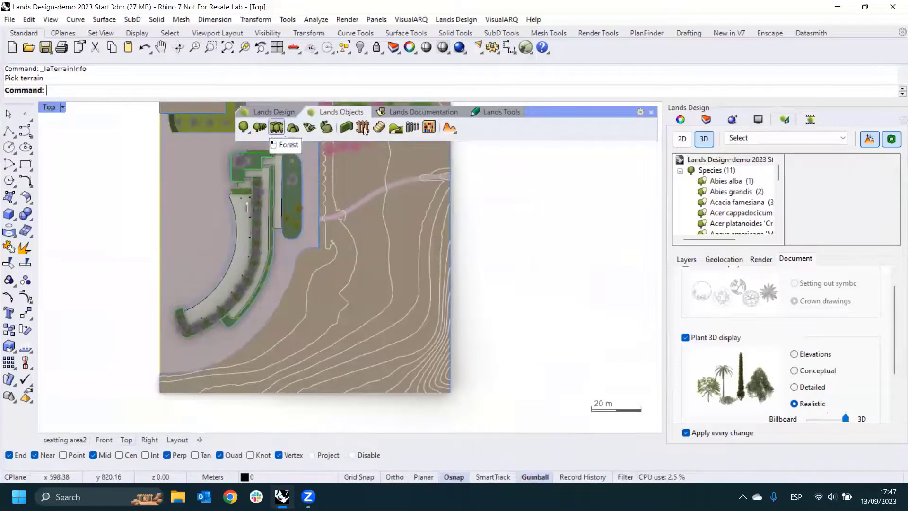
click(58, 107)
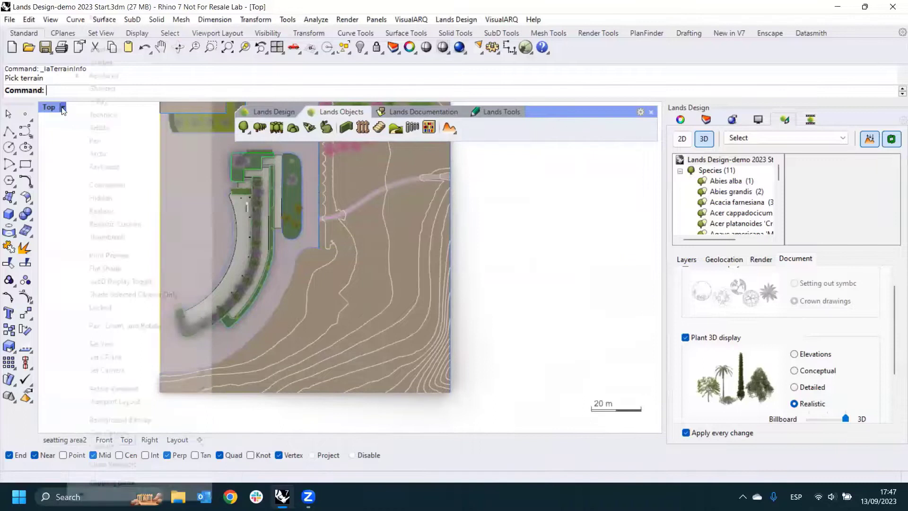
click(105, 50)
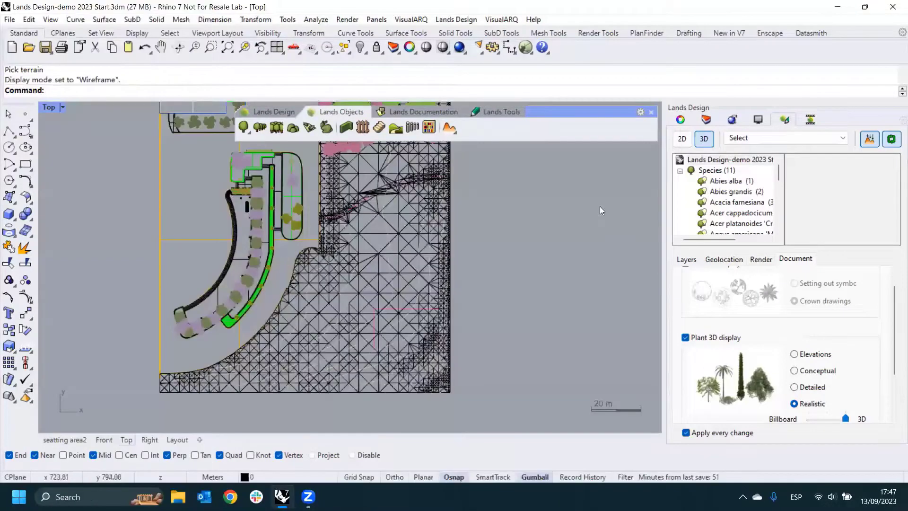
scroll(371, 324, up, 5)
scroll(369, 324, down, 5)
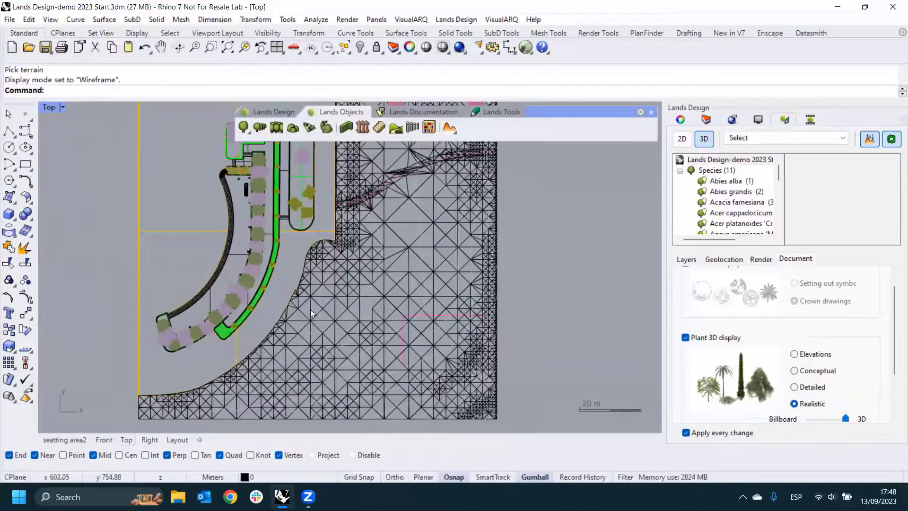
- Turn on the 2D representation of the project and turn off the 3D one
click(682, 138)
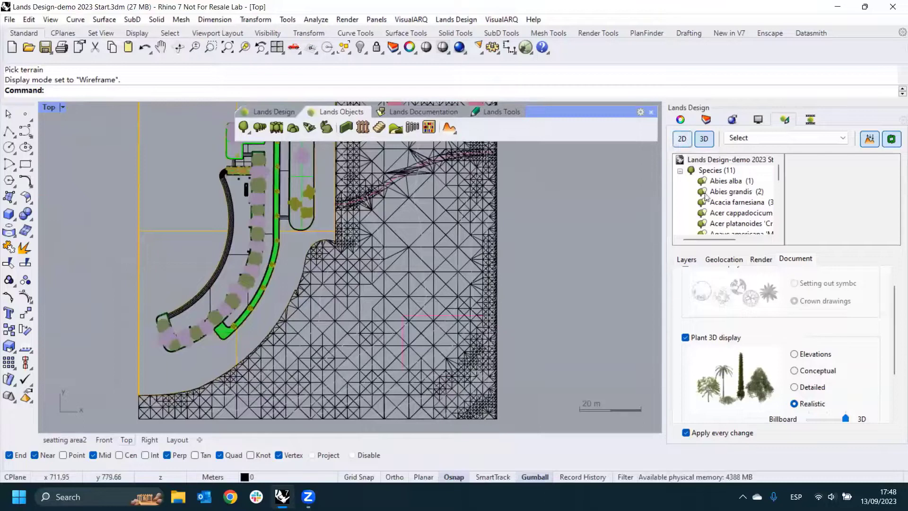
right_drag(597, 285, 578, 257)
right_drag(525, 237, 493, 272)
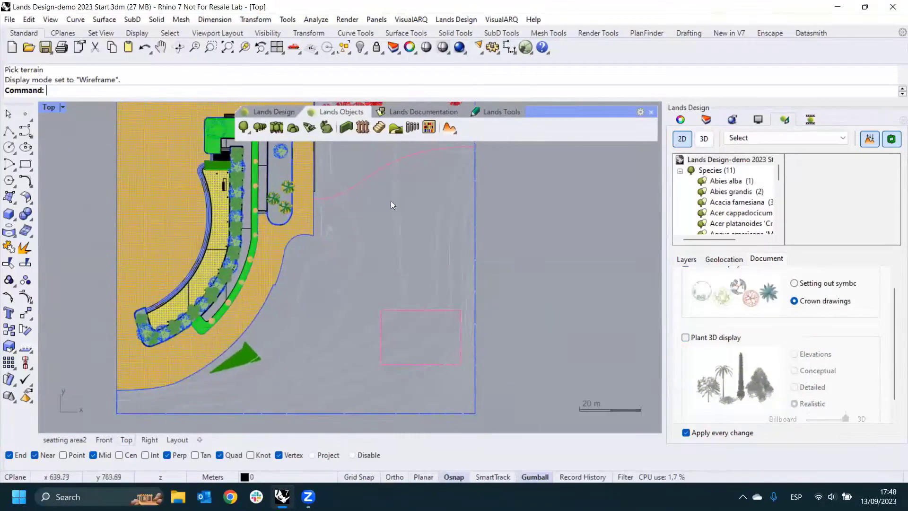
- Start a forest insertion with the species Acer cappadocicum 'Rubrum', using 60 units and a minimum distance of 2.00
click(277, 132)
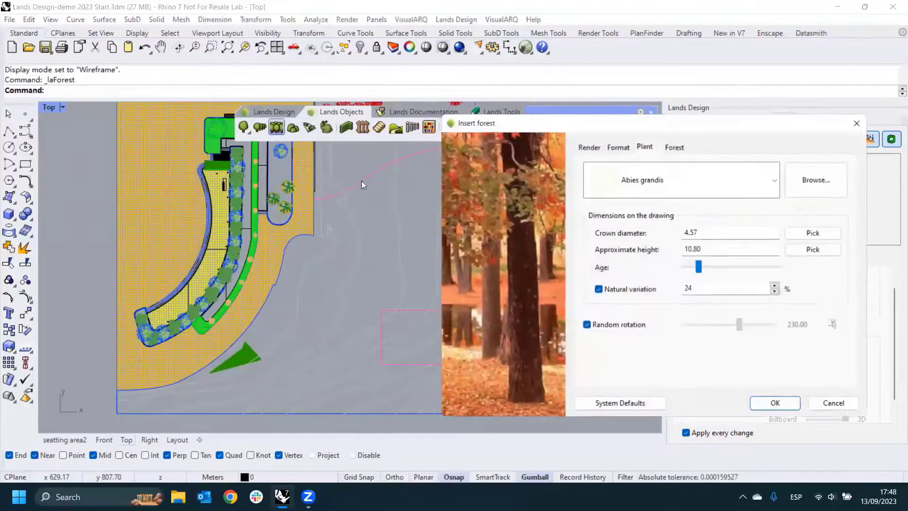
click(772, 186)
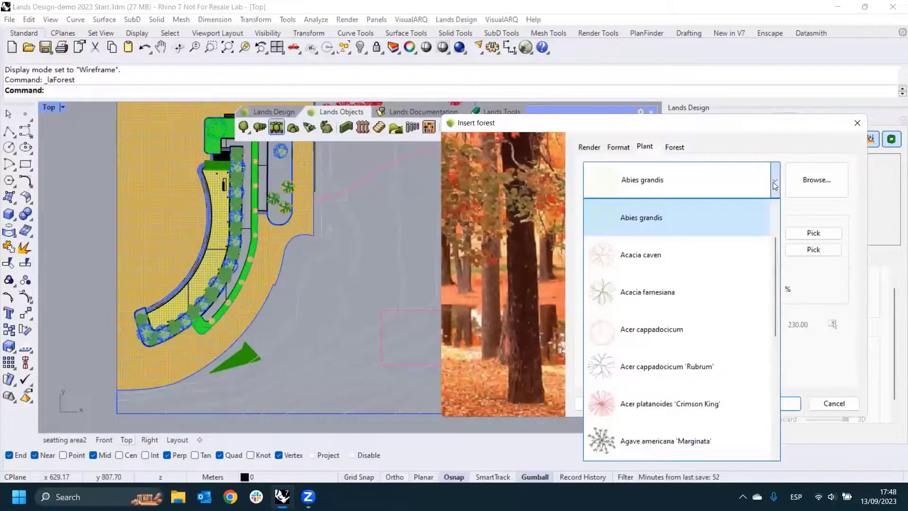
scroll(645, 293, down, 3)
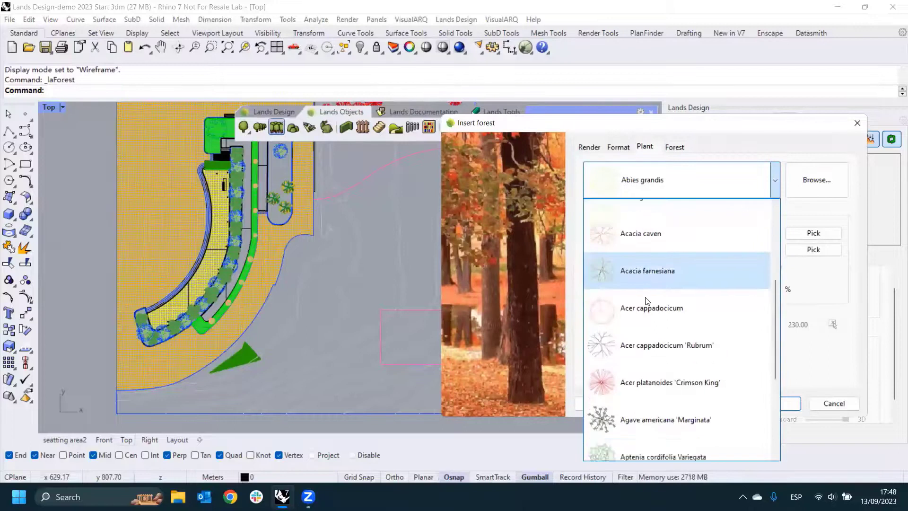
scroll(646, 301, up, 3)
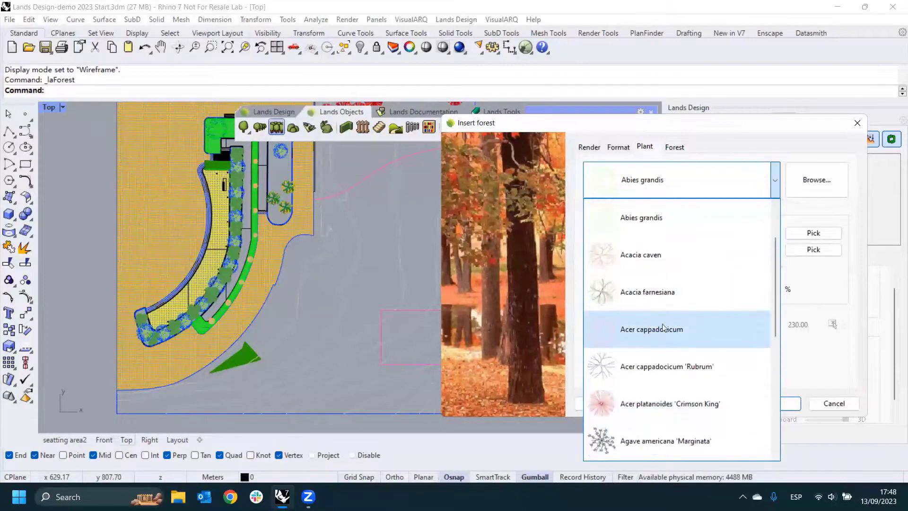
click(659, 358)
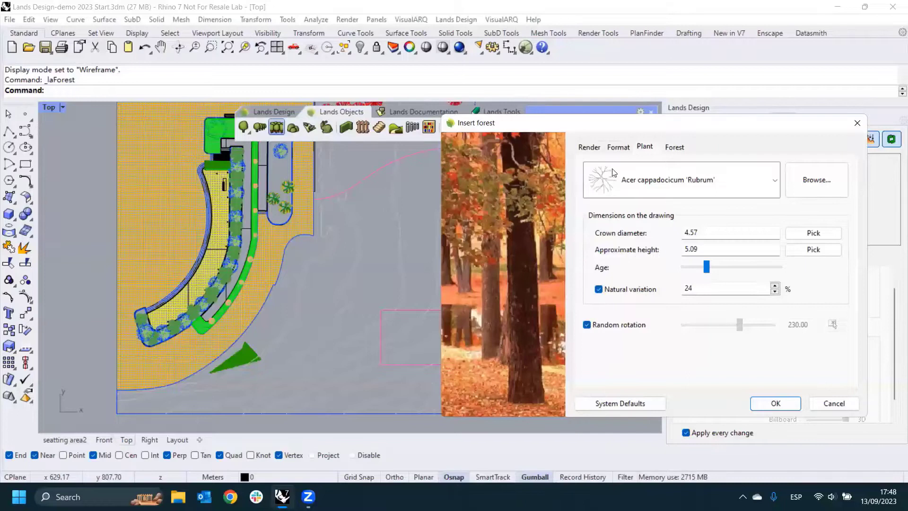
click(673, 150)
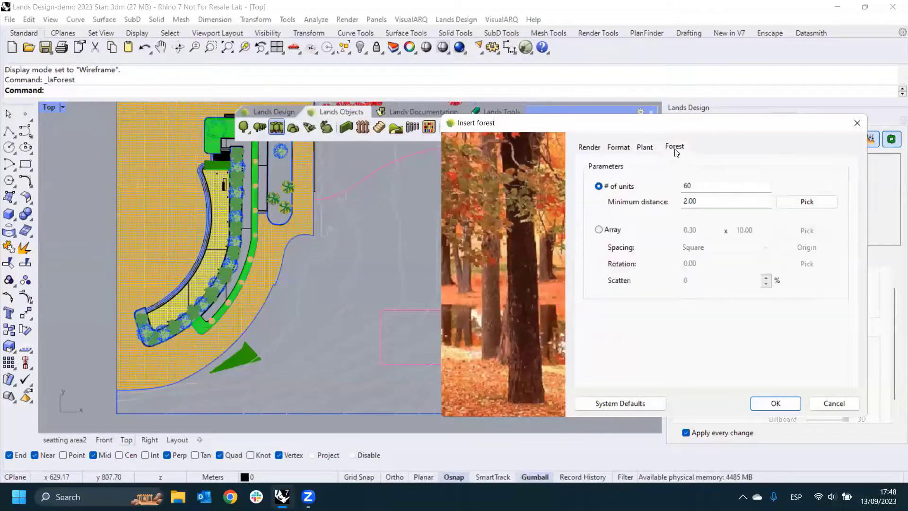
double_click(703, 185)
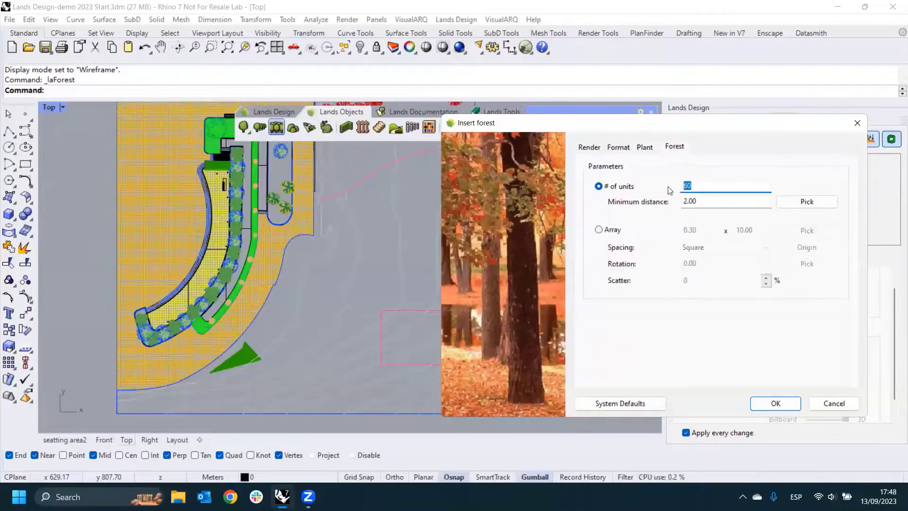
drag(651, 123, 704, 111)
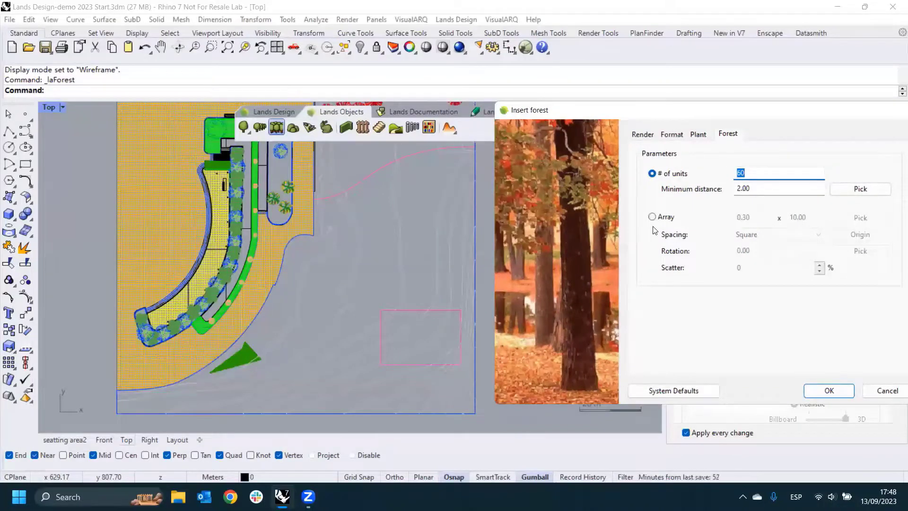
click(828, 391)
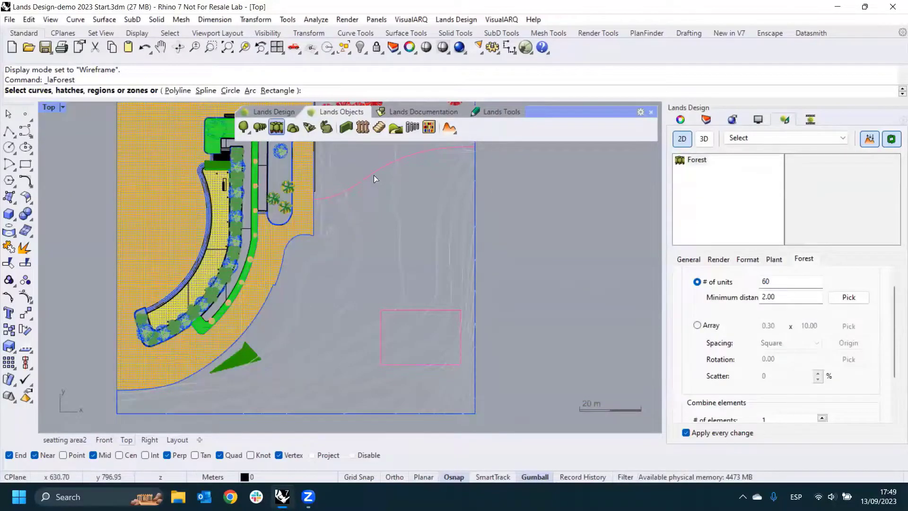
- Choose a polyline boundary for the forest and disable the object snaps
scroll(379, 191, down, 3)
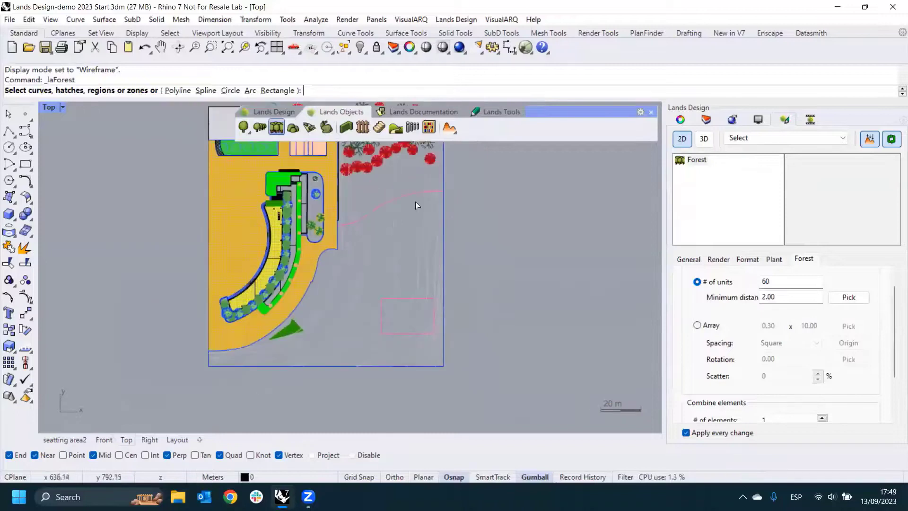
scroll(368, 286, up, 2)
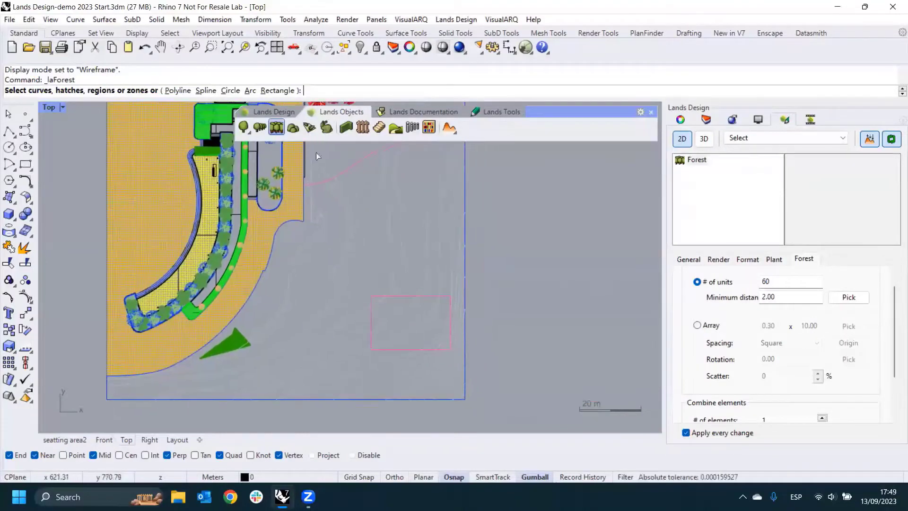
click(181, 91)
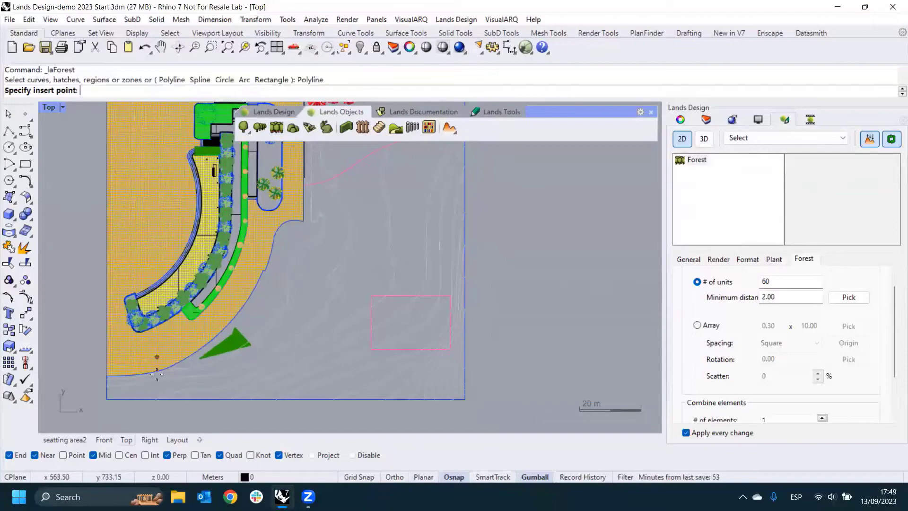
scroll(189, 400, up, 1)
click(353, 455)
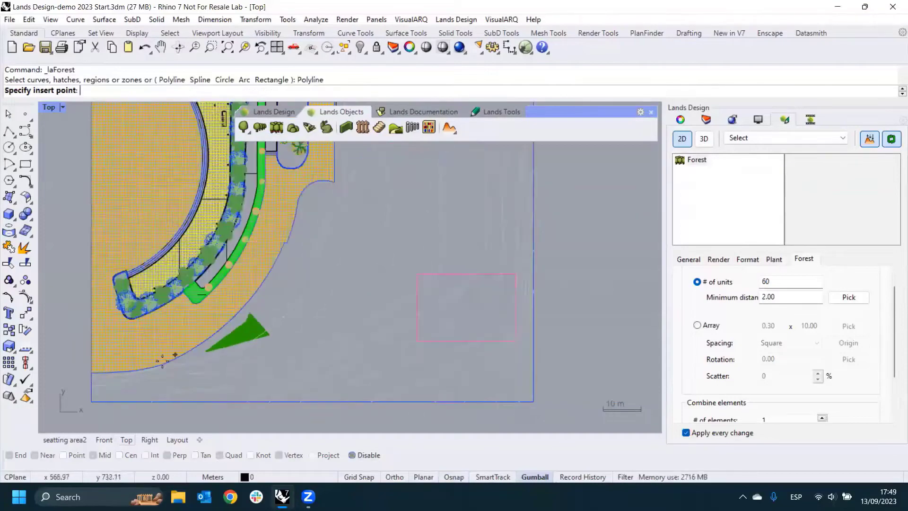
- Outline the forest over the empty terrain, following the curved paving edge, passing below the path, and along the terrain's outer borders
click(183, 393)
click(191, 357)
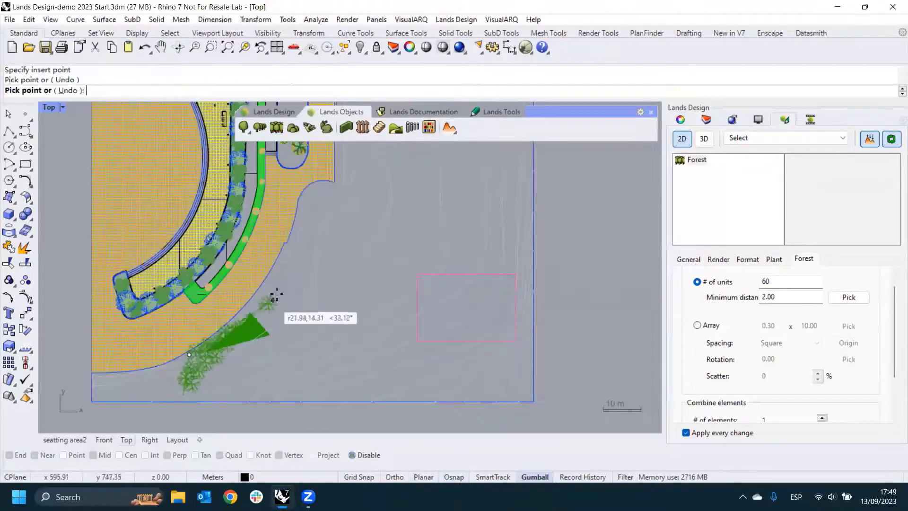
click(261, 306)
click(305, 210)
scroll(359, 196, down, 3)
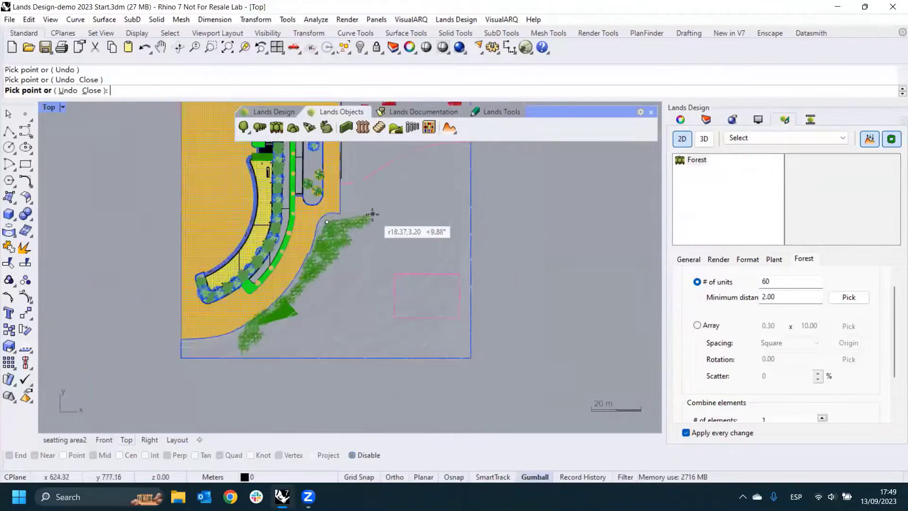
click(369, 195)
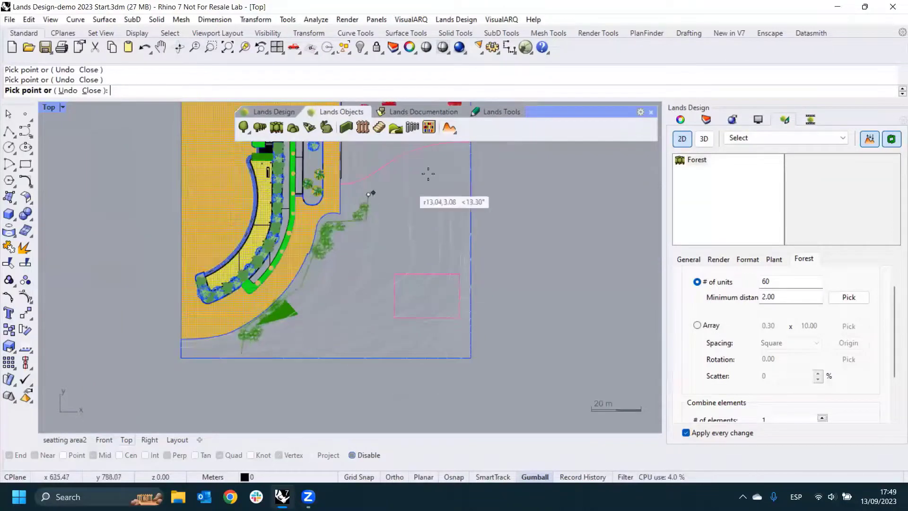
click(457, 166)
click(465, 352)
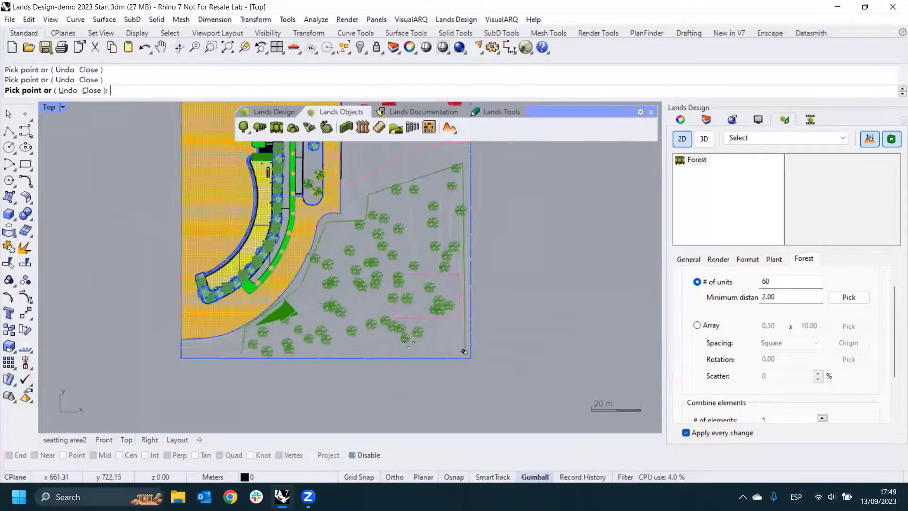
click(362, 352)
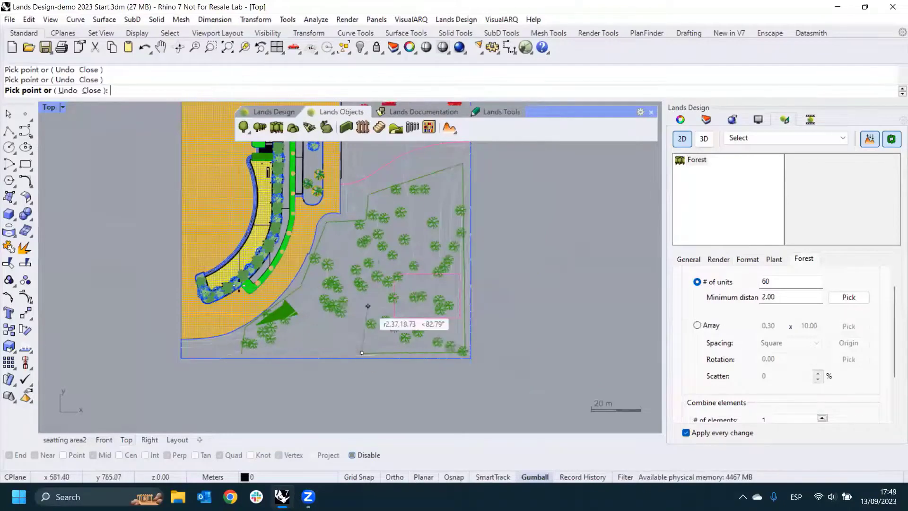
scroll(330, 351, up, 2)
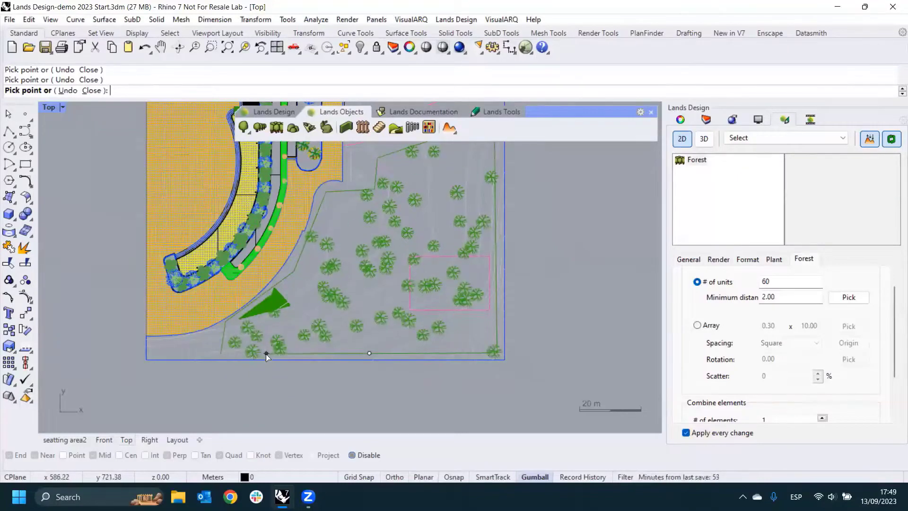
right_click(292, 374)
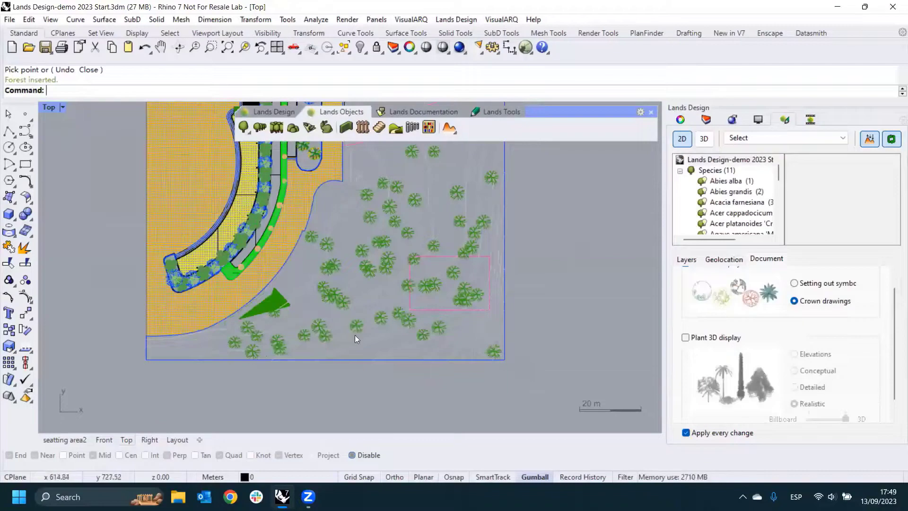
- Turn on the 3D representation and switch to the seatting area2 view
click(704, 138)
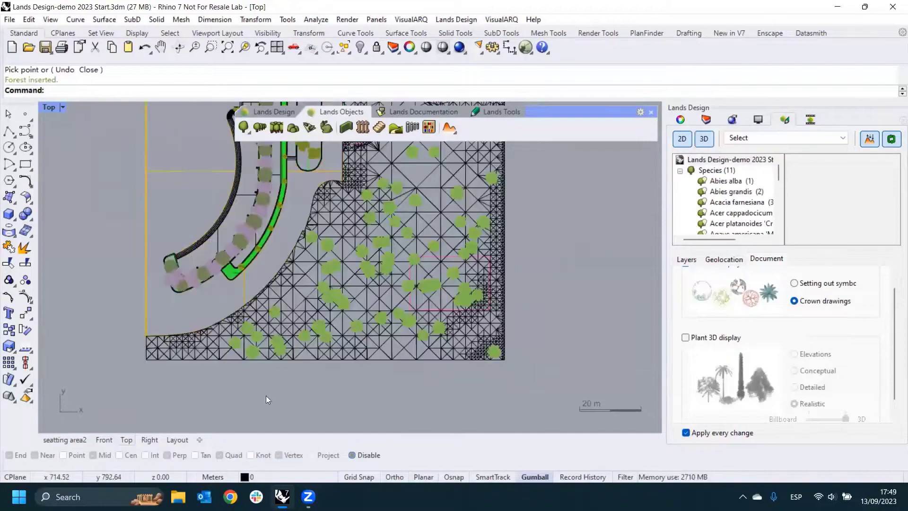
click(88, 440)
scroll(449, 299, up, 5)
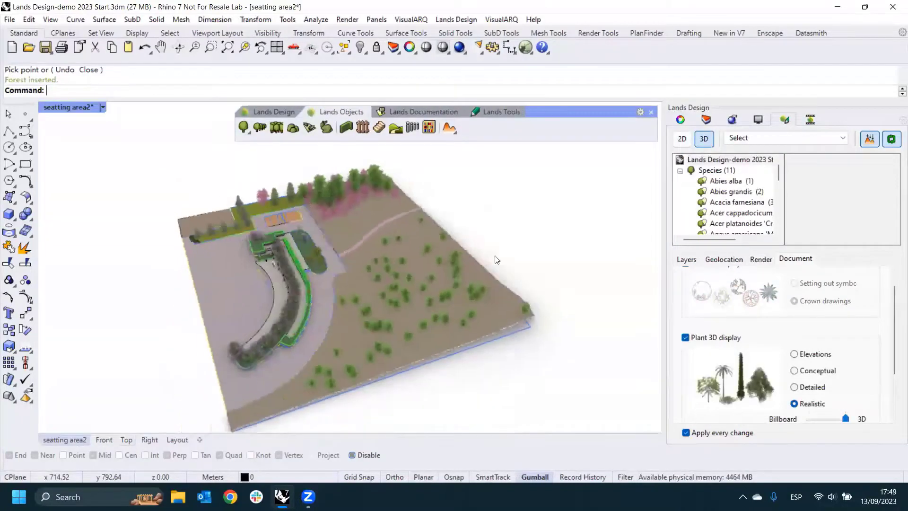
- Select the inserted forest and set its number of units to 80
right_drag(466, 235, 545, 214)
click(541, 206)
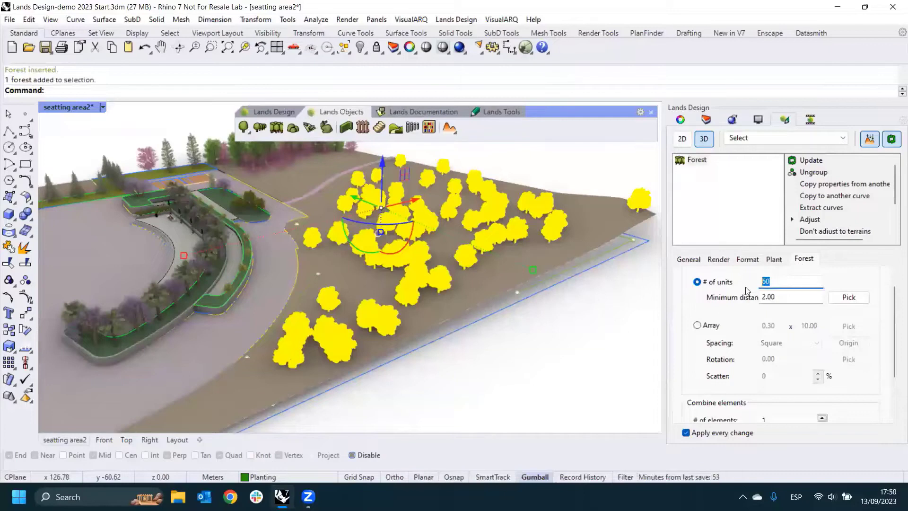
text(80)
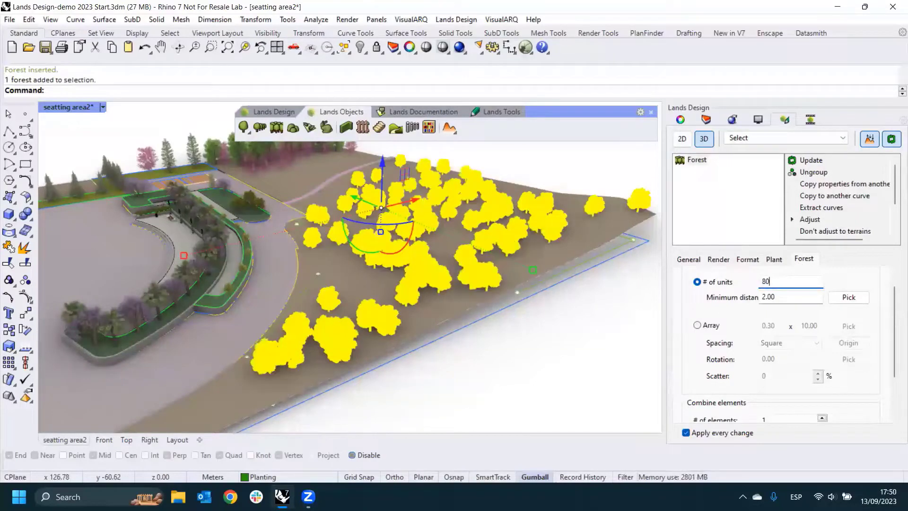
- Redistribute the trees of the selected forest three times
drag(896, 201, 895, 225)
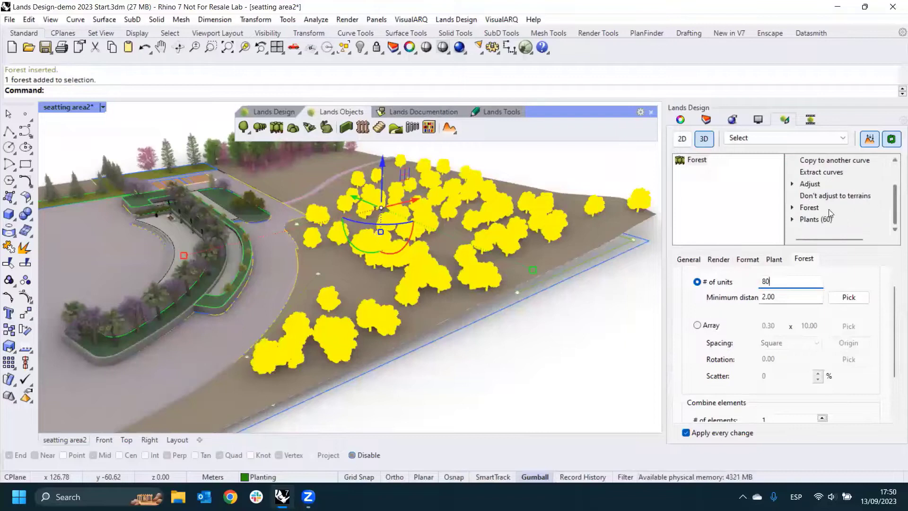
click(810, 209)
click(827, 208)
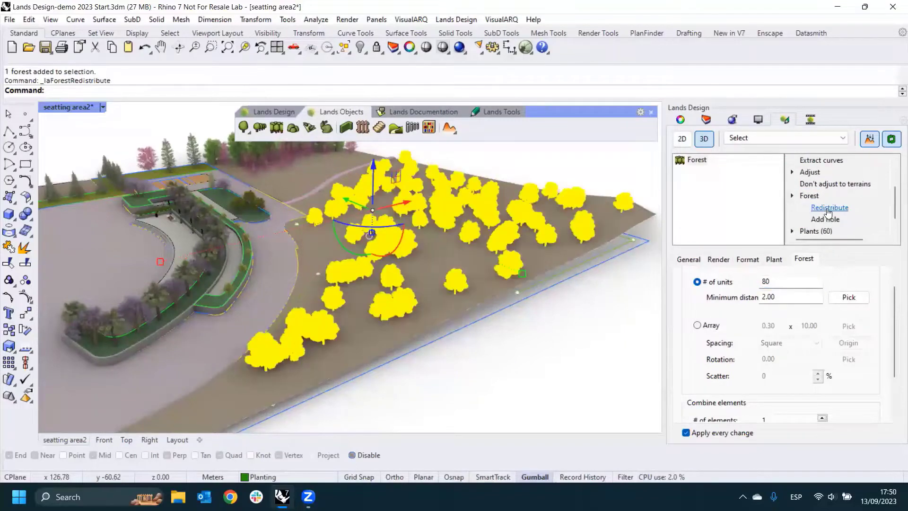
click(827, 210)
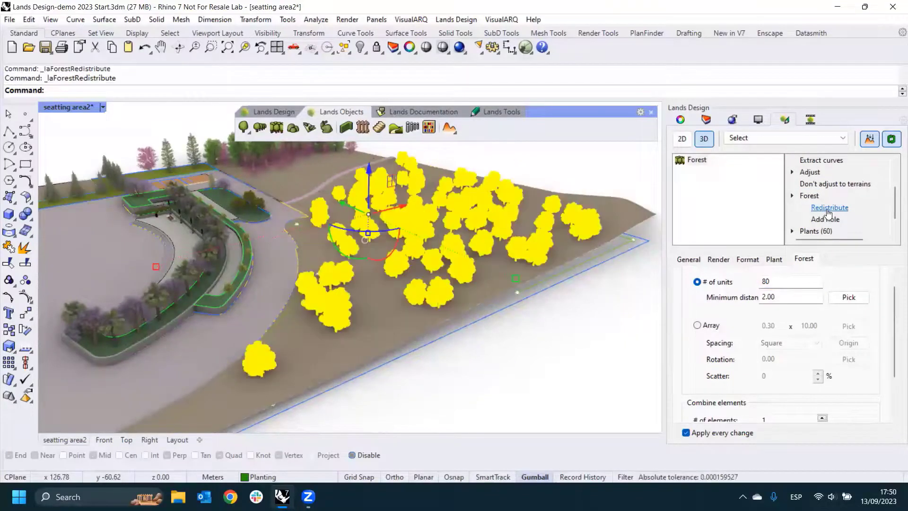
click(828, 212)
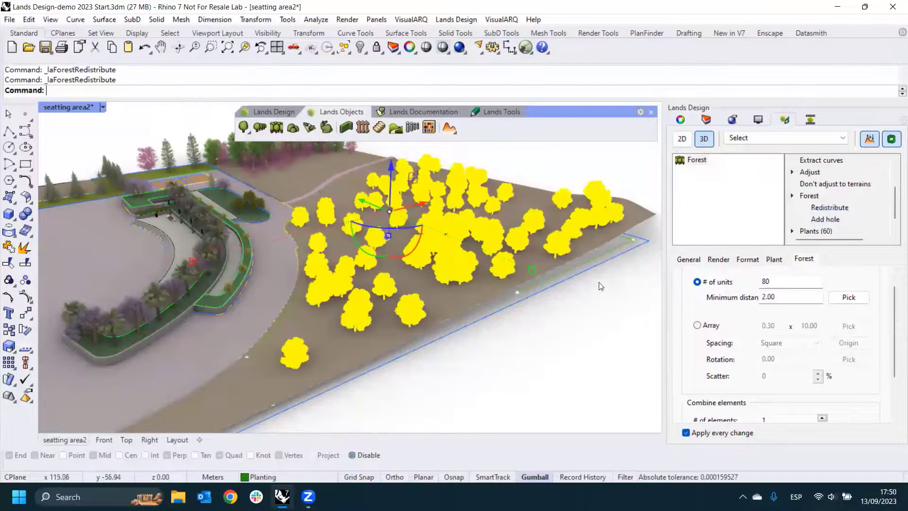
- Add a hole to the forest using the pink rectangular curve beneath the terrain, and deselect the forest
right_drag(580, 275, 440, 253)
scroll(405, 255, up, 8)
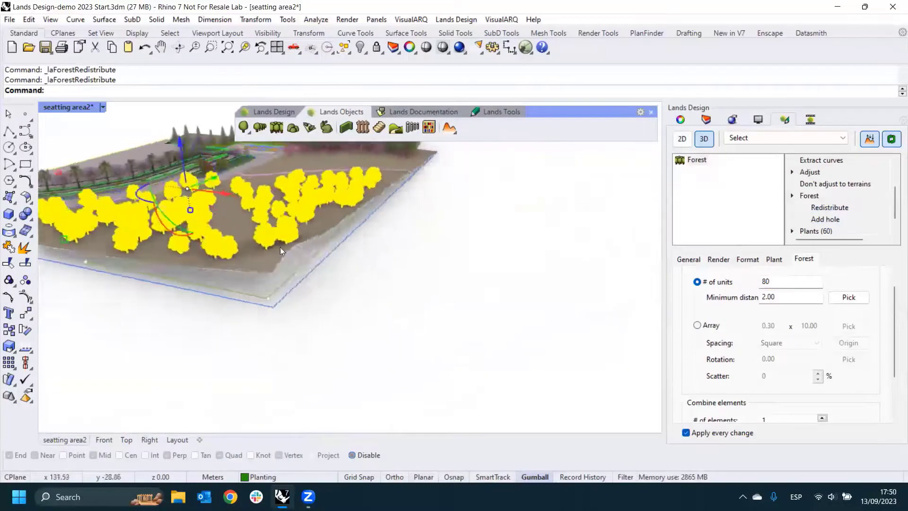
right_drag(259, 240, 183, 320)
shift+right_drag(236, 278, 220, 233)
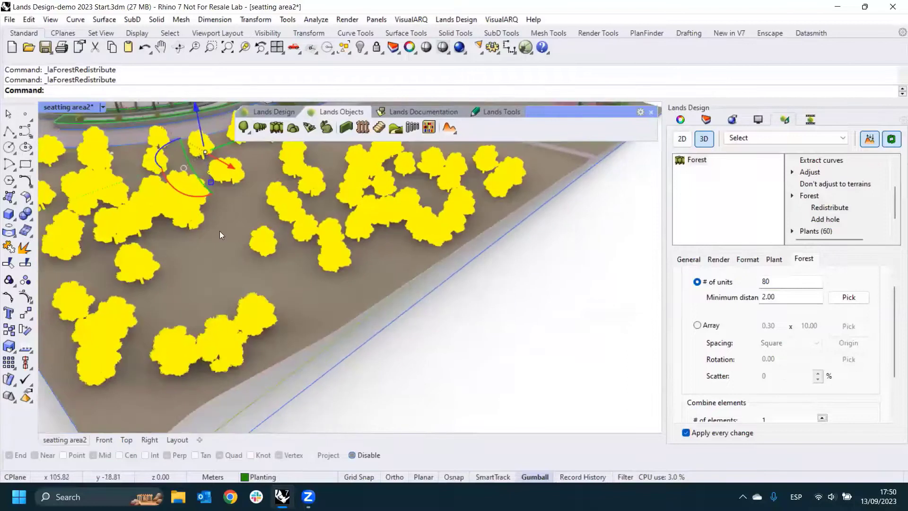
right_drag(256, 277, 259, 209)
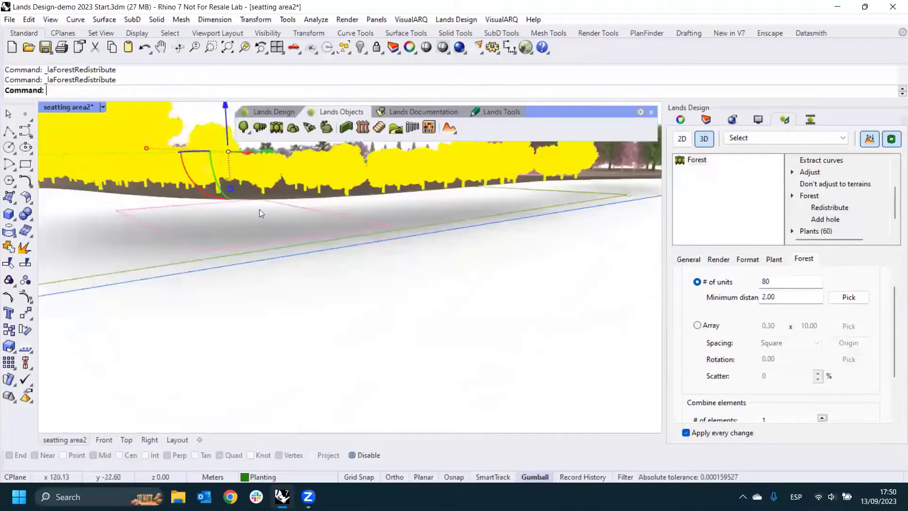
click(825, 220)
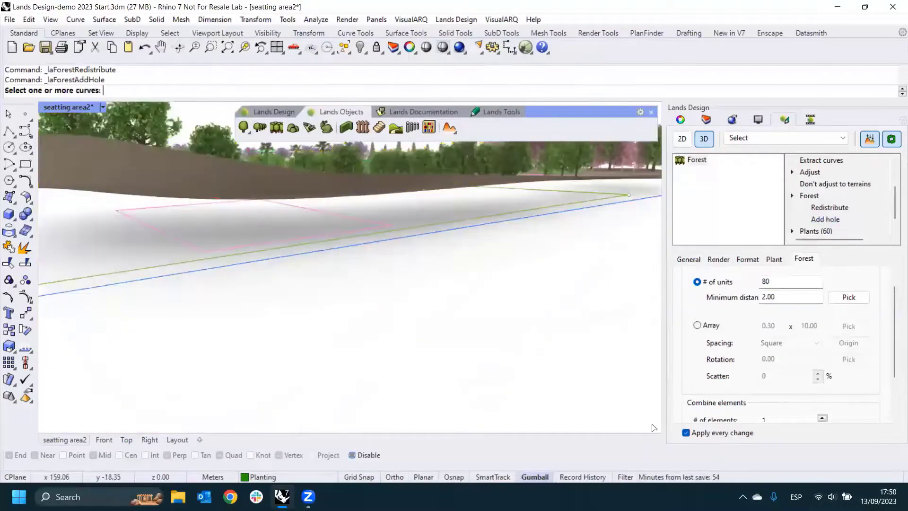
click(153, 228)
key(Return)
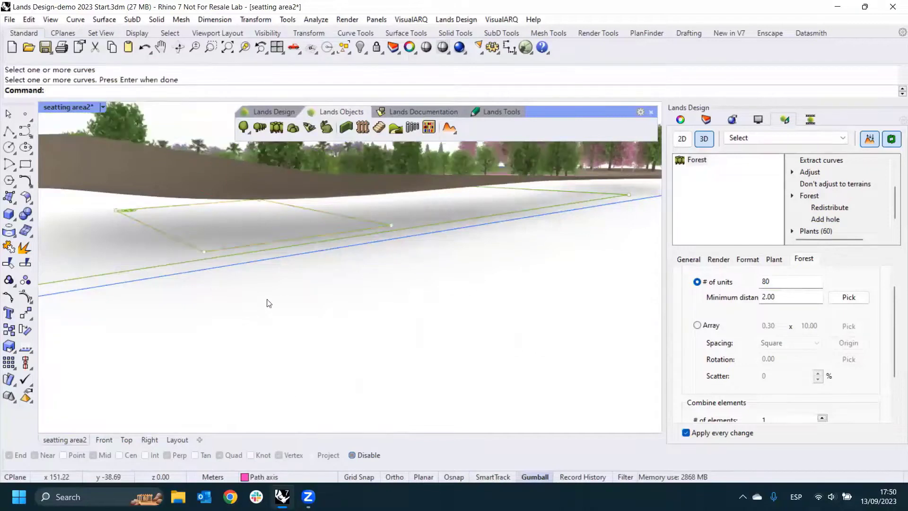
click(299, 263)
right_drag(299, 263, 295, 268)
scroll(296, 268, down, 5)
right_drag(418, 306, 479, 262)
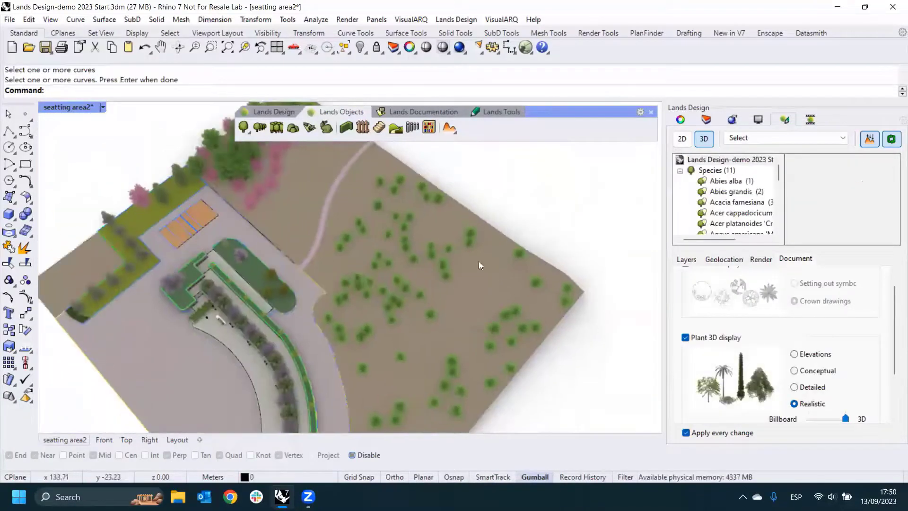
right_drag(483, 318, 506, 287)
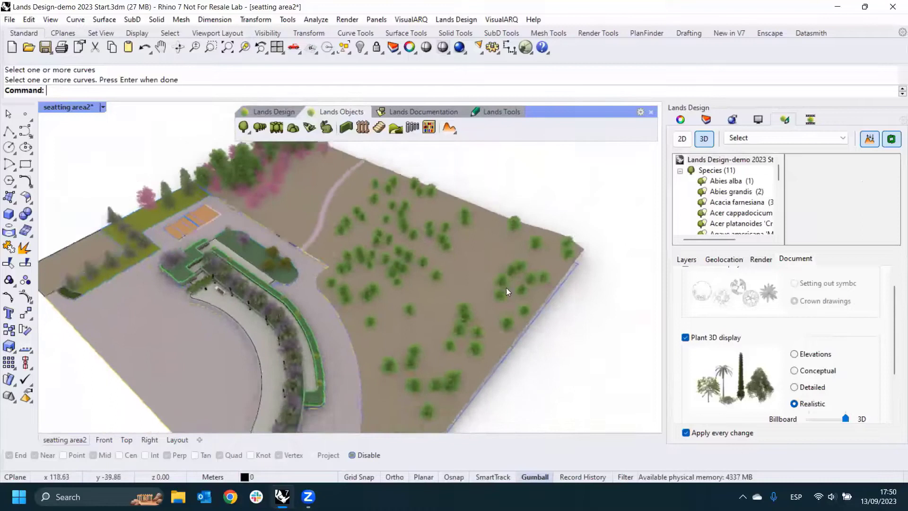
- Select the forest on the terrain and switch its distribution to an array with a spacing of 4
scroll(506, 288, up, 2)
click(497, 258)
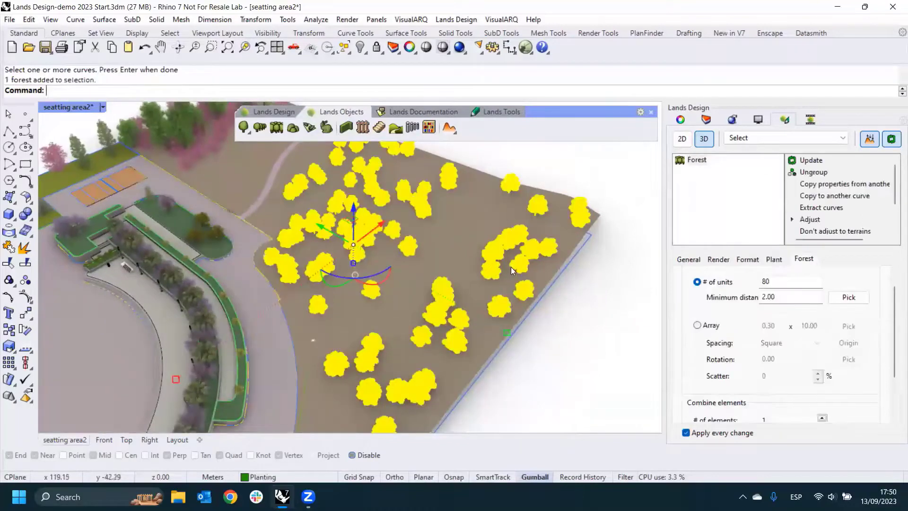
click(697, 325)
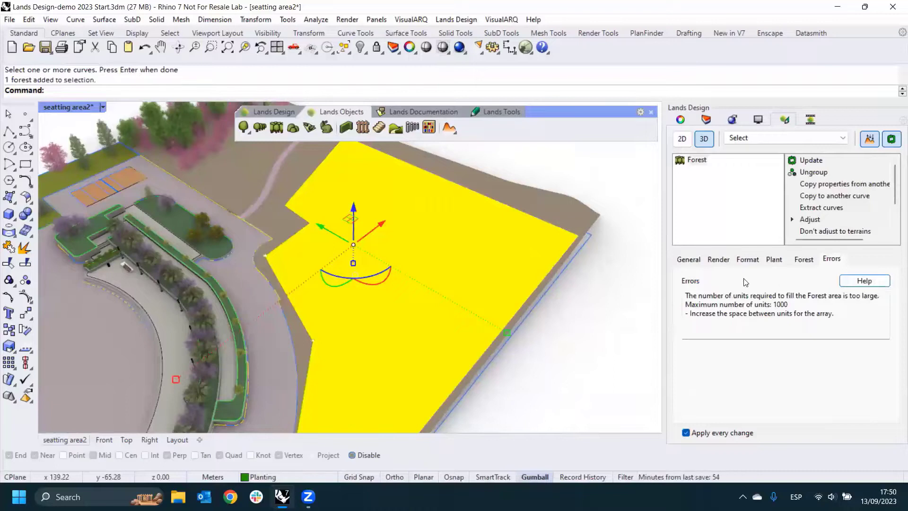
click(805, 260)
drag(778, 329, 757, 329)
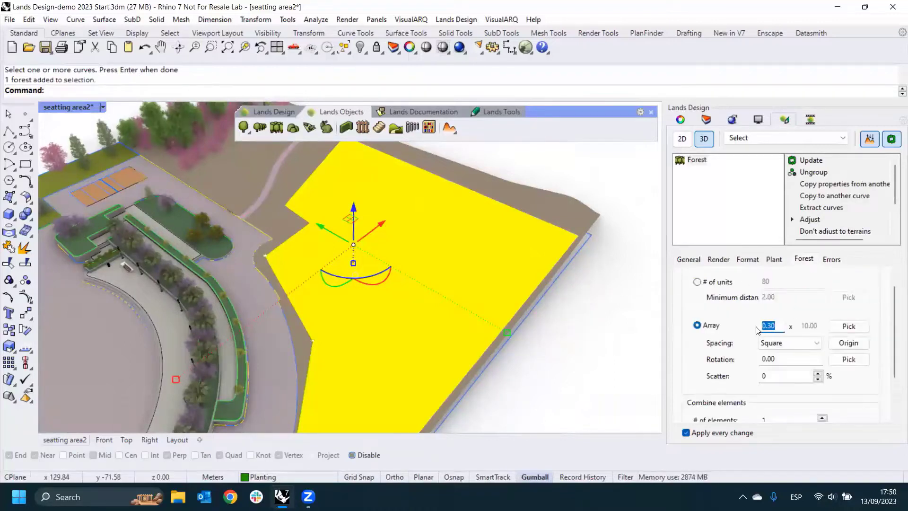
text(4.)
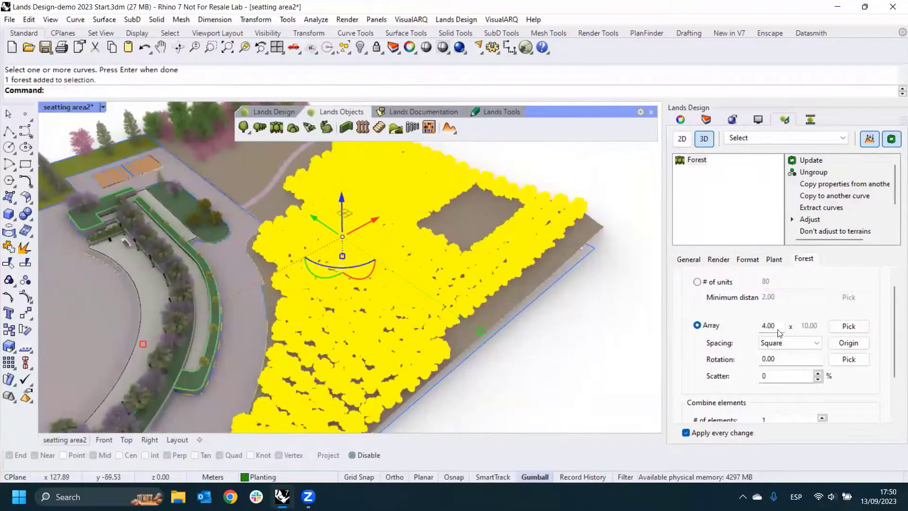
- Set the forest's array spacing to 5 and reselect the forest
drag(780, 331, 748, 326)
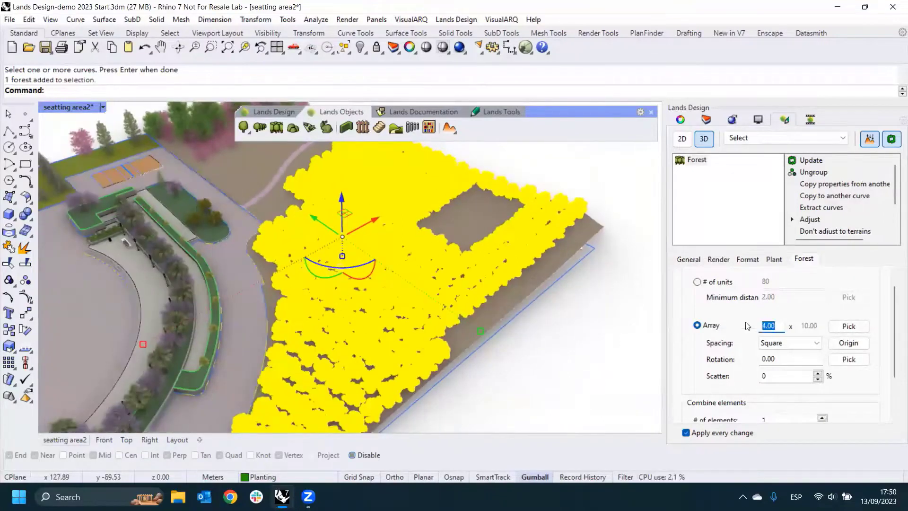
text(5)
key(Return)
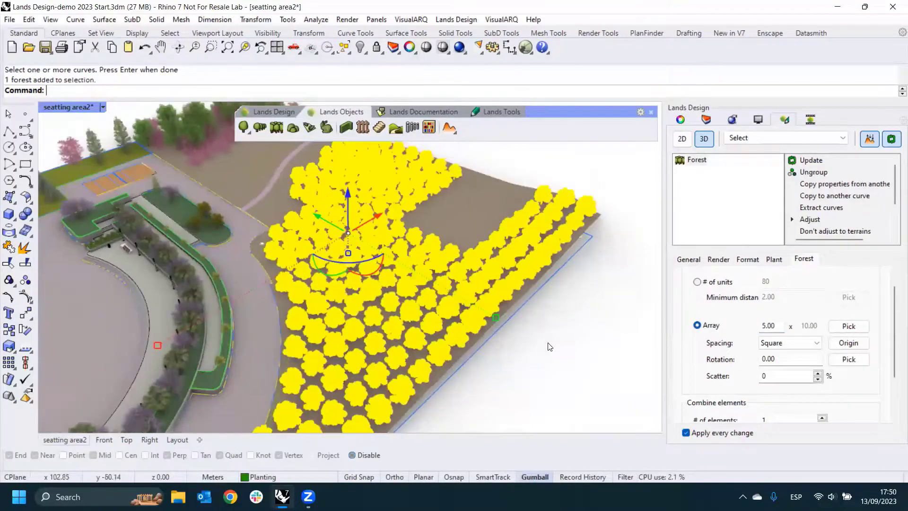
right_drag(529, 330, 490, 276)
key(Escape)
click(490, 276)
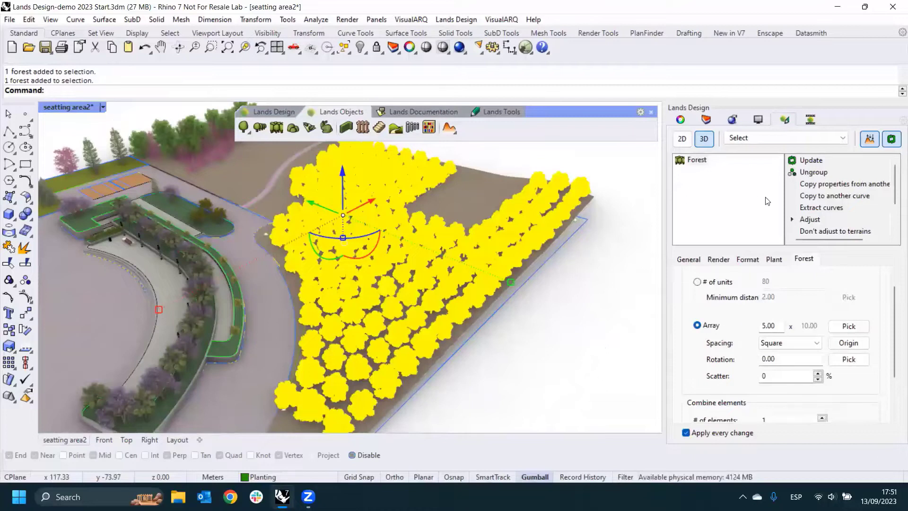
- Set the forest's array spacing to 8
scroll(804, 355, down, 2)
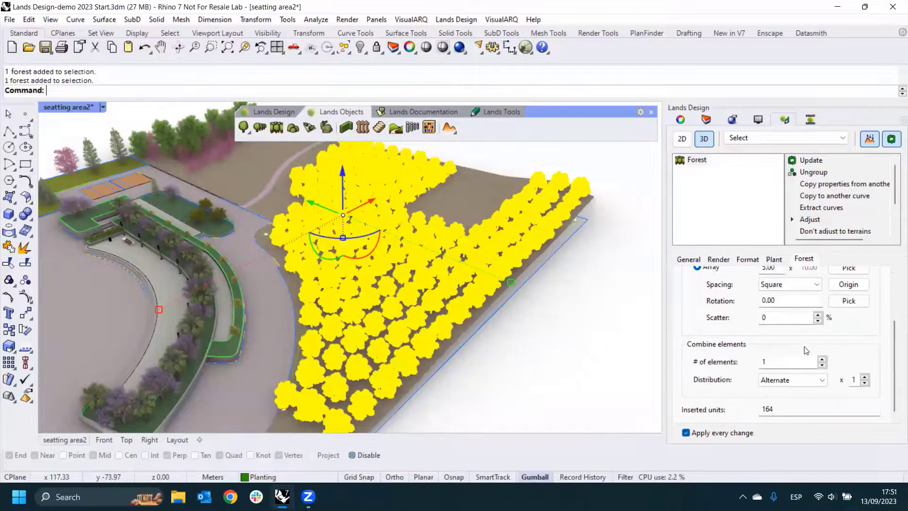
double_click(772, 271)
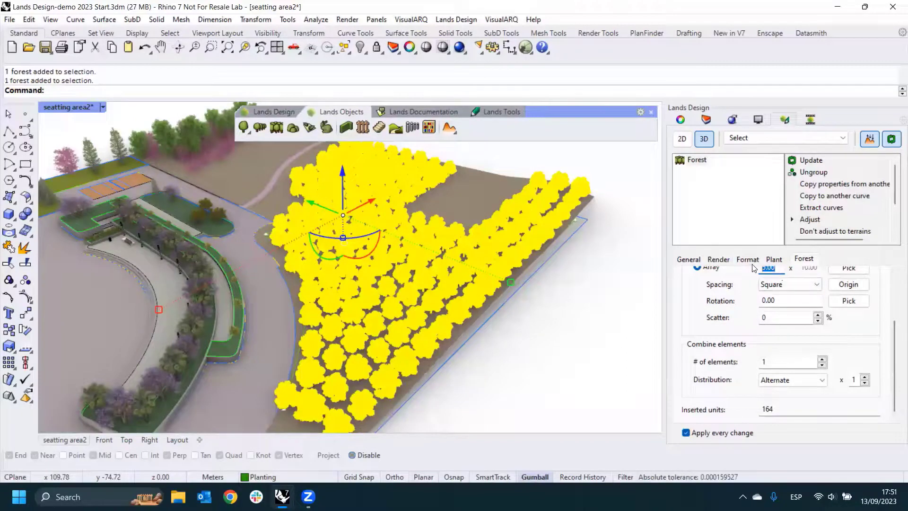
text(8)
key(Return)
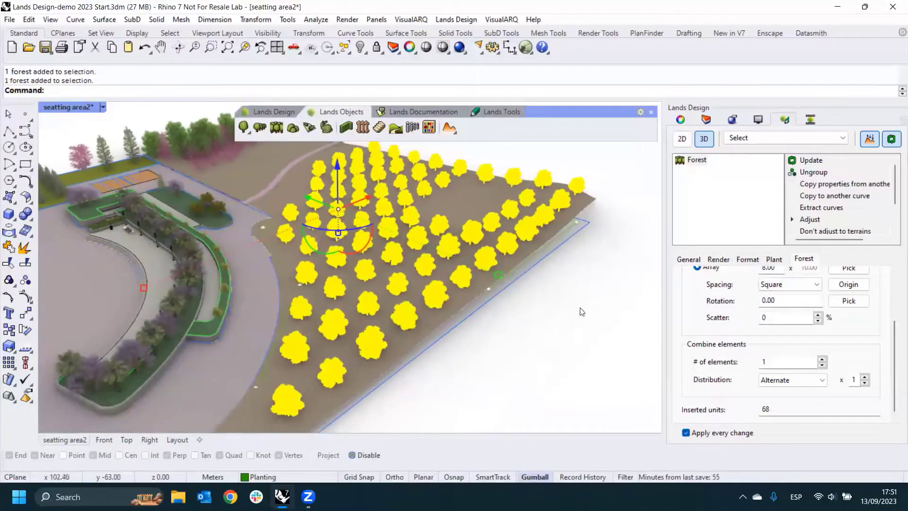
- Combine 2 elements in the forest and change the second one's species to Cedrus deodara
click(823, 360)
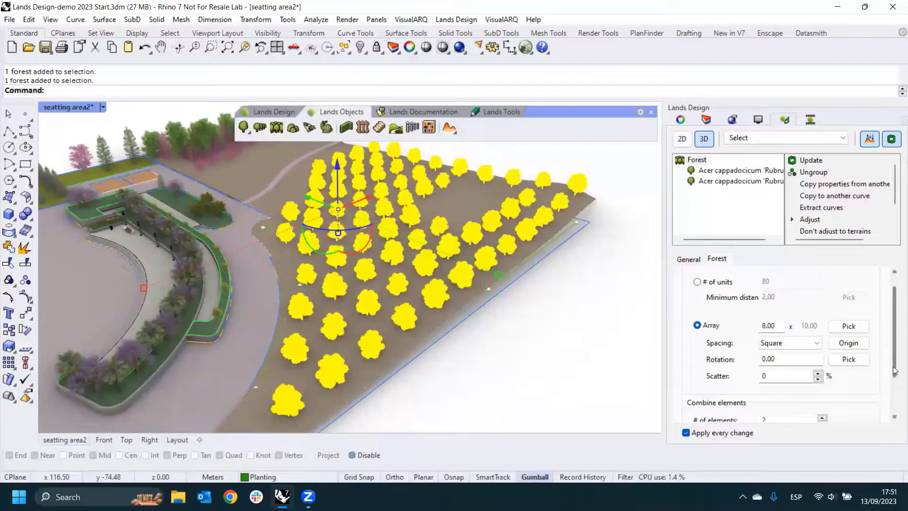
scroll(880, 375, down, 1)
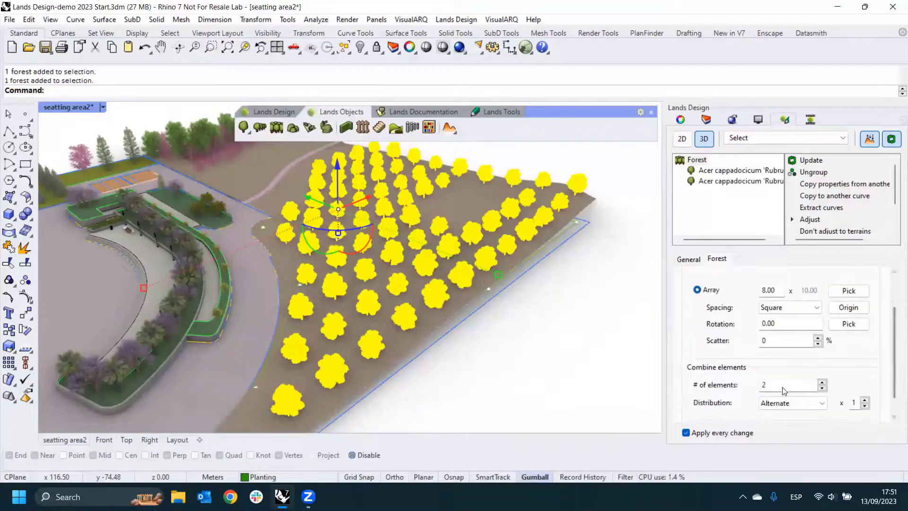
click(715, 176)
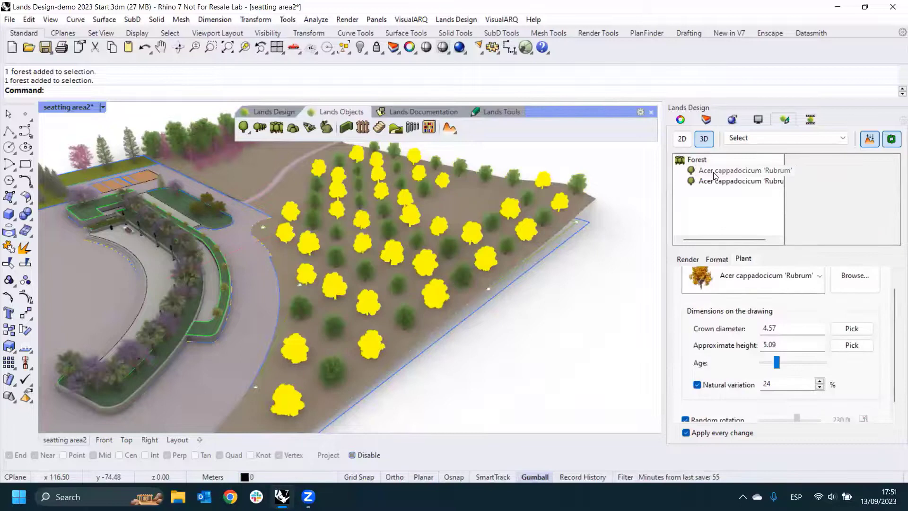
click(717, 181)
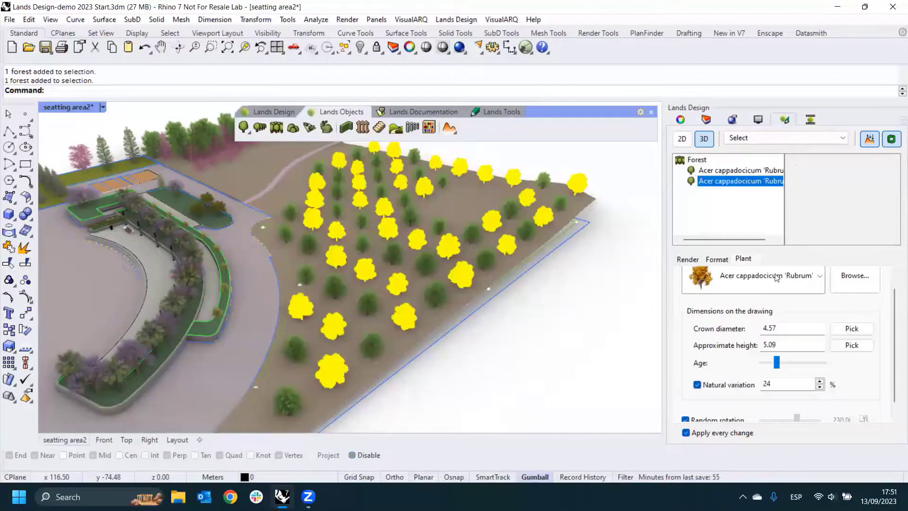
click(821, 279)
scroll(765, 257, down, 1)
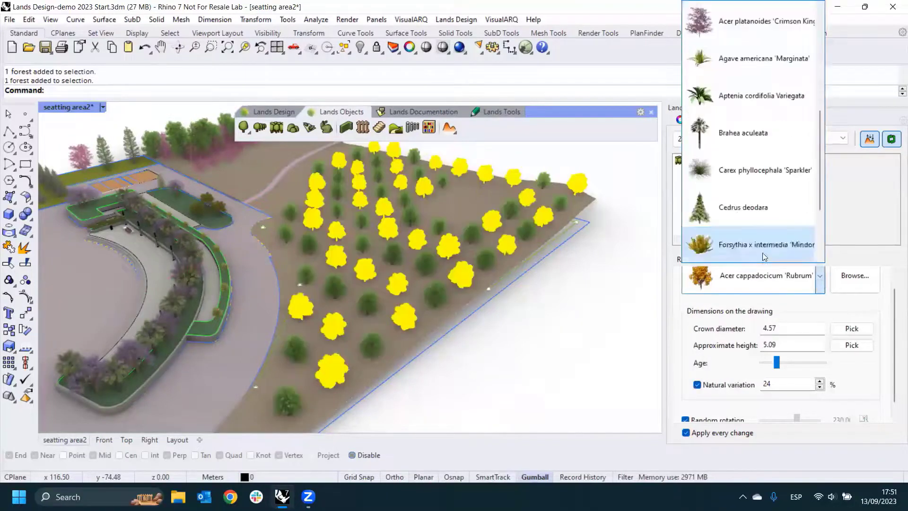
click(750, 210)
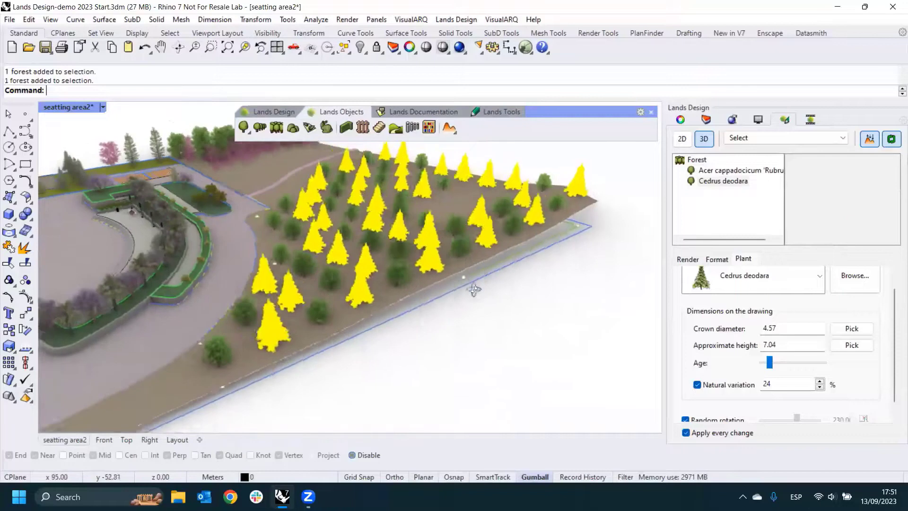
- Raise the age of the Cedrus deodara trees to an approximate height of 8.00, and deselect the forest
drag(770, 362, 772, 365)
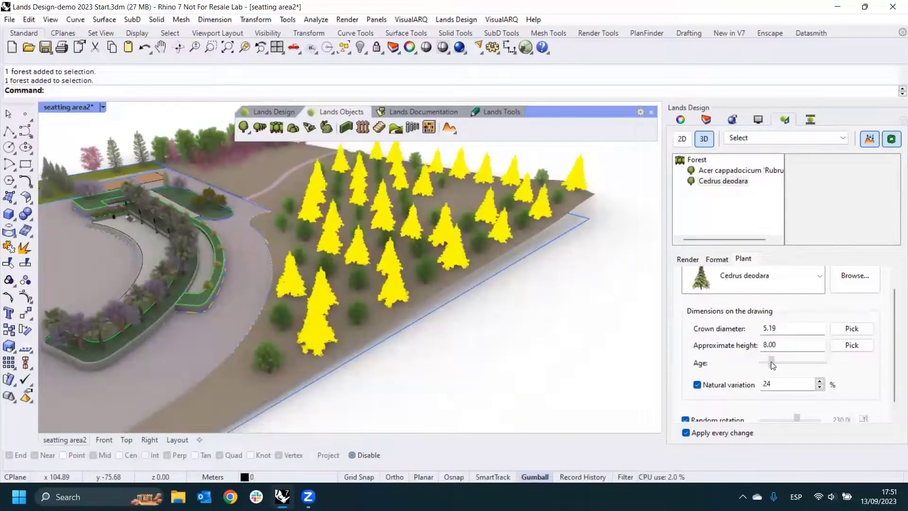
click(819, 276)
click(535, 314)
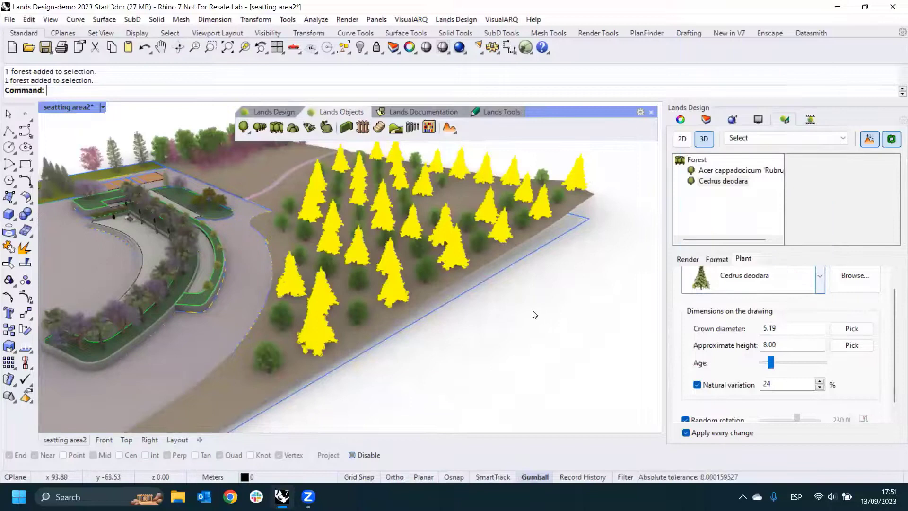
click(458, 305)
right_drag(458, 305, 412, 269)
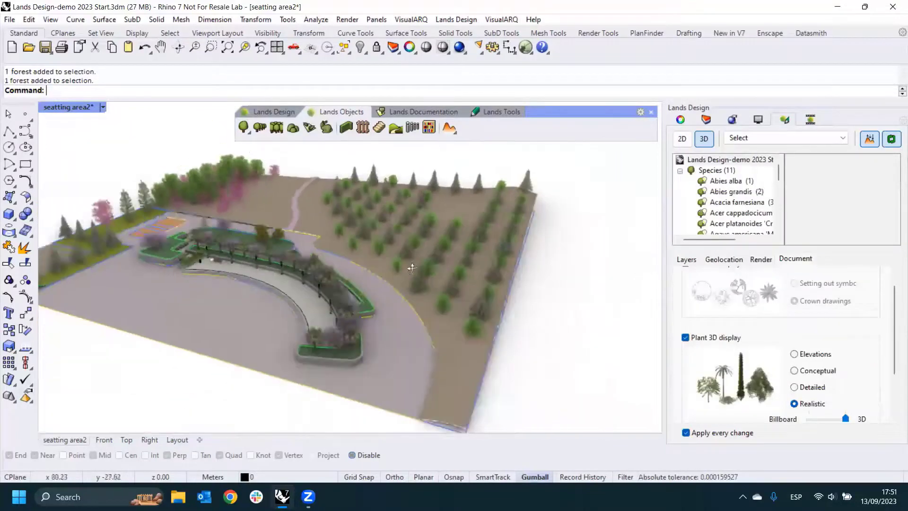
- Examine the mixed forest rows and the properties of the plant row along the curved seating area, and deselect the row
scroll(364, 232, up, 5)
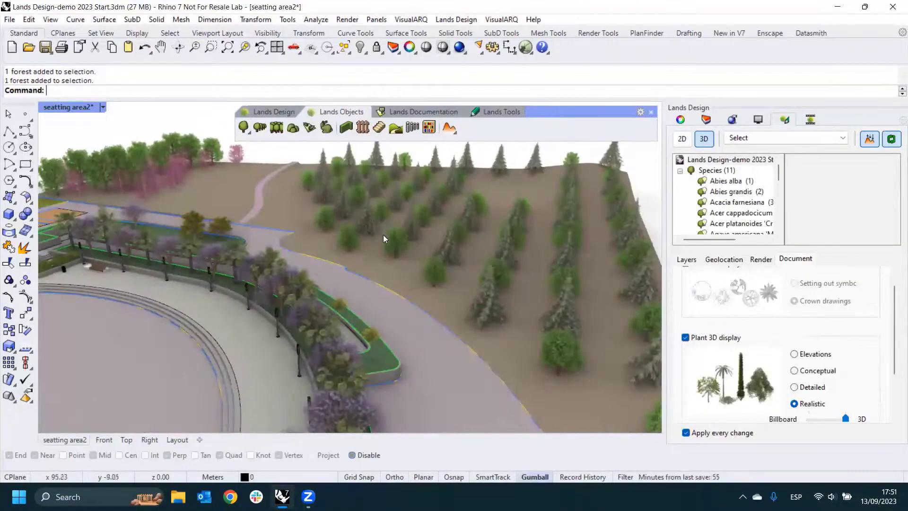
scroll(430, 251, down, 5)
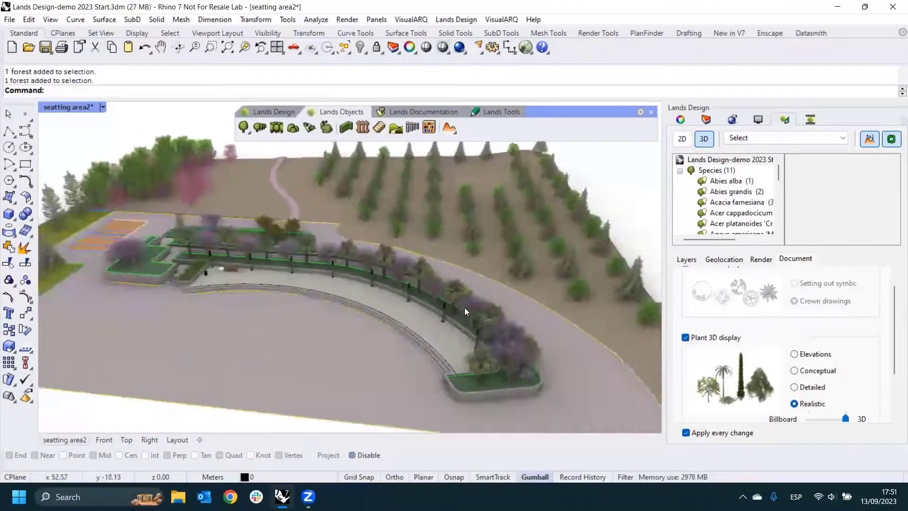
scroll(464, 308, up, 3)
click(487, 300)
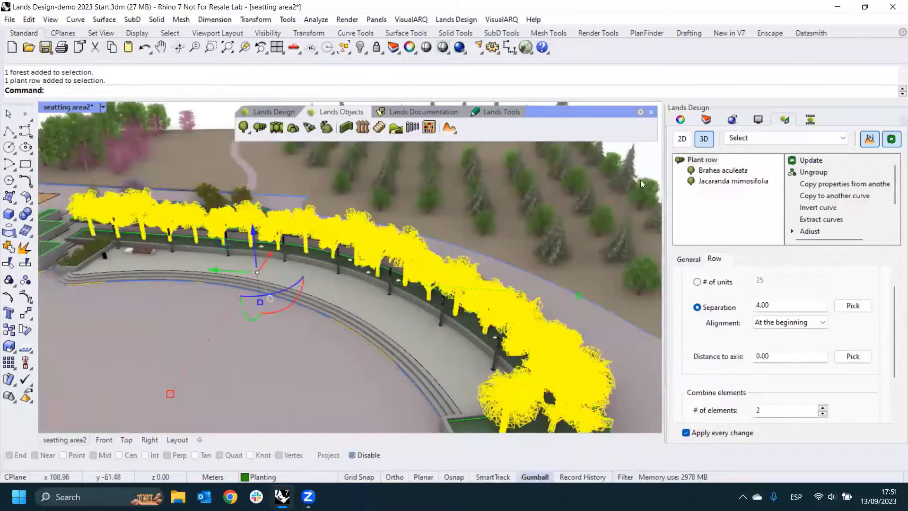
scroll(474, 259, down, 5)
scroll(500, 256, down, 1)
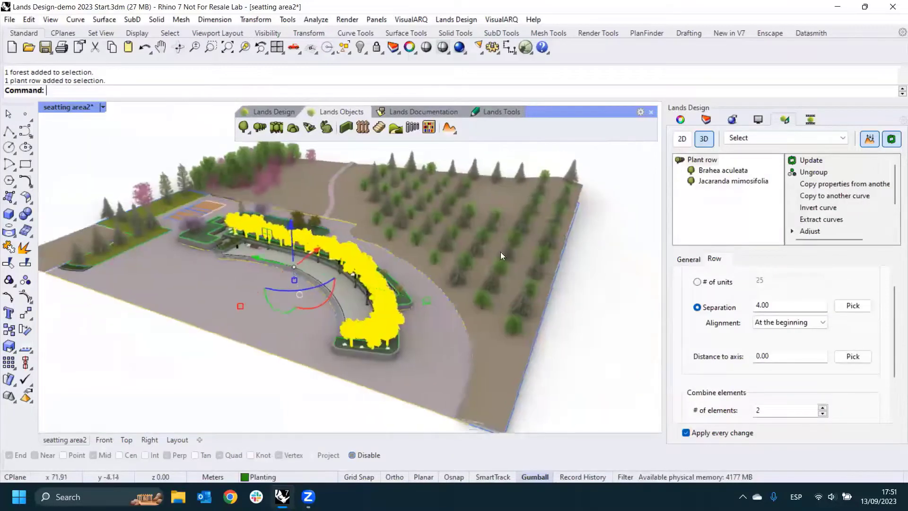
click(574, 262)
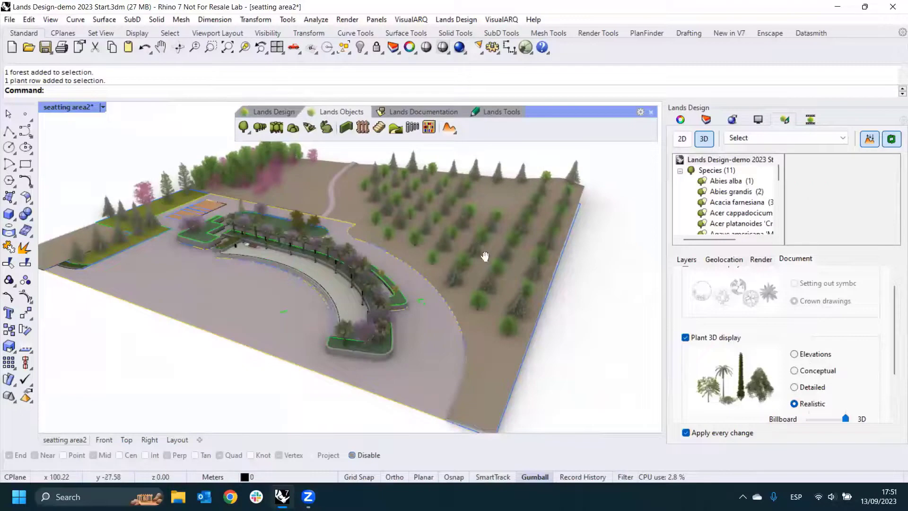
- Start a groundcover, show all plant types in the plant database, and choose Ficus pumila as its species
scroll(480, 264, up, 2)
scroll(461, 268, up, 1)
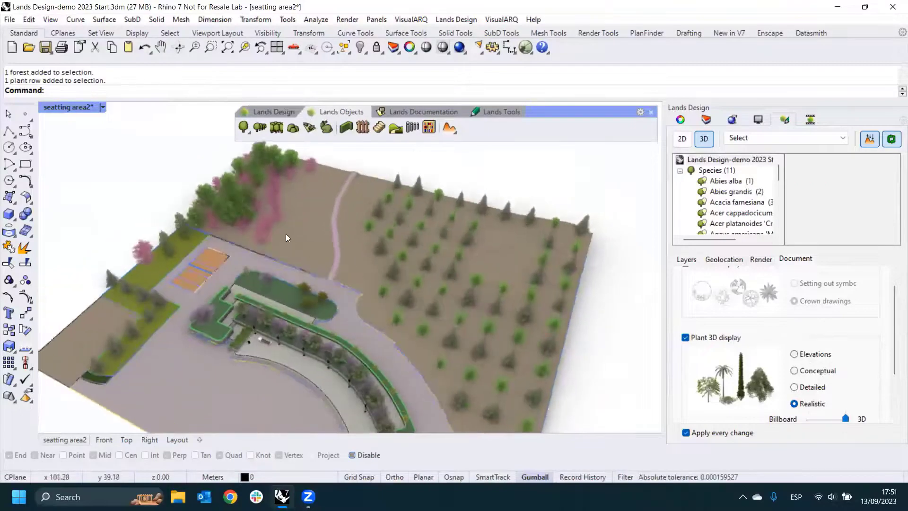
scroll(288, 233, up, 2)
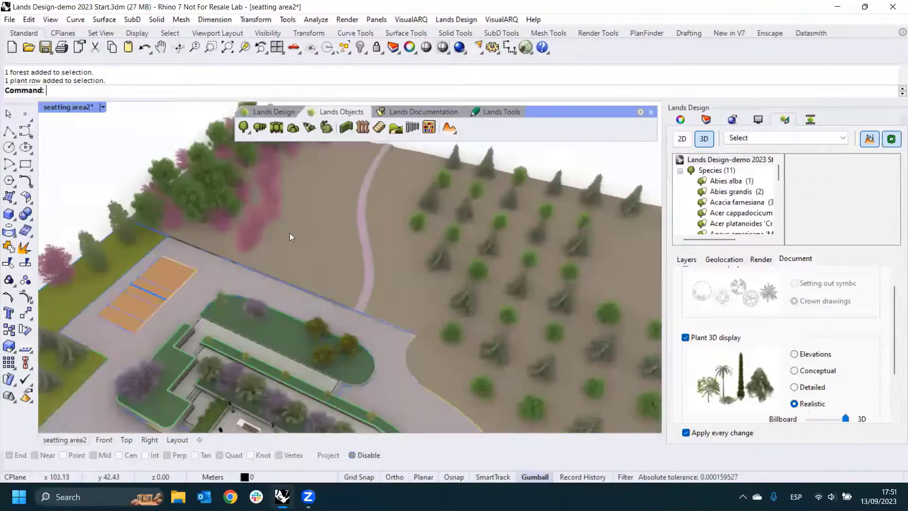
click(308, 129)
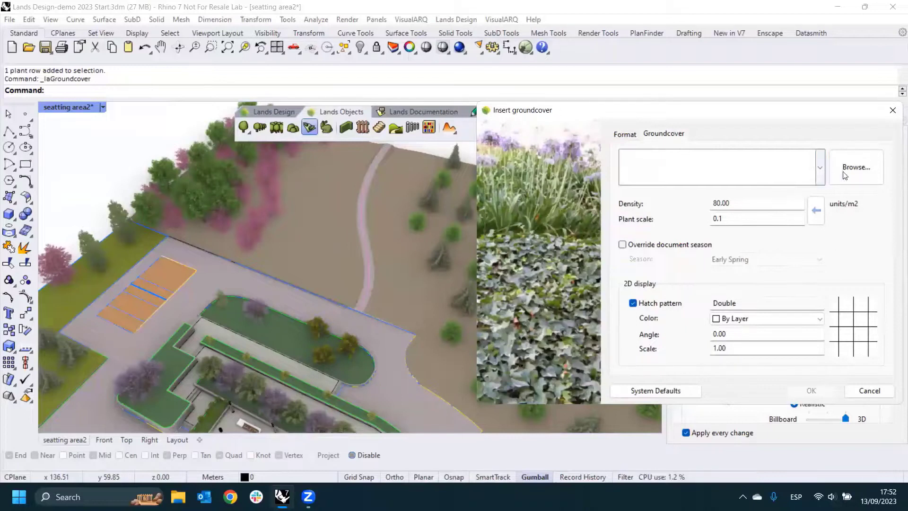
click(689, 166)
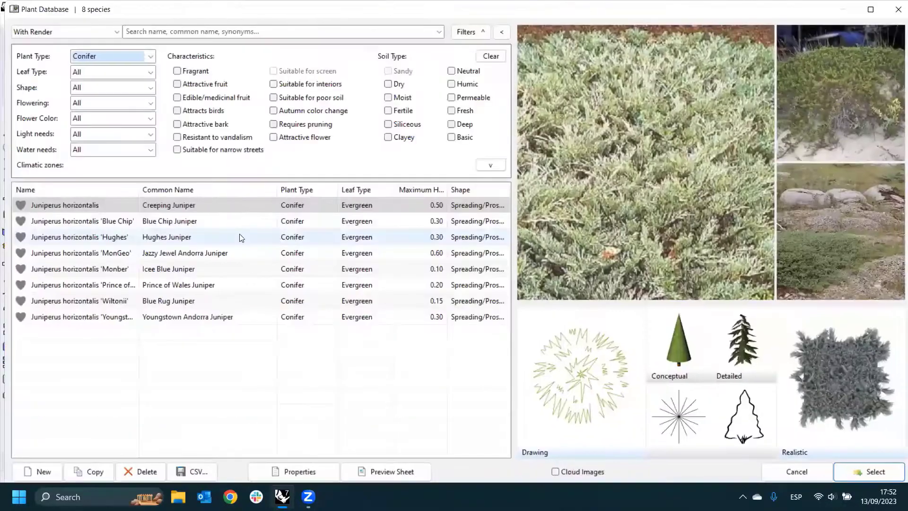
click(240, 237)
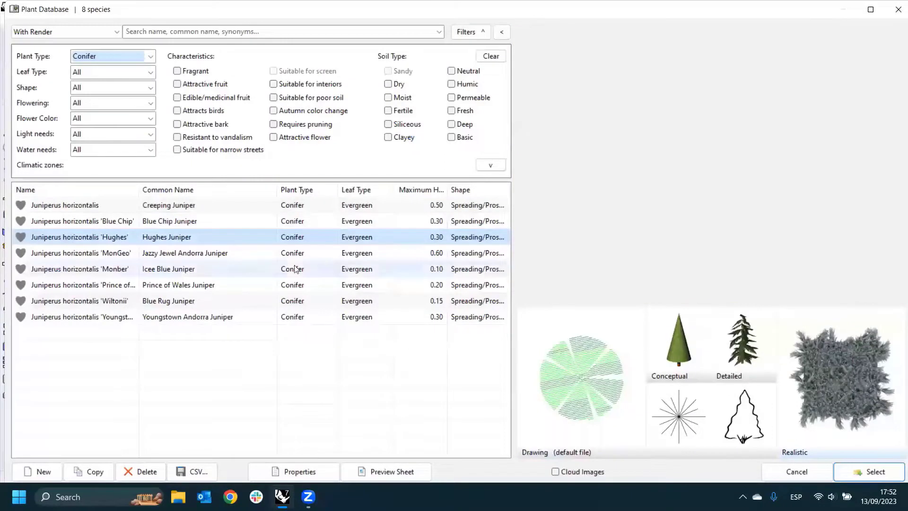
click(127, 207)
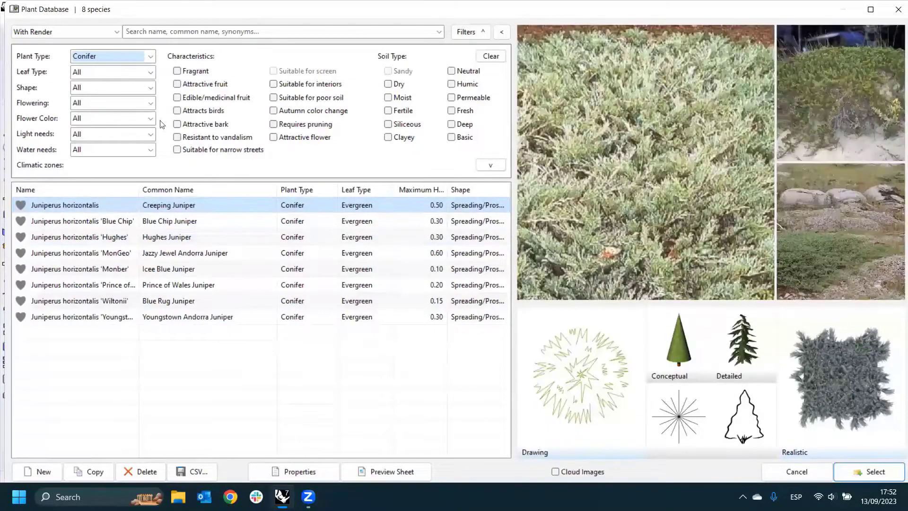
click(151, 56)
click(125, 70)
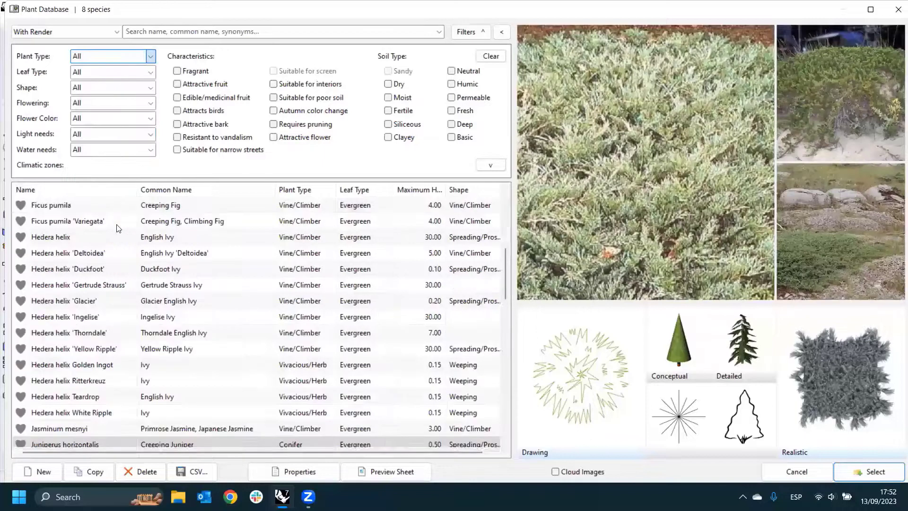
click(110, 211)
scroll(259, 260, up, 6)
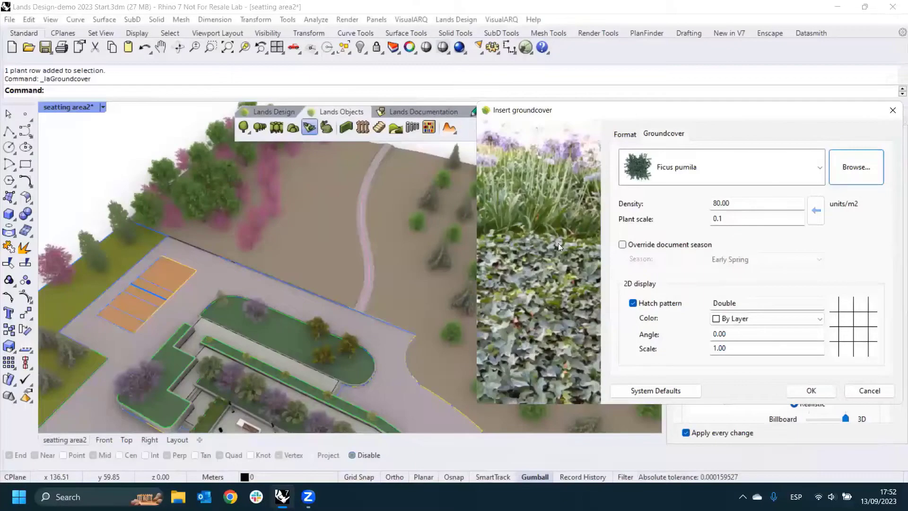
- Insert the groundcover with a rectangular boundary on the terrain between the pink trees and the winding path
click(811, 391)
scroll(285, 244, up, 10)
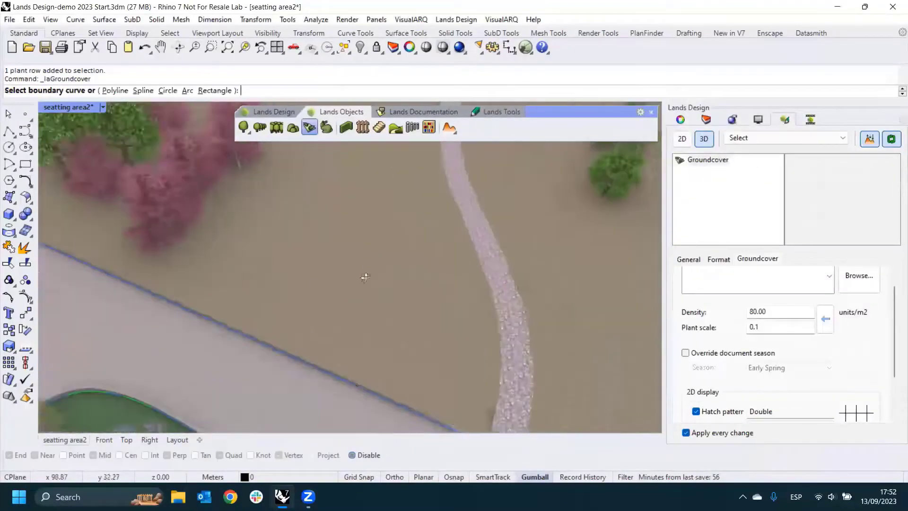
click(210, 91)
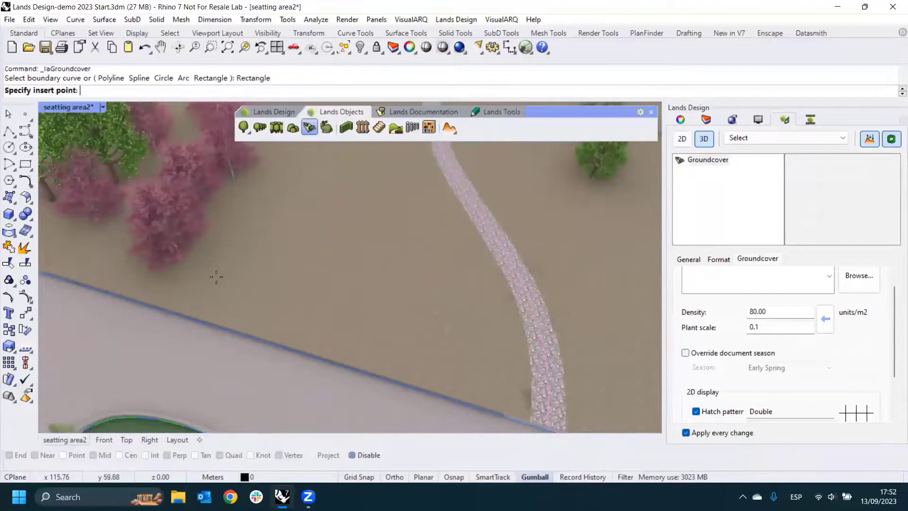
click(404, 283)
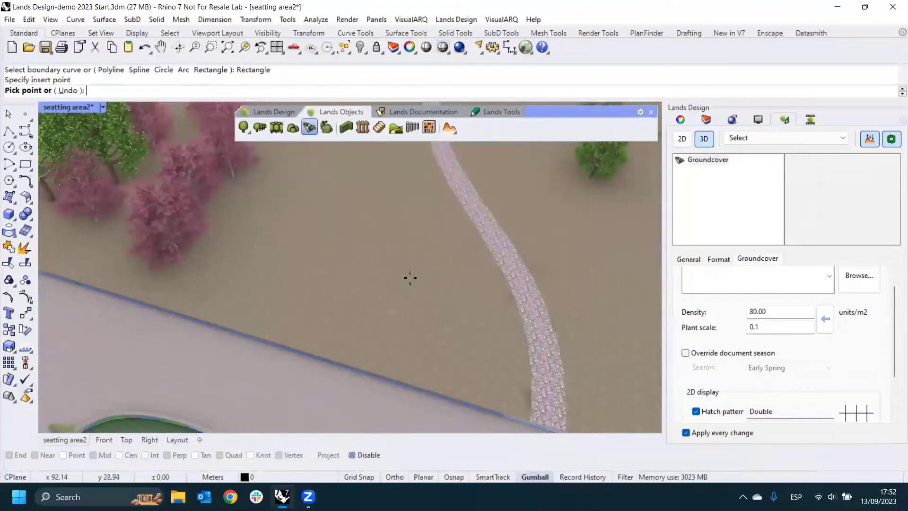
click(456, 262)
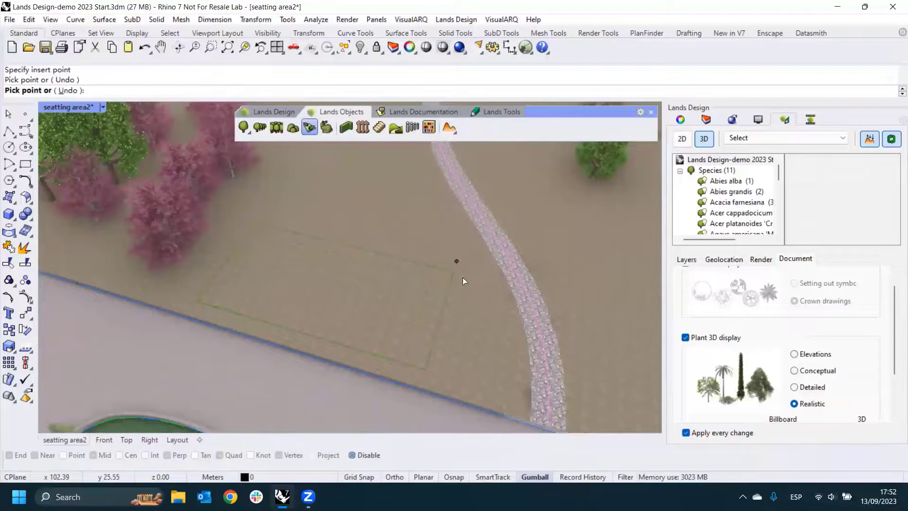
key(Return)
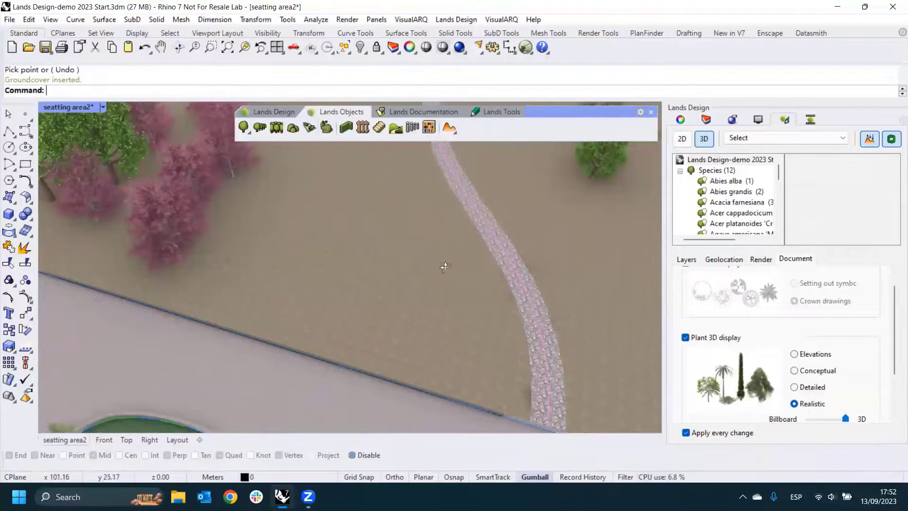
- Set the seatting area2 view to Wireframe display to expose the inserted groundcover
scroll(242, 249, up, 5)
scroll(241, 245, down, 5)
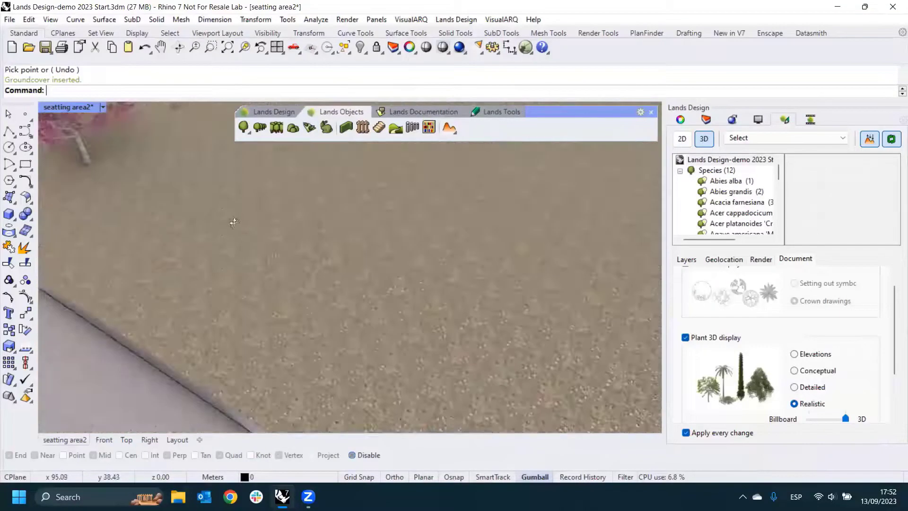
scroll(255, 223, down, 3)
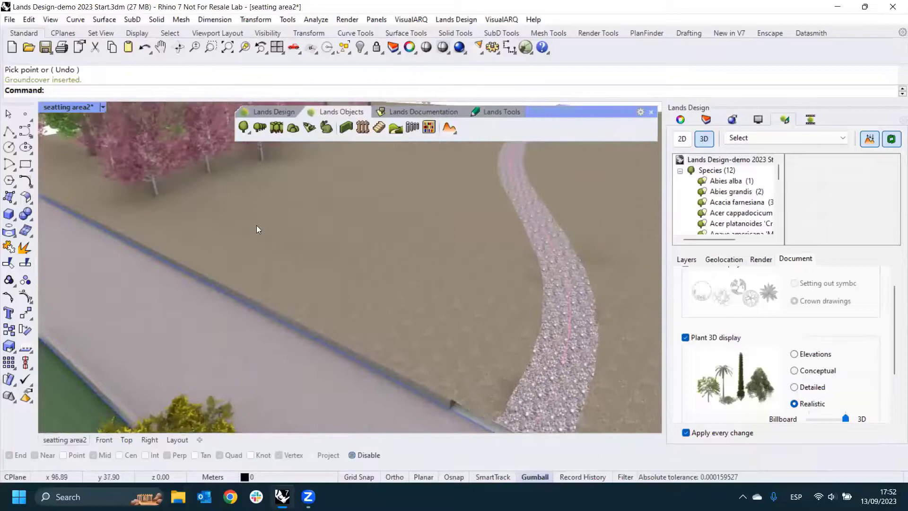
scroll(256, 237, down, 3)
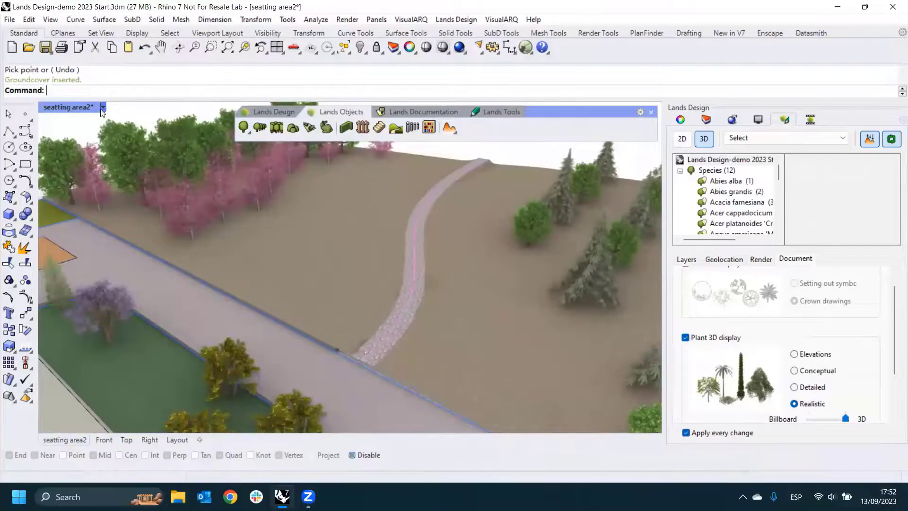
click(103, 107)
click(147, 49)
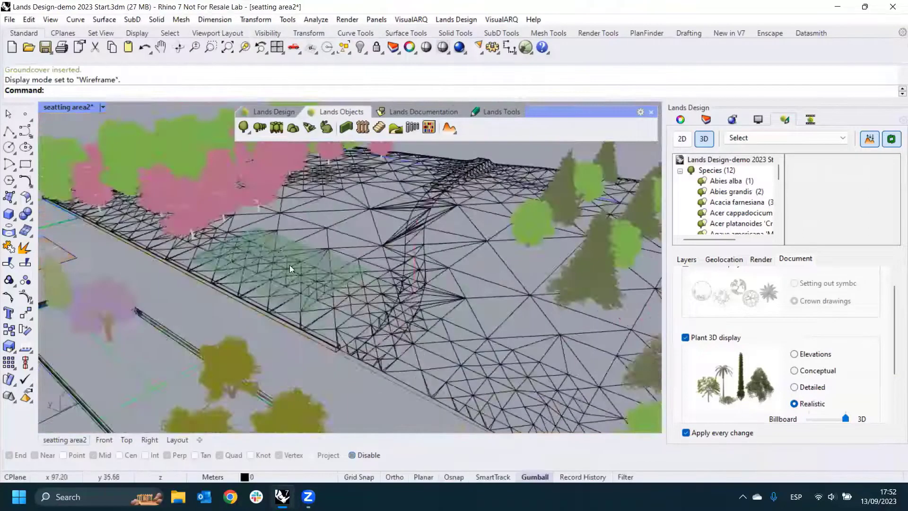
- Set the plant scale of the Ficus pumila groundcover on the terrain to 0.6
click(371, 262)
mouse_move(371, 262)
right_down()
mouse_move(287, 242)
mouse_move(369, 261)
right_up()
scroll(308, 246, up, 3)
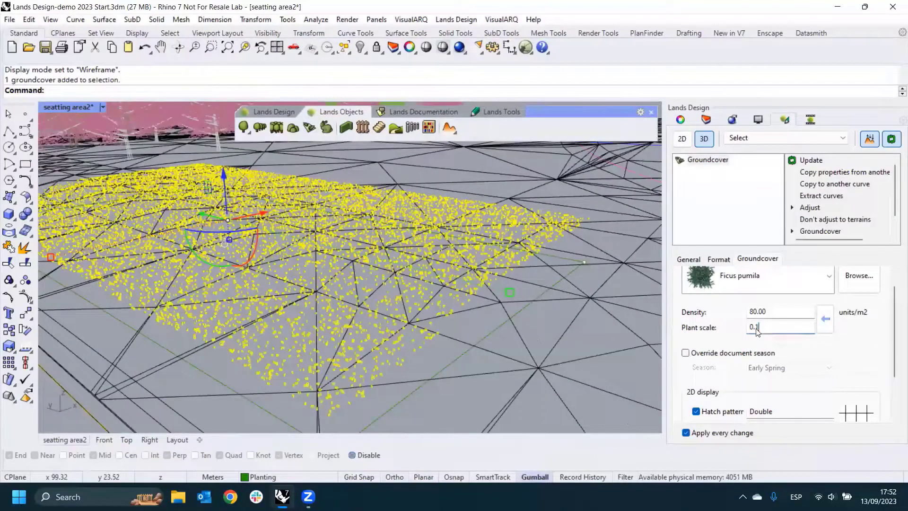
drag(762, 331, 757, 332)
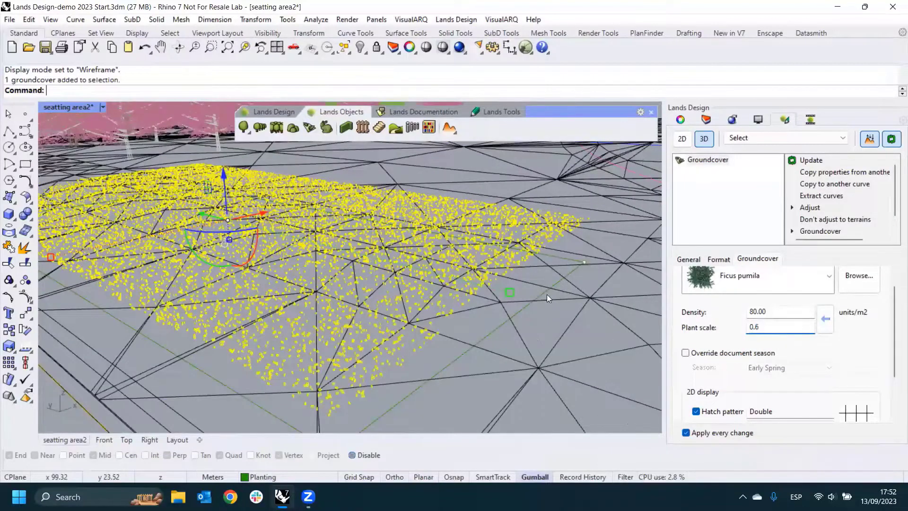
- Set the seatting area2 view back to Rendered display and deselect the groundcover
mouse_move(547, 294)
right_down()
mouse_move(537, 282)
mouse_move(558, 303)
right_up()
click(104, 110)
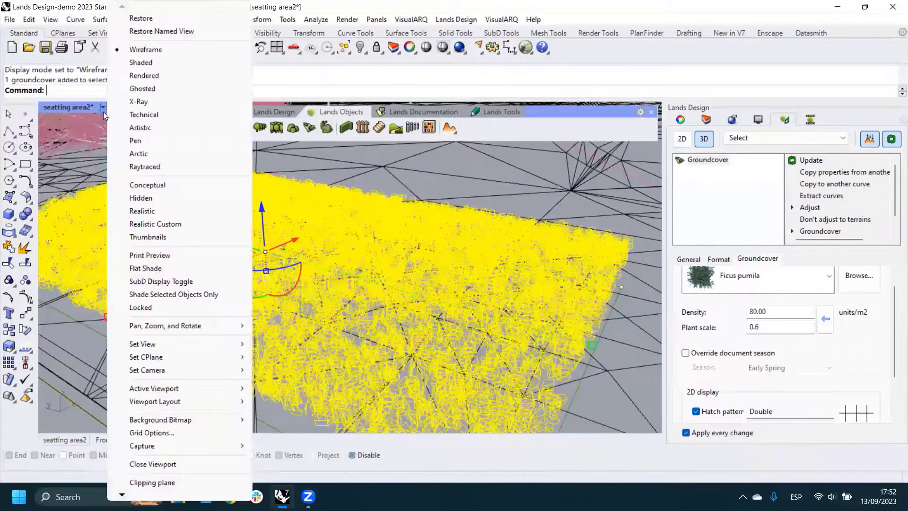
click(142, 77)
key(Escape)
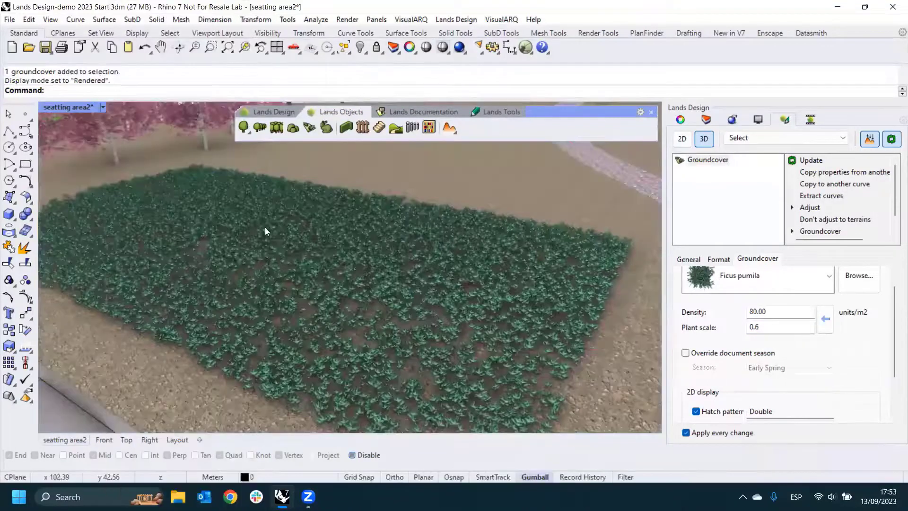
scroll(313, 248, down, 4)
right_drag(313, 249, 367, 308)
shift+right_drag(303, 345, 298, 326)
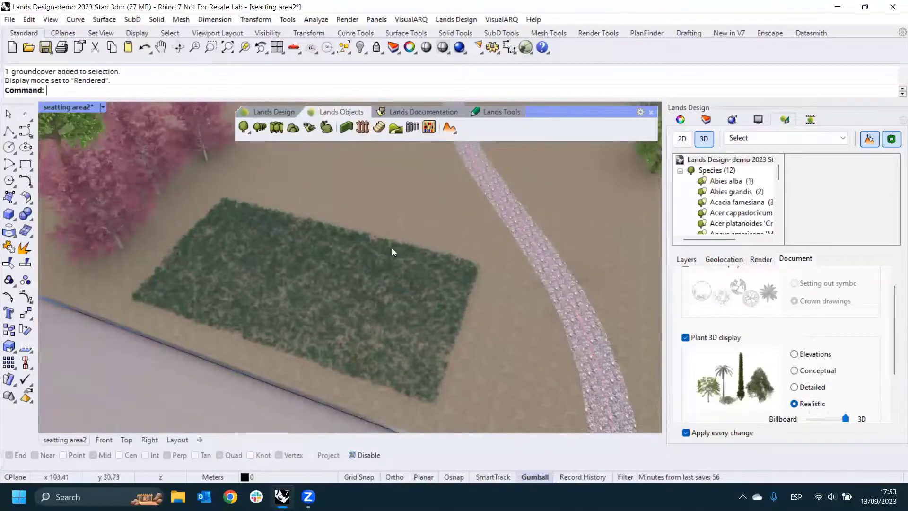
- In the Top view, widen the groundcover's end beside the pink trees by moving its outer boundary corner away from the seating area
click(126, 440)
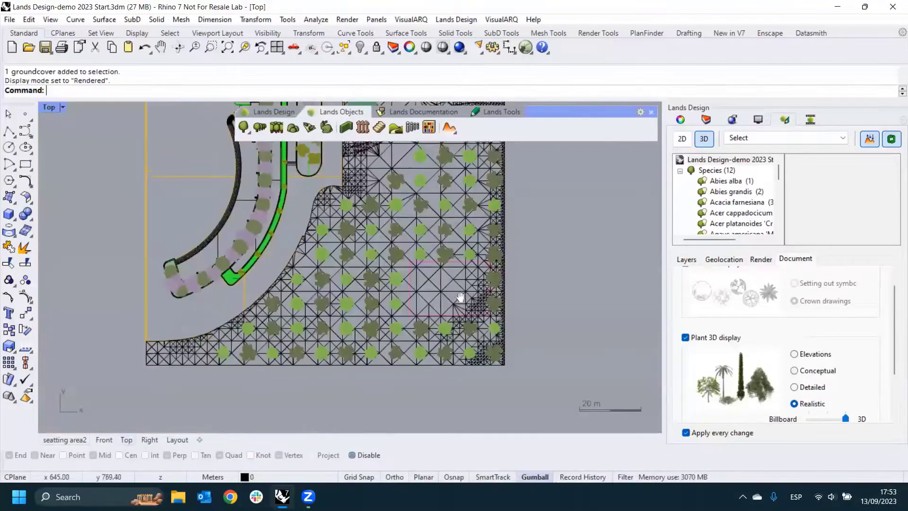
scroll(460, 297, up, 8)
click(317, 222)
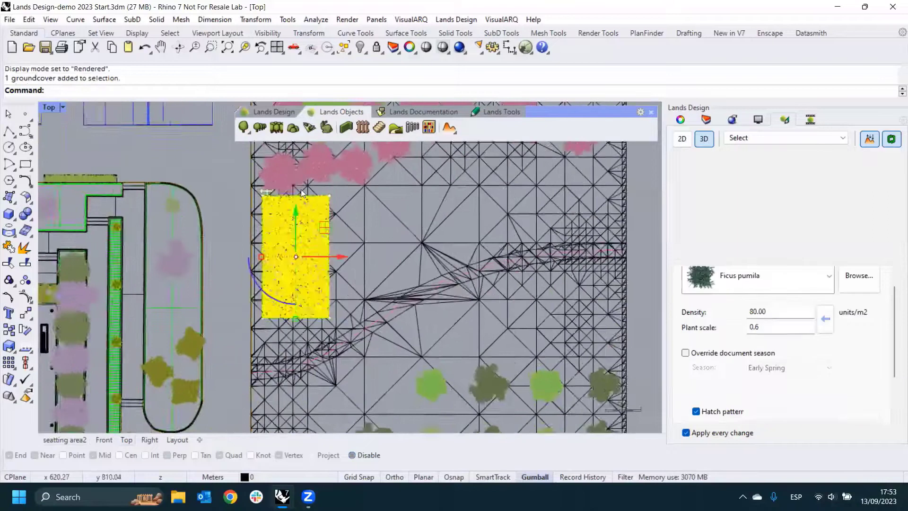
click(329, 194)
scroll(333, 193, up, 5)
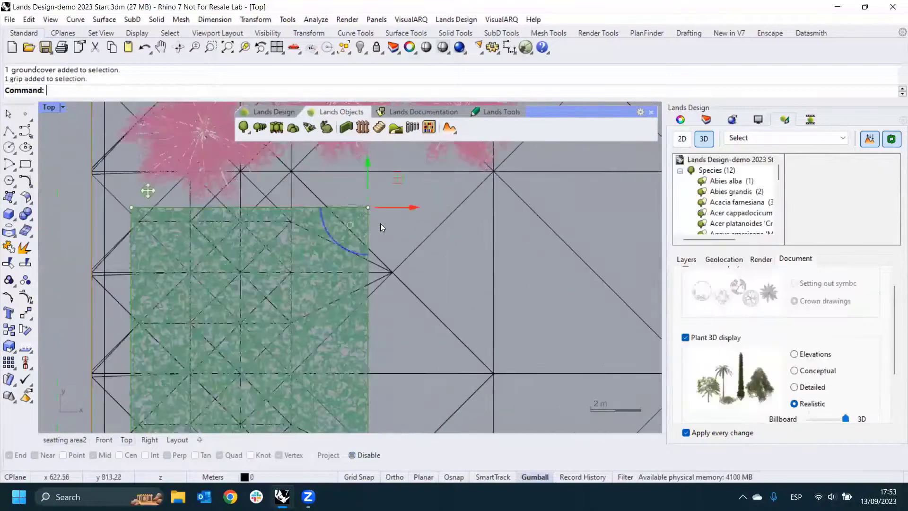
drag(402, 208, 330, 209)
scroll(303, 269, down, 5)
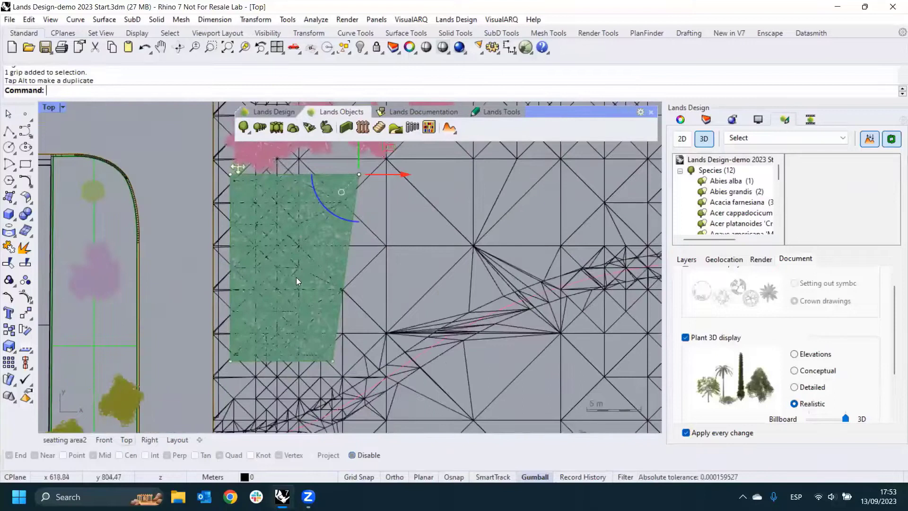
scroll(318, 261, down, 3)
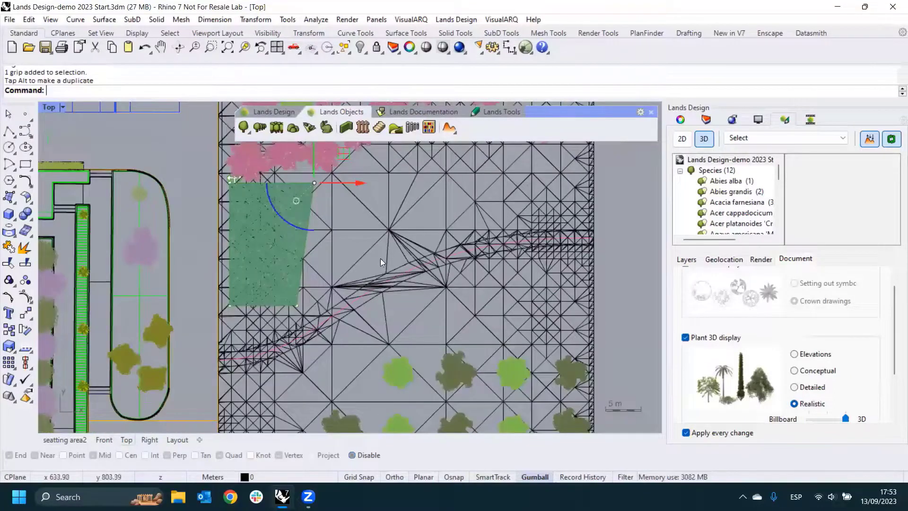
- Extend the mixed forest's boundary toward the winding path by moving its inner corner point outward, and deselect the forest
right_drag(421, 280, 424, 223)
click(401, 333)
right_drag(373, 301, 371, 291)
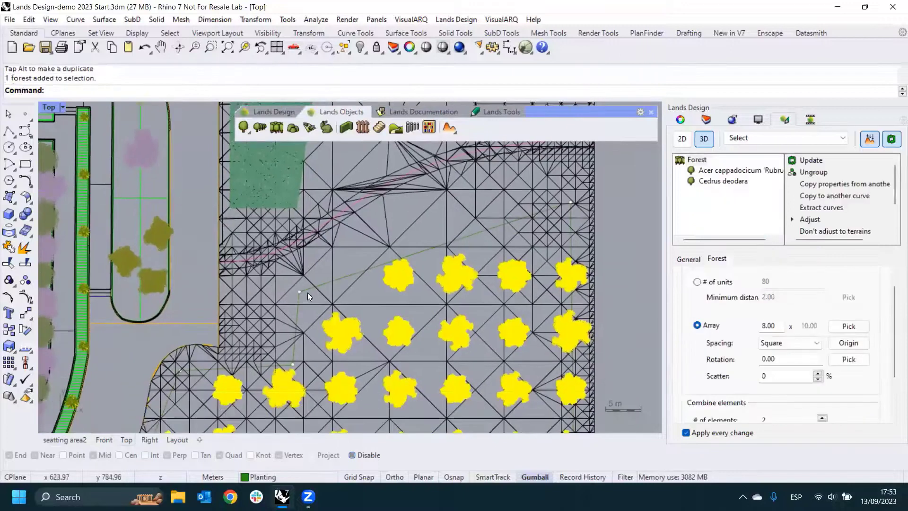
click(300, 292)
drag(257, 278, 257, 279)
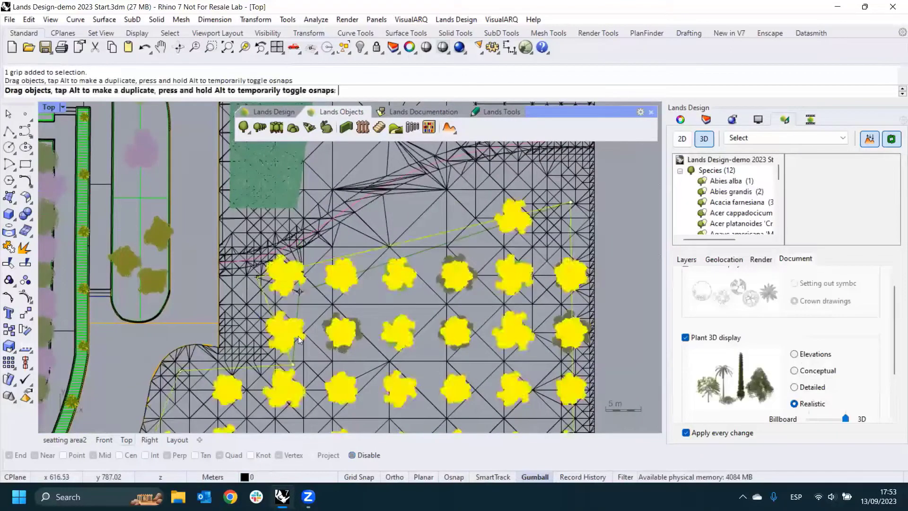
key(Escape)
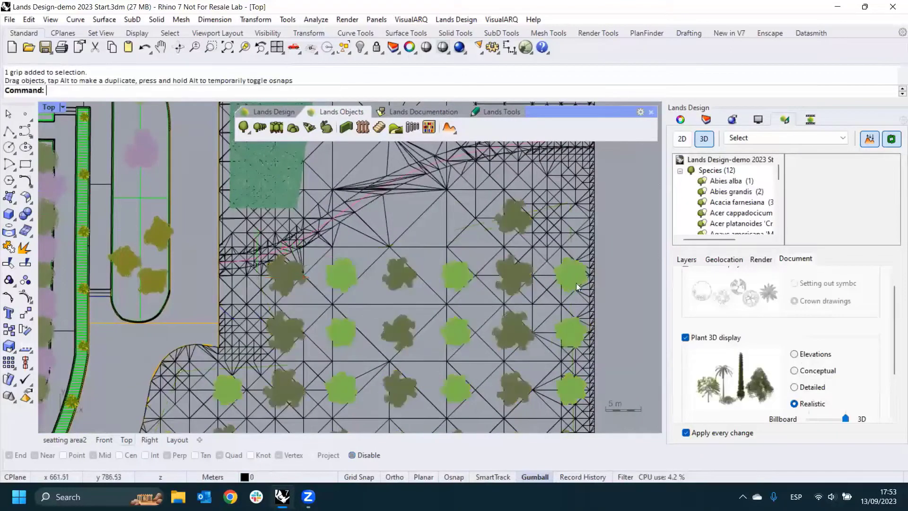
- In the seatting area2 view, select the rounded planter wall around the purple tree and isolate it
click(66, 442)
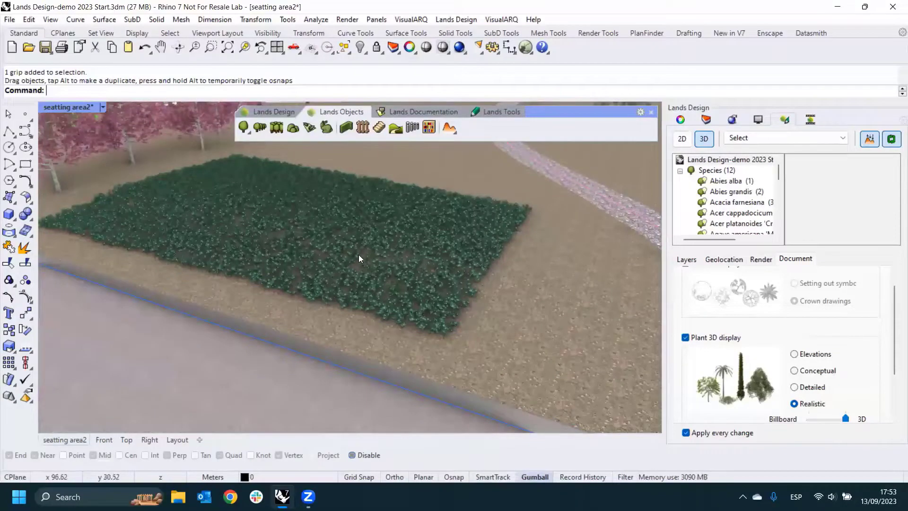
scroll(412, 252, down, 5)
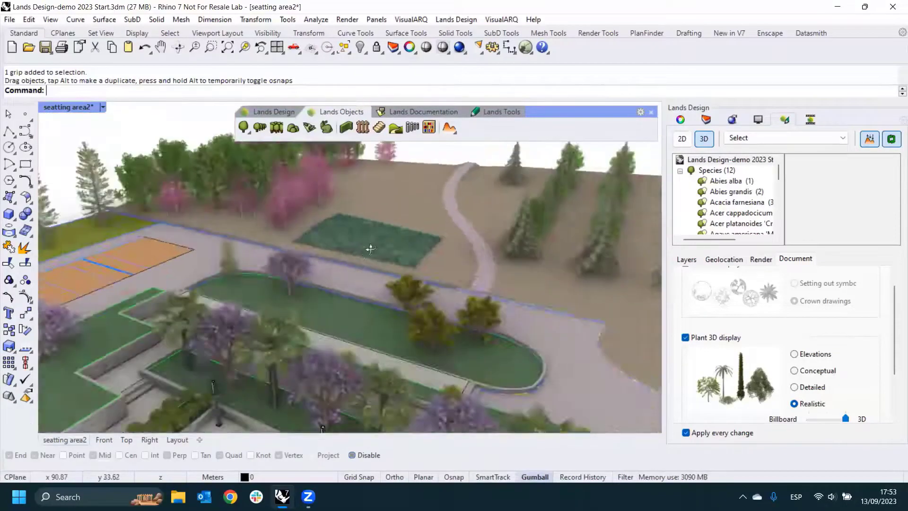
right_drag(370, 249, 395, 231)
right_drag(265, 352, 377, 332)
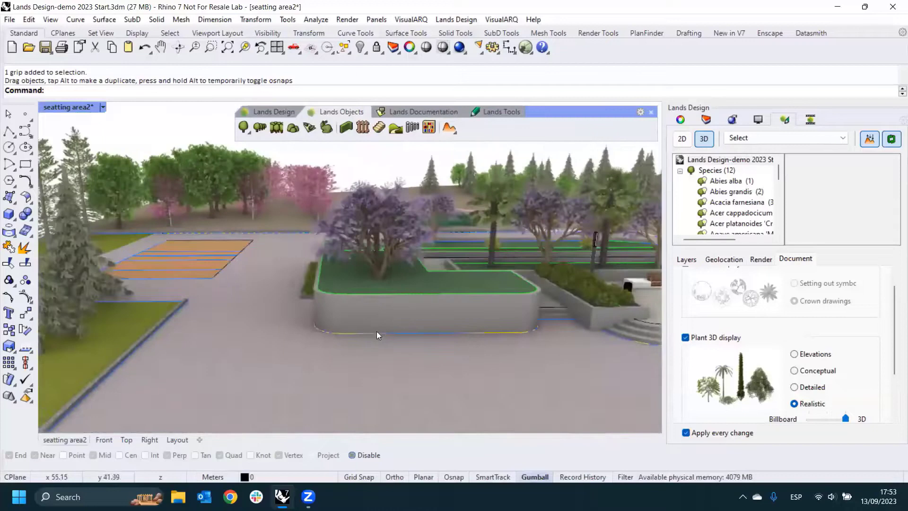
click(412, 311)
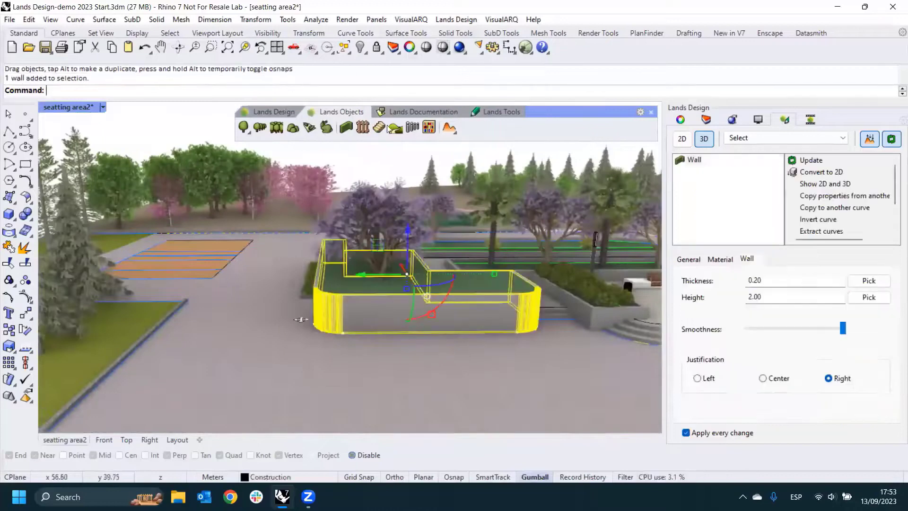
click(365, 54)
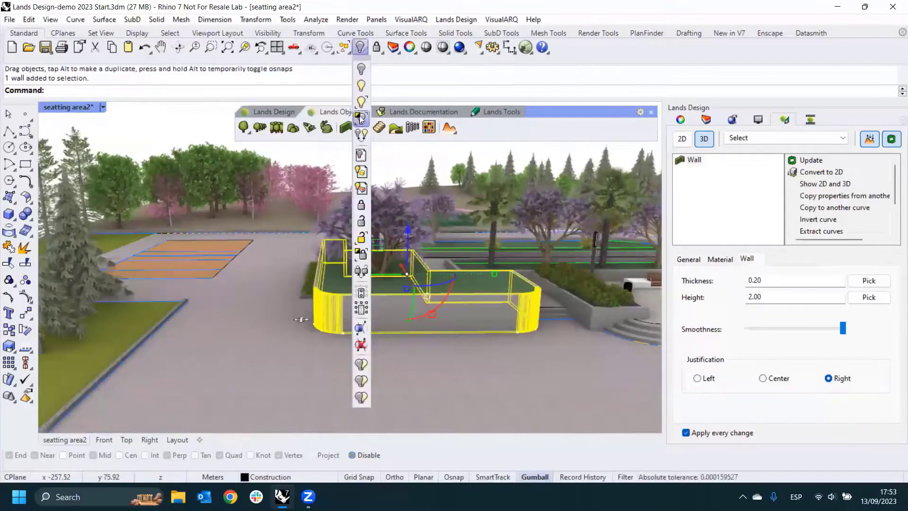
click(360, 117)
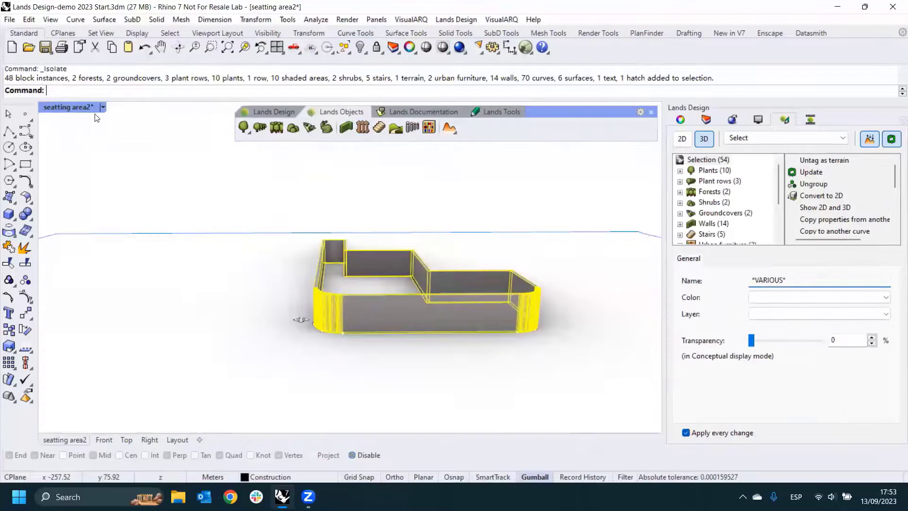
- Switch to the Right viewport and set it to the Left view, facing the long rounded side of the isolated wall
click(127, 422)
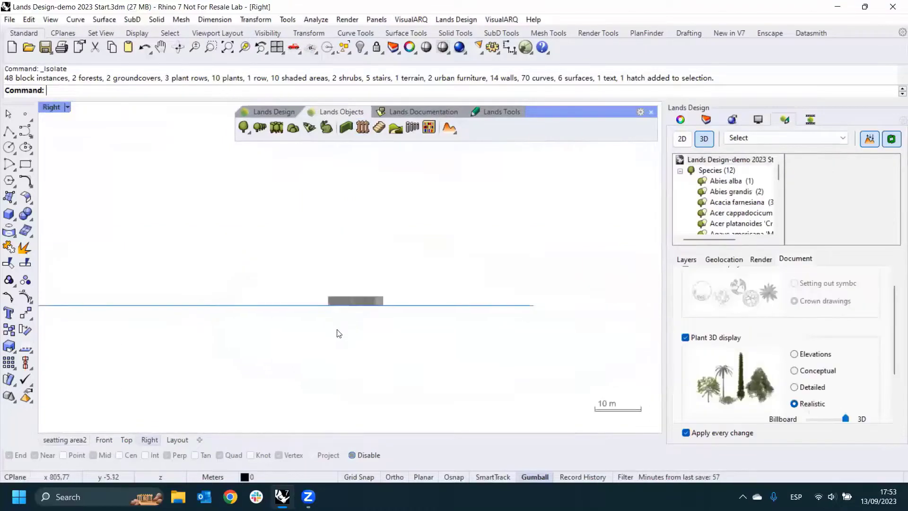
scroll(351, 315, up, 14)
right_drag(318, 268, 323, 273)
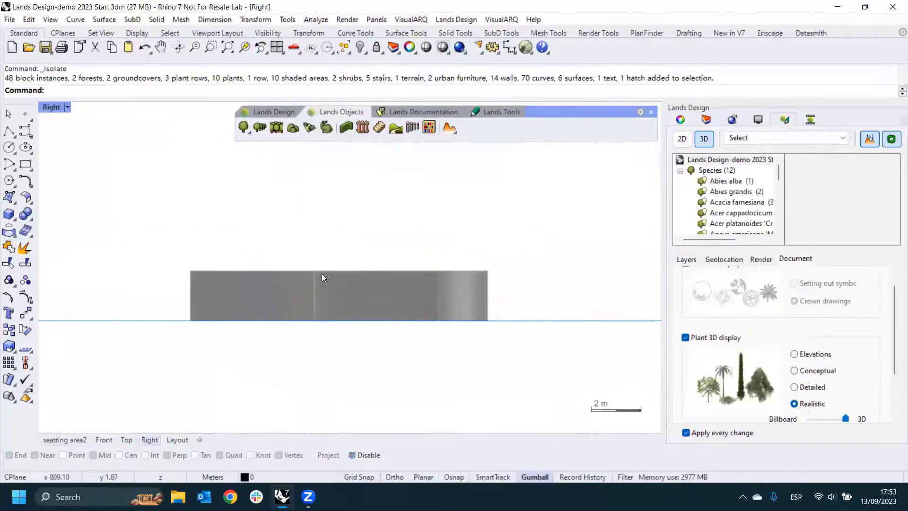
click(67, 107)
mouse_move(130, 345)
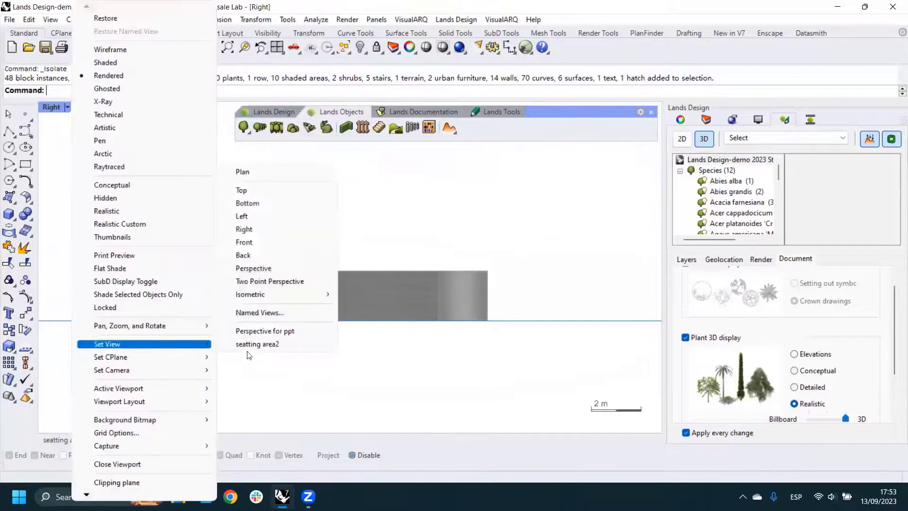
click(241, 216)
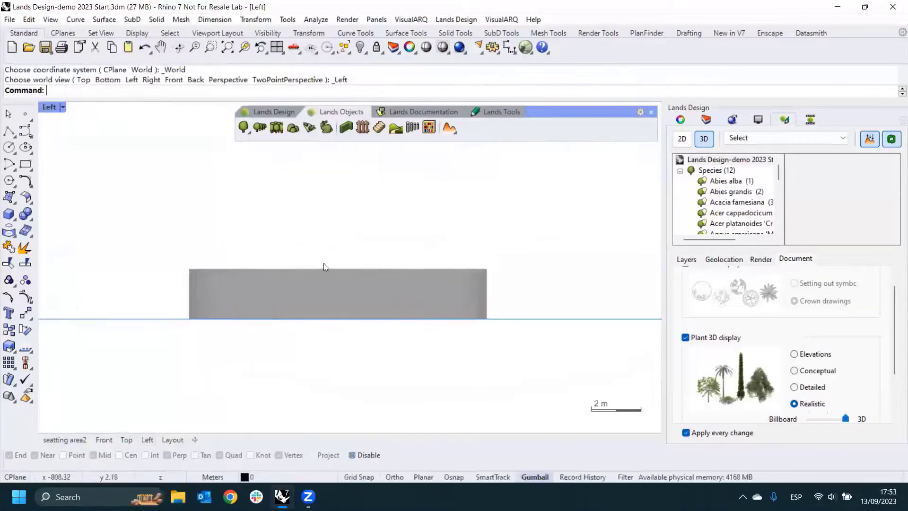
- Draw a rectangle over the flat part of the wall's face, spanning nearly its full height between the rounded corners
click(25, 164)
scroll(227, 273, up, 3)
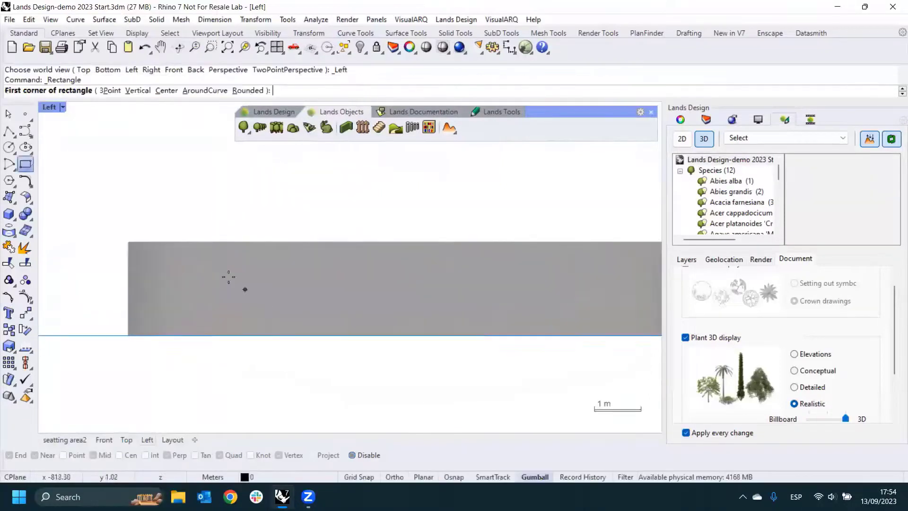
click(184, 235)
scroll(184, 235, down, 3)
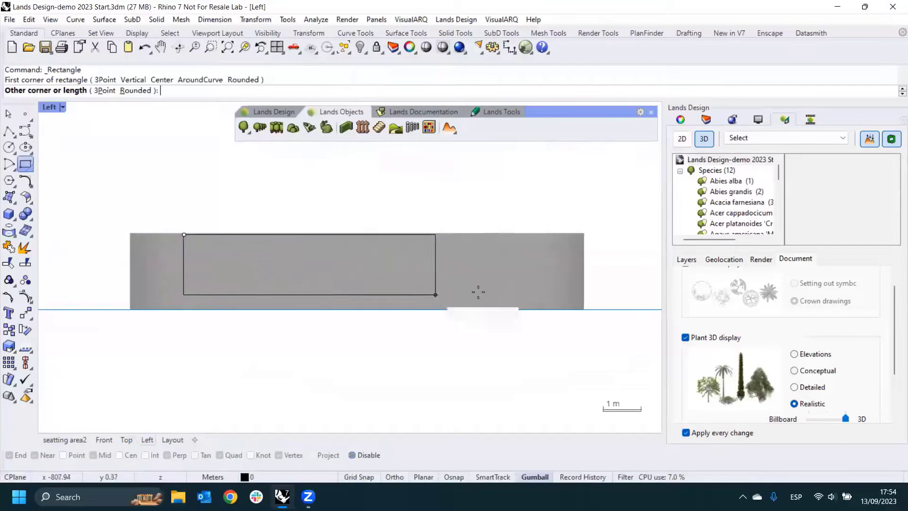
click(545, 308)
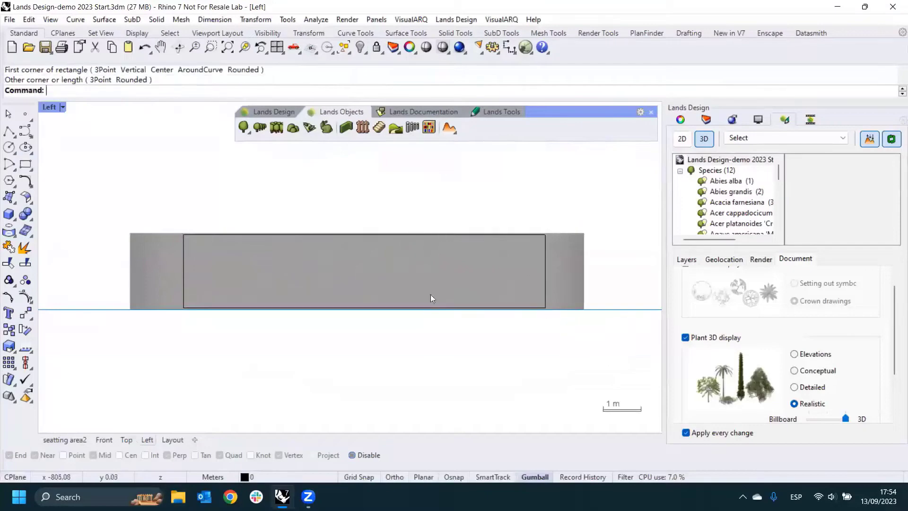
- Select the rectangle and, in the seatting area2 view, move it perpendicular to its plane to bring it close to the planter wall
click(183, 288)
click(84, 442)
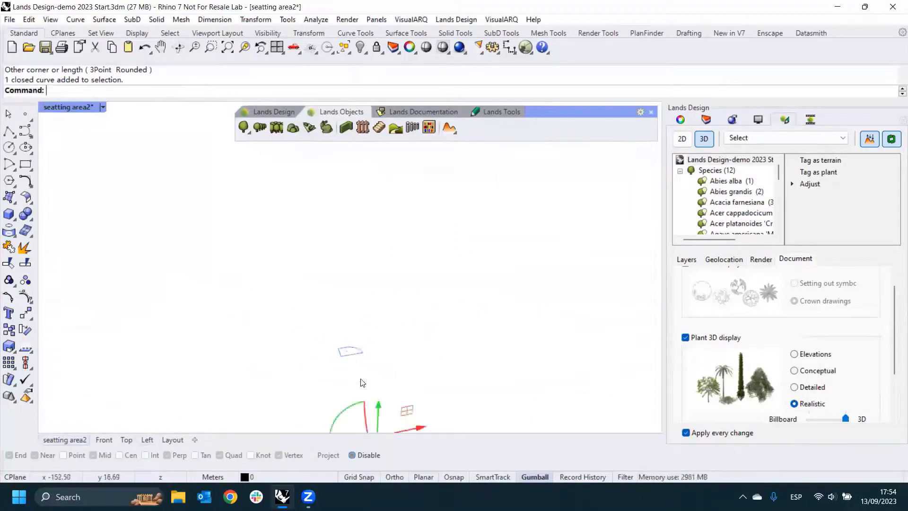
drag(376, 405, 345, 329)
scroll(335, 299, up, 15)
scroll(316, 298, up, 10)
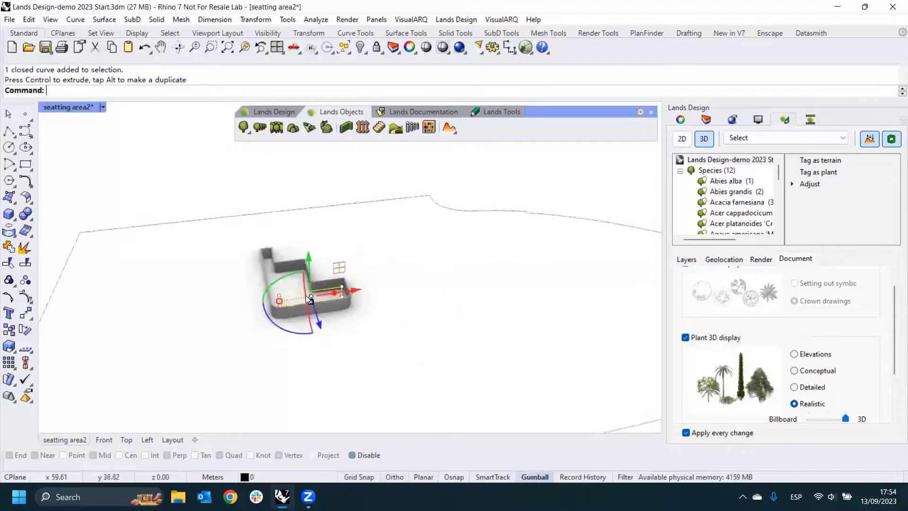
drag(330, 307, 344, 354)
- In the Top view, move the rectangle horizontally to line up with the outer face of the wall's straight segment
click(127, 440)
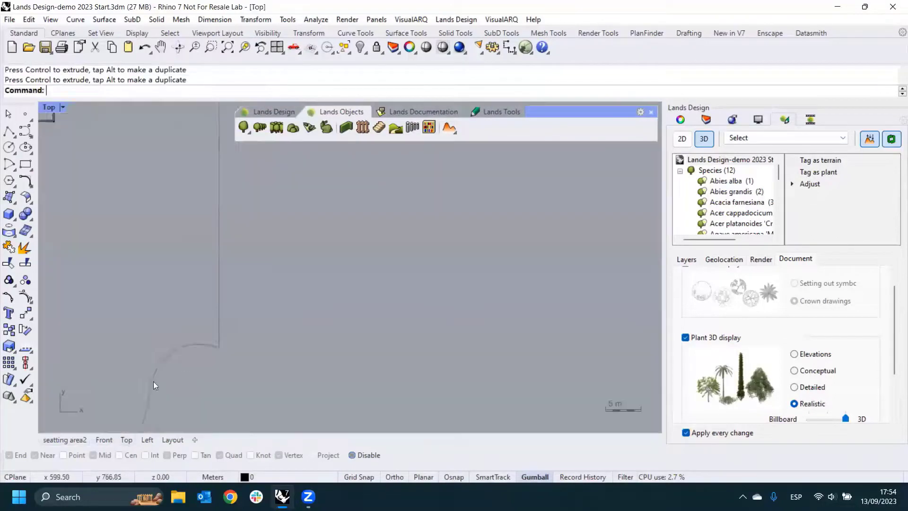
right_drag(215, 289, 428, 296)
scroll(427, 296, down, 10)
scroll(350, 219, up, 11)
scroll(294, 253, up, 5)
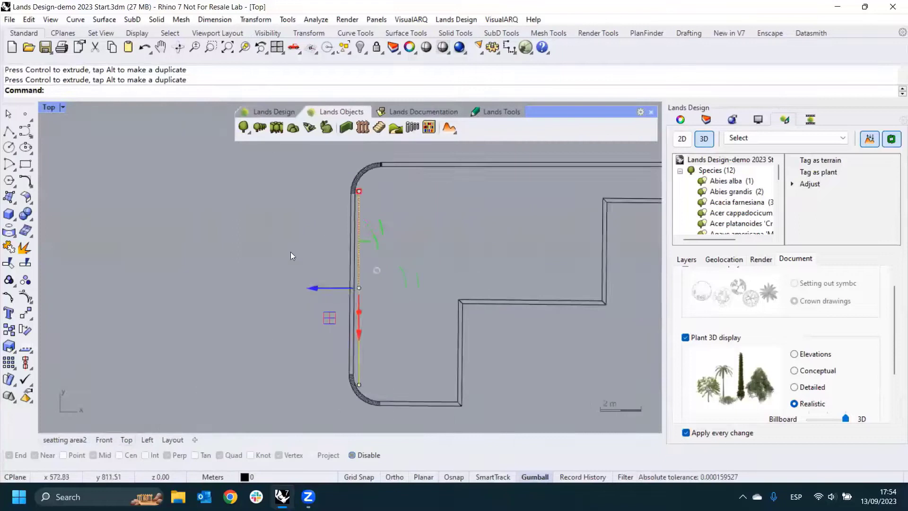
drag(324, 291, 312, 295)
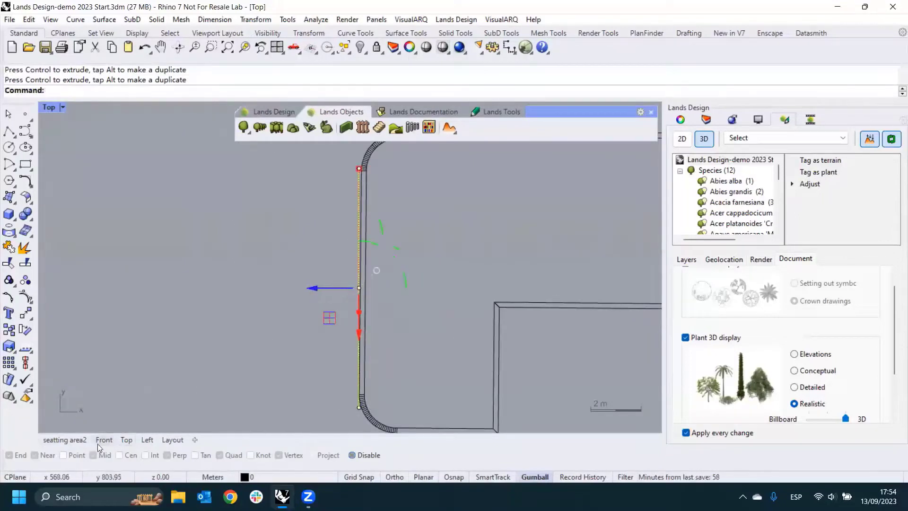
- In the seatting area2 view, insert a Ficus pumila groundcover with density 80.00 and plant scale 0.1, bounded by the wall-face rectangle
click(82, 442)
mouse_move(307, 310)
right_down()
mouse_move(345, 301)
mouse_move(316, 300)
mouse_move(384, 316)
right_up()
click(331, 330)
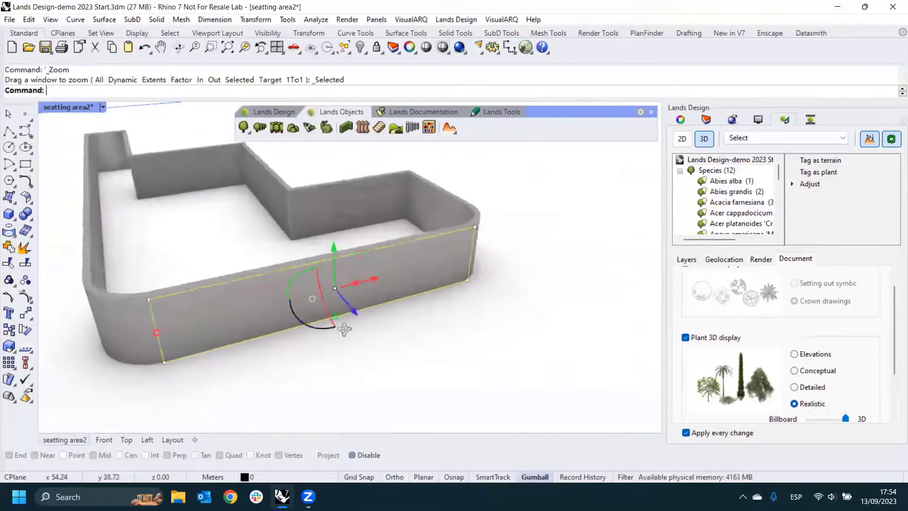
key(Escape)
right_drag(336, 299, 314, 274)
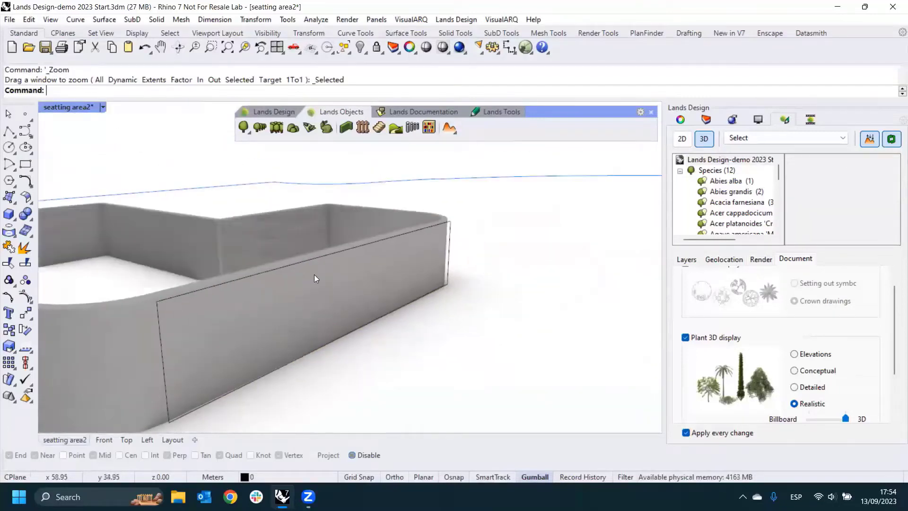
right_drag(370, 270, 353, 273)
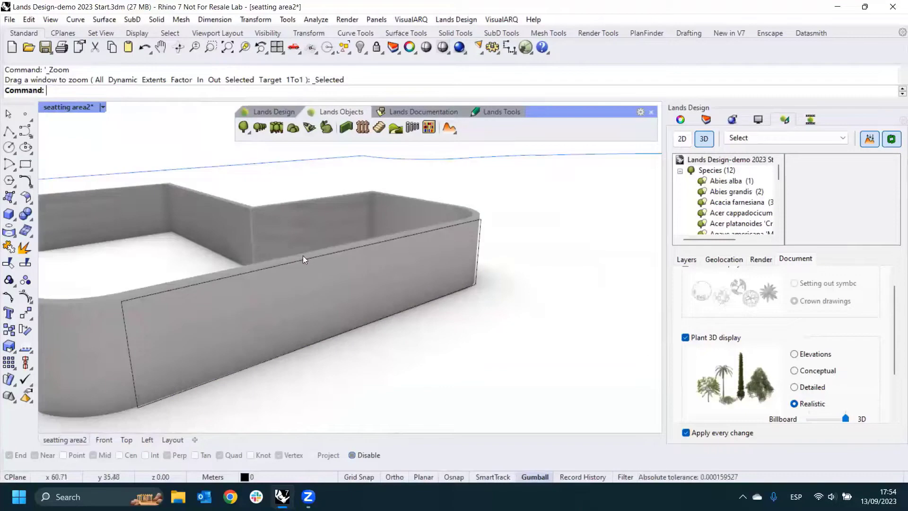
right_drag(287, 264, 313, 271)
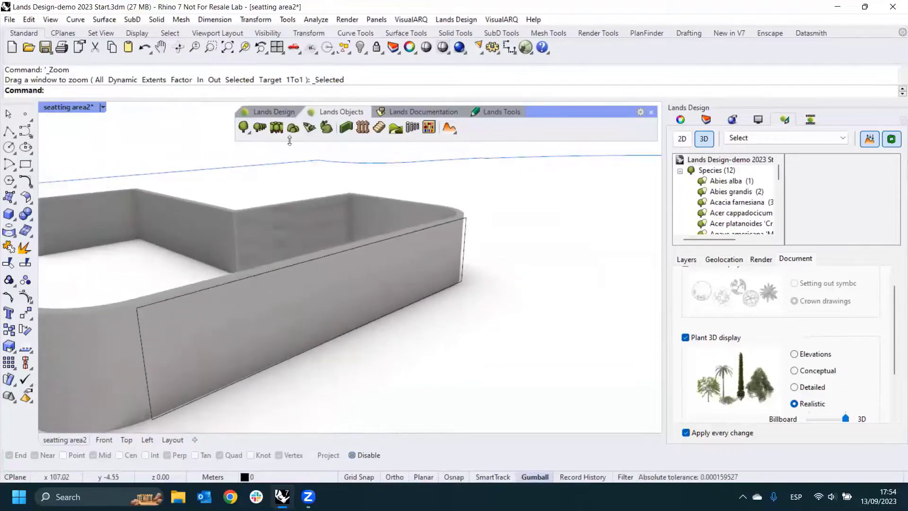
click(308, 129)
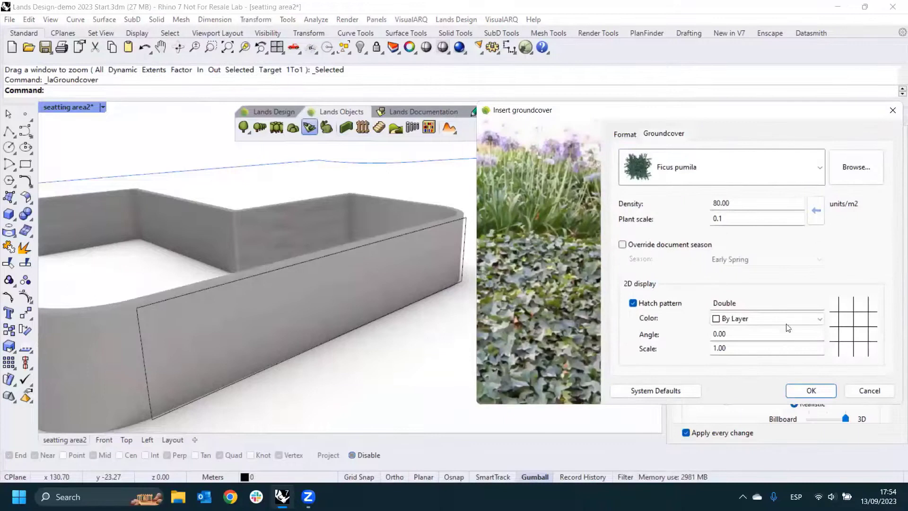
click(811, 391)
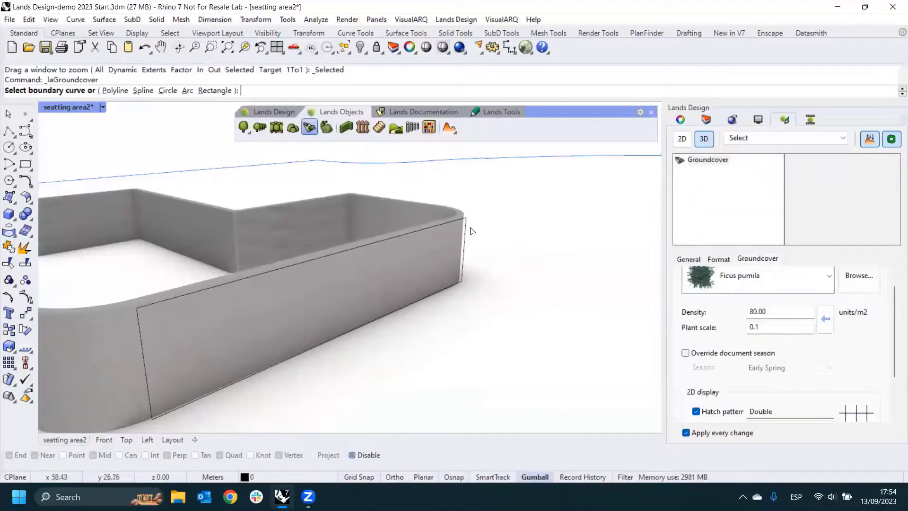
click(466, 231)
key(Return)
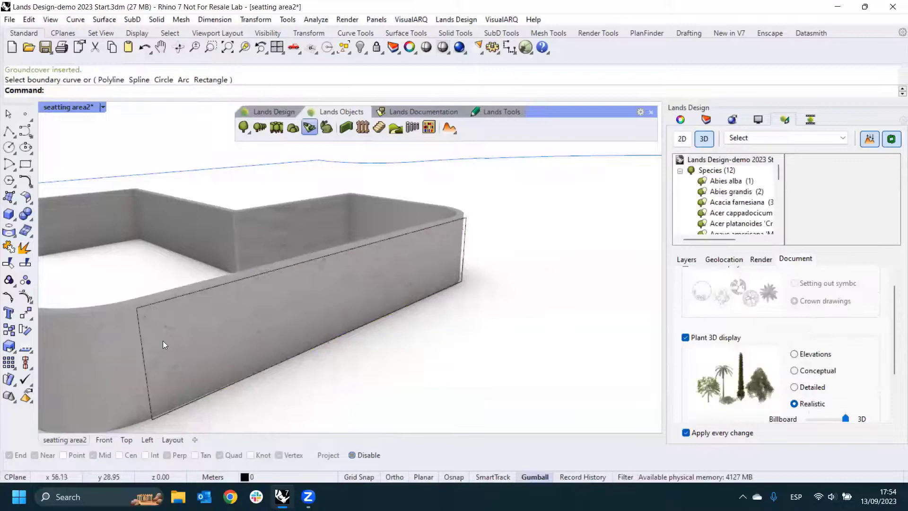
- Select the groundcover on the wall face and set its plant scale to 0.3
scroll(163, 341, up, 5)
click(170, 315)
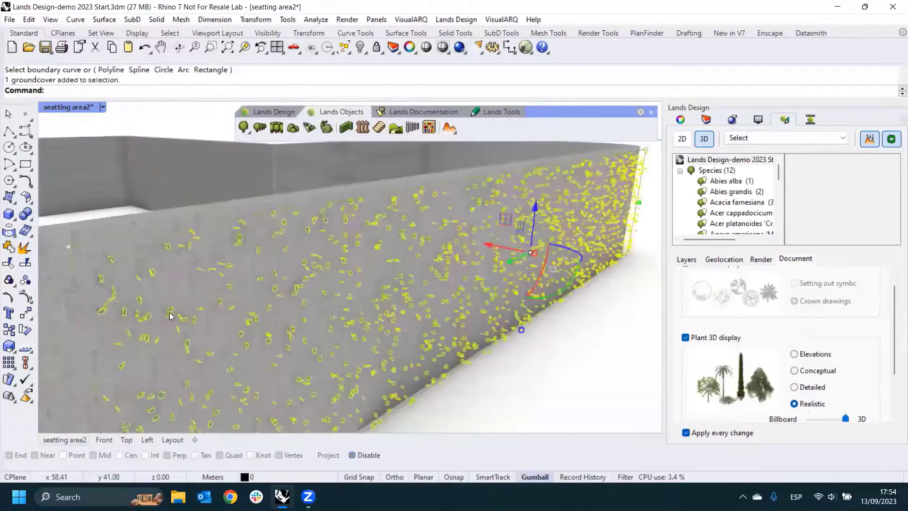
scroll(170, 315, down, 3)
click(760, 330)
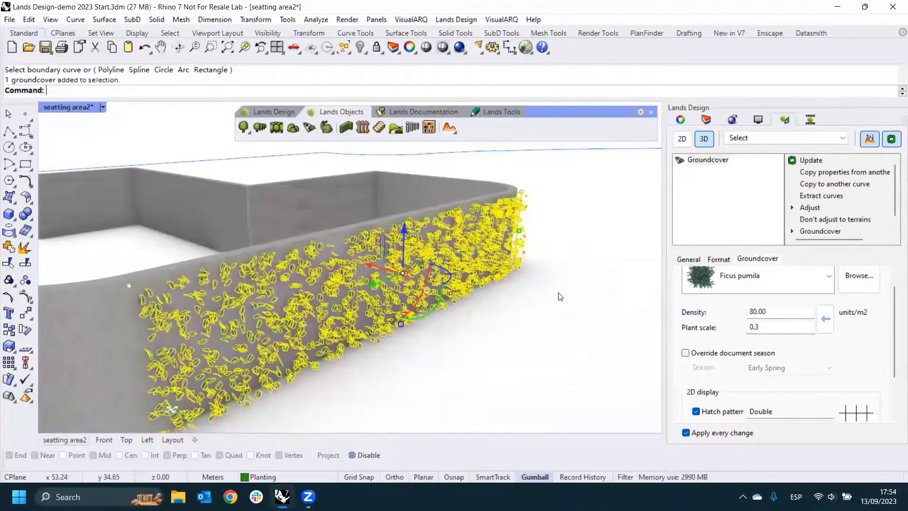
click(559, 293)
right_drag(425, 293, 370, 296)
scroll(207, 297, up, 5)
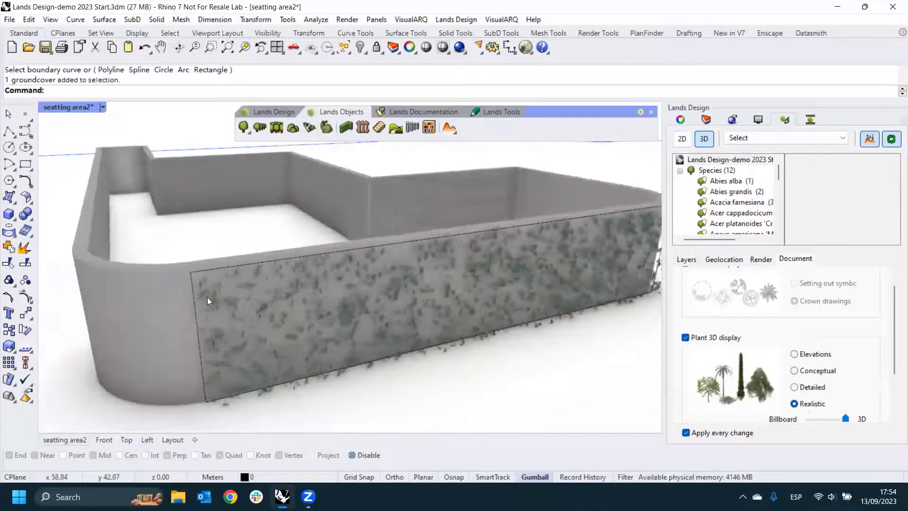
- Delete the rectangular boundary curve from the wall face and show all hidden objects again
click(185, 311)
key(Delete)
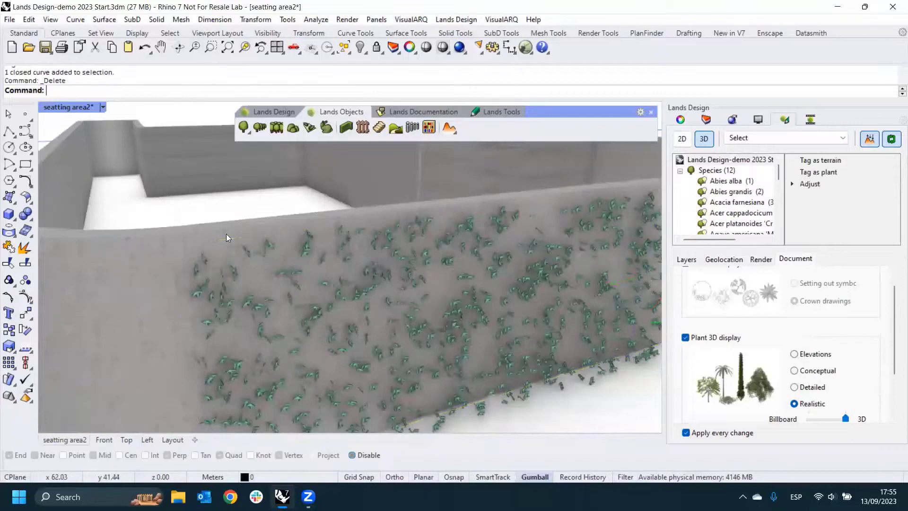
scroll(274, 210, down, 5)
right_drag(348, 266, 381, 263)
right_click(356, 49)
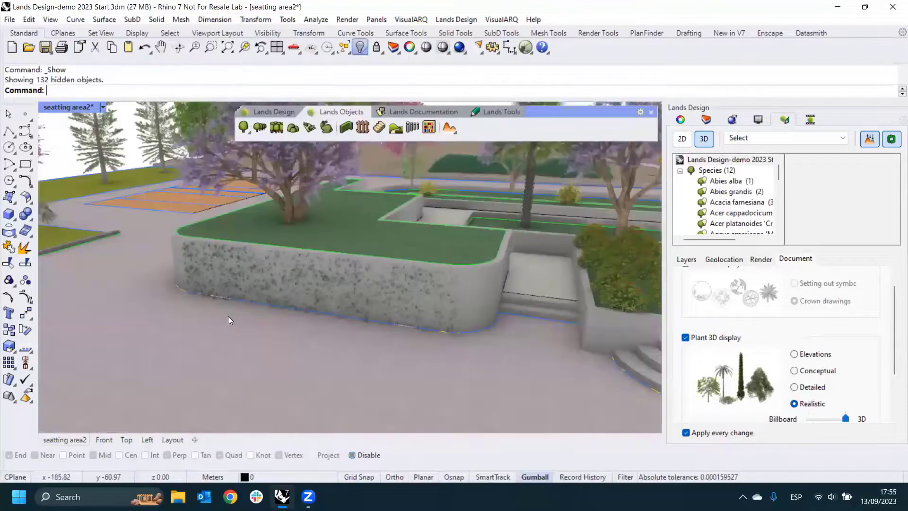
scroll(221, 308, down, 10)
shift+right_drag(331, 304, 283, 288)
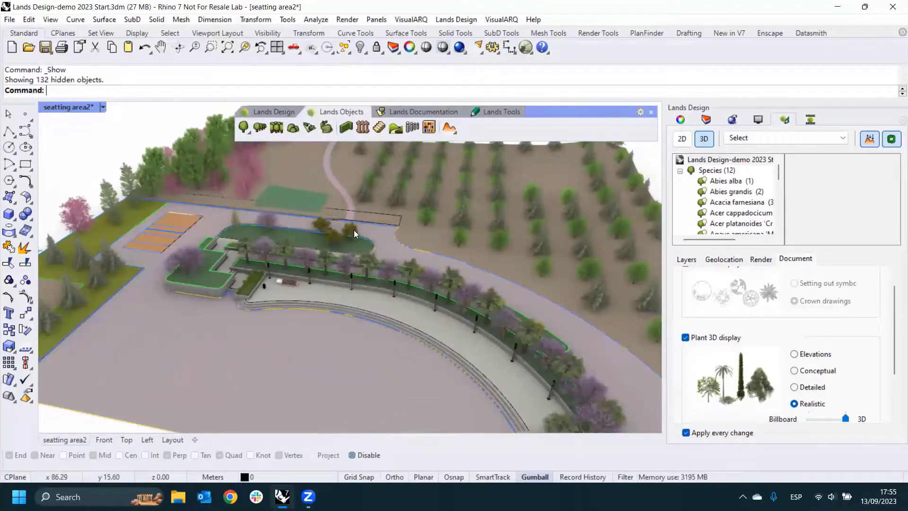
- Insert a left-justified wall 0.20 m thick and 2.00 m high along the boundary curve of the tree-planted terrain
click(344, 128)
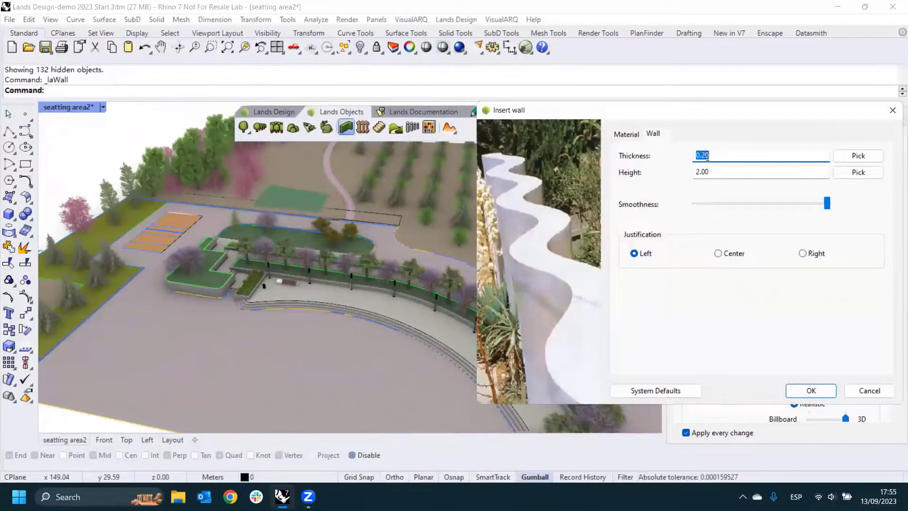
click(715, 172)
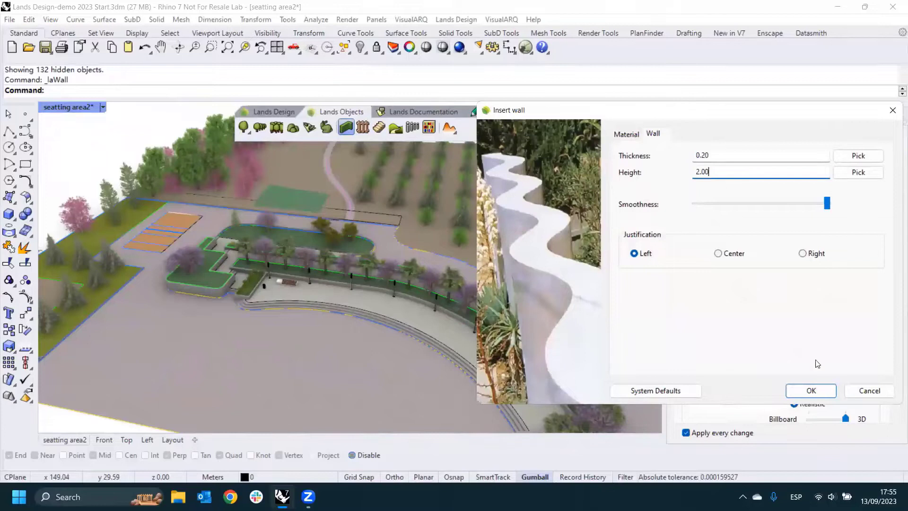
click(810, 390)
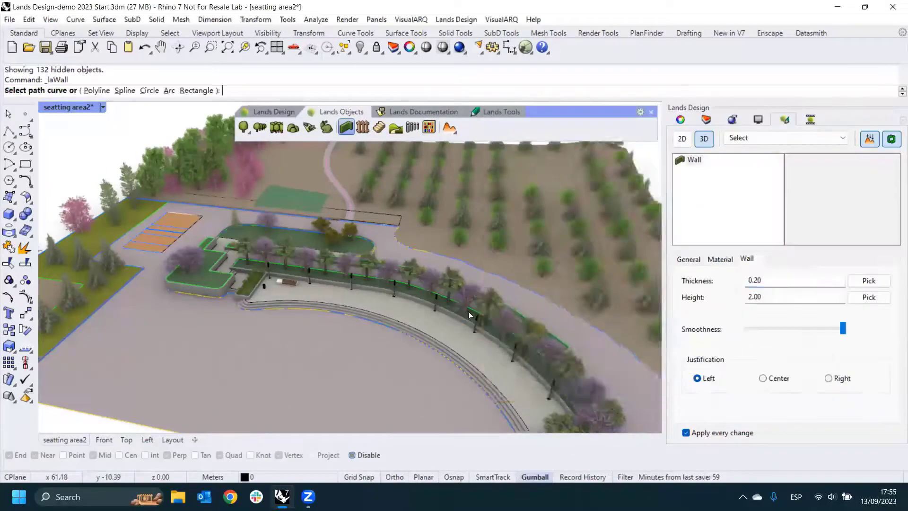
scroll(468, 311, down, 3)
scroll(574, 361, up, 6)
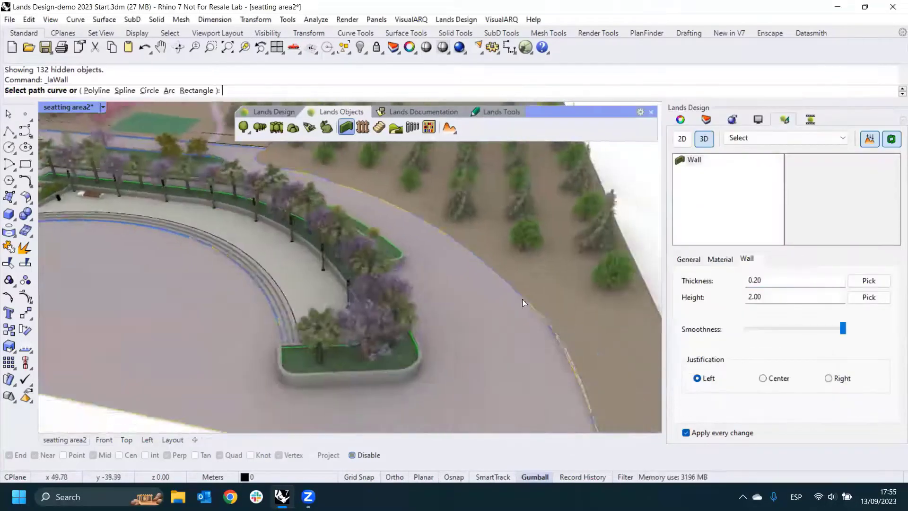
scroll(522, 299, up, 4)
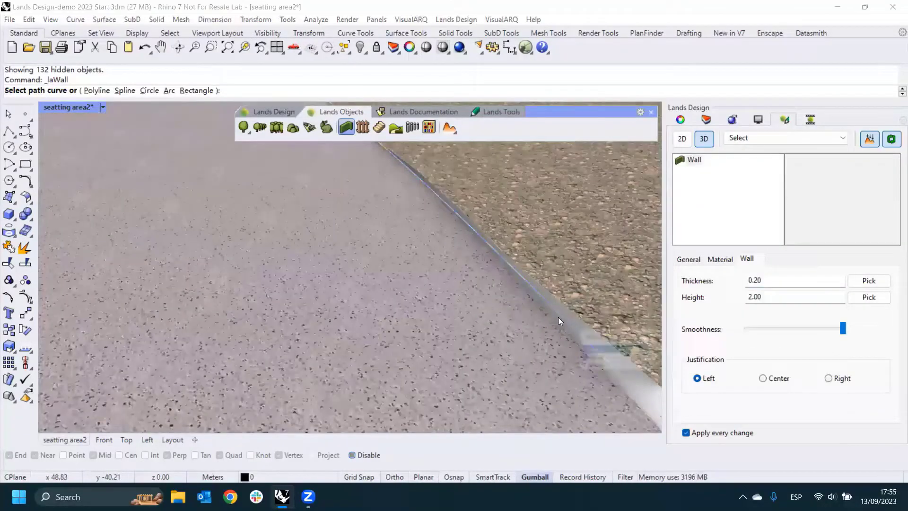
click(559, 317)
click(592, 357)
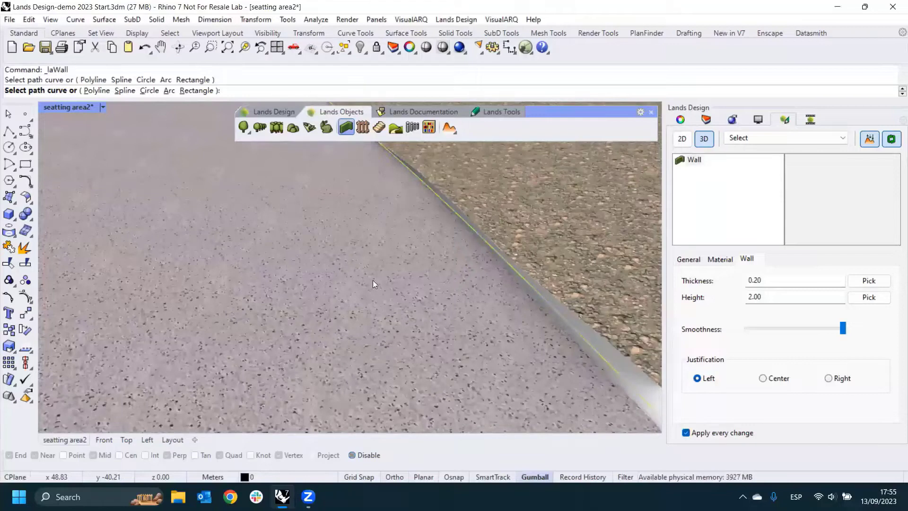
- Examine how the stone wall follows the terrain along the paved edge and the outer boundary of the plot
scroll(372, 280, down, 6)
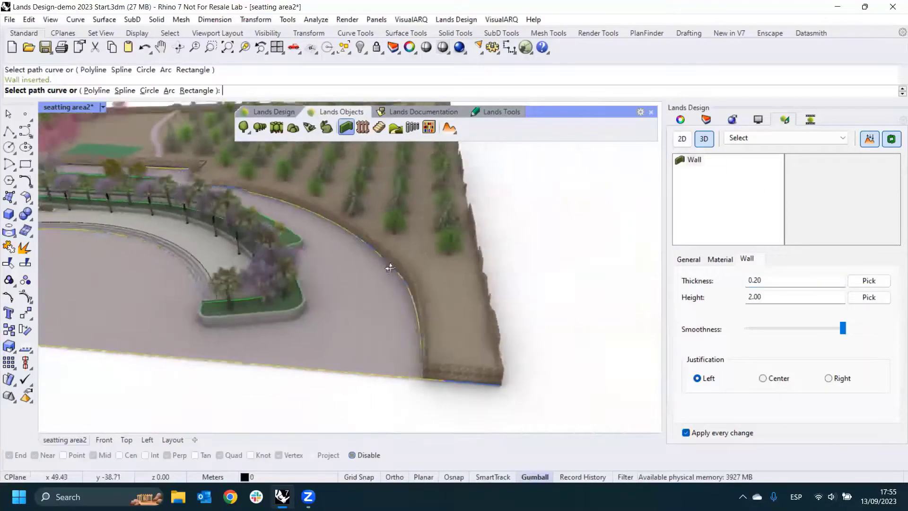
right_drag(390, 269, 400, 259)
scroll(334, 232, up, 6)
right_drag(334, 231, 316, 219)
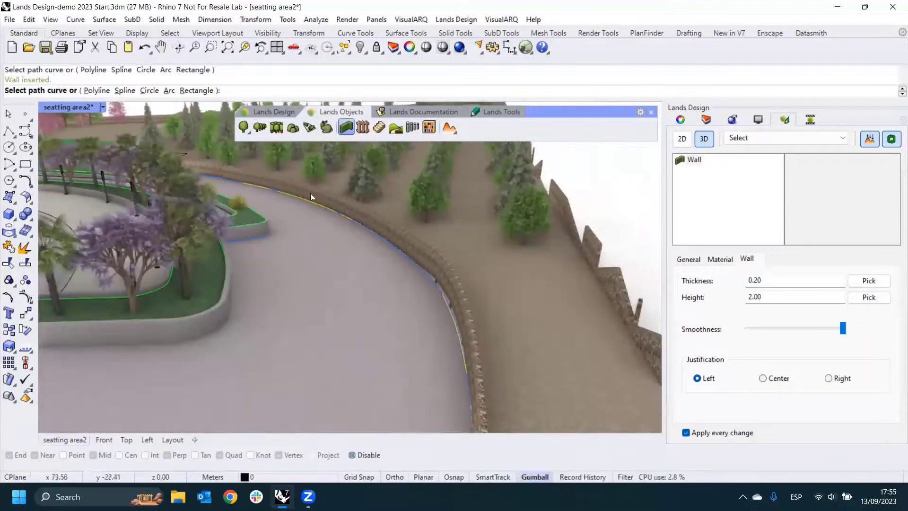
right_drag(527, 278, 406, 251)
scroll(445, 276, up, 5)
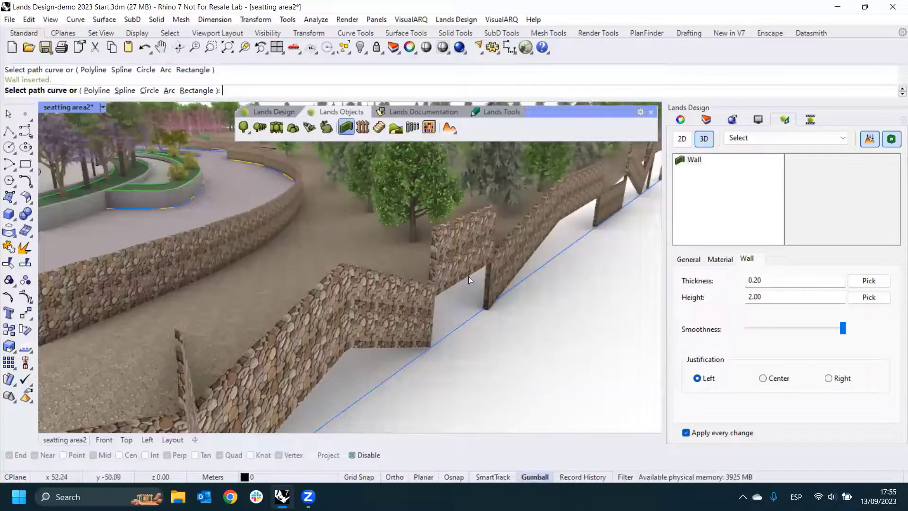
right_drag(469, 277, 500, 290)
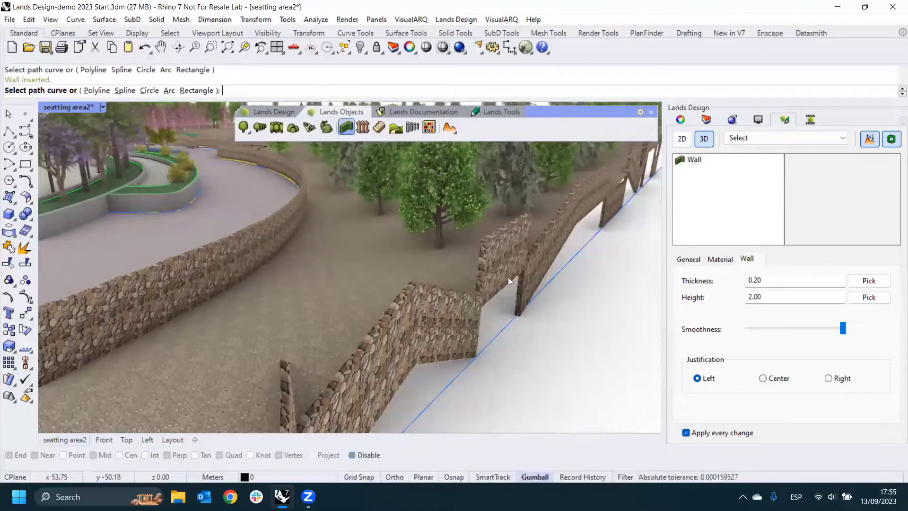
- Select the stone wall and set it not to adjust to terrains
key(Escape)
click(503, 261)
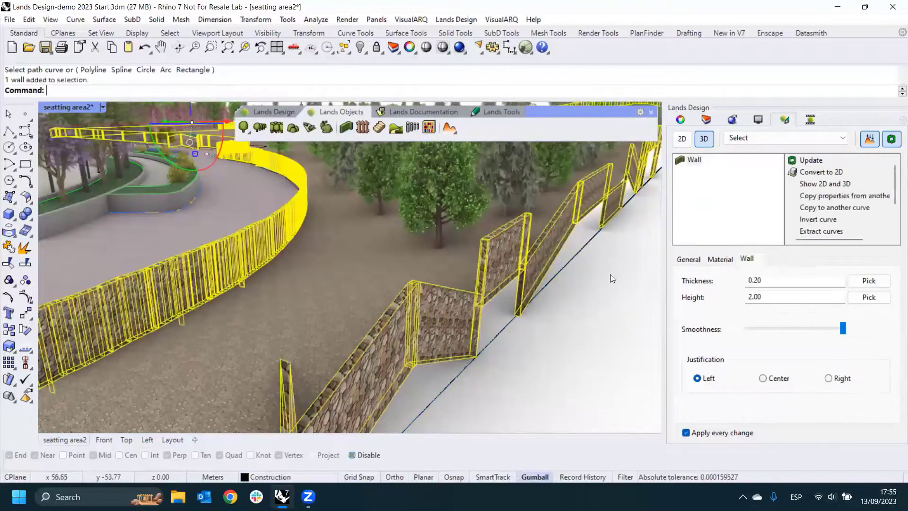
scroll(831, 196, down, 2)
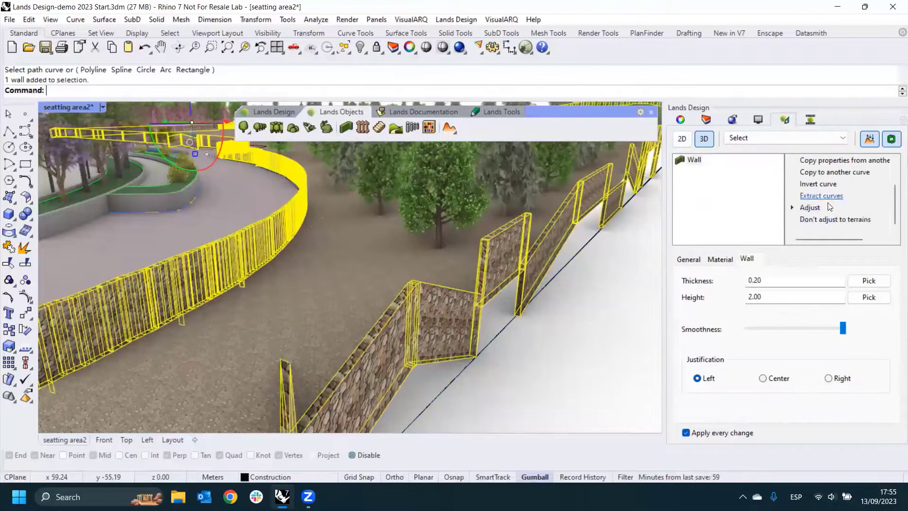
click(821, 219)
right_drag(539, 262, 559, 239)
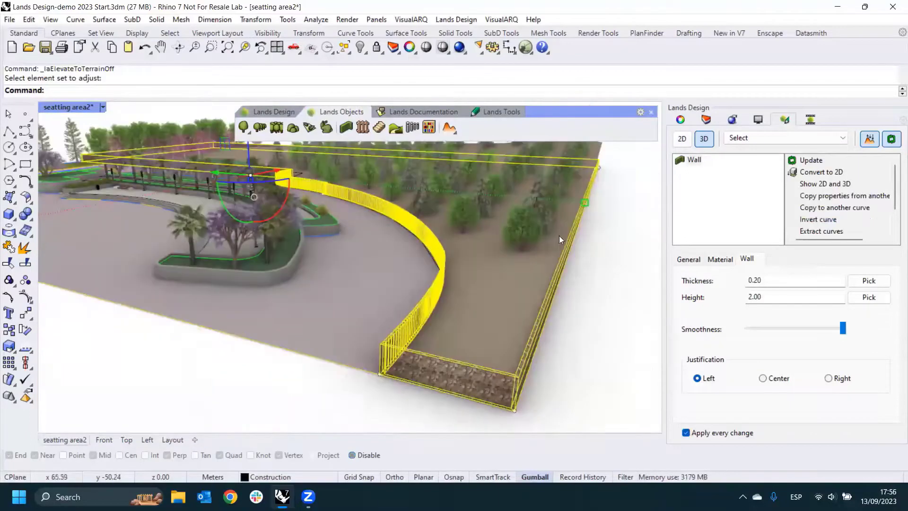
click(590, 301)
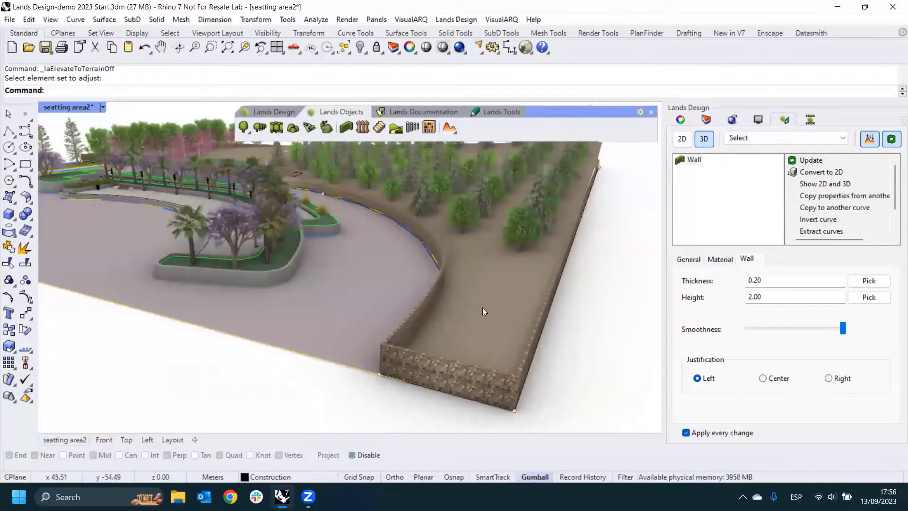
- Delete the stone wall around the tree-planted plot
click(426, 310)
right_drag(447, 305, 471, 285)
key(Delete)
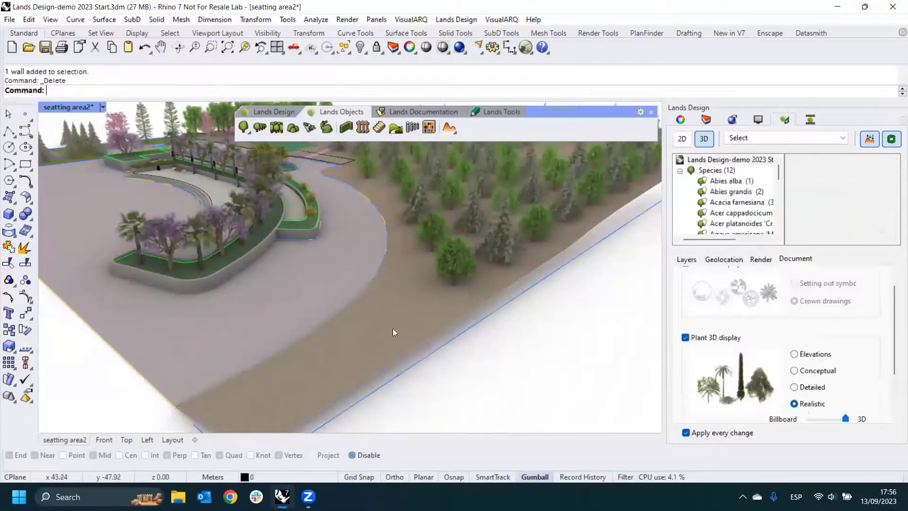
- Select the long curved planter wall bordering the seating area and lower its smoothness slightly
right_drag(424, 327, 349, 383)
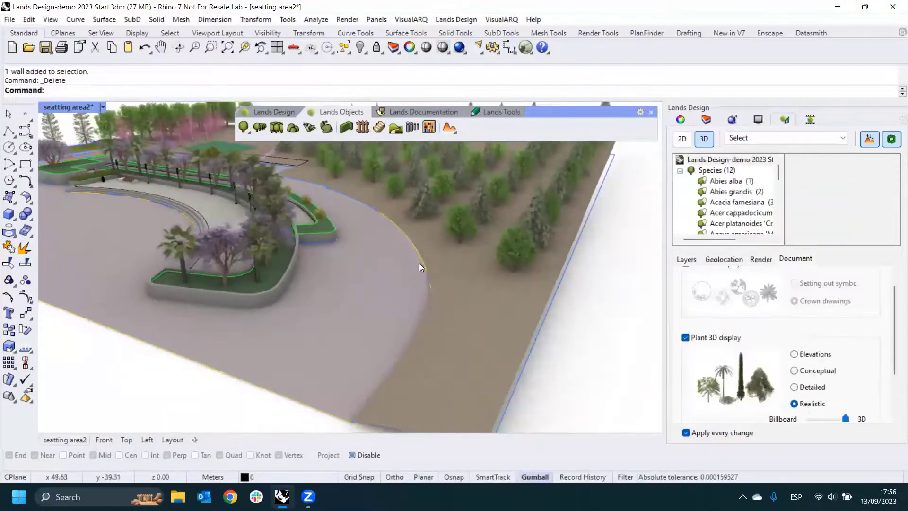
scroll(246, 301, up, 3)
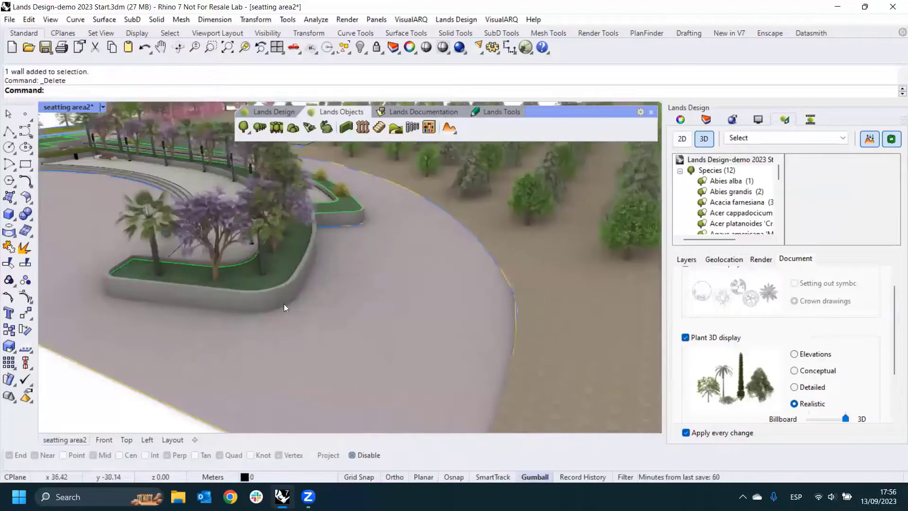
click(338, 221)
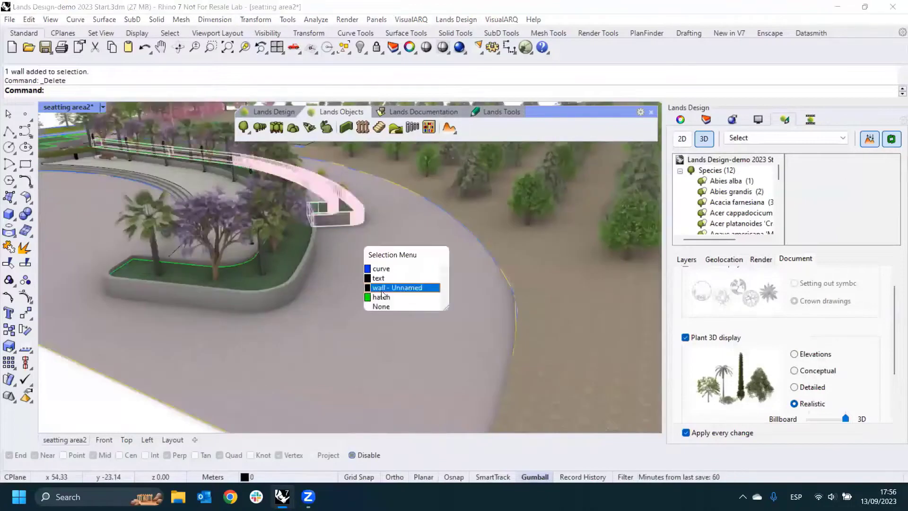
click(393, 288)
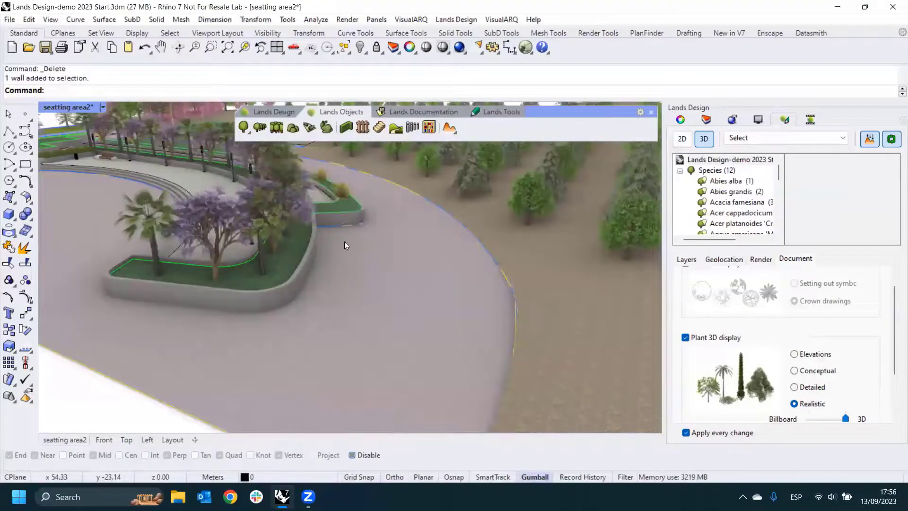
scroll(348, 262, down, 3)
scroll(381, 271, up, 1)
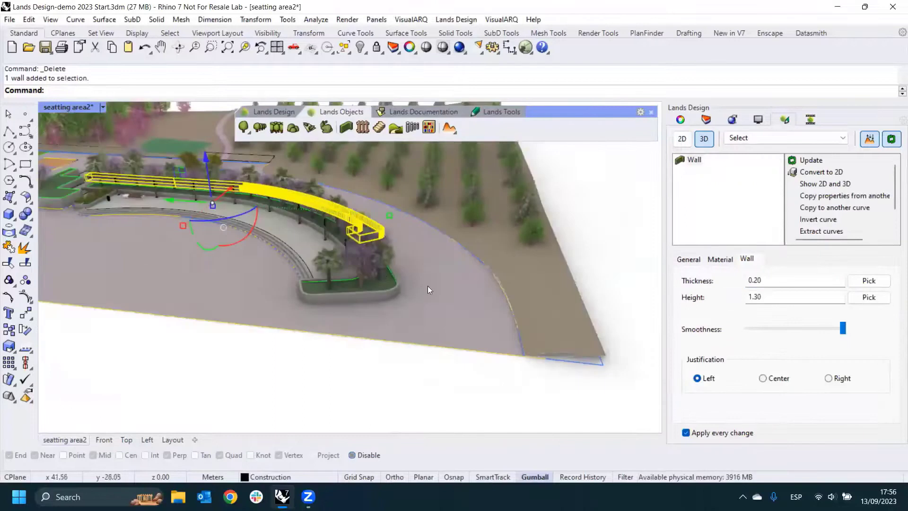
scroll(426, 236, up, 2)
scroll(429, 223, up, 4)
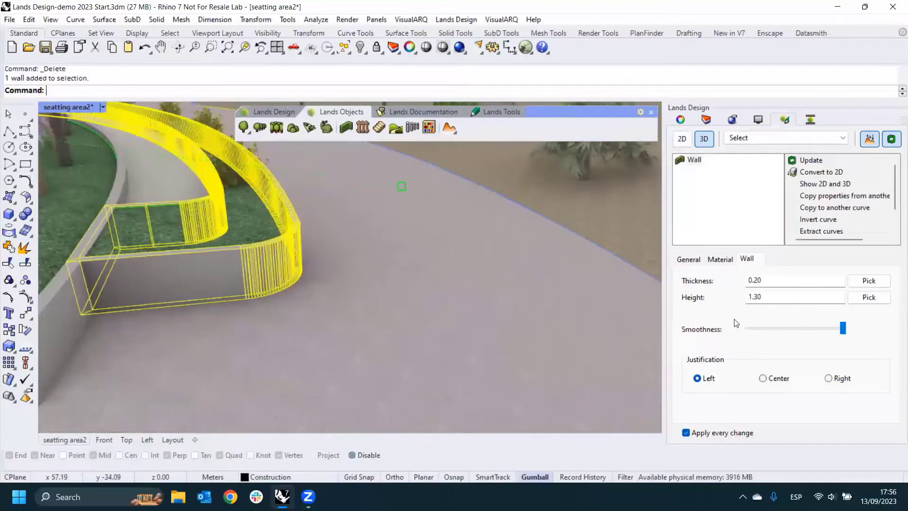
mouse_move(843, 327)
mouse_down()
mouse_move(781, 333)
mouse_move(835, 336)
mouse_up()
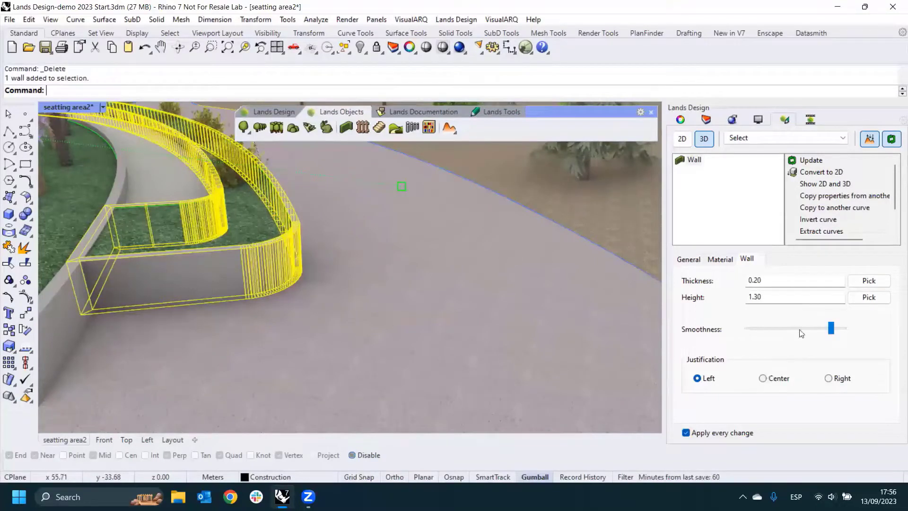
- Set the height of the long curved planter wall beside the seating area to 1.5 m
drag(780, 305, 752, 304)
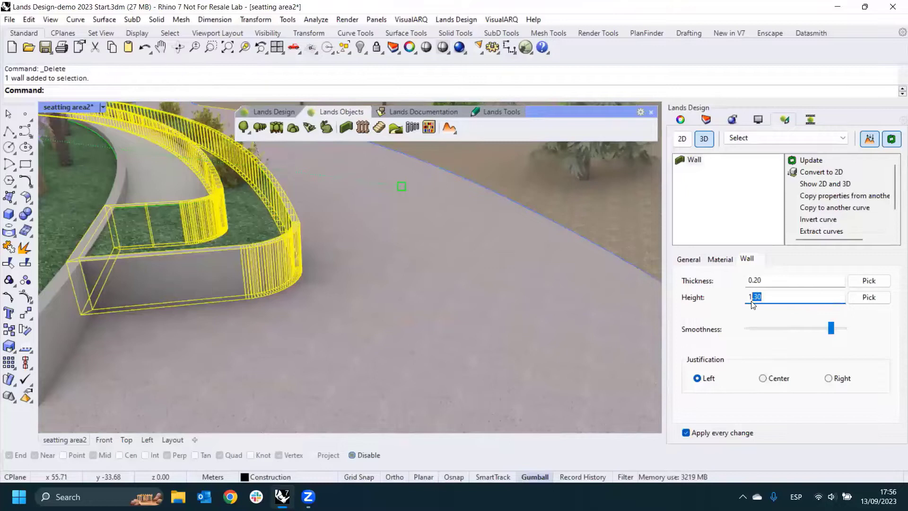
text(.)
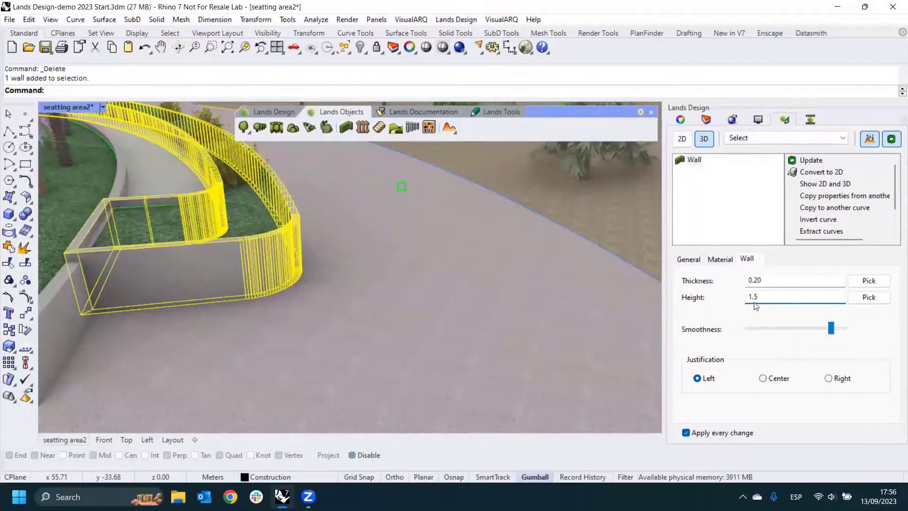
scroll(475, 296, down, 10)
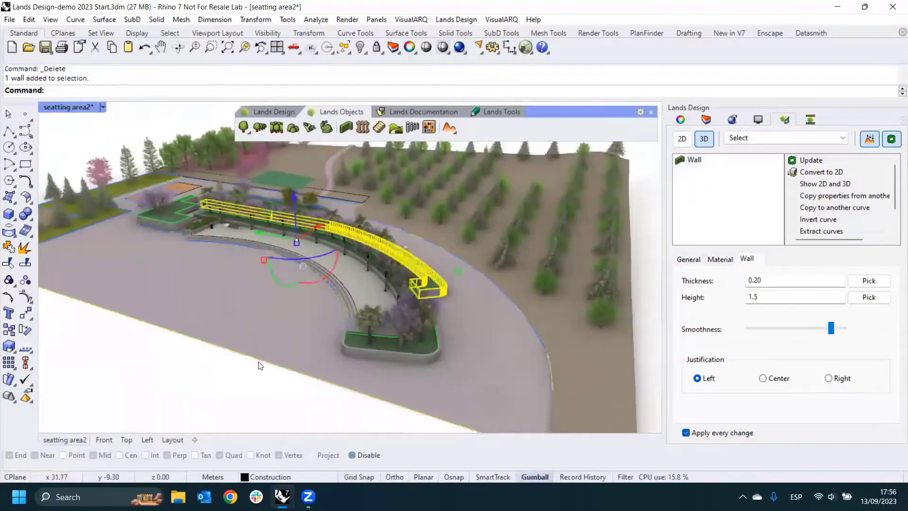
key(Escape)
right_drag(324, 316, 402, 279)
scroll(358, 287, down, 2)
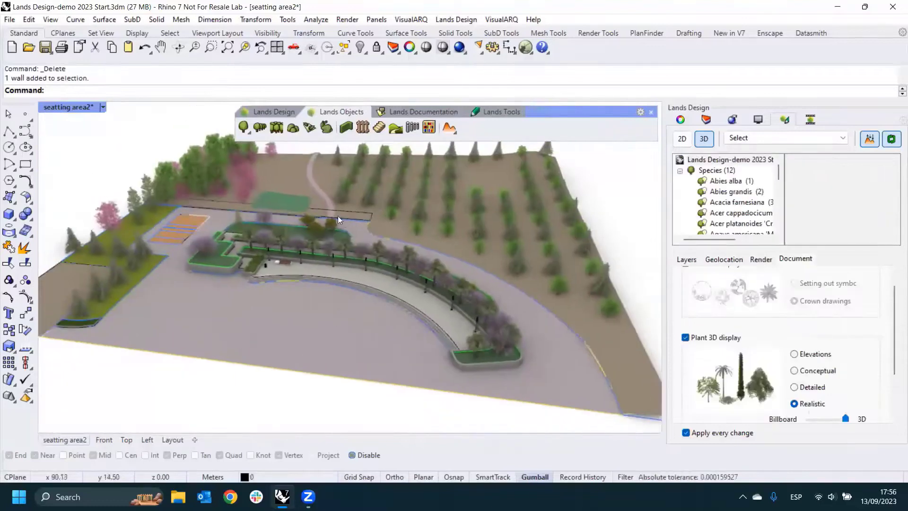
click(446, 110)
scroll(329, 263, down, 4)
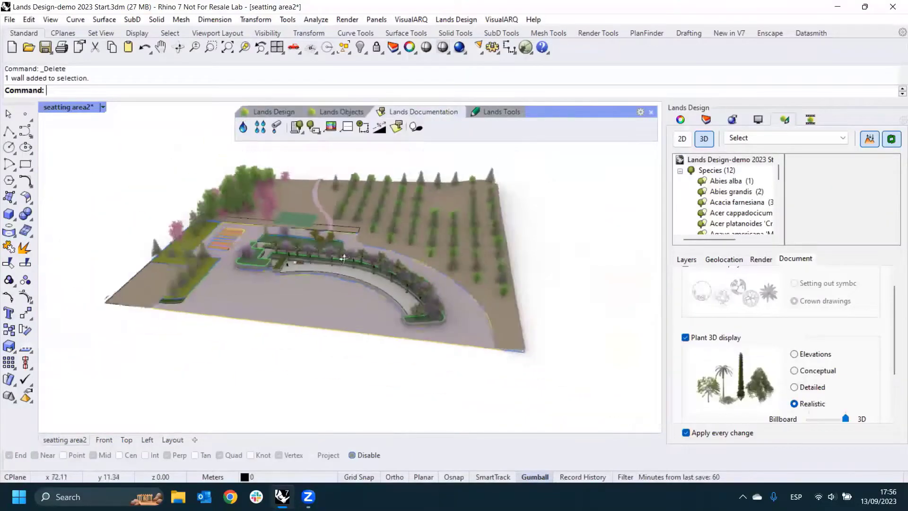
right_drag(329, 263, 352, 289)
- Start inserting a row of elements and choose a multi-spotlight pole from the block library's Lighting category as its sample
click(341, 112)
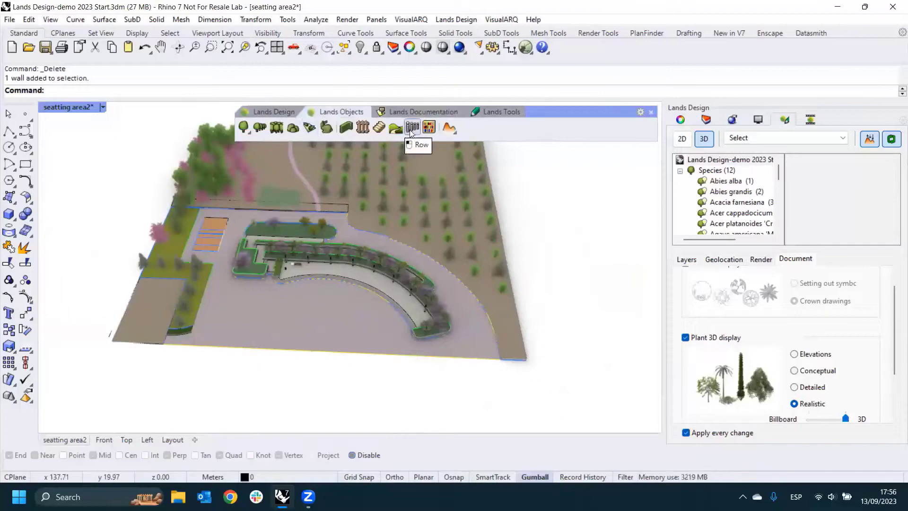
click(413, 134)
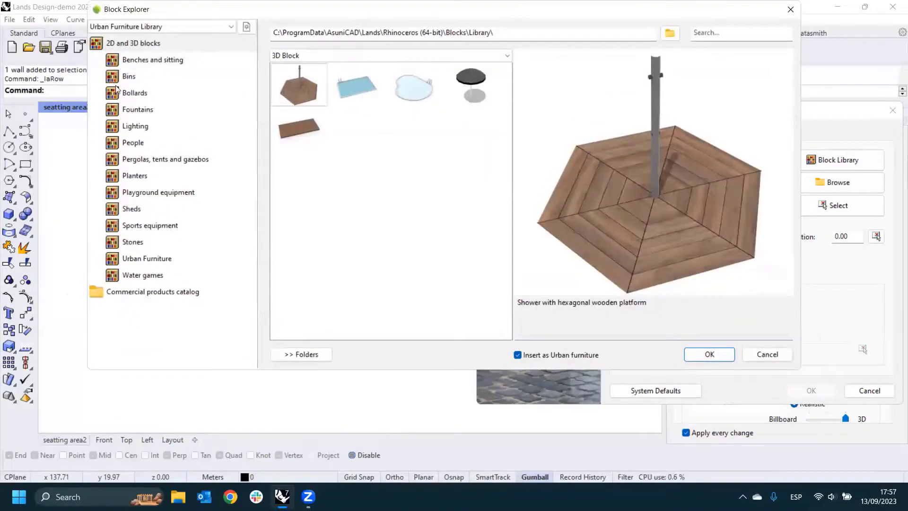
click(125, 130)
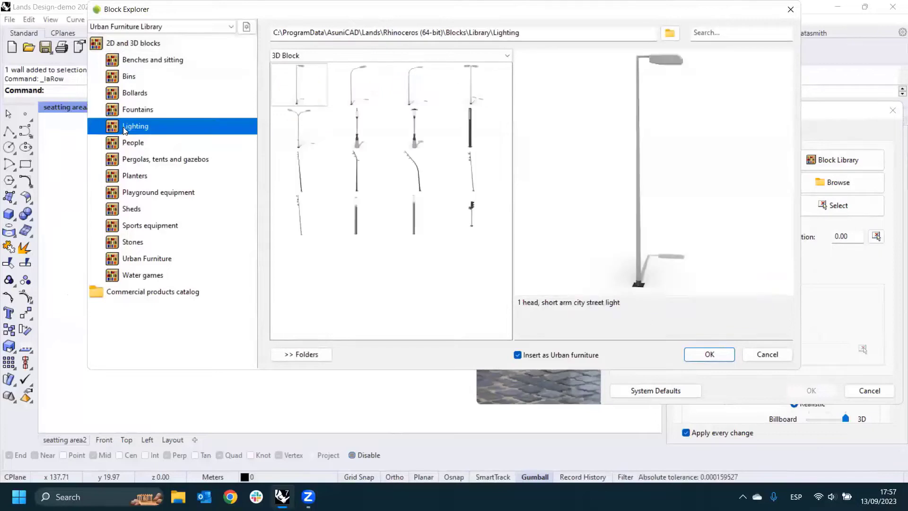
click(139, 147)
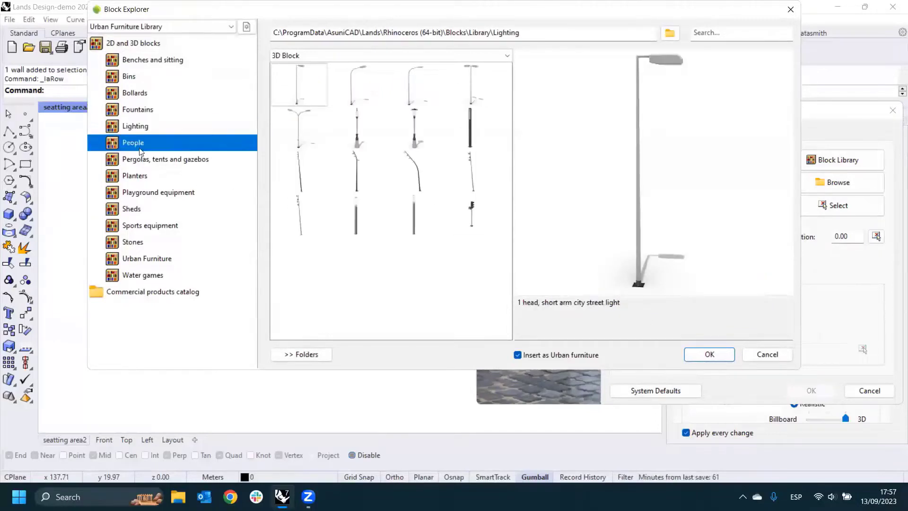
click(138, 161)
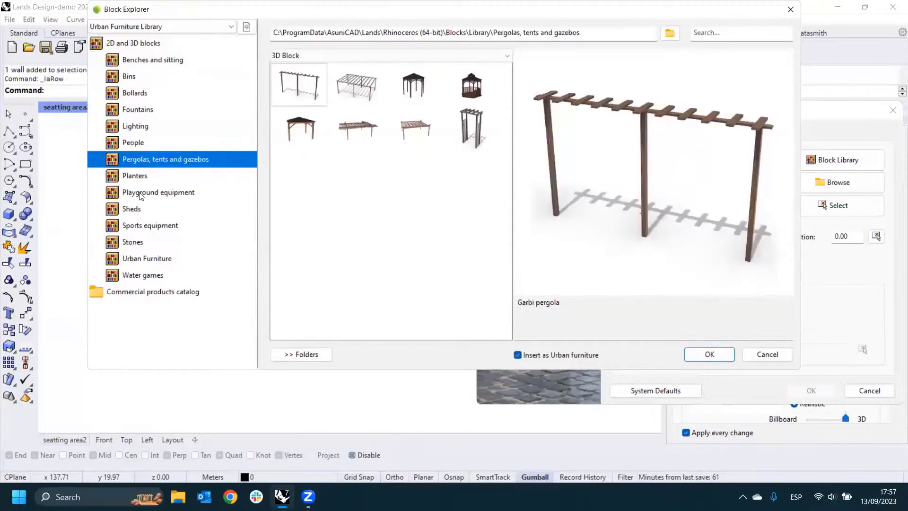
click(121, 249)
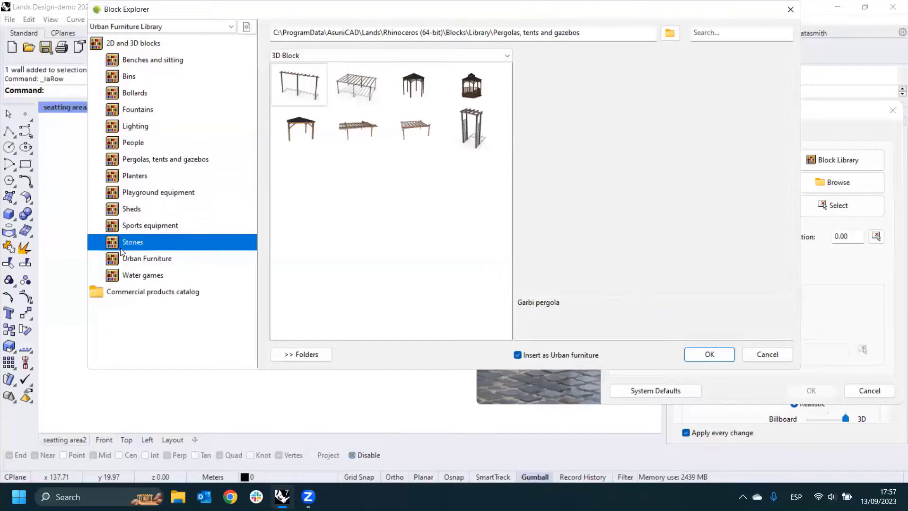
click(134, 128)
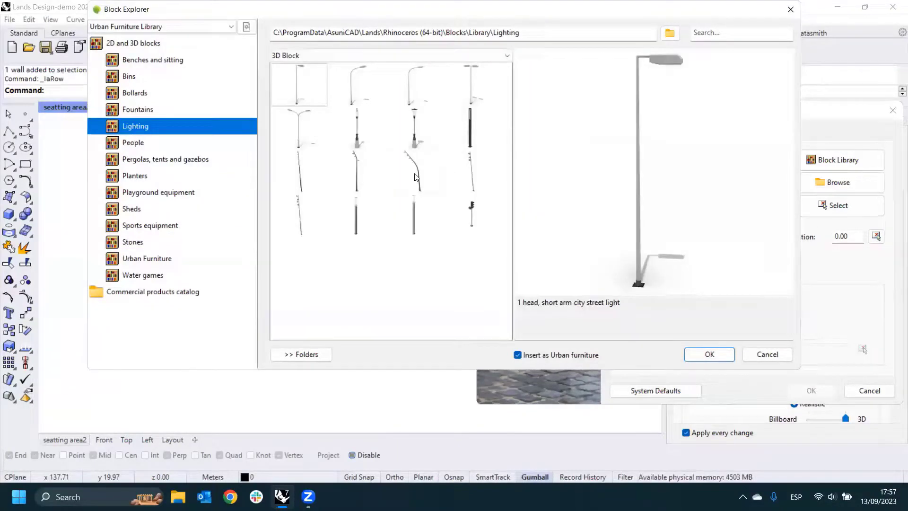
click(471, 171)
click(722, 357)
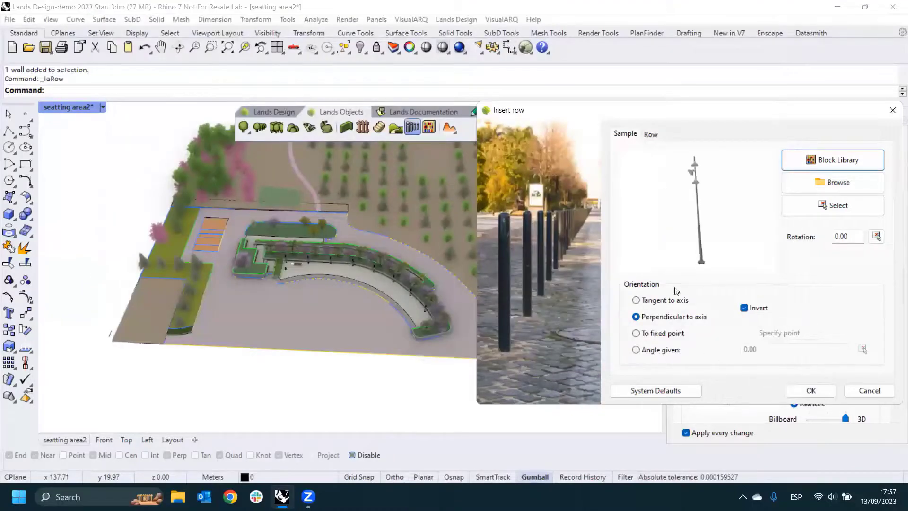
- Insert the row of light poles using the centre axis of the winding gravel path as its path curve
click(809, 391)
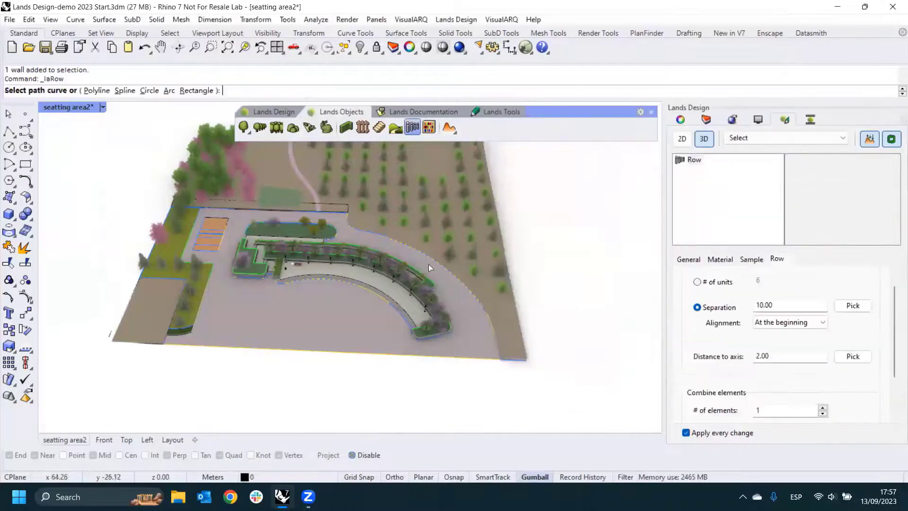
scroll(371, 174, up, 4)
scroll(340, 234, up, 5)
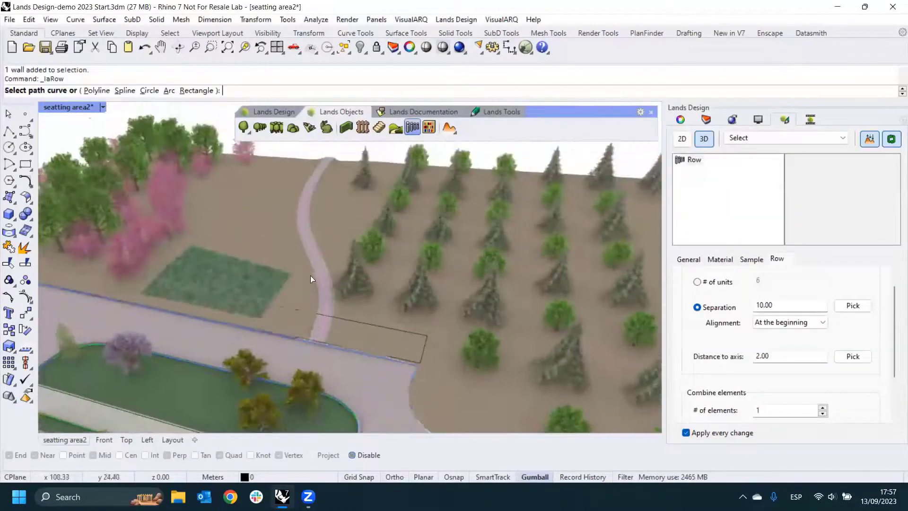
click(333, 289)
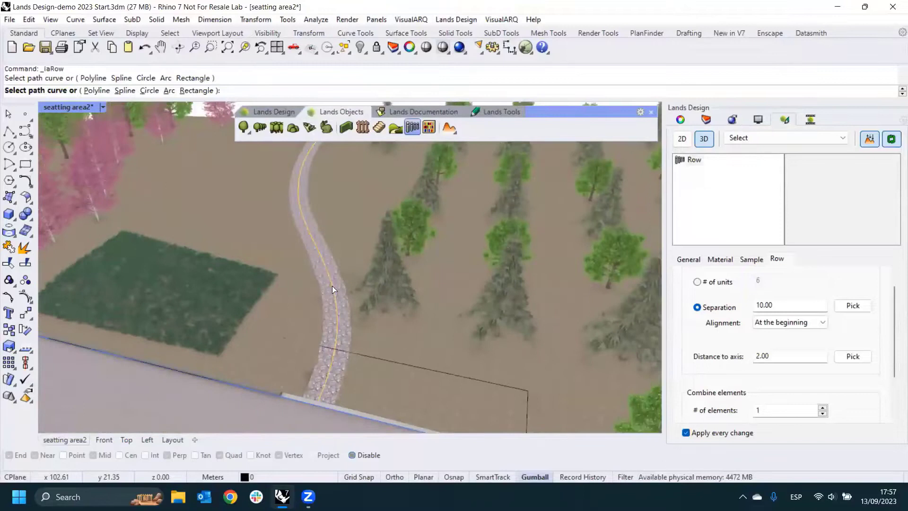
right_click(331, 289)
- Select the row of light poles along the gravel path and set its distance to axis to 1.5 m
right_drag(331, 289, 438, 283)
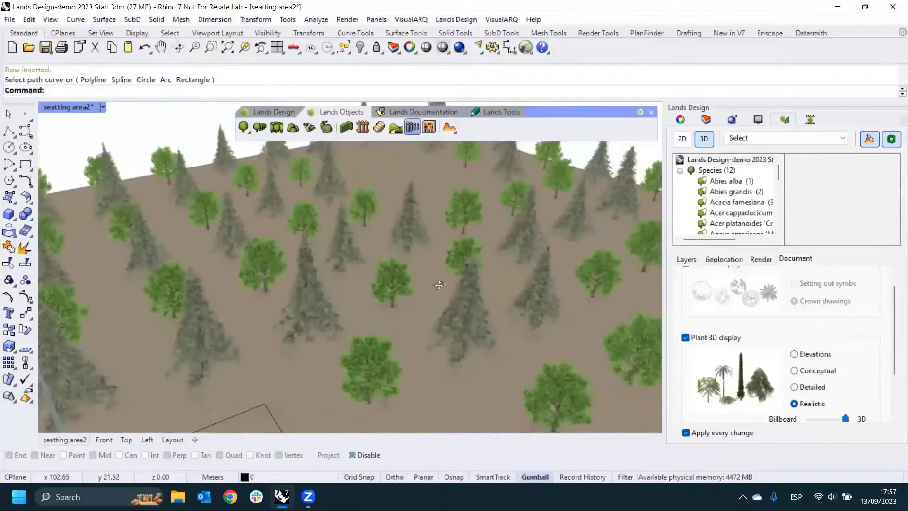
scroll(407, 276, down, 3)
right_drag(341, 293, 163, 279)
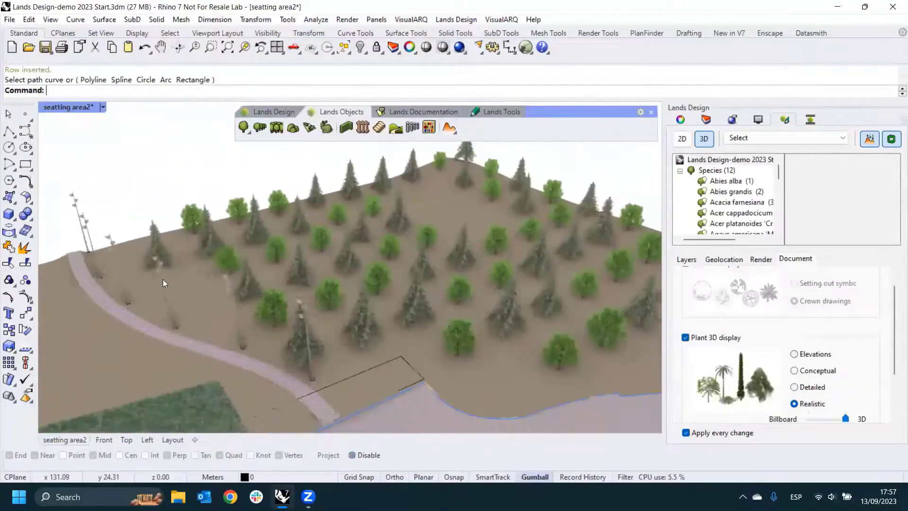
click(163, 279)
right_drag(361, 314, 394, 185)
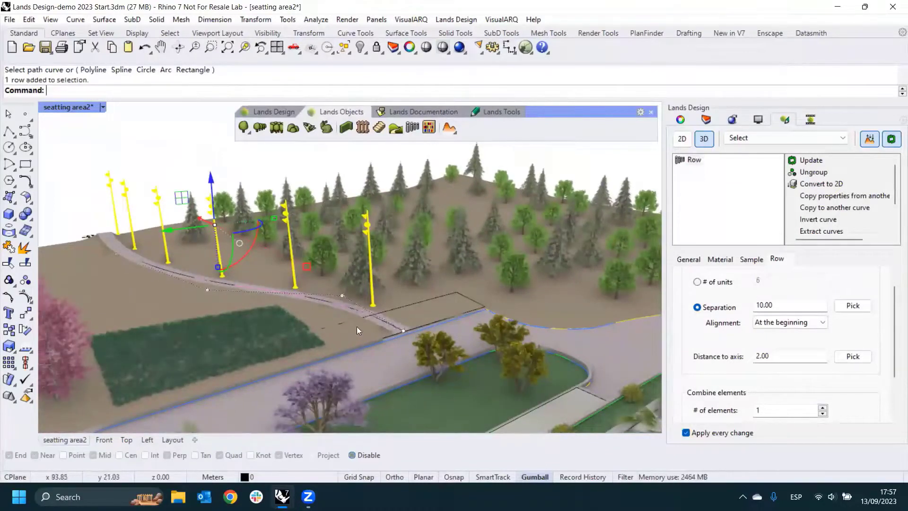
scroll(358, 322, up, 5)
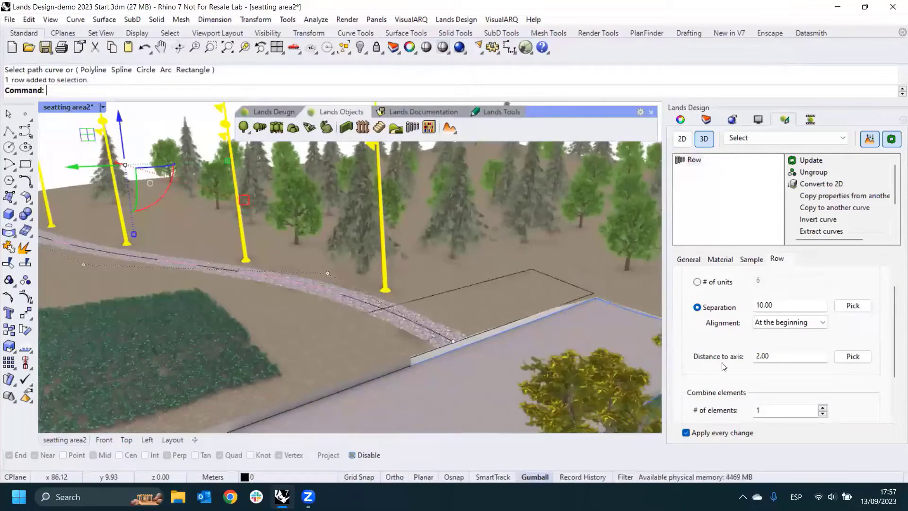
double_click(782, 360)
text(1)
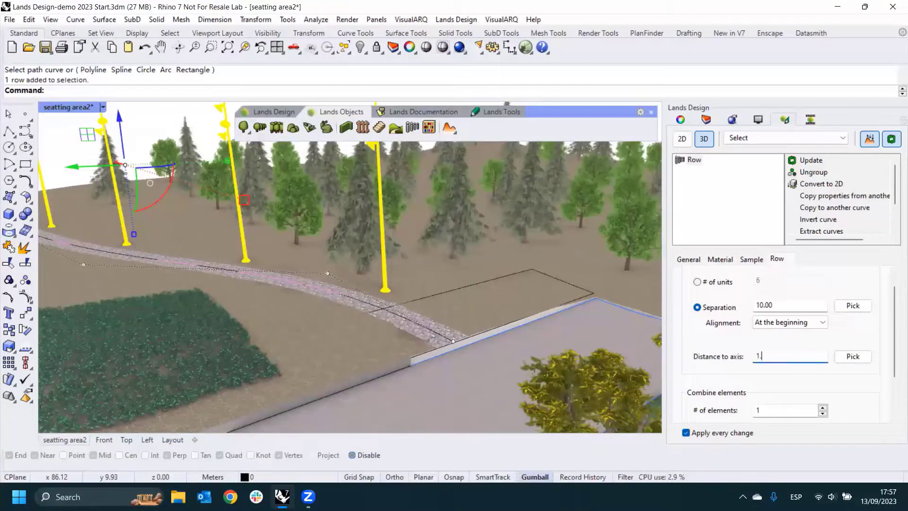
text(.2)
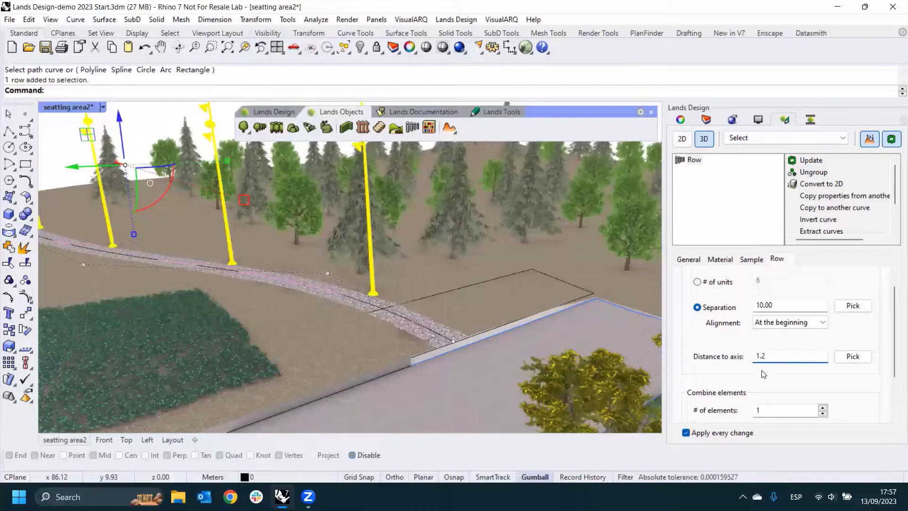
key(BackSpace)
text(5)
- Distribute the light pole row by number of units instead of separation, using 6 units, and deselect it
click(785, 305)
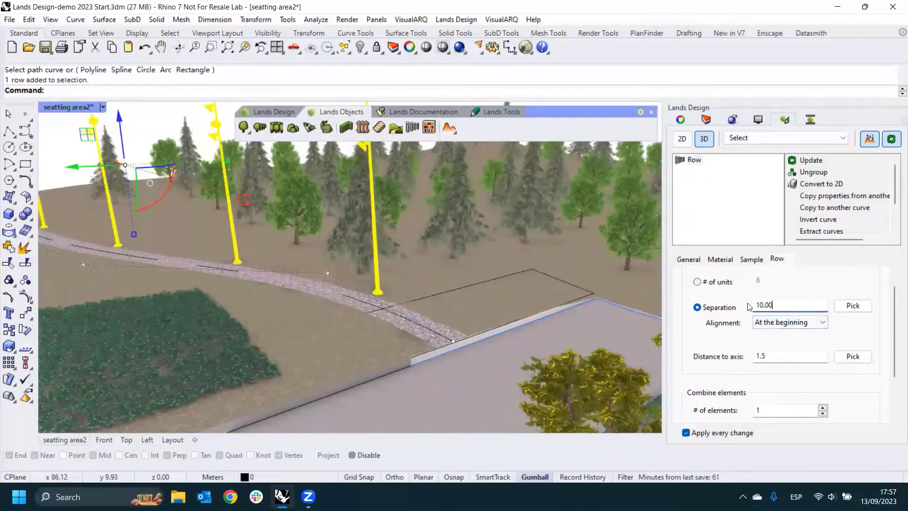
right_drag(582, 310, 570, 314)
scroll(570, 314, down, 2)
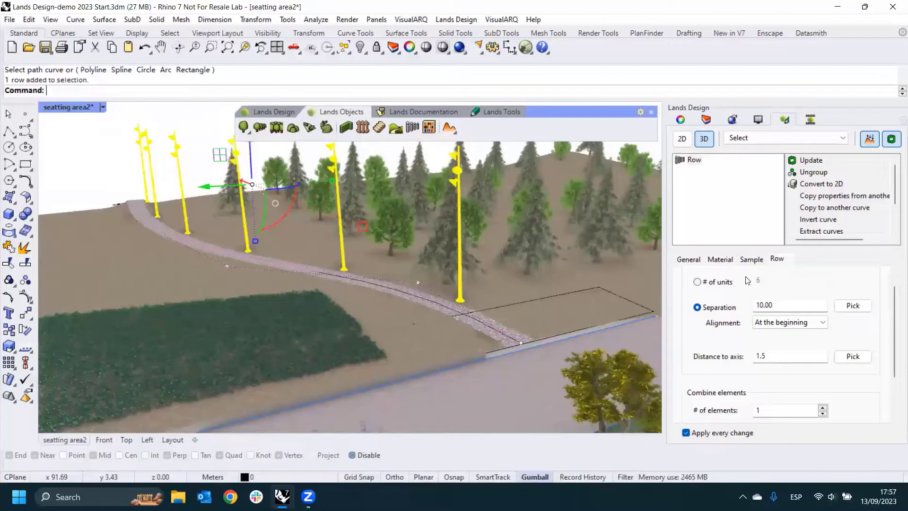
click(705, 282)
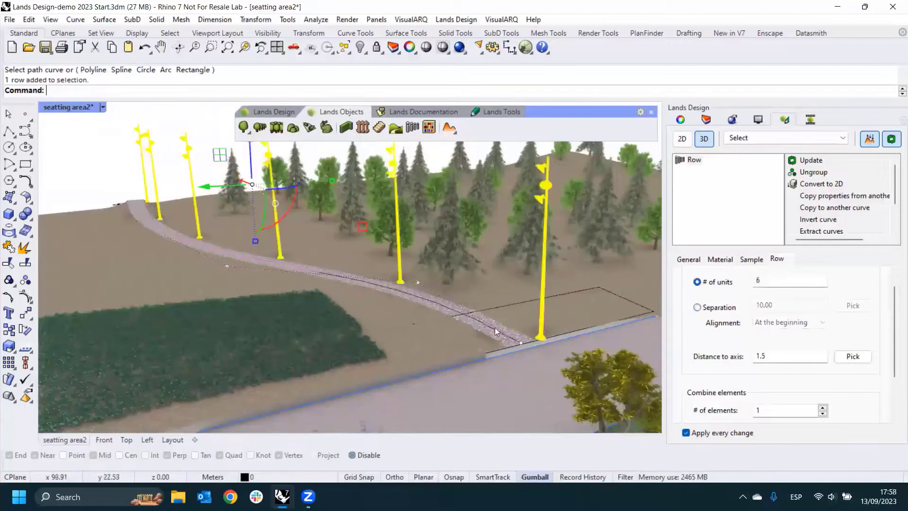
right_drag(426, 339, 179, 255)
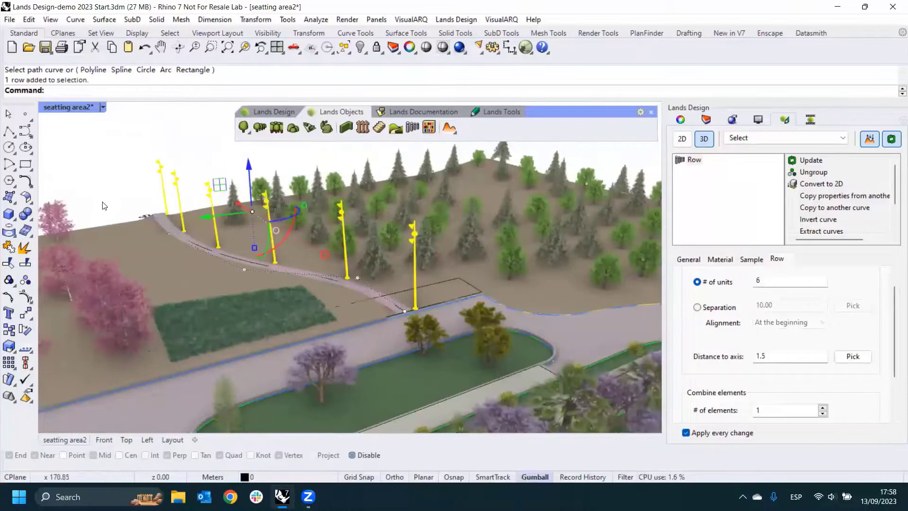
click(102, 205)
- Insert a plant list beside the upper right of the site plan in the Top view and select it
scroll(267, 274, down, 8)
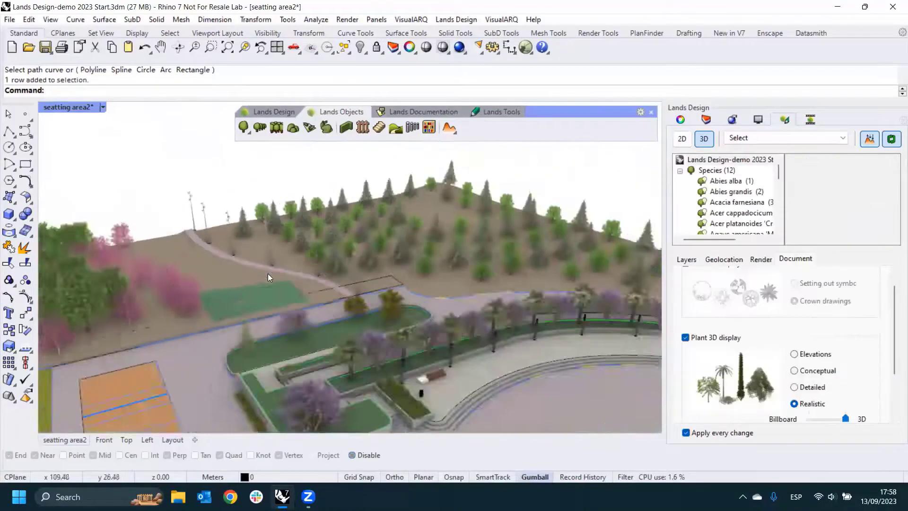
right_drag(267, 273, 408, 157)
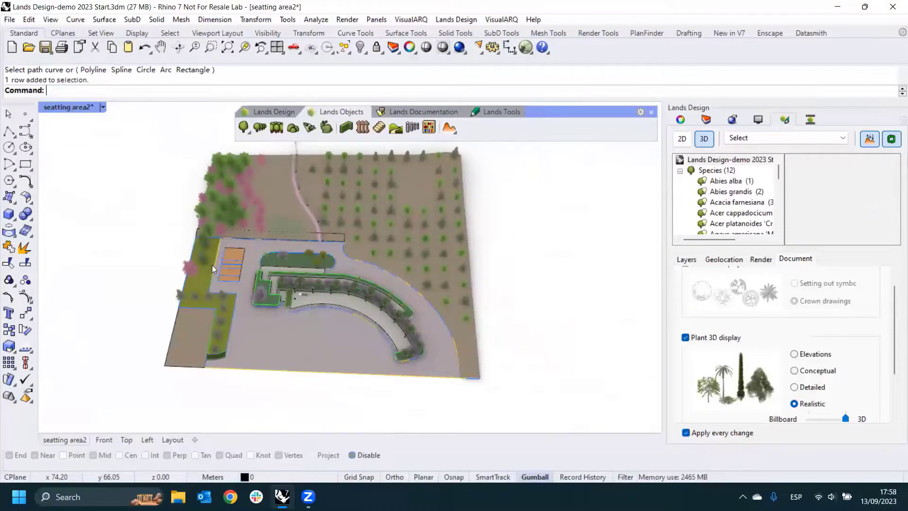
click(413, 114)
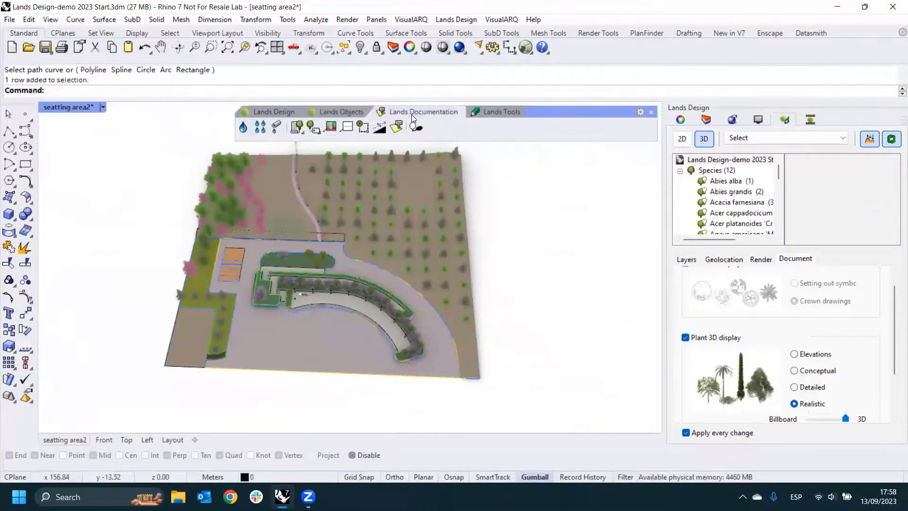
click(126, 439)
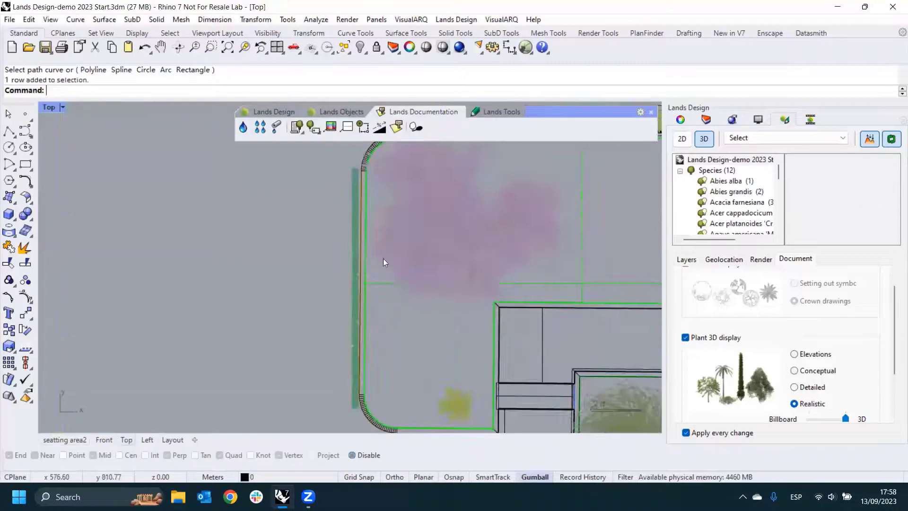
scroll(245, 253, down, 5)
scroll(252, 254, down, 6)
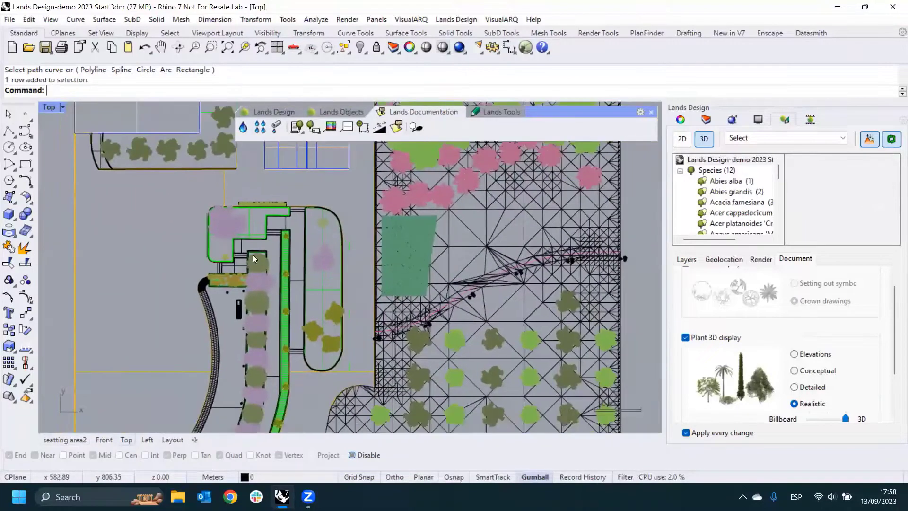
click(300, 131)
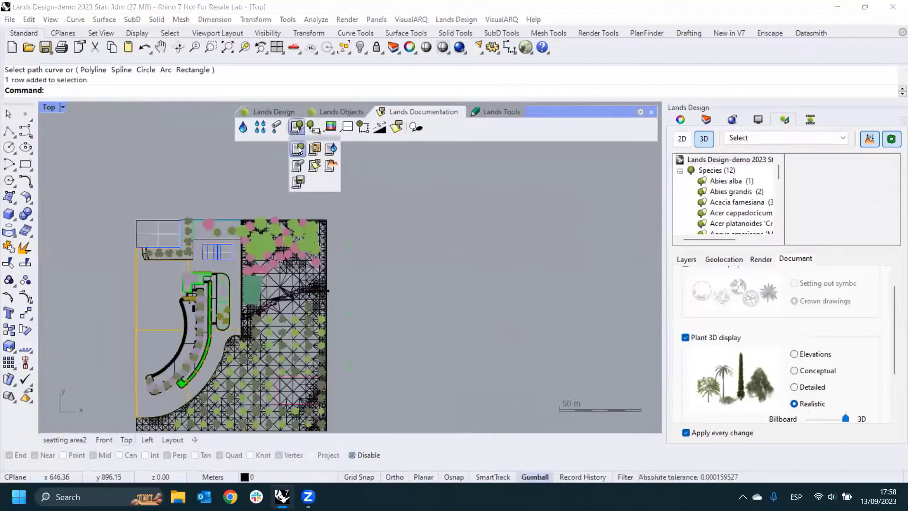
click(298, 128)
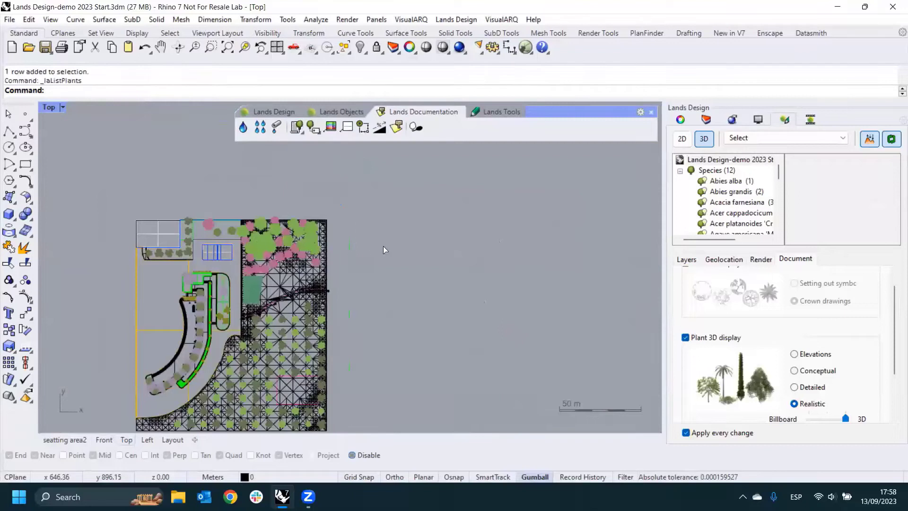
click(360, 230)
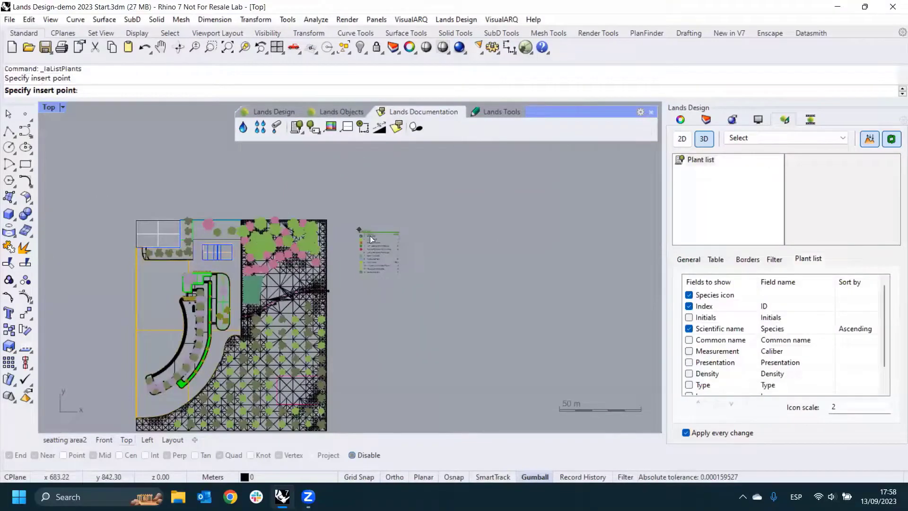
scroll(385, 247, up, 9)
click(359, 243)
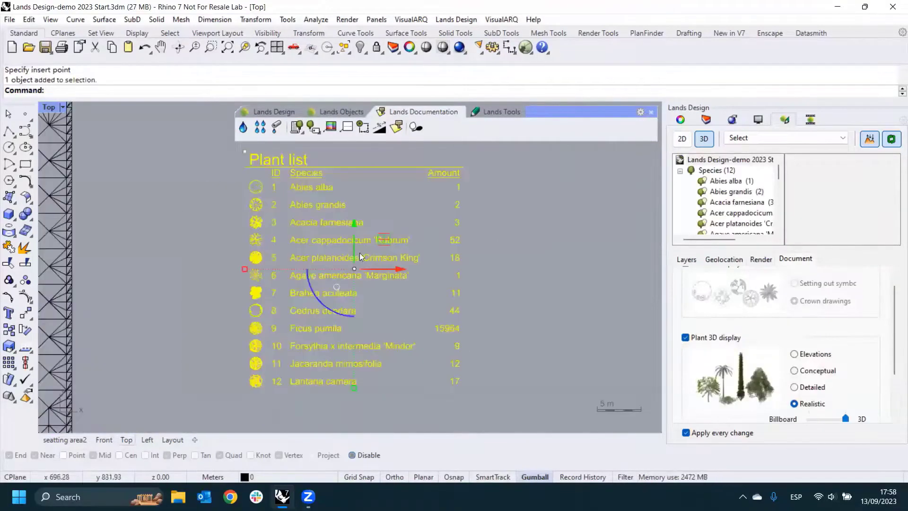
- Select the forest near the plan's upper right corner and try to set its number of units to 60
right_drag(417, 270, 457, 256)
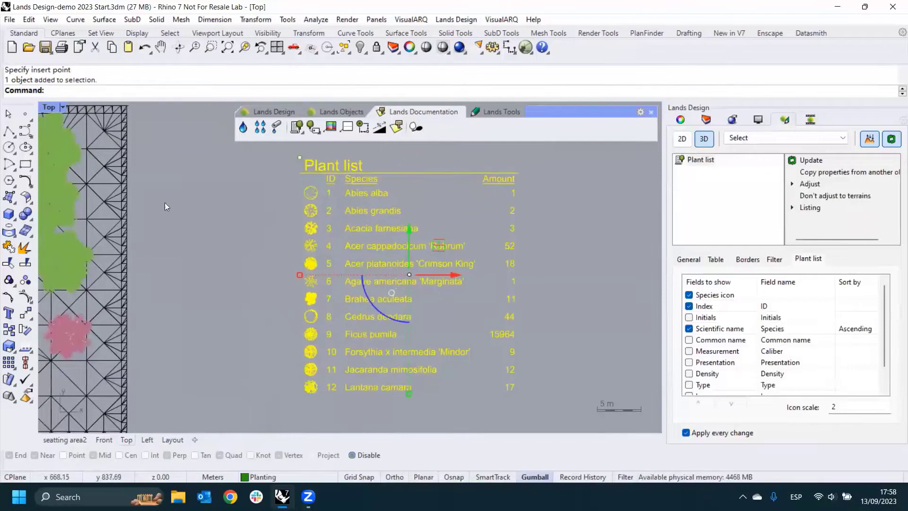
right_drag(148, 212, 230, 219)
click(150, 337)
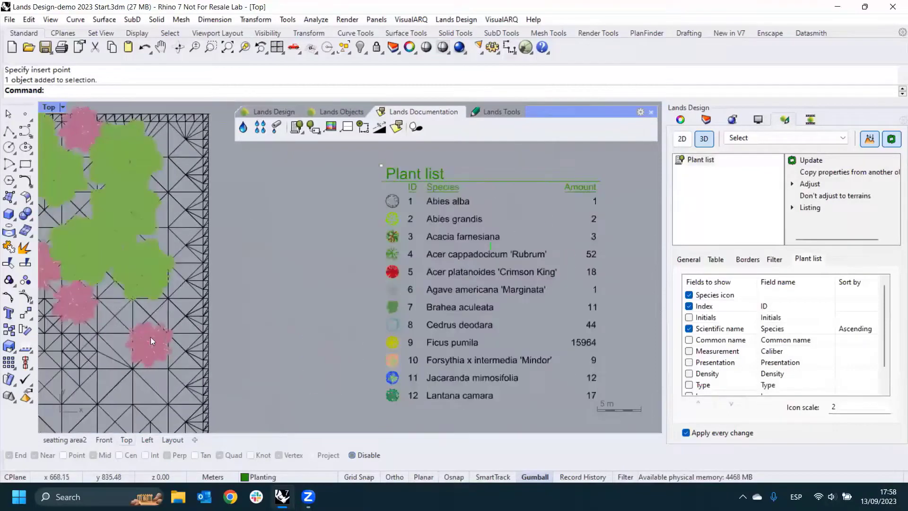
click(687, 119)
click(785, 120)
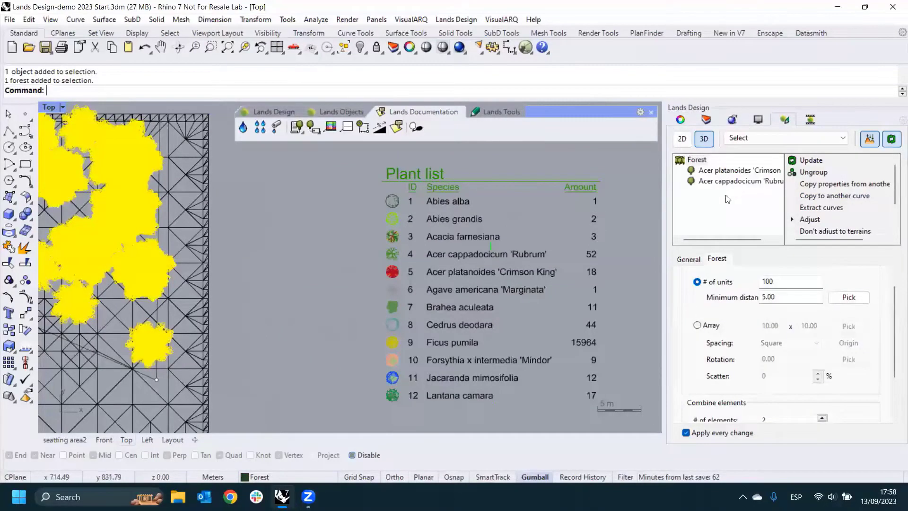
right_drag(511, 273, 476, 258)
drag(783, 286, 753, 286)
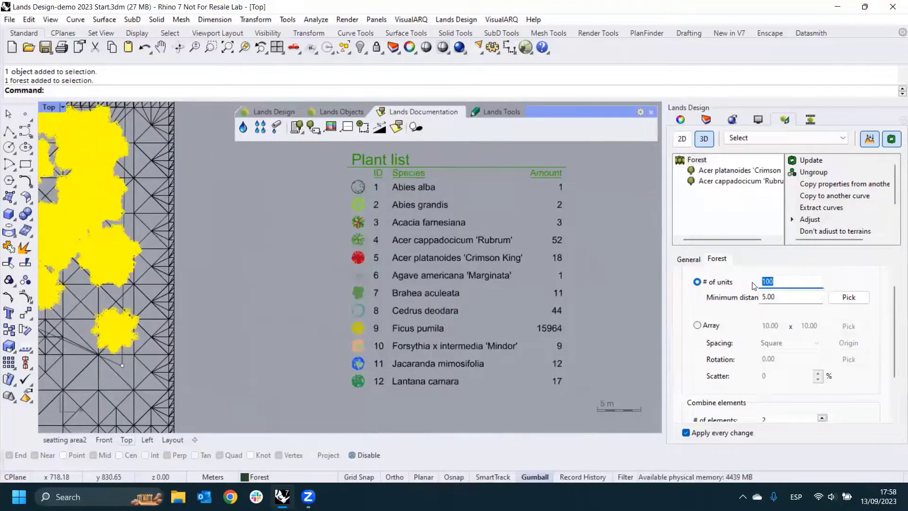
text(60)
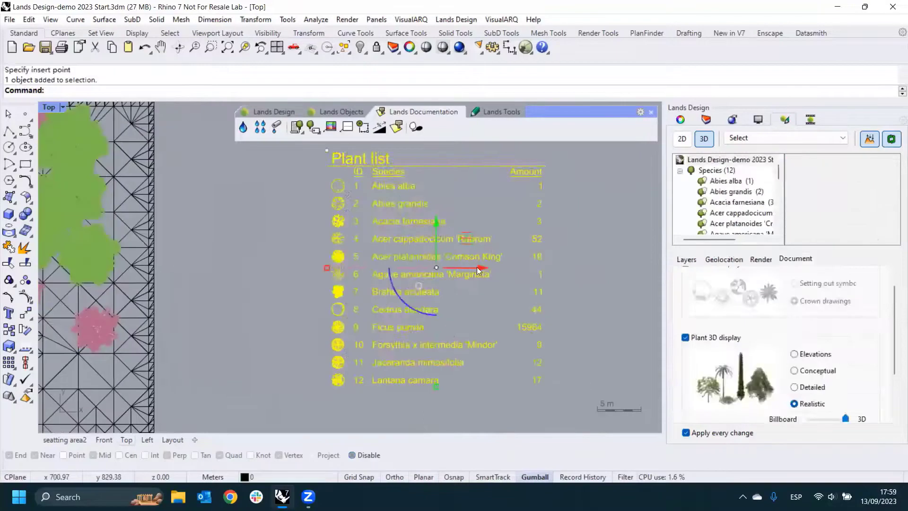
- Move the plant list slightly closer to the site plan and deselect it
drag(506, 284, 489, 280)
click(573, 271)
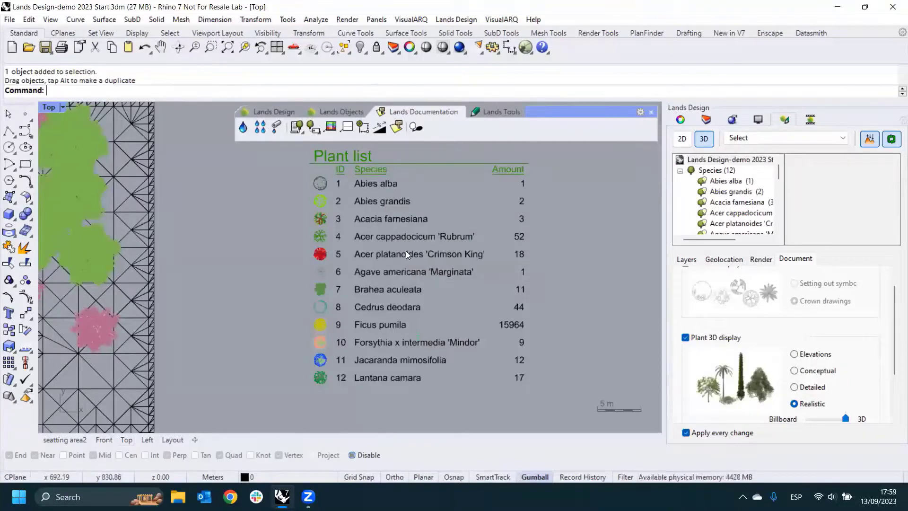
- Insert a zoning list to the right of the plant list in the Top view
right_drag(204, 251, 231, 251)
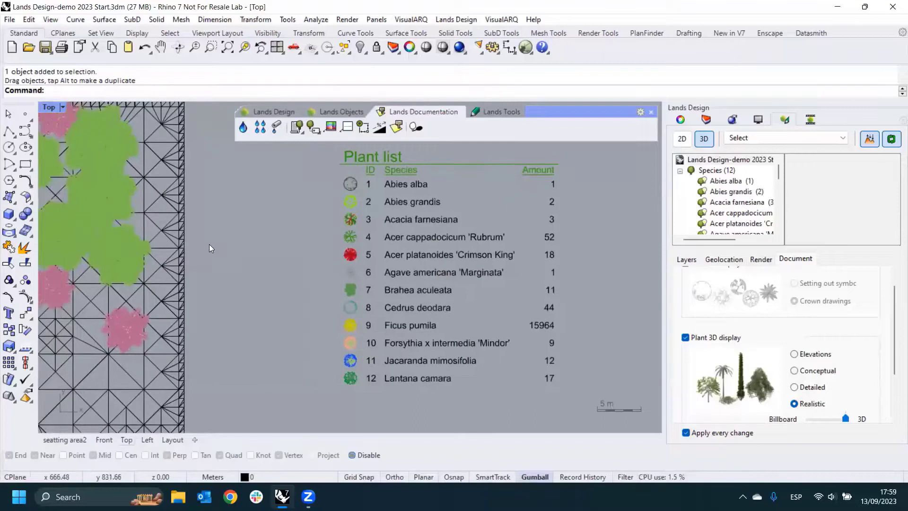
scroll(301, 237, down, 5)
right_drag(301, 262, 319, 256)
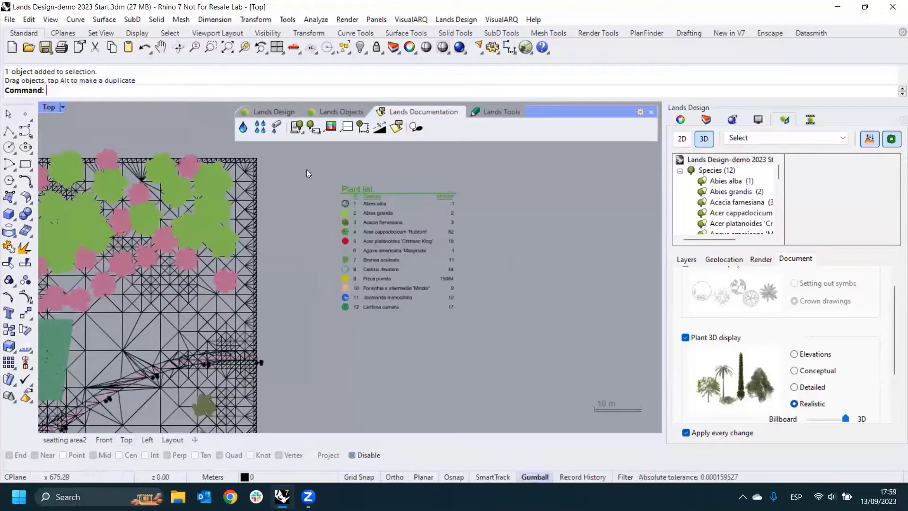
click(298, 129)
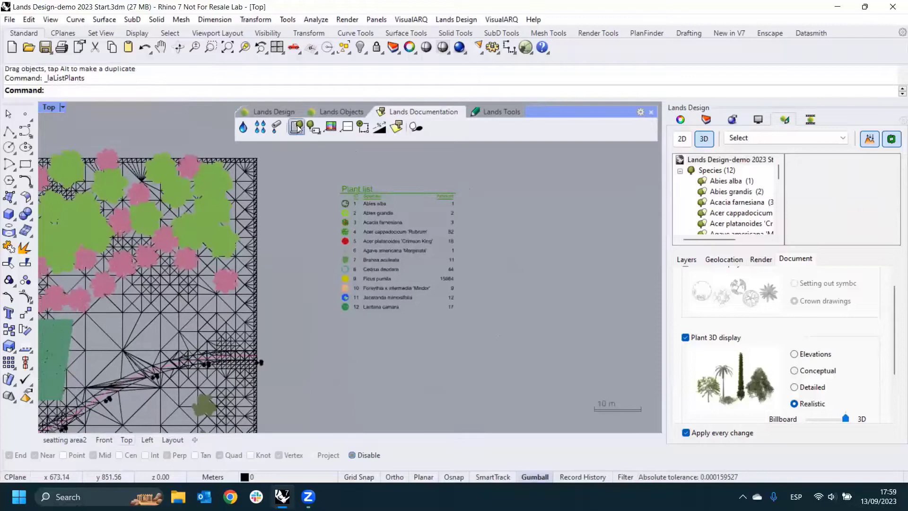
click(312, 167)
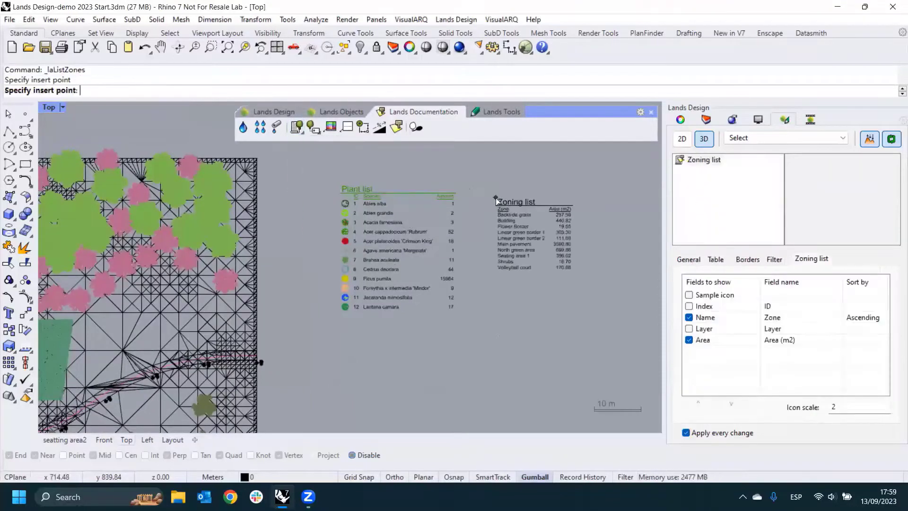
- Insert a terrain list with area, fill volume and dig volume below the plant list
click(301, 133)
click(330, 165)
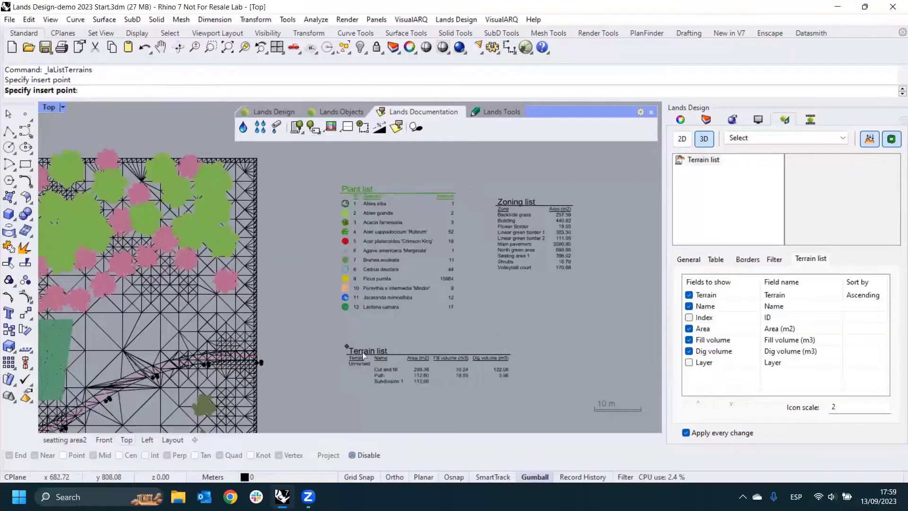
click(413, 323)
scroll(445, 302, up, 5)
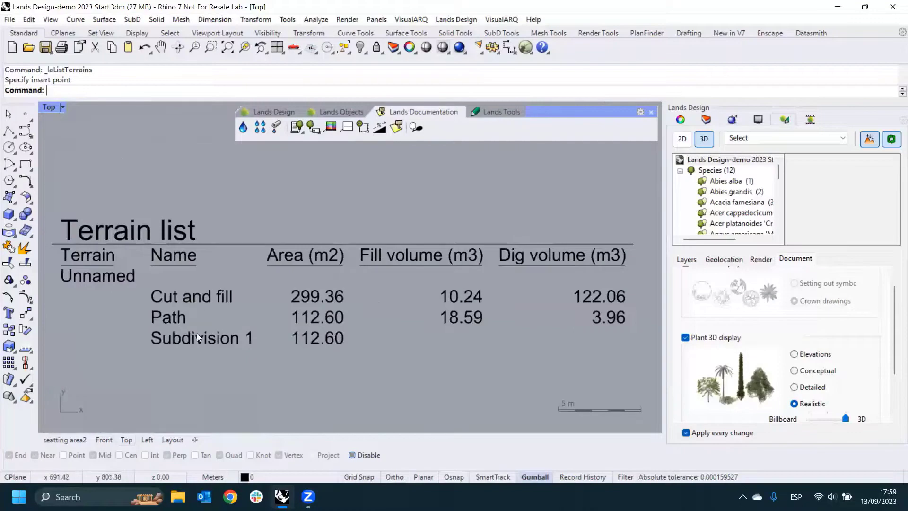
- Select the plant list, add the Density field to its columns, and look through its remaining available fields
scroll(390, 300, down, 6)
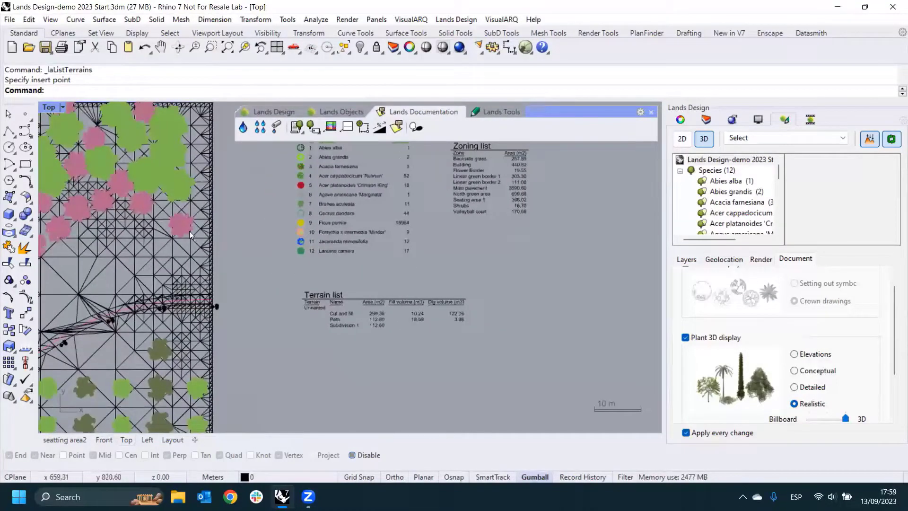
right_drag(442, 157, 434, 194)
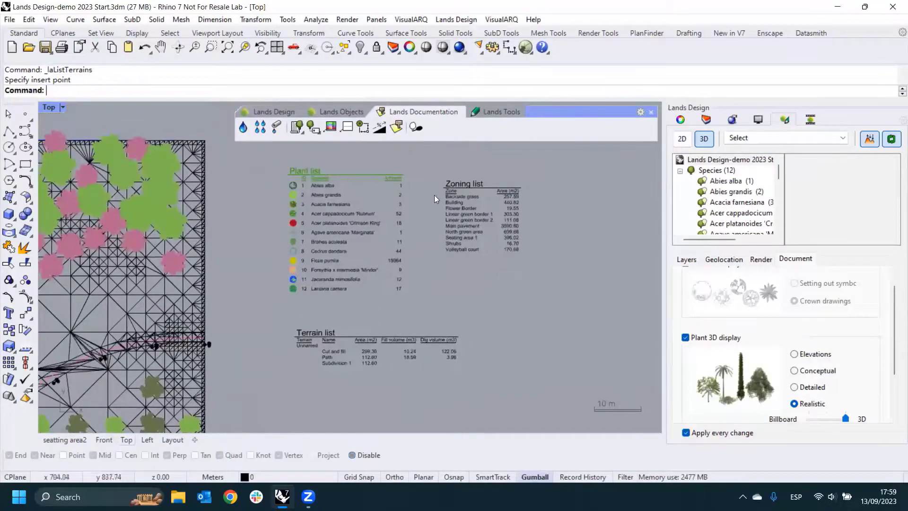
click(357, 221)
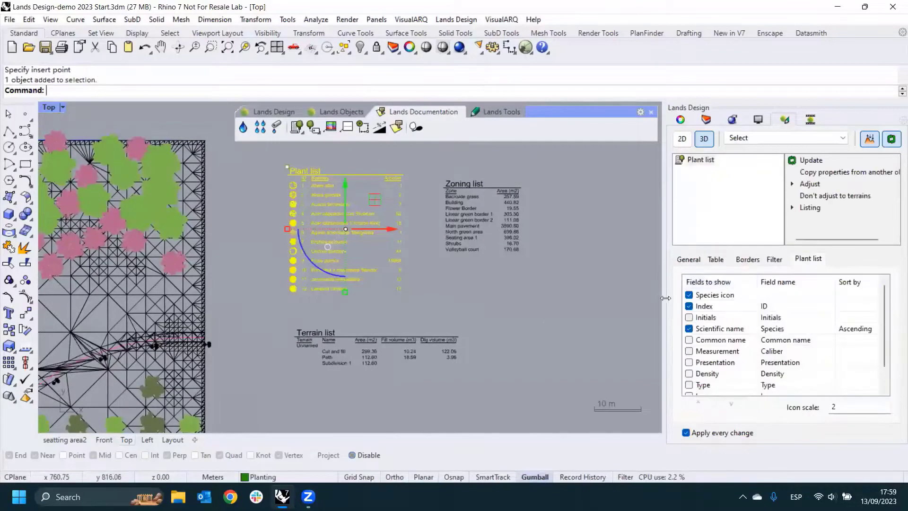
scroll(329, 184, up, 2)
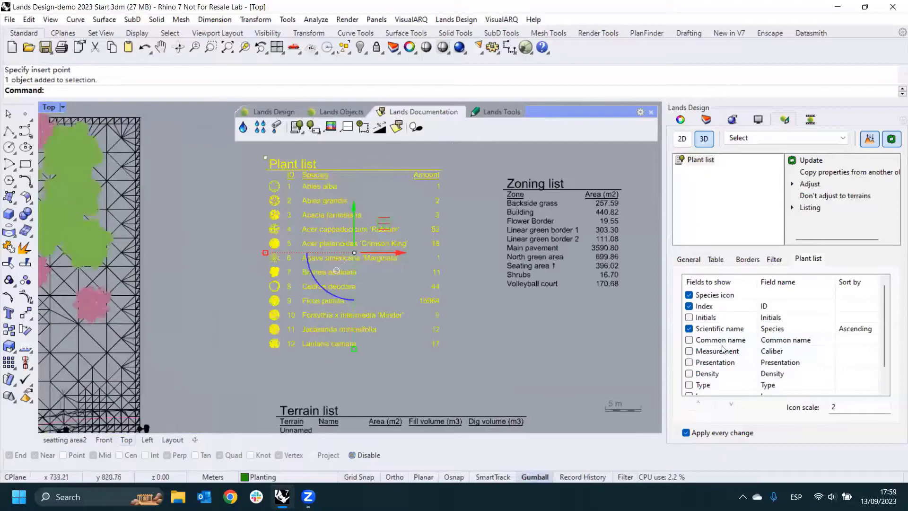
click(689, 373)
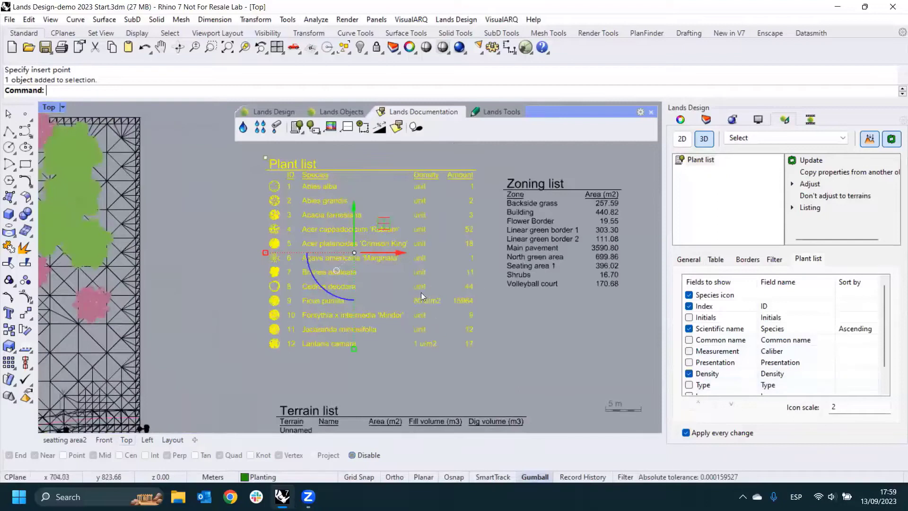
scroll(468, 307, up, 2)
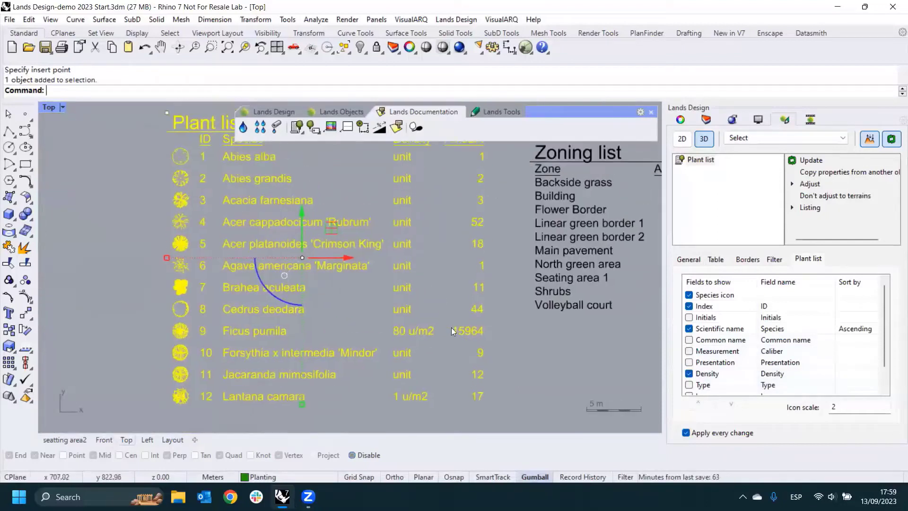
right_drag(447, 331, 445, 346)
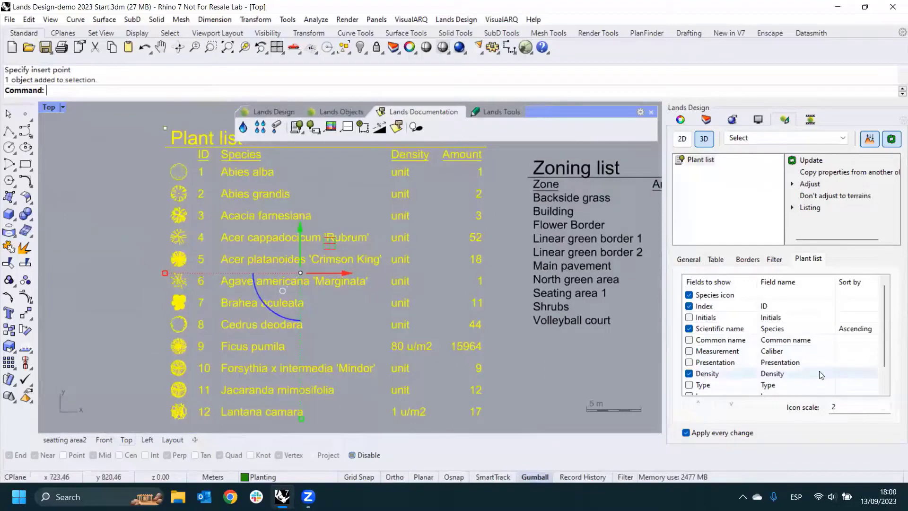
drag(882, 347, 883, 363)
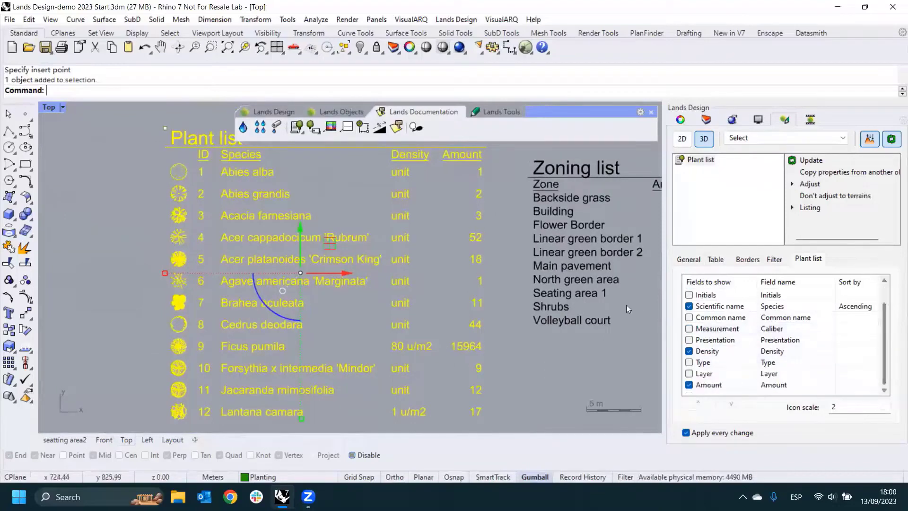
- Select the zoning list to examine its field settings
click(584, 280)
right_drag(563, 287, 503, 301)
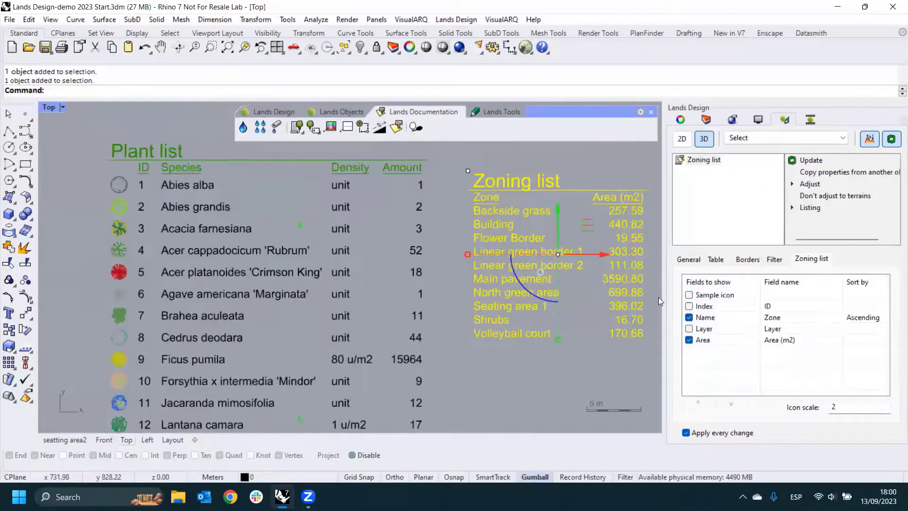
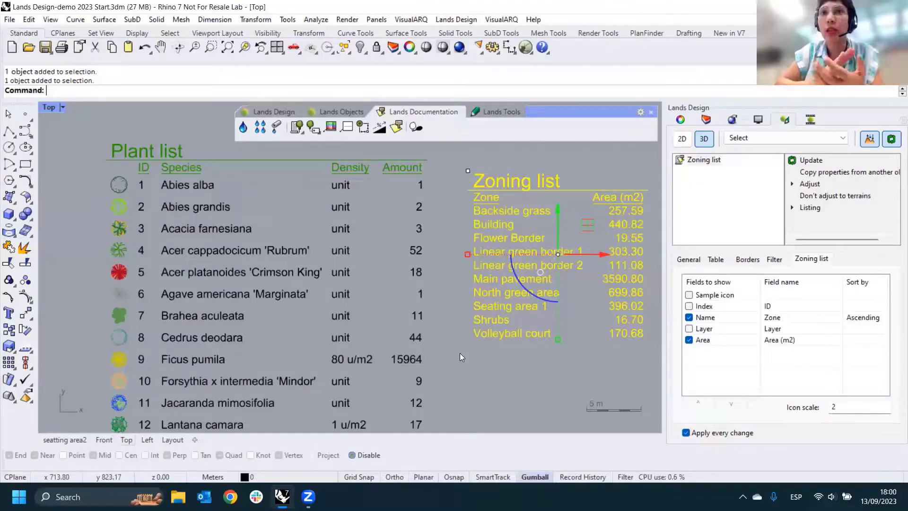
- Select the plant list, look at its filter options, and deselect it
click(347, 309)
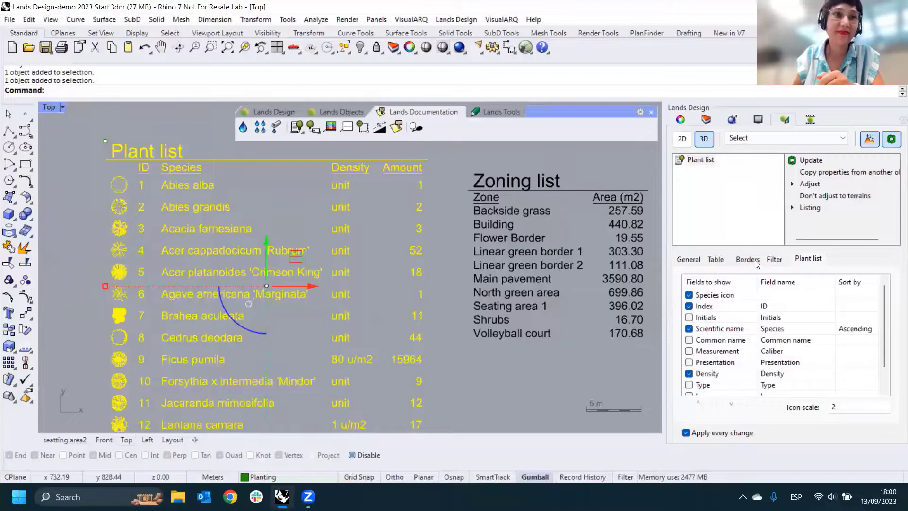
click(771, 260)
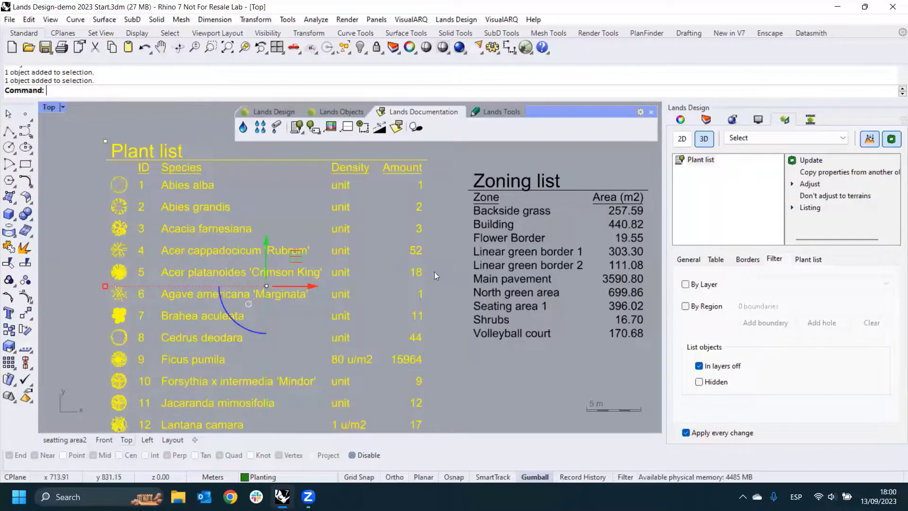
scroll(436, 276, down, 3)
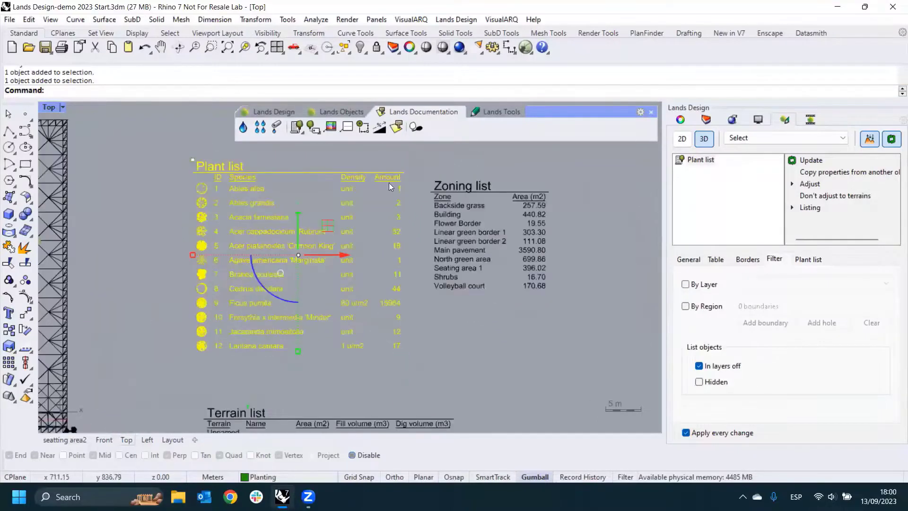
scroll(502, 294, down, 2)
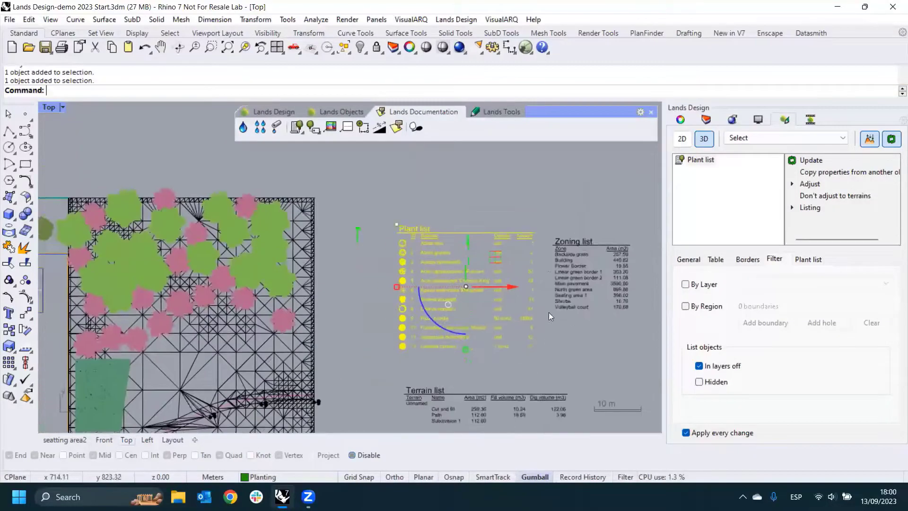
scroll(549, 312, down, 4)
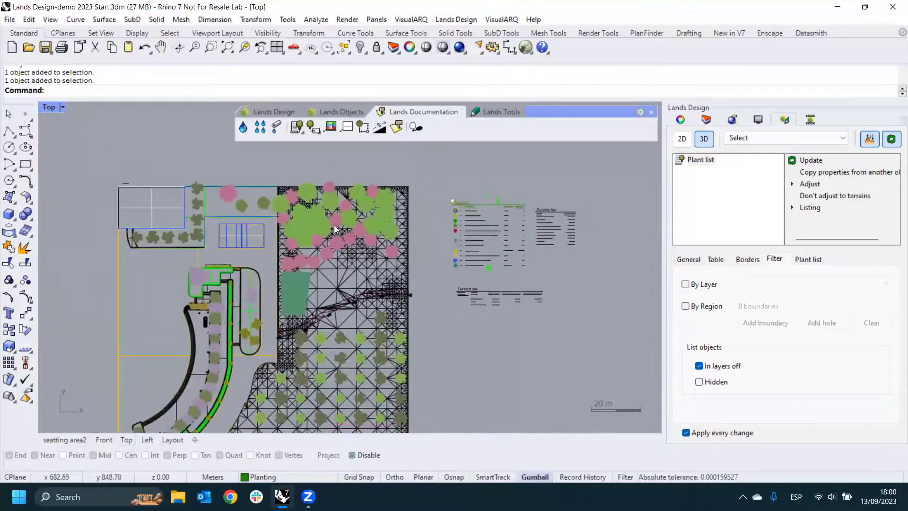
key(Escape)
- Draw a rectangle about 62 m wide around the eastern part of the site, enclosing the terrain and its plants from north to south
scroll(360, 206, down, 2)
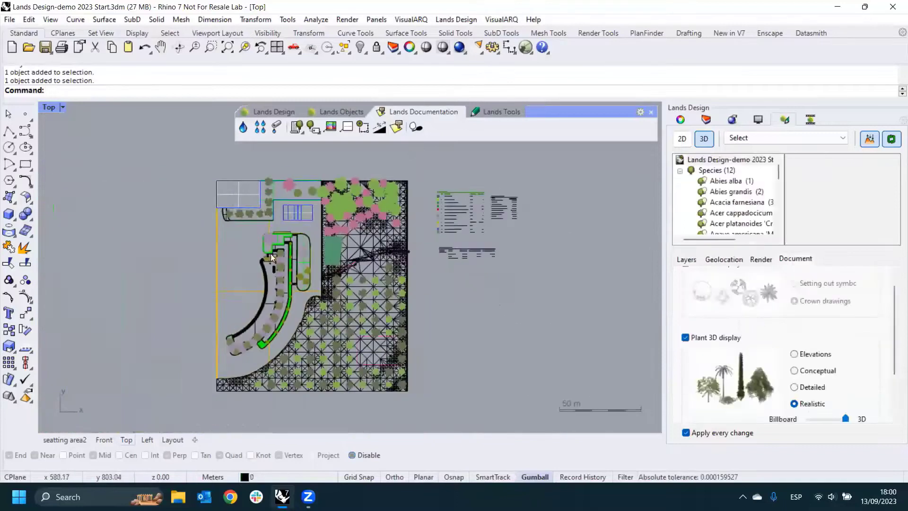
click(25, 164)
click(316, 165)
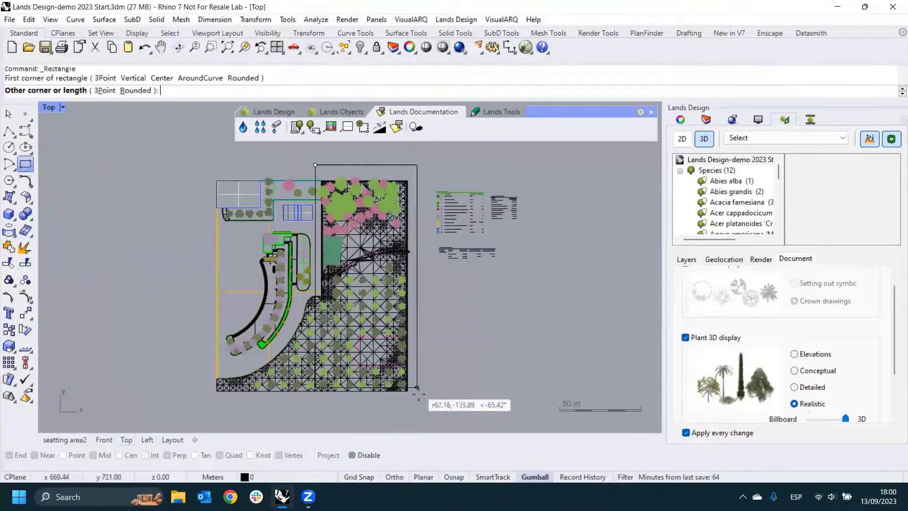
click(420, 400)
- Filter the plant list by region, adding the rectangle around the eastern part of the site as its boundary
scroll(358, 218, up, 2)
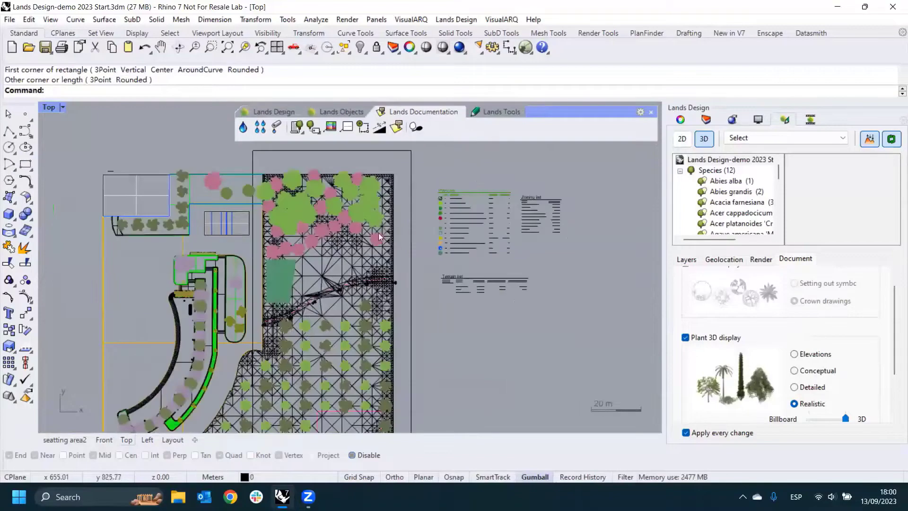
scroll(454, 203, up, 3)
click(461, 232)
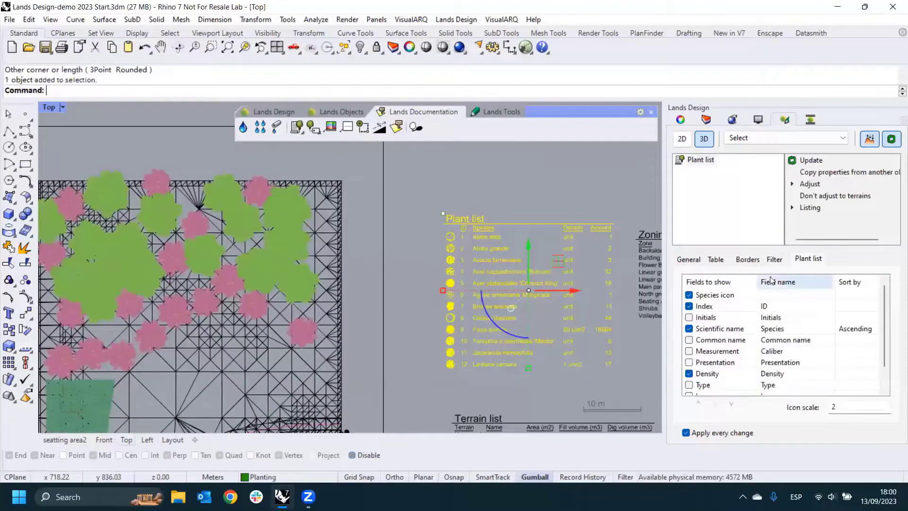
click(770, 261)
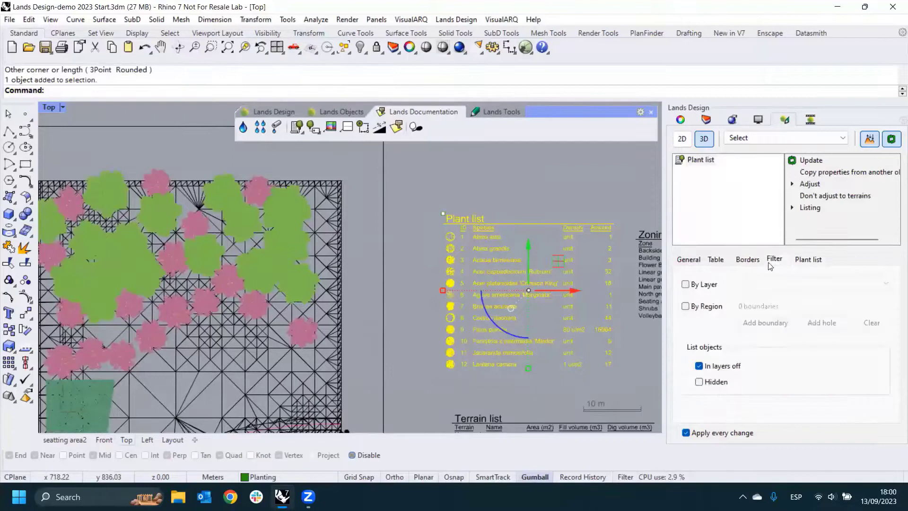
click(685, 306)
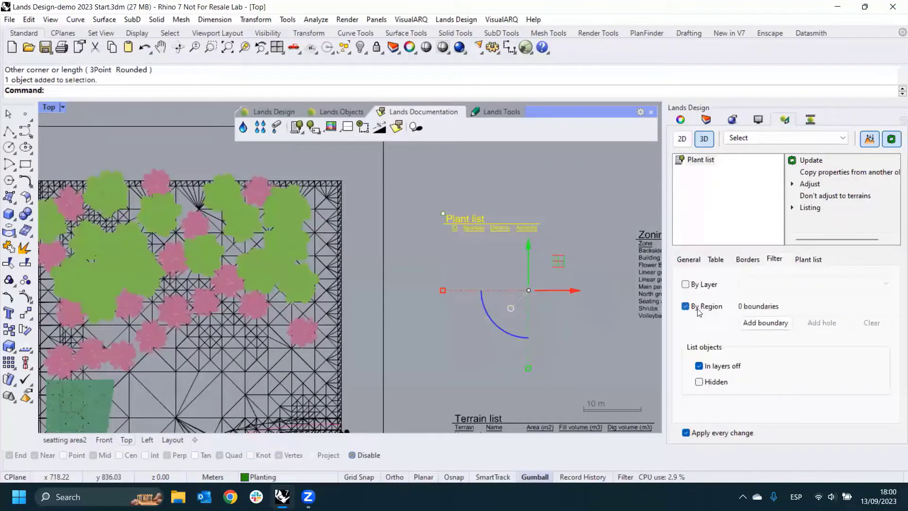
click(764, 323)
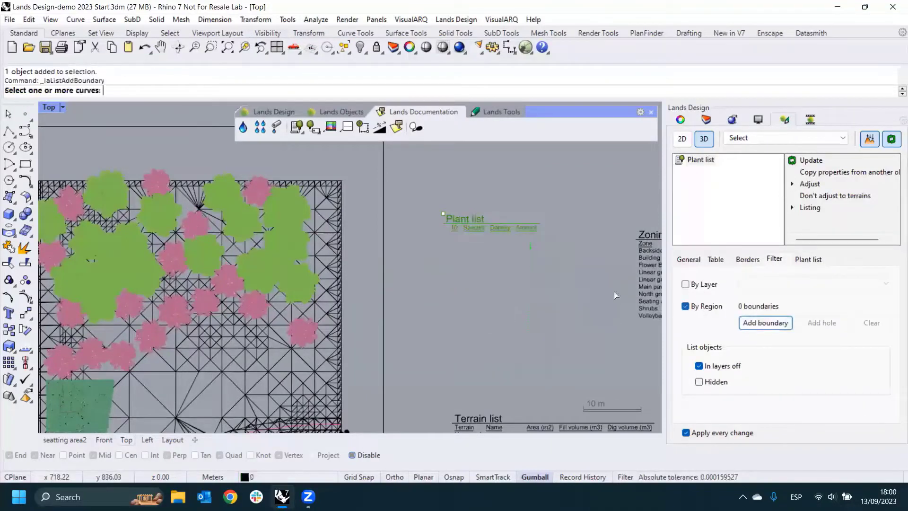
click(381, 229)
key(Return)
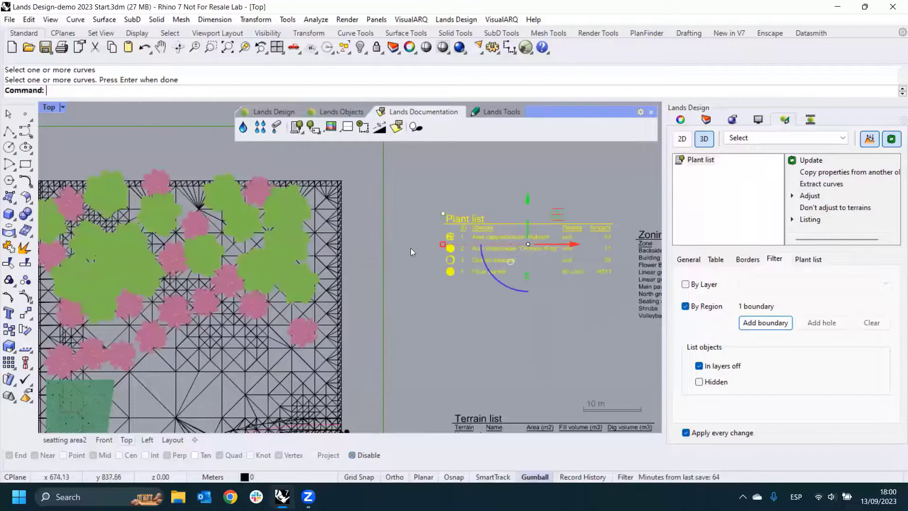
- Examine the filtered plant list and compare it with the planting inside the boundary rectangle
scroll(433, 280, up, 5)
click(498, 298)
right_drag(525, 183, 466, 263)
scroll(467, 260, down, 4)
scroll(467, 260, down, 6)
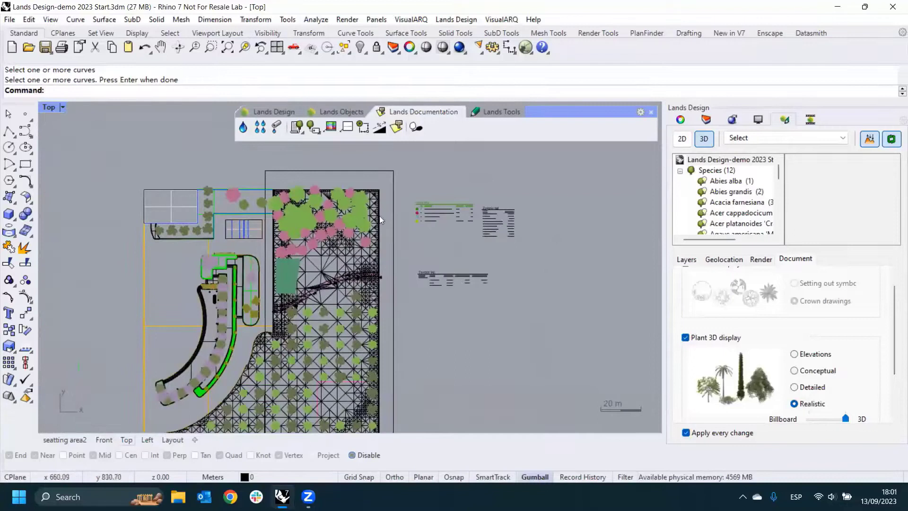
scroll(383, 187, up, 3)
scroll(397, 227, up, 3)
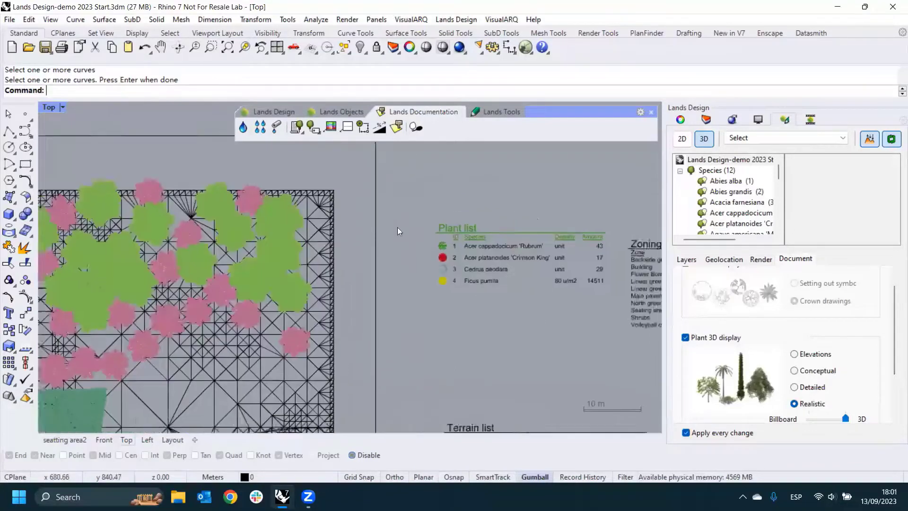
click(427, 246)
scroll(427, 246, down, 2)
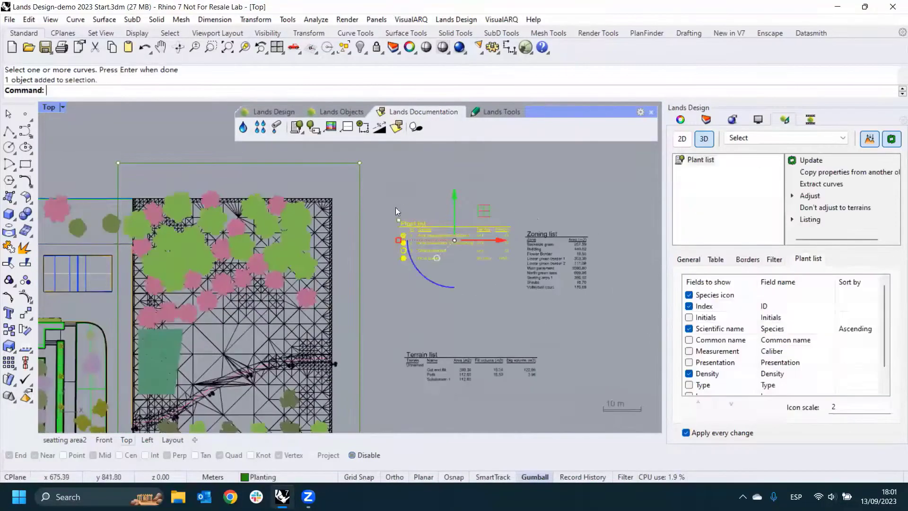
- Insert a second, unfiltered plant list above the region-filtered one
click(297, 127)
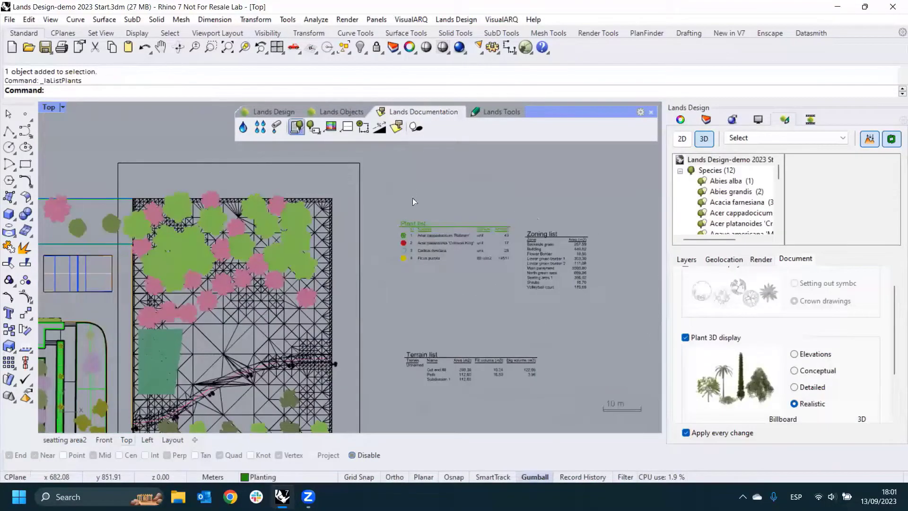
scroll(419, 196, down, 4)
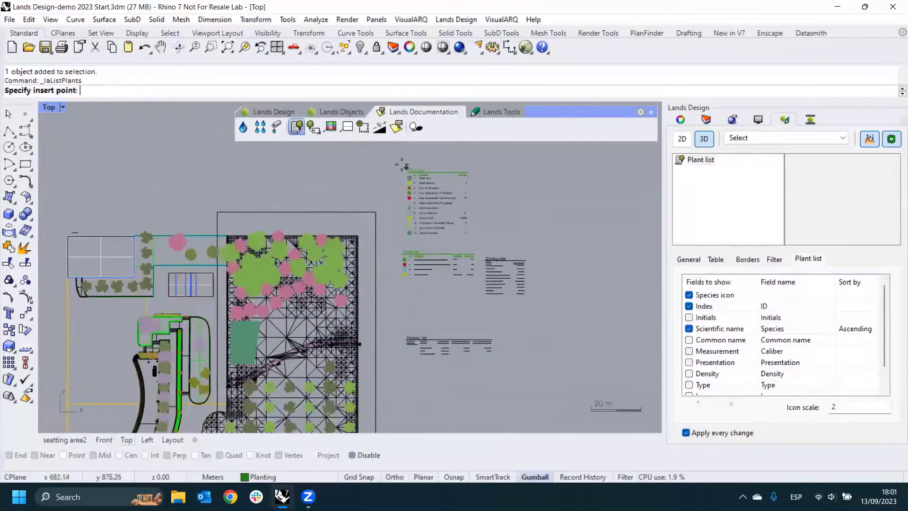
click(401, 165)
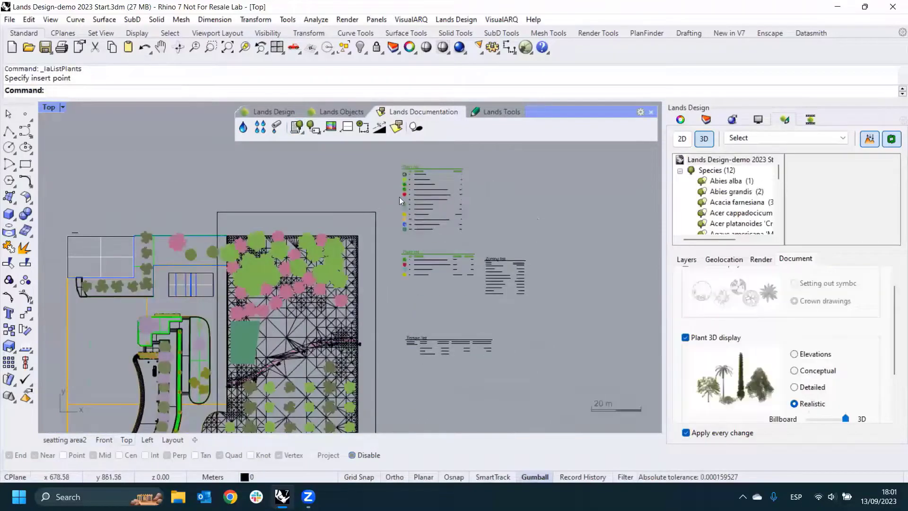
scroll(426, 198, up, 5)
scroll(461, 254, down, 3)
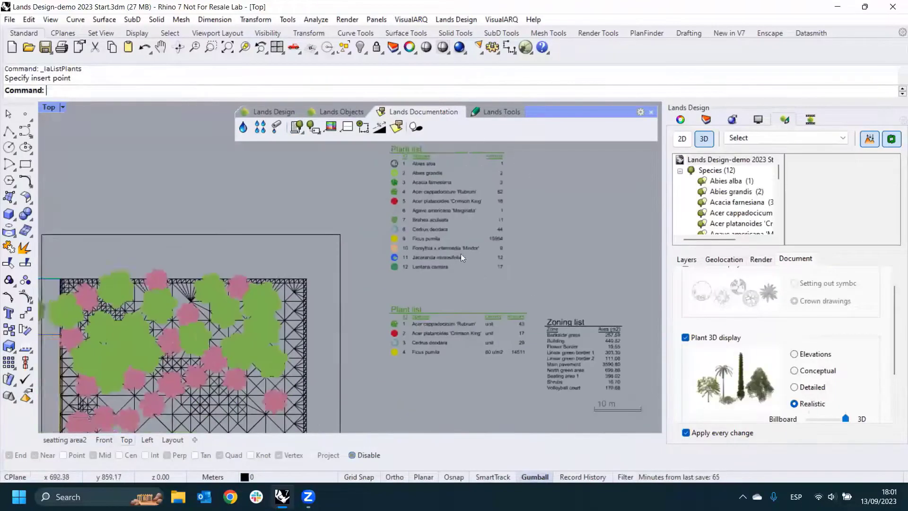
- Add the Sample icon field to the zoning list
scroll(420, 267, up, 3)
click(417, 286)
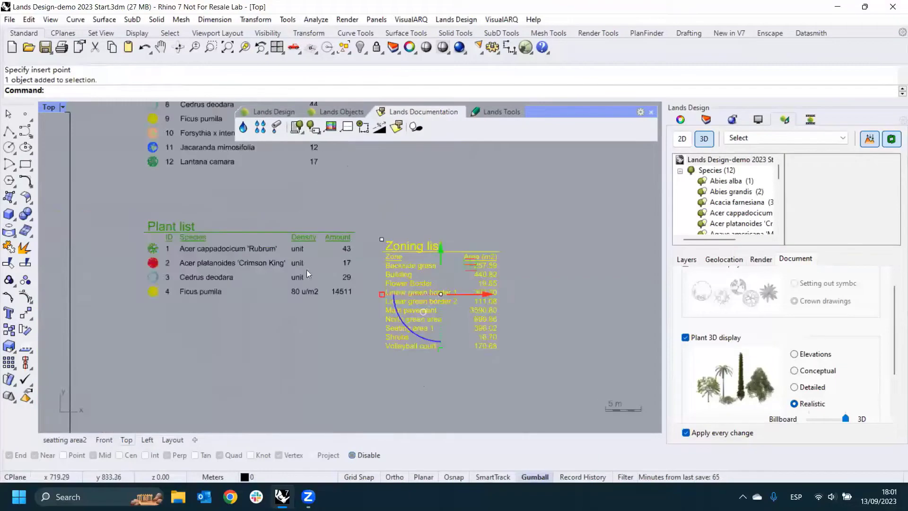
click(691, 295)
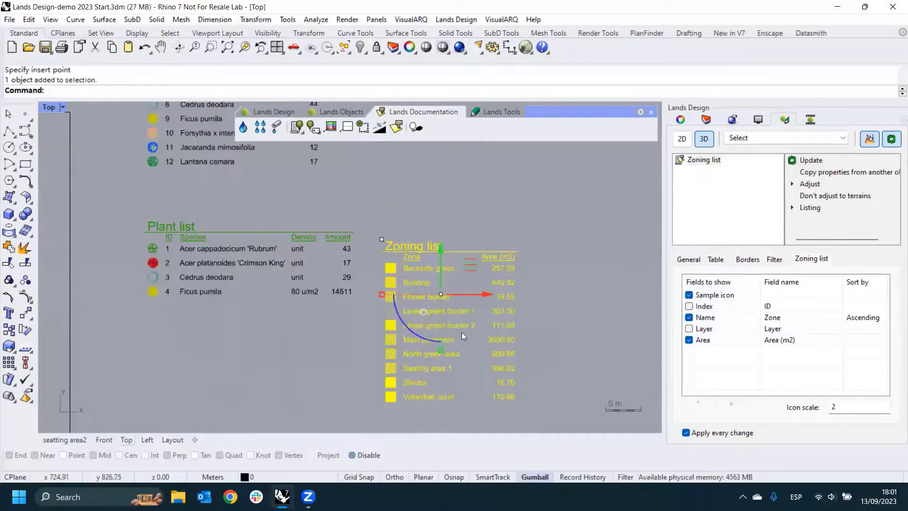
- Look at the Excel and HTML export options for the zoning list, close the export window without saving, and deselect the list
click(807, 209)
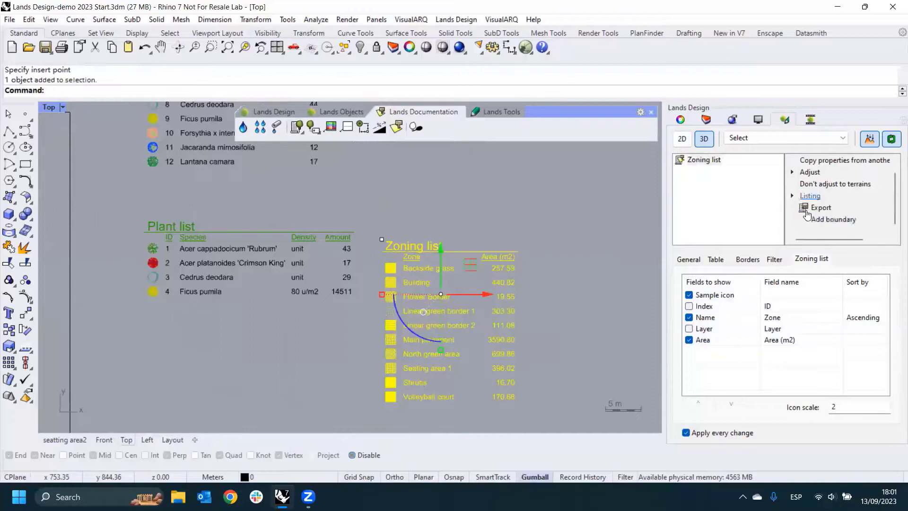
click(818, 210)
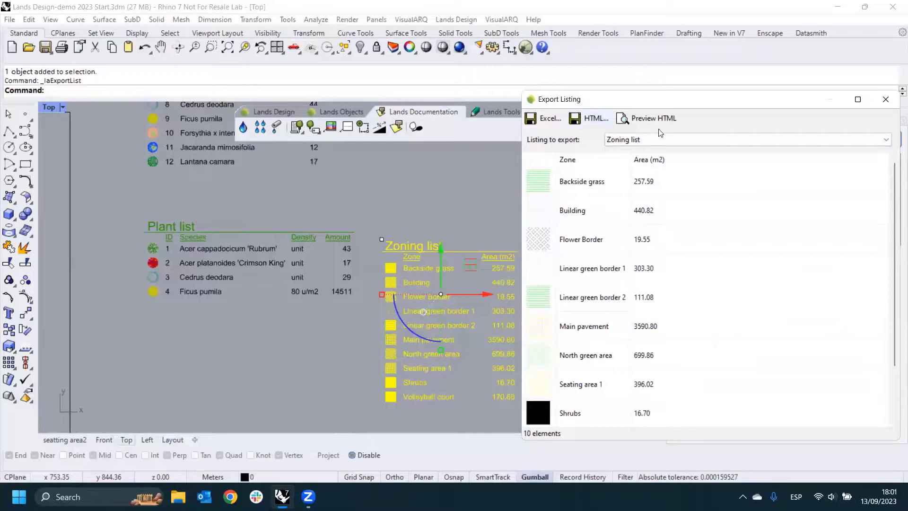
click(886, 99)
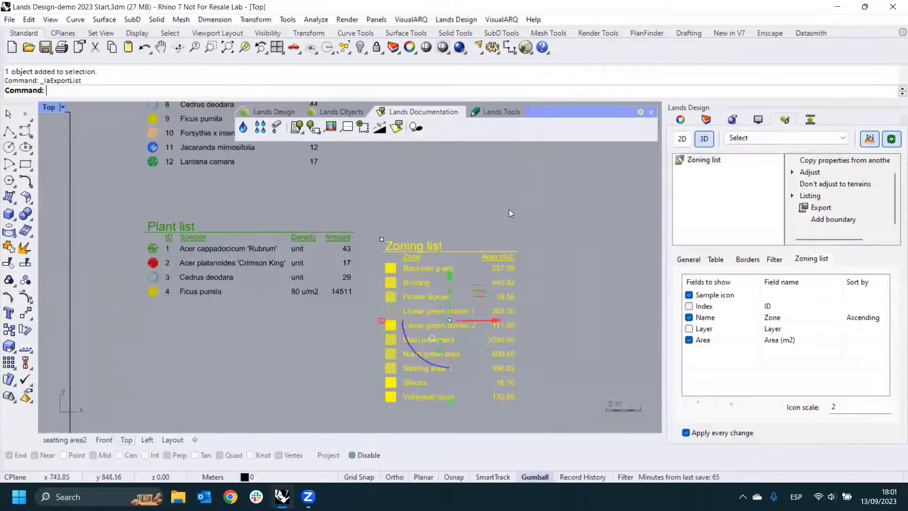
click(509, 213)
- Switch the whole project to 2D display and turn on plant shadows
scroll(496, 256, down, 10)
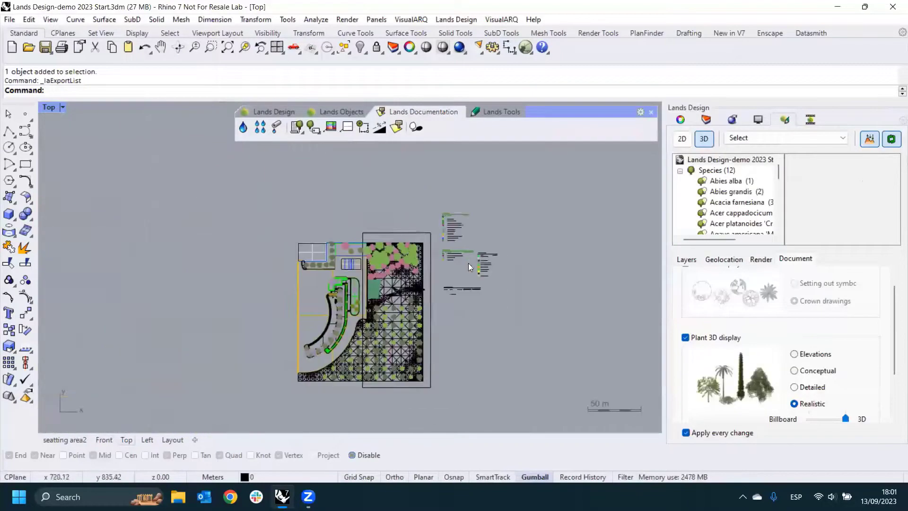
scroll(433, 276, up, 6)
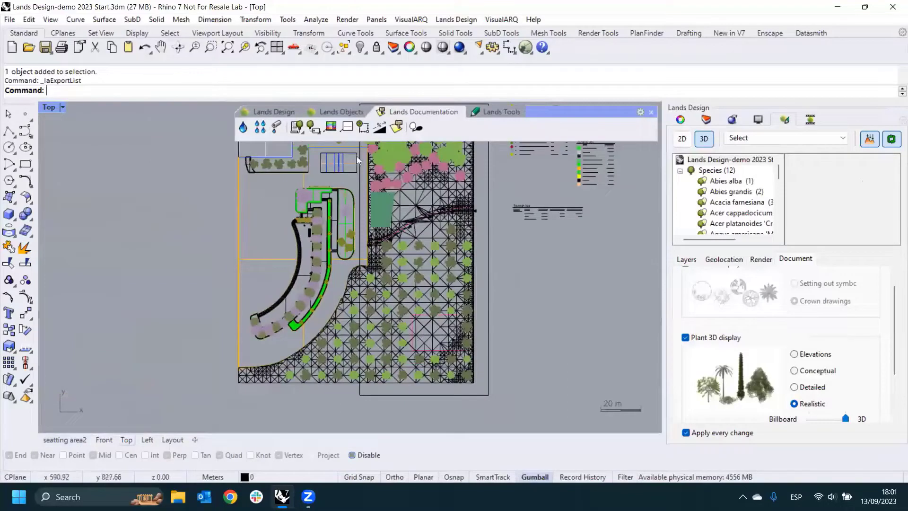
click(683, 139)
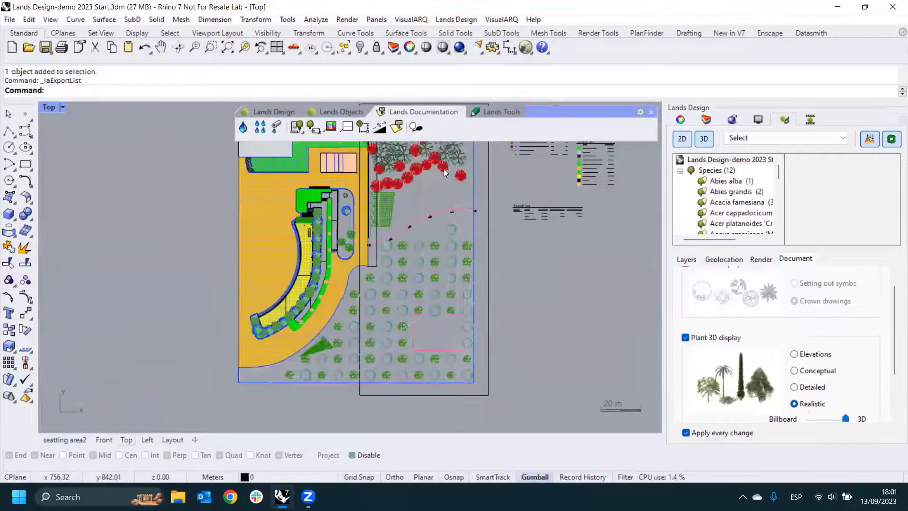
click(415, 127)
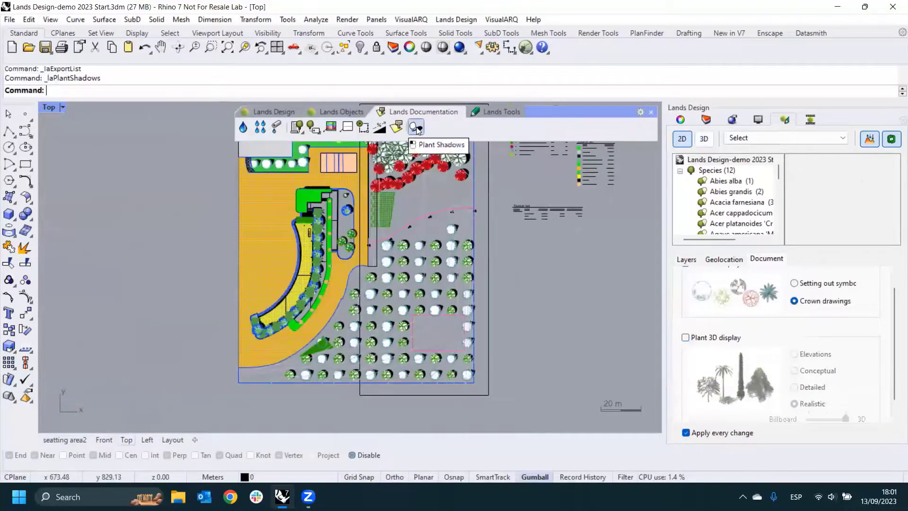
right_drag(432, 233, 436, 256)
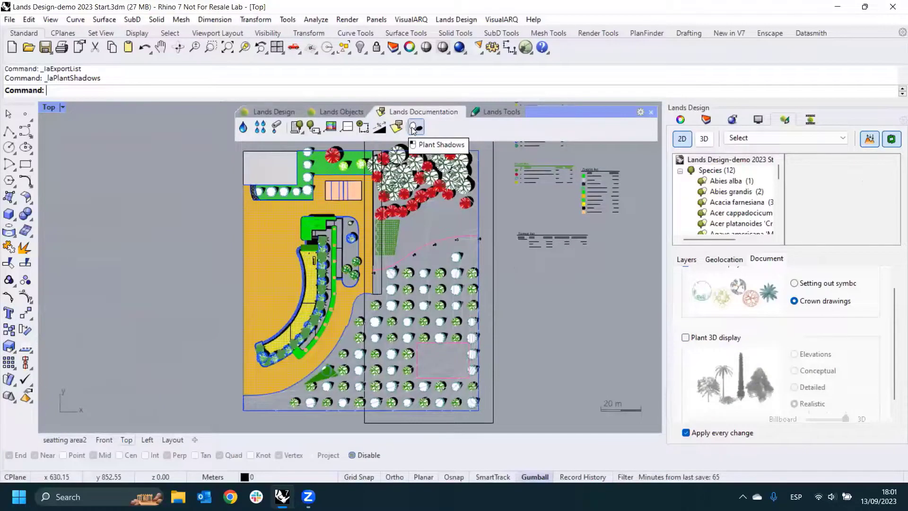
- Add a slope annotation along the curved path edge that crosses the terrain north of the tree grid
click(379, 127)
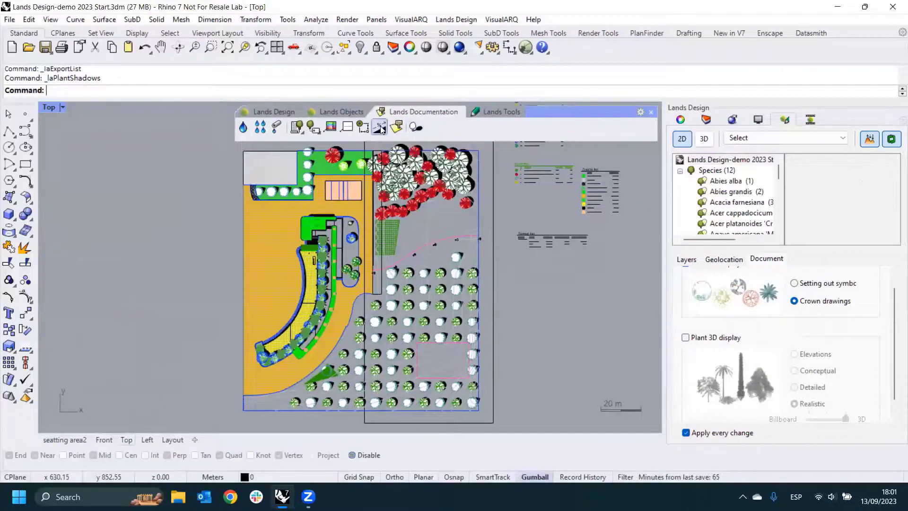
scroll(419, 243, up, 8)
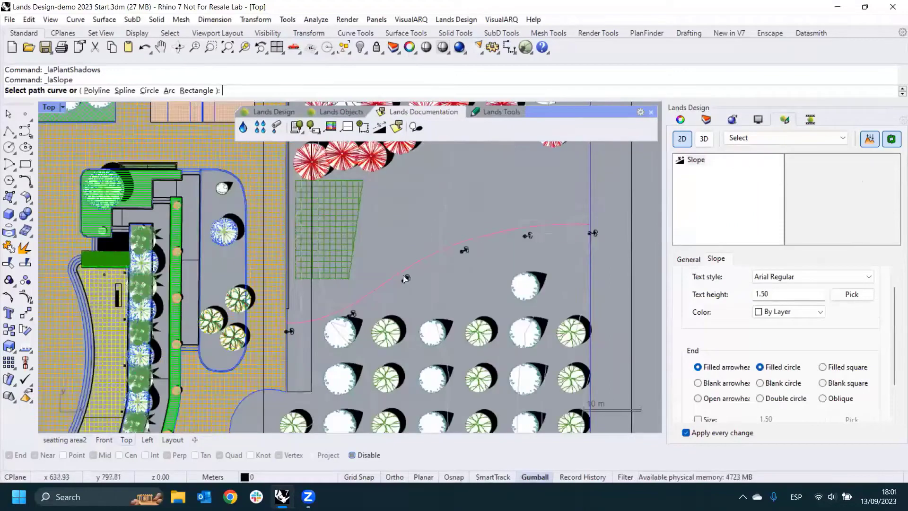
click(417, 264)
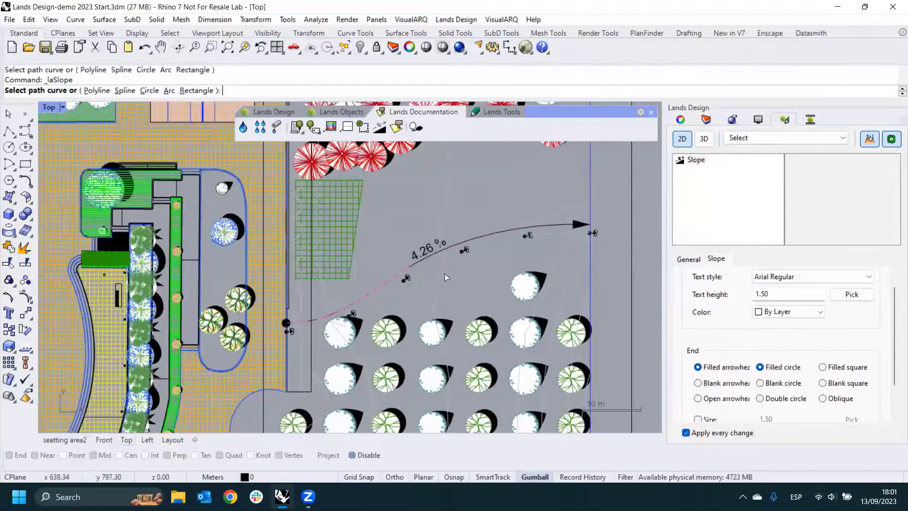
scroll(444, 259, up, 4)
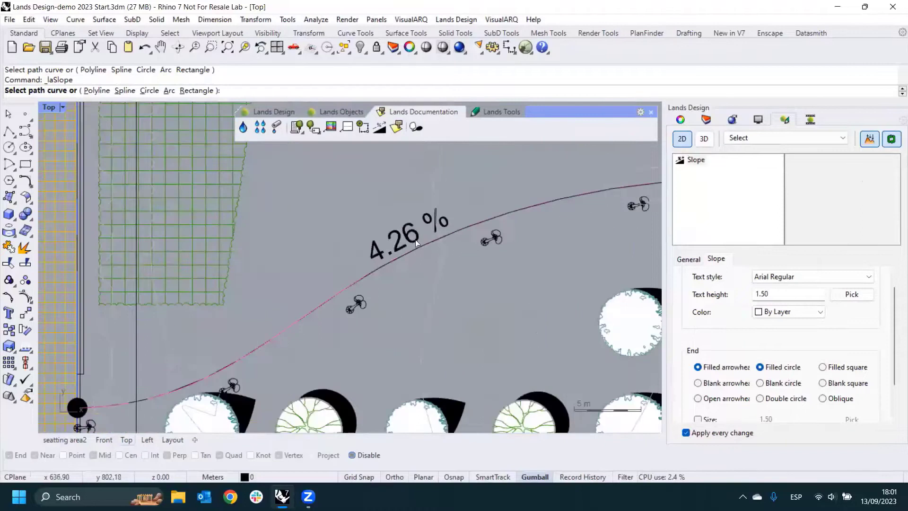
scroll(396, 246, down, 6)
scroll(440, 241, up, 3)
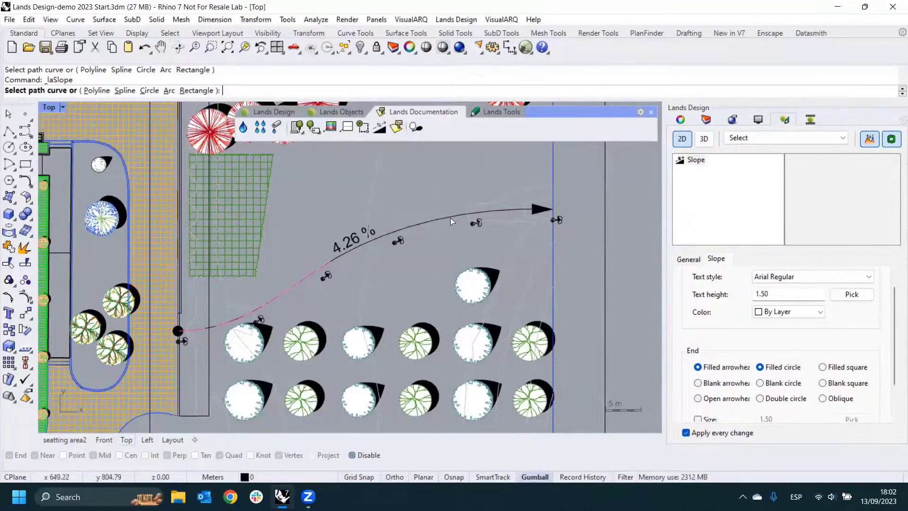
- Cancel the pending slope annotation and delete the plant shadows from the plan
scroll(451, 217, down, 2)
scroll(450, 218, down, 3)
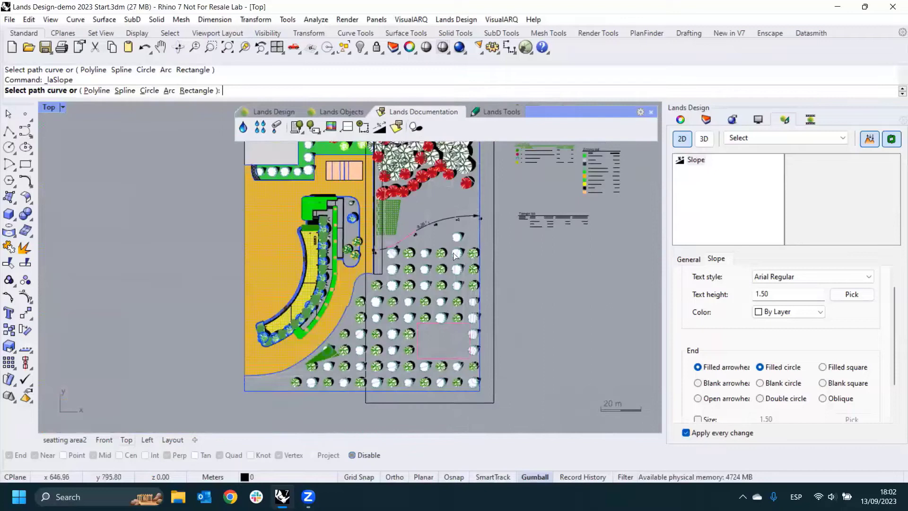
click(706, 120)
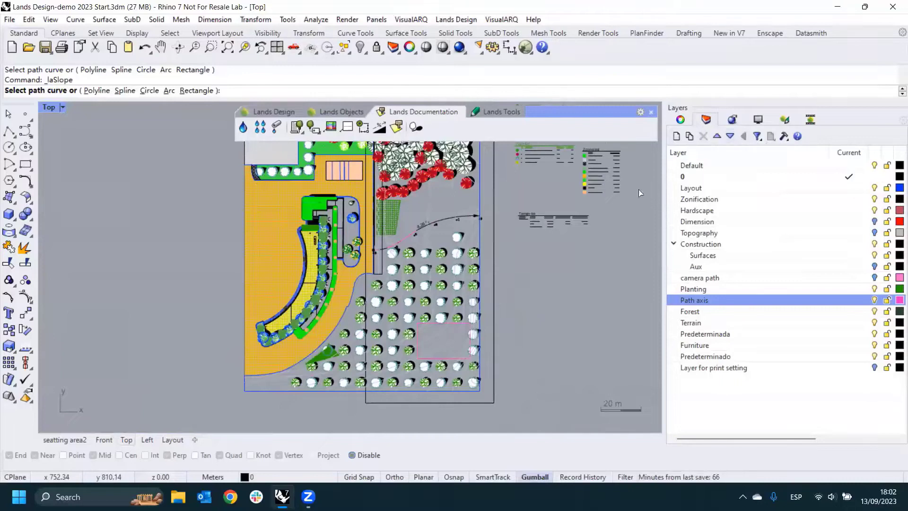
scroll(493, 360, up, 10)
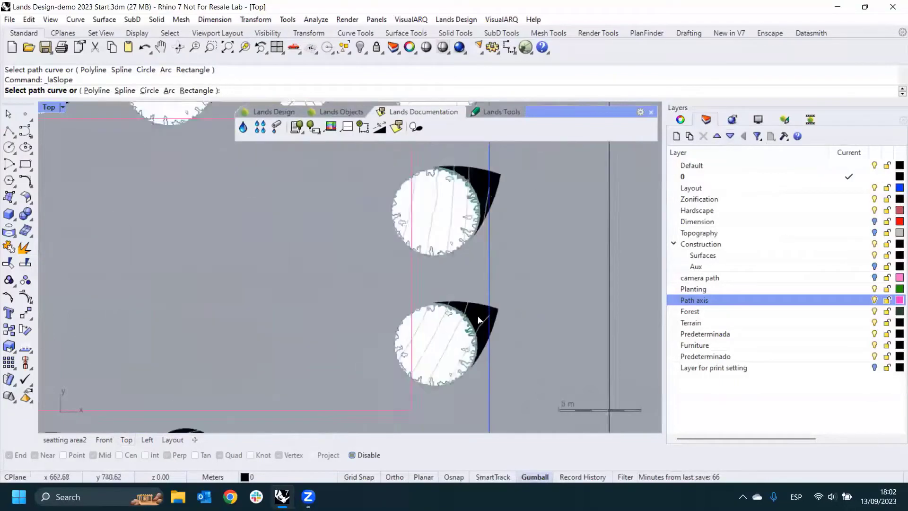
click(482, 344)
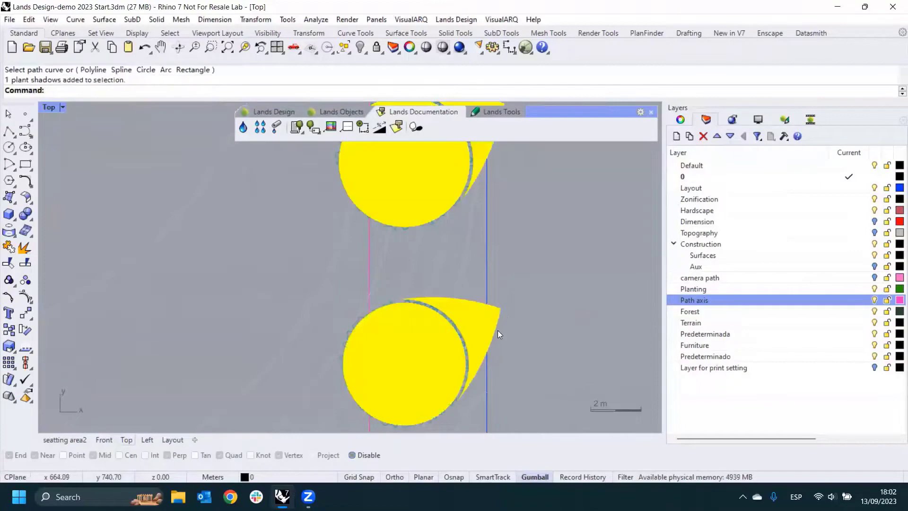
key(Delete)
scroll(497, 330, down, 7)
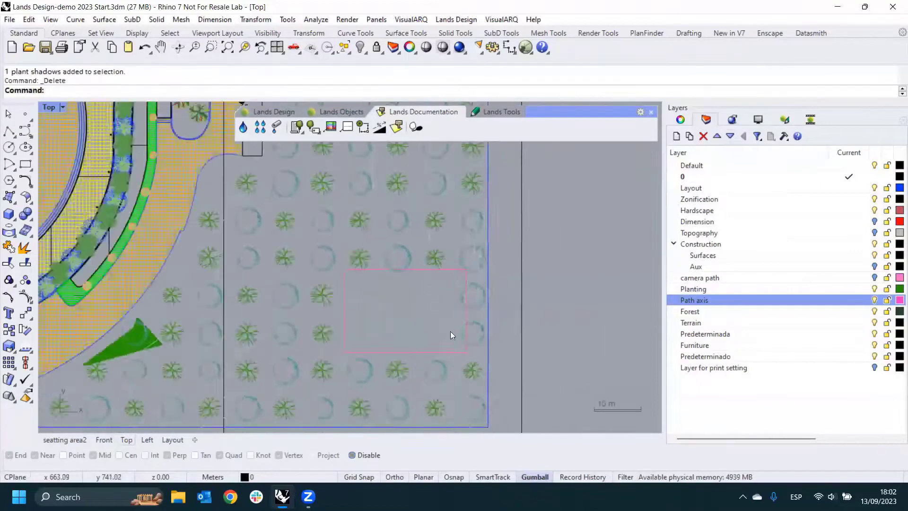
- Switch to the seatting area2 view and change the whole project from 2D to 3D display
click(70, 439)
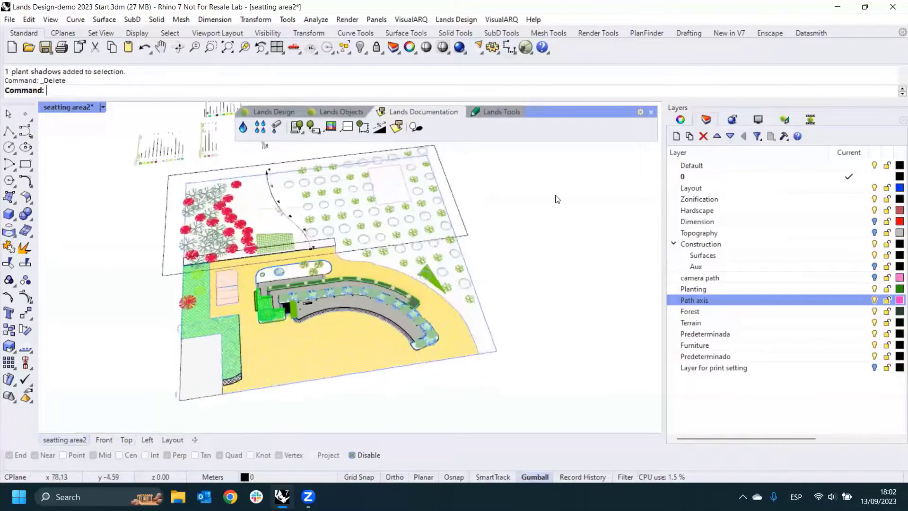
click(103, 107)
click(695, 146)
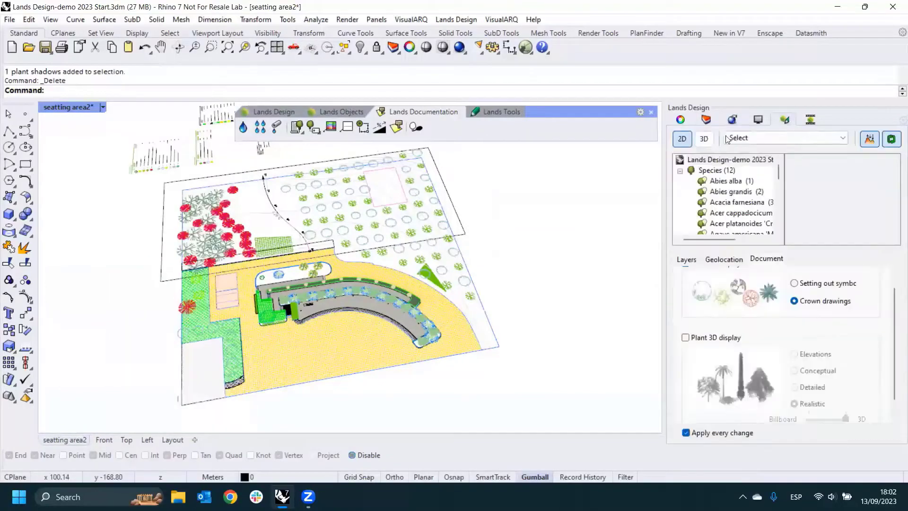
click(785, 119)
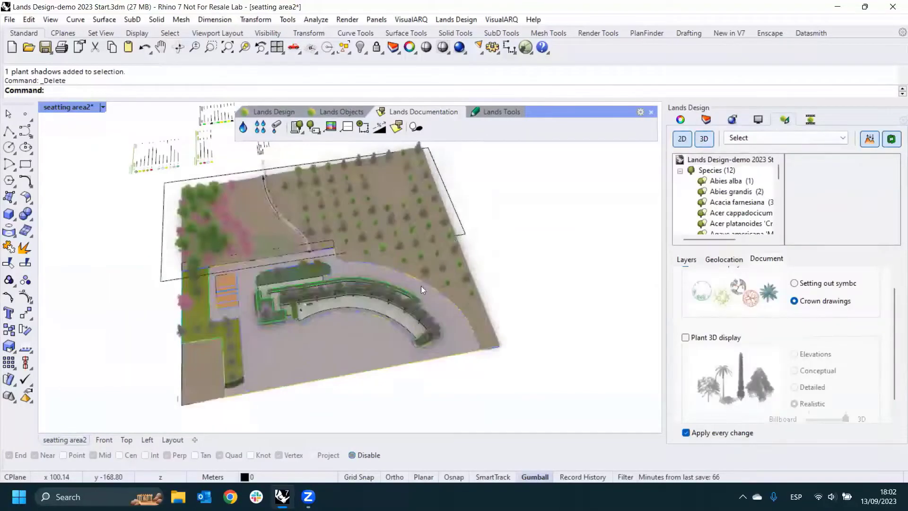
right_drag(421, 286, 281, 254)
scroll(277, 251, up, 5)
right_drag(334, 279, 308, 208)
scroll(342, 281, down, 7)
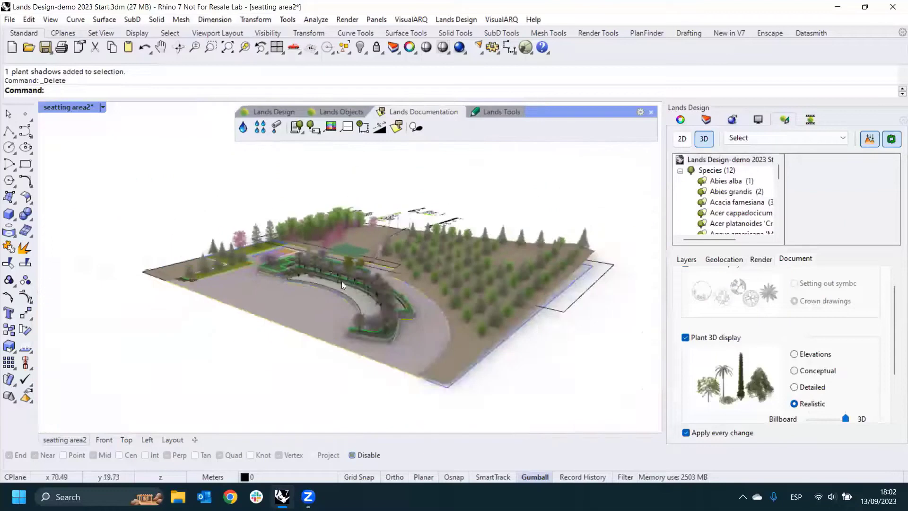
scroll(350, 283, up, 7)
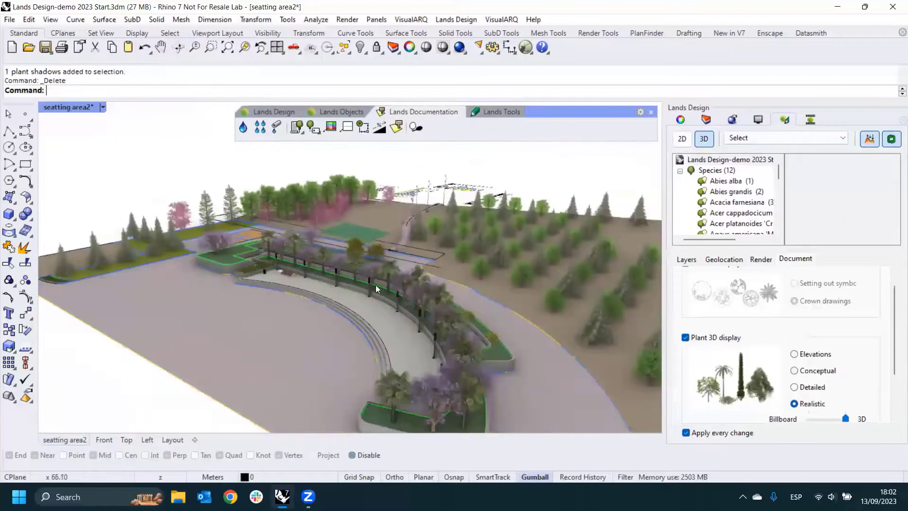
- Show the Sun settings and turn the sun on for the 3D view
right_click(831, 122)
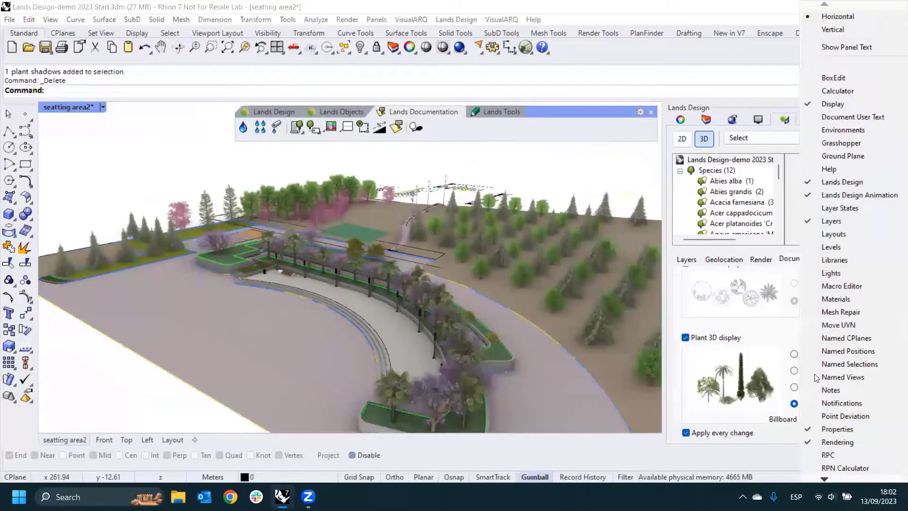
scroll(814, 377, down, 5)
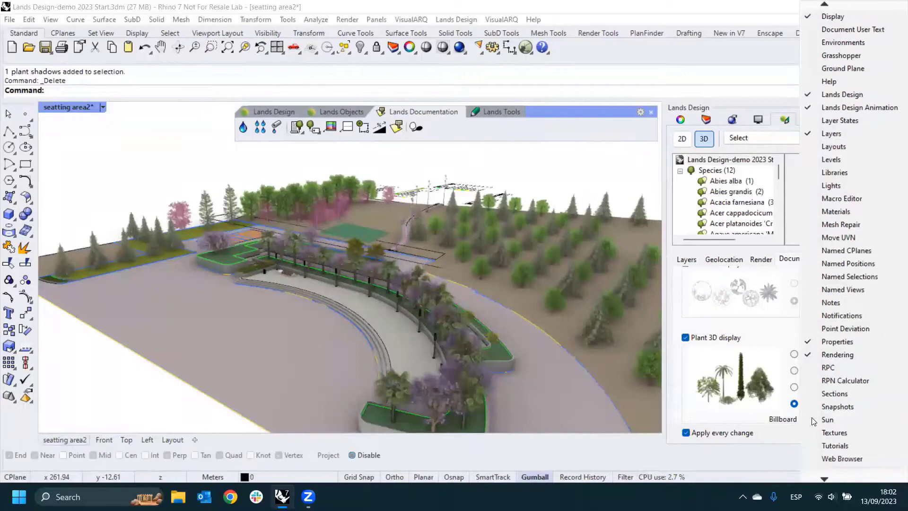
click(828, 420)
click(687, 153)
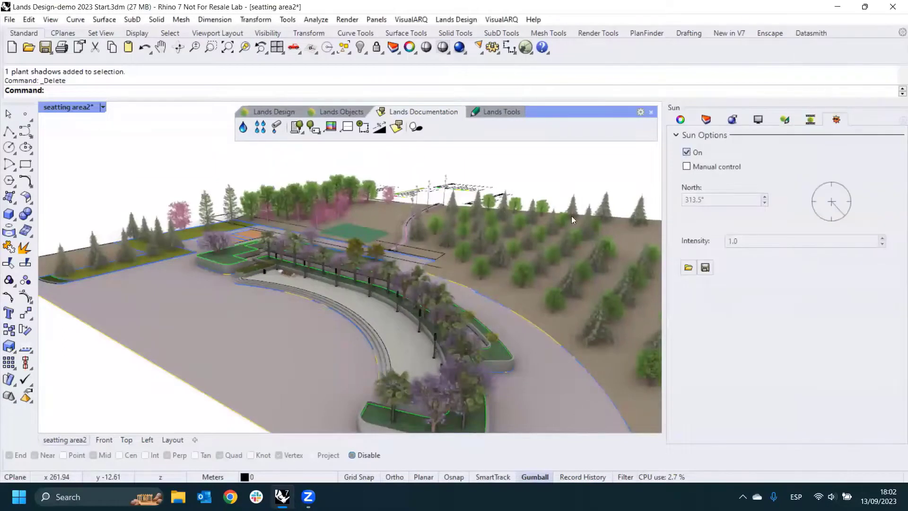
right_drag(565, 218, 541, 248)
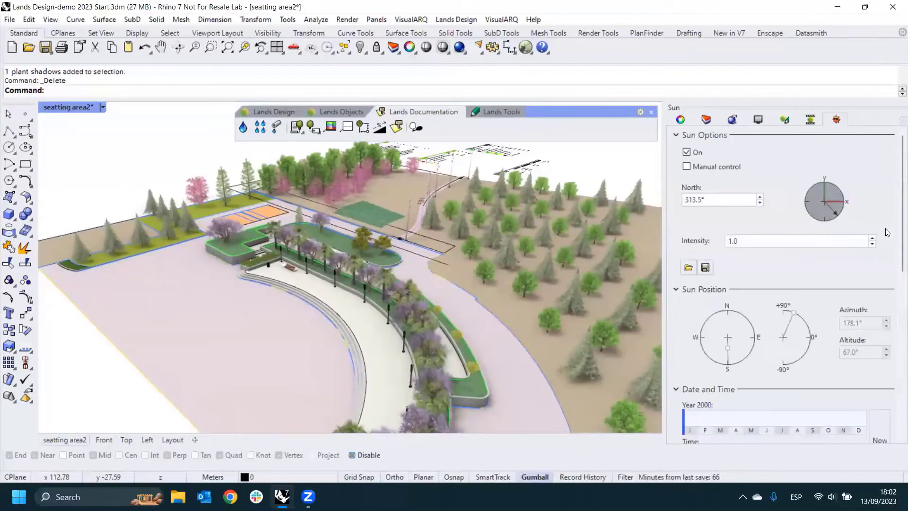
- Set the sun's date to 19/06/2000 and its time to 12:34:39
scroll(782, 285, down, 5)
mouse_move(781, 285)
mouse_down()
mouse_move(761, 288)
mouse_move(778, 288)
mouse_up()
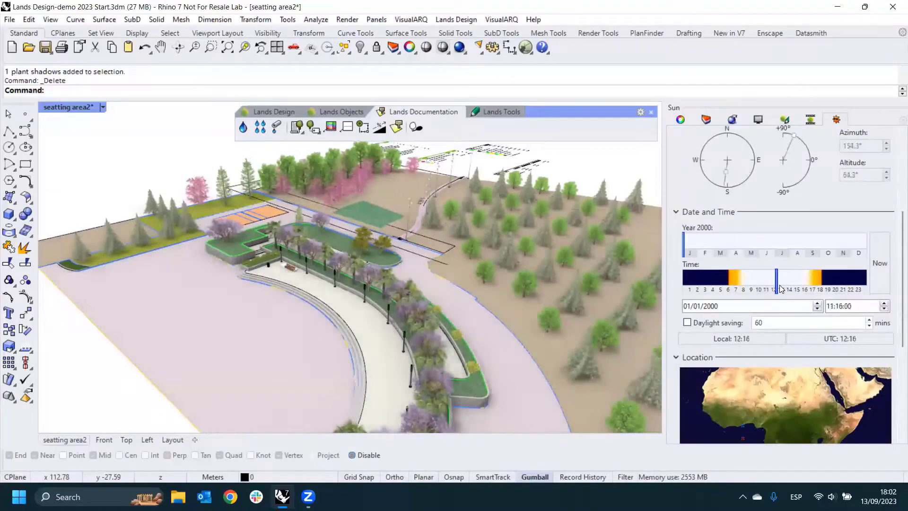
mouse_move(688, 254)
mouse_down()
mouse_move(782, 258)
mouse_move(769, 258)
mouse_up()
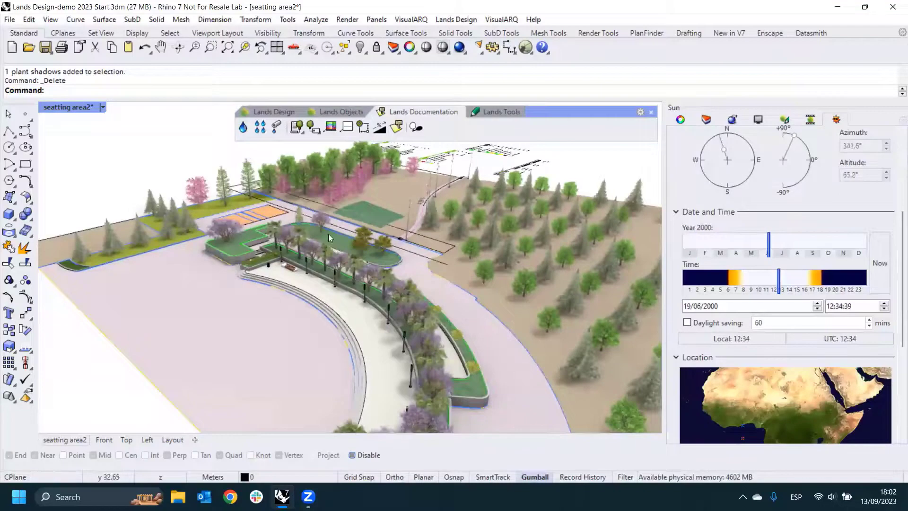
scroll(408, 259, down, 3)
right_drag(408, 259, 398, 259)
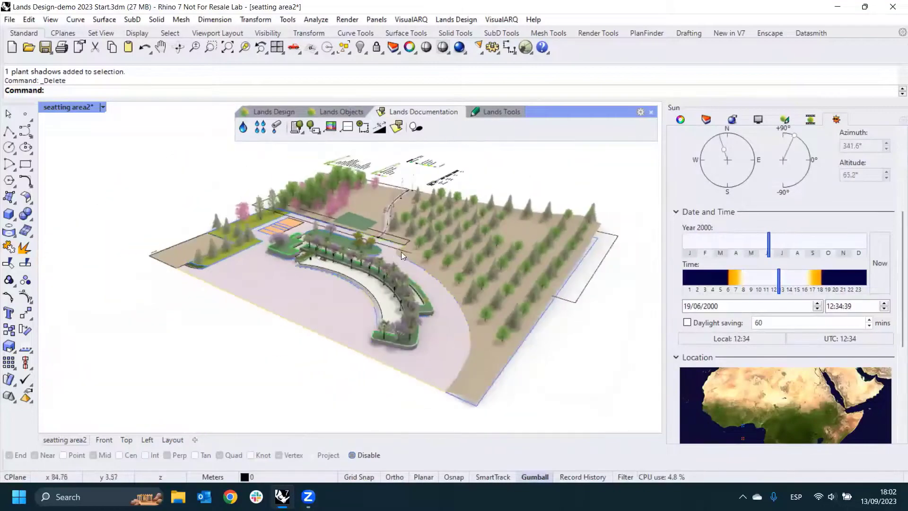
scroll(403, 256, up, 2)
- Turn on the camera path layer, inspect its open curve around the seating area, and deselect it
click(706, 119)
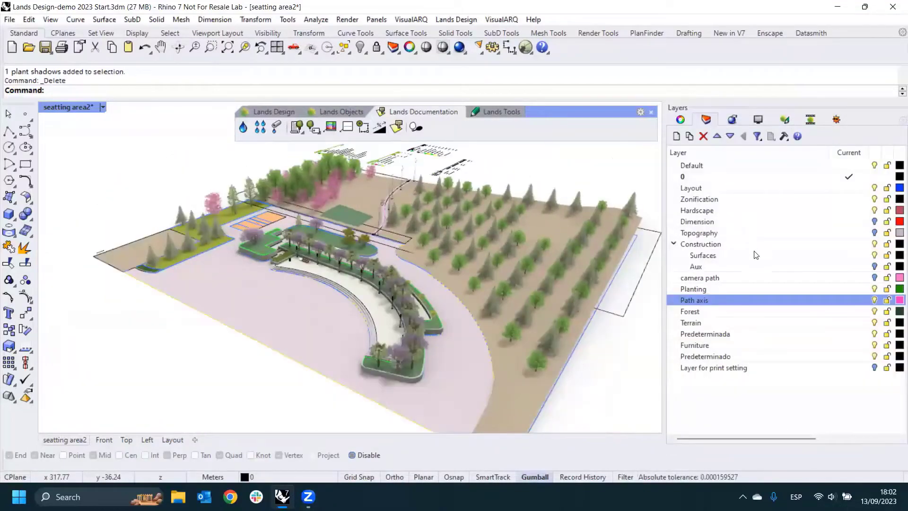
click(875, 279)
scroll(265, 251, up, 5)
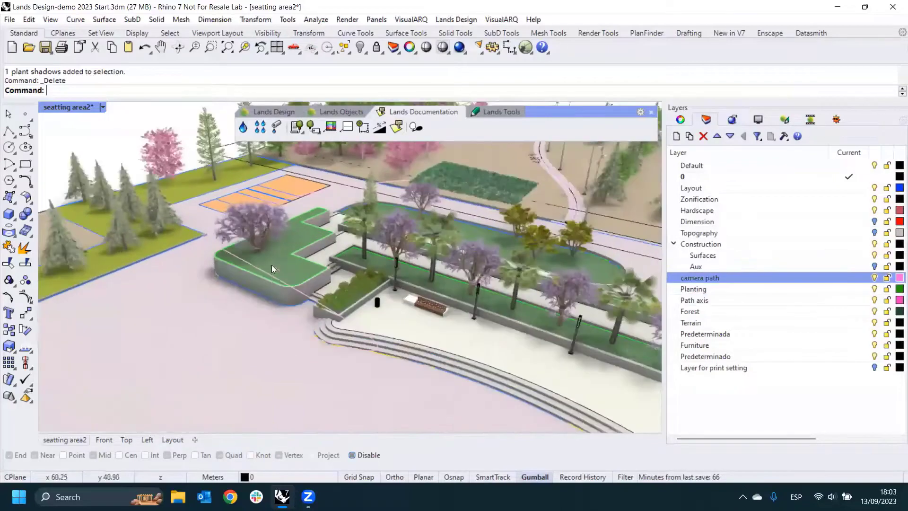
click(271, 276)
right_drag(308, 299, 293, 275)
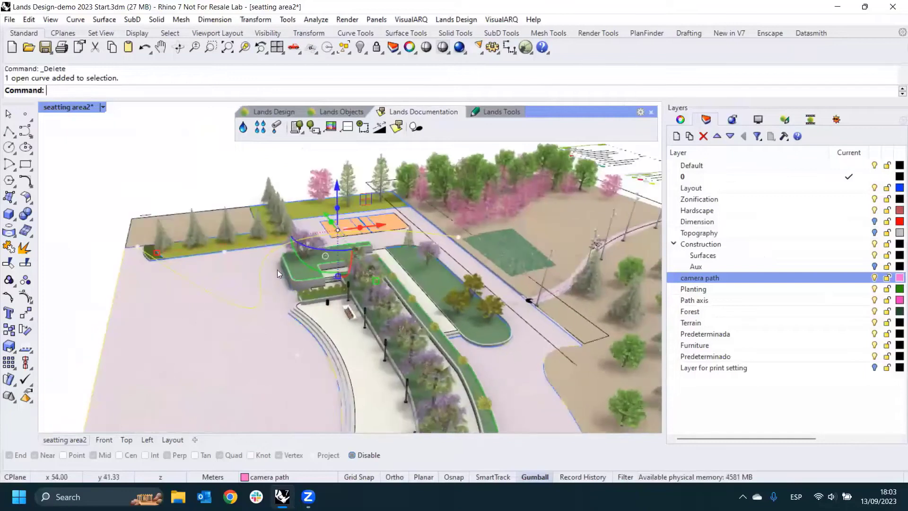
key(Escape)
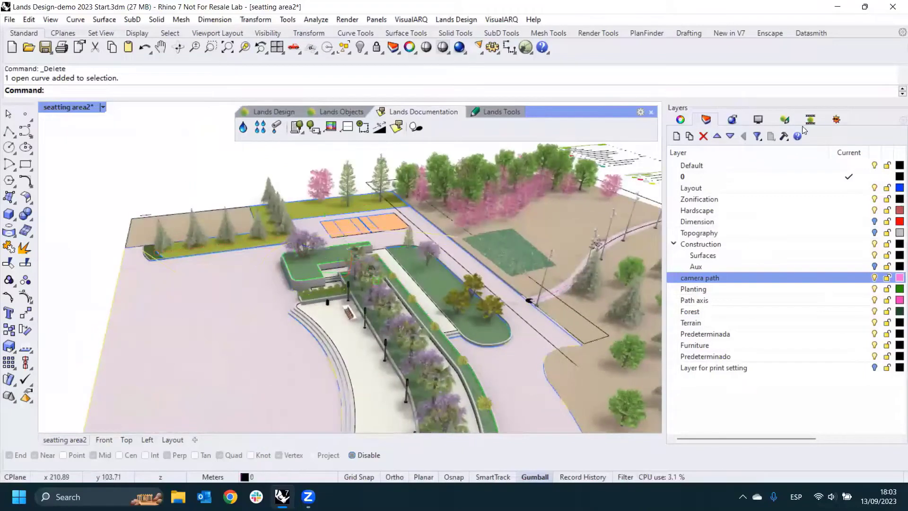
- Assign the camera path curve as the Lands Design animation's camera path and turn off the camera path layer
click(811, 120)
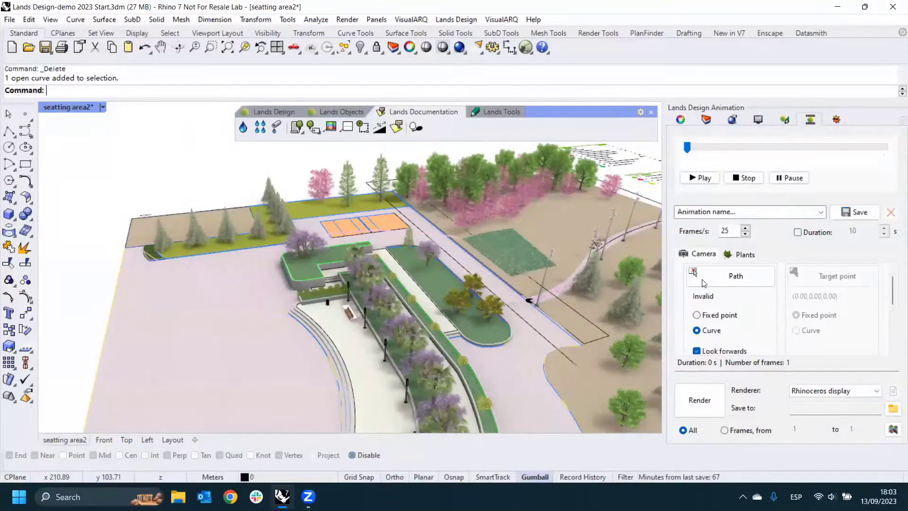
click(704, 283)
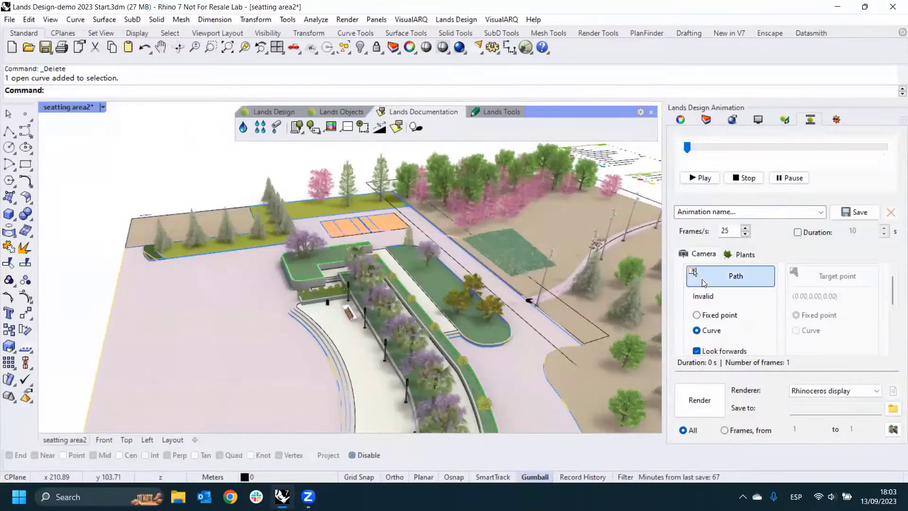
click(235, 305)
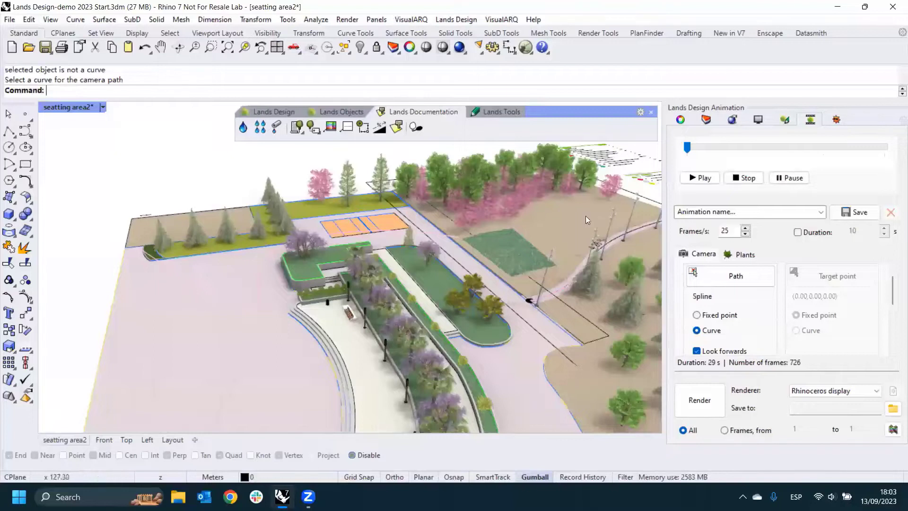
right_drag(215, 278, 231, 283)
click(707, 121)
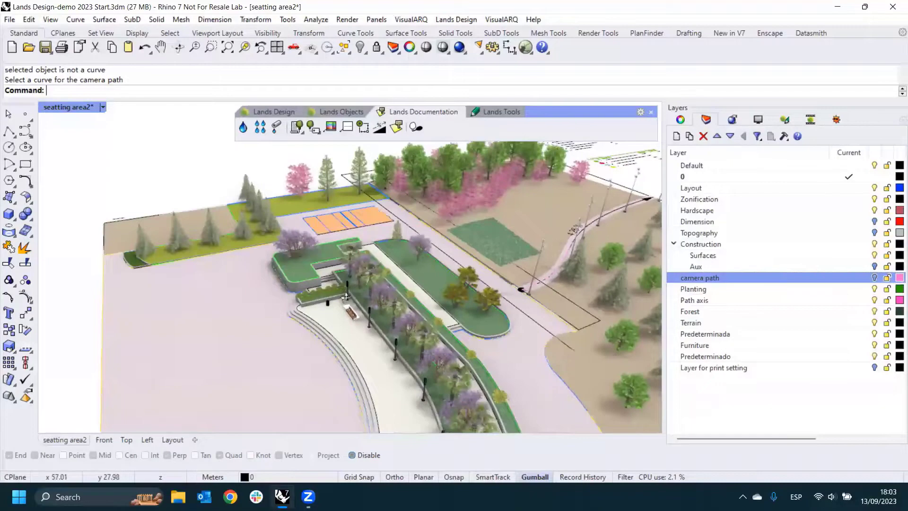
- Hide the two loose outline curves crossing the road and terrain behind the planters
right_drag(346, 298, 434, 282)
scroll(290, 187, up, 5)
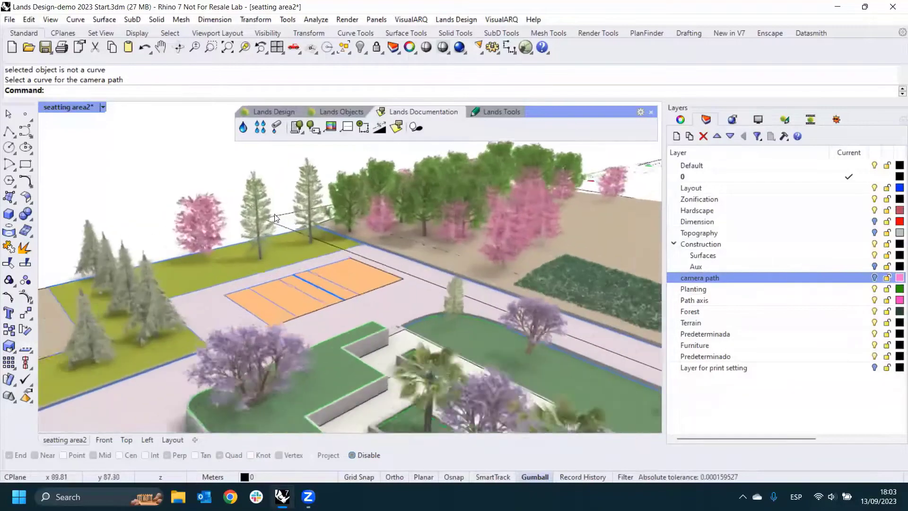
click(288, 227)
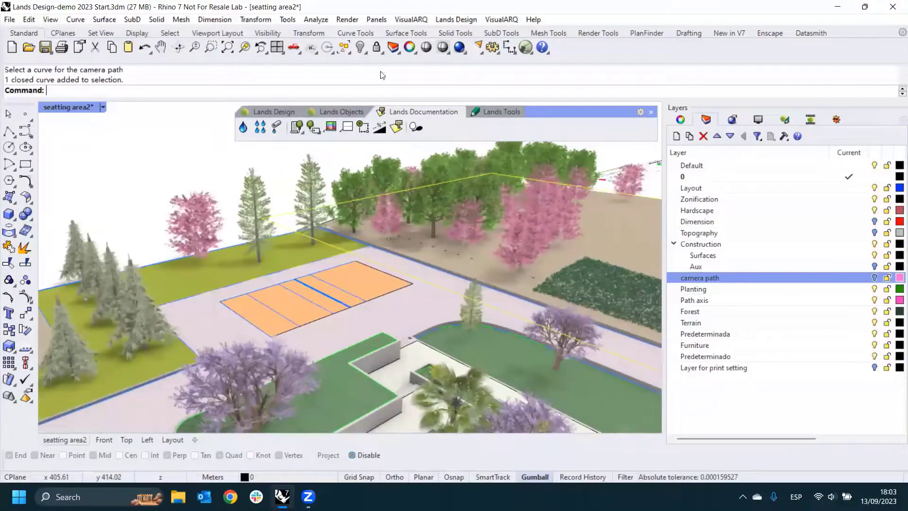
click(360, 47)
right_drag(338, 219, 620, 309)
click(619, 308)
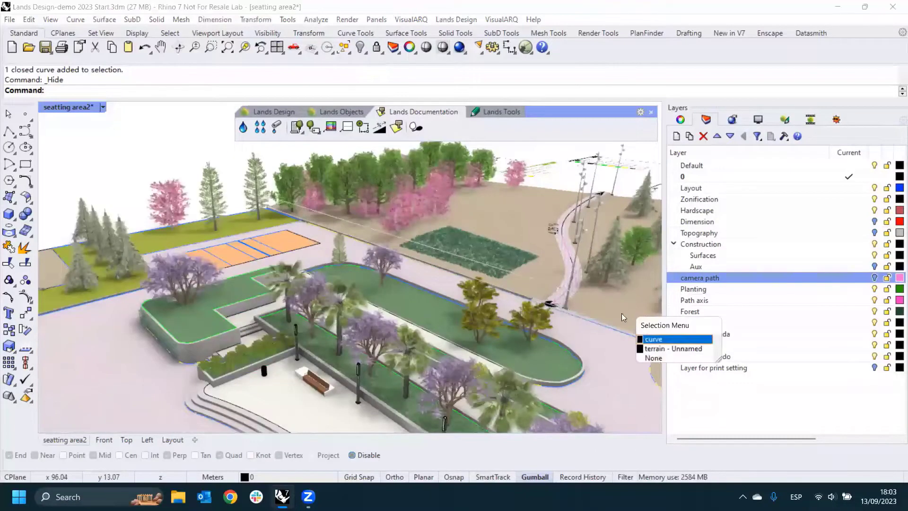
click(655, 339)
key(ctrl+h)
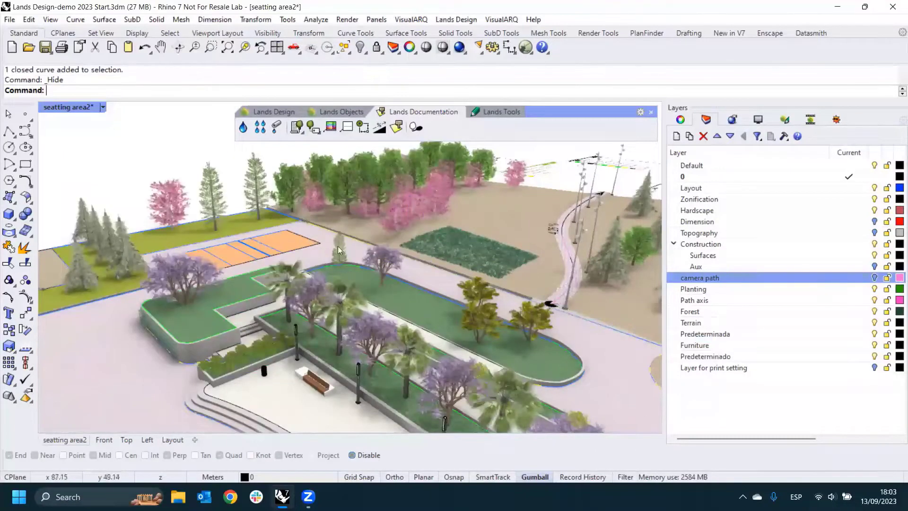
scroll(338, 246, down, 5)
right_drag(372, 277, 364, 256)
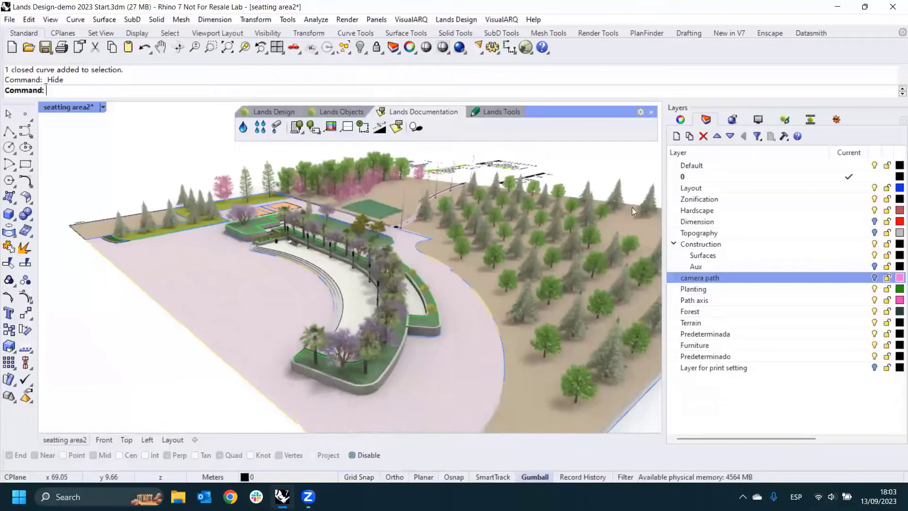
- Fix the camera animation's duration at 10 seconds
click(810, 119)
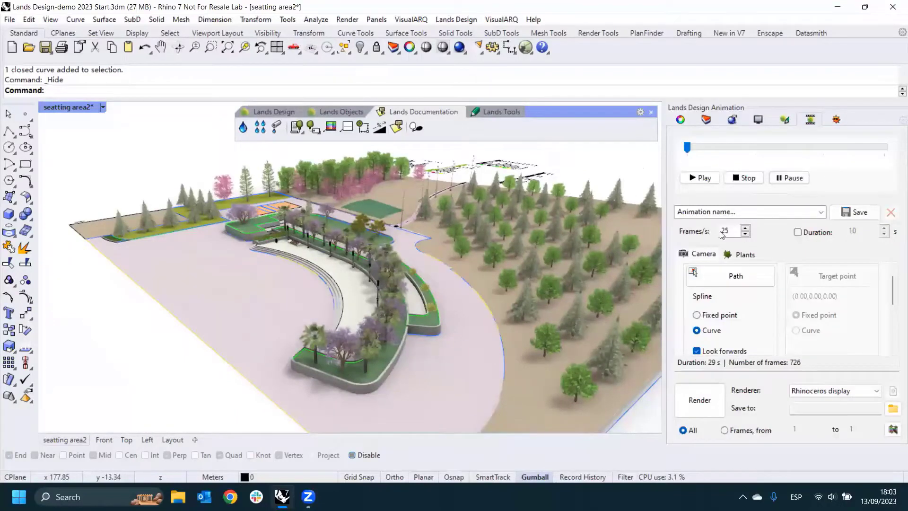
click(798, 232)
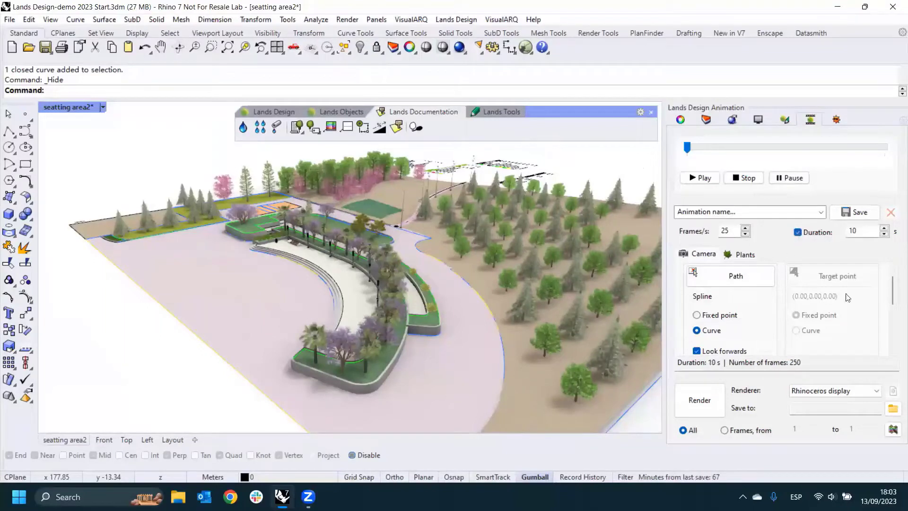
- Turn off Look forwards to view the camera's target point options, and turn it back on
scroll(890, 289, down, 1)
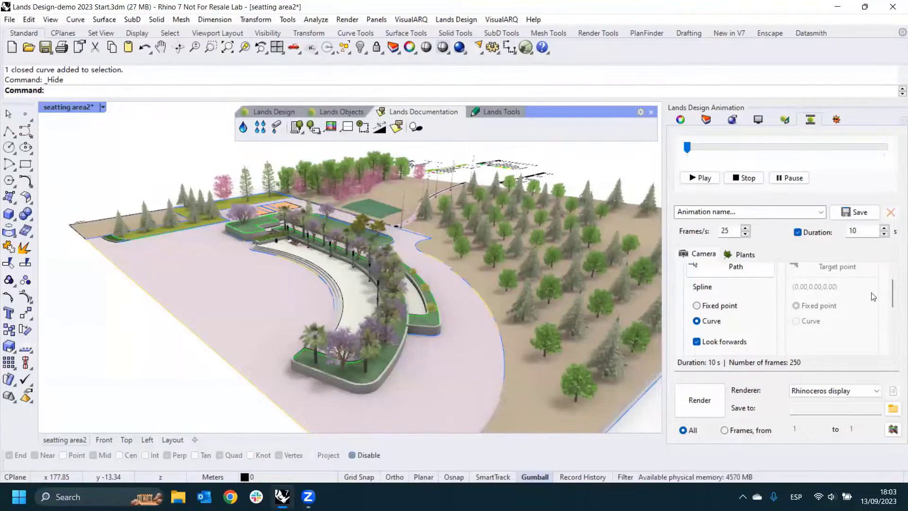
click(697, 342)
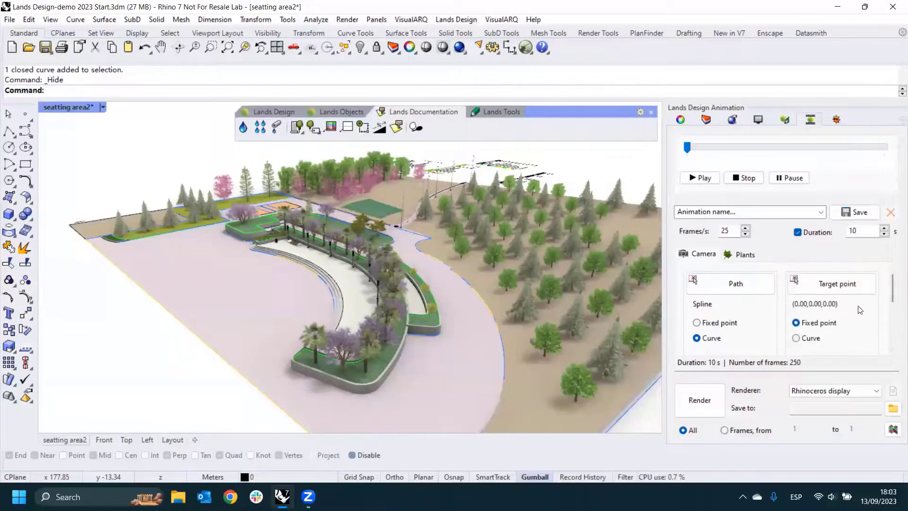
mouse_move(893, 301)
mouse_down()
mouse_move(894, 330)
mouse_move(893, 316)
mouse_up()
click(697, 324)
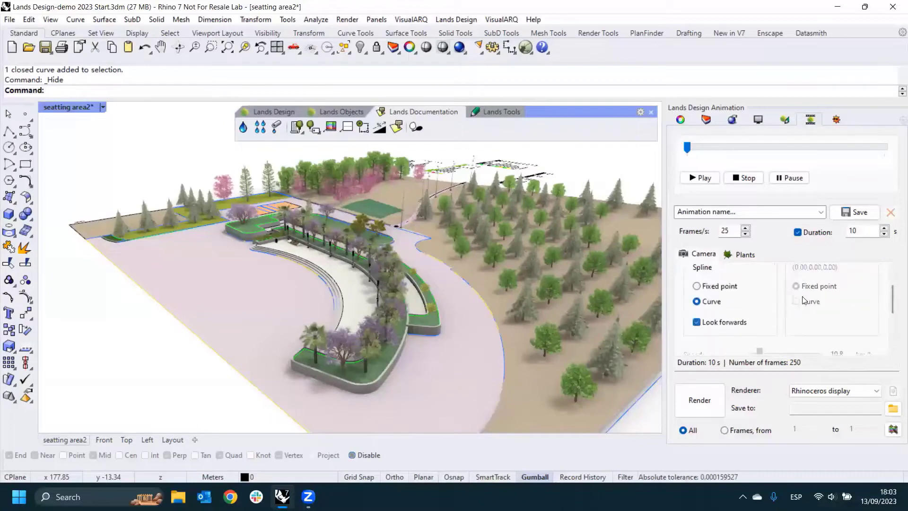
- Review the animation's season change options for plants, return to the camera settings and keep Rhinoceros display as the renderer
click(736, 256)
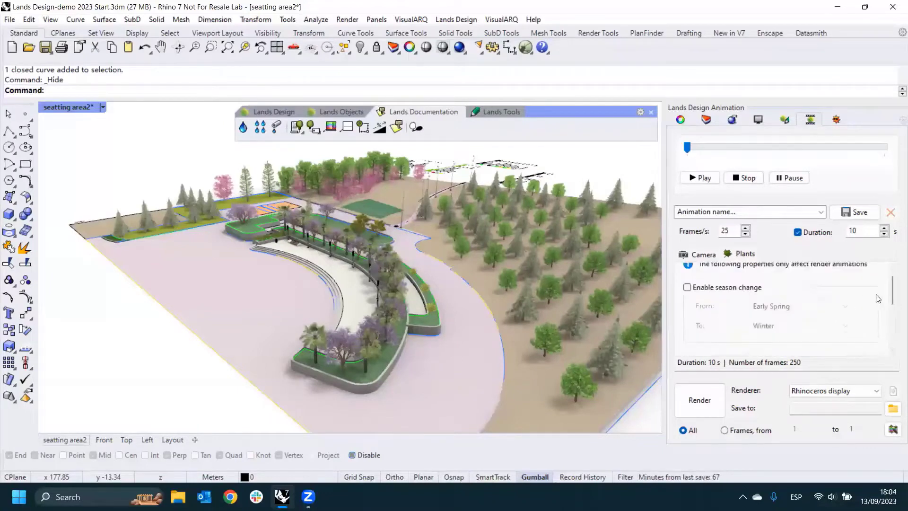
drag(892, 297, 892, 286)
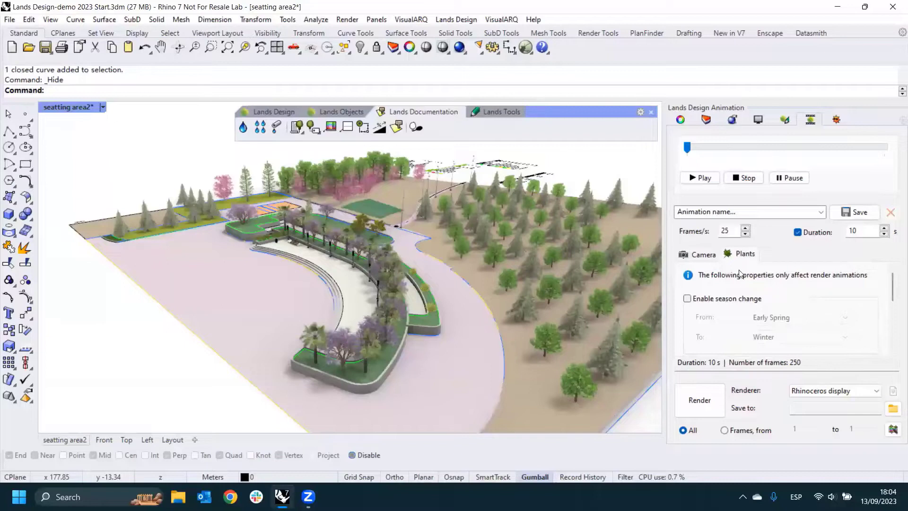
click(703, 255)
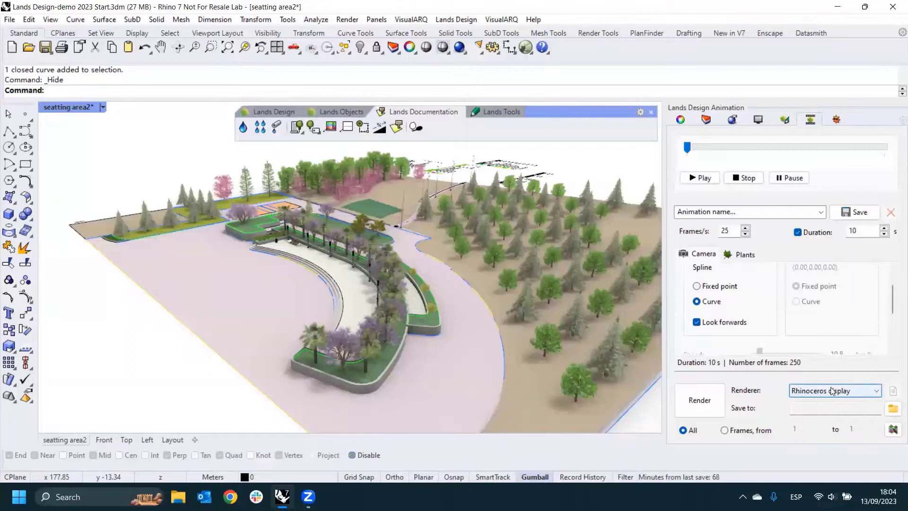
click(873, 395)
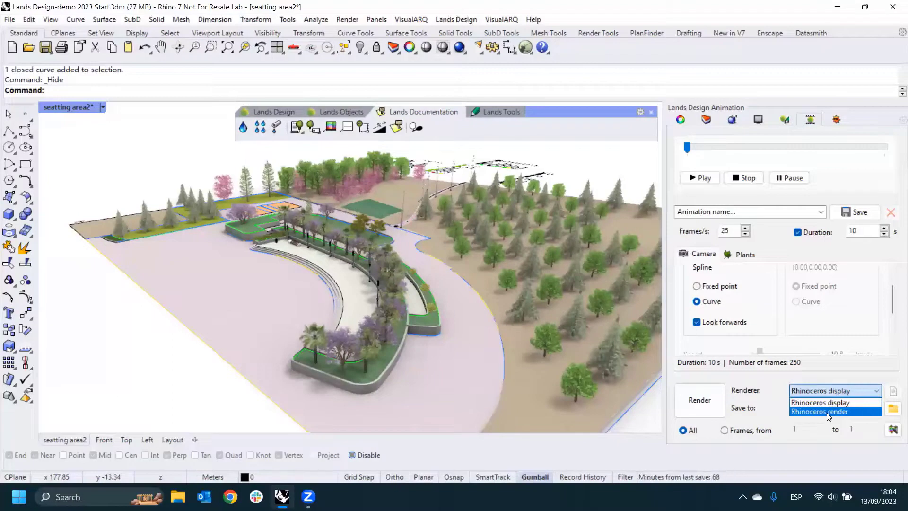
click(838, 402)
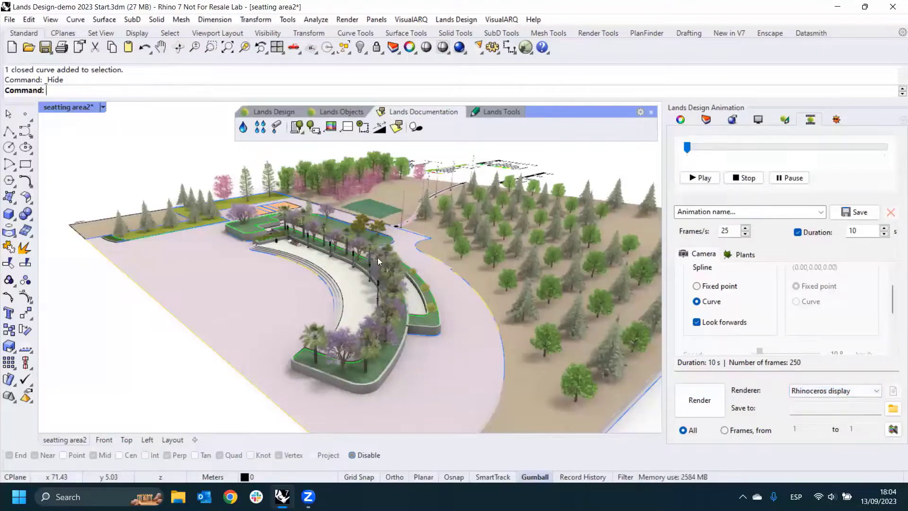
- Play the camera path animation in the seatting area2 view
right_drag(245, 241, 307, 246)
scroll(308, 246, up, 5)
scroll(311, 241, down, 1)
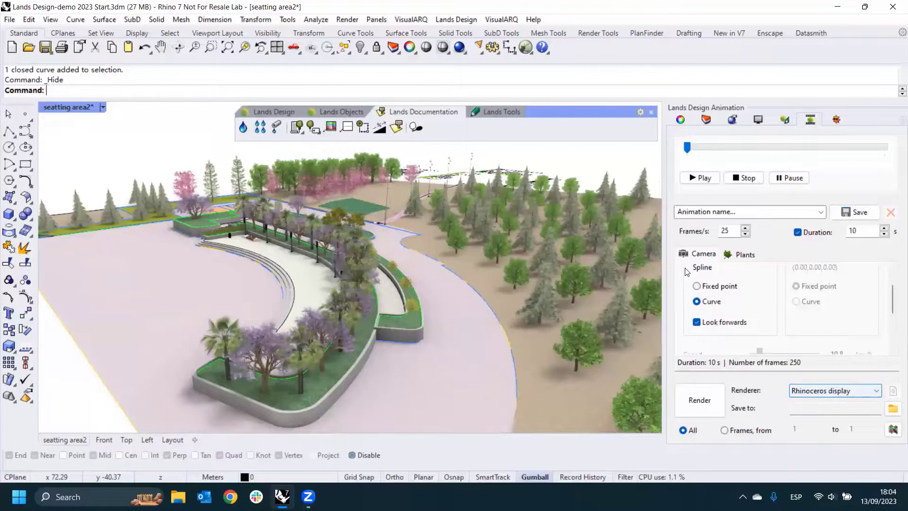
click(703, 179)
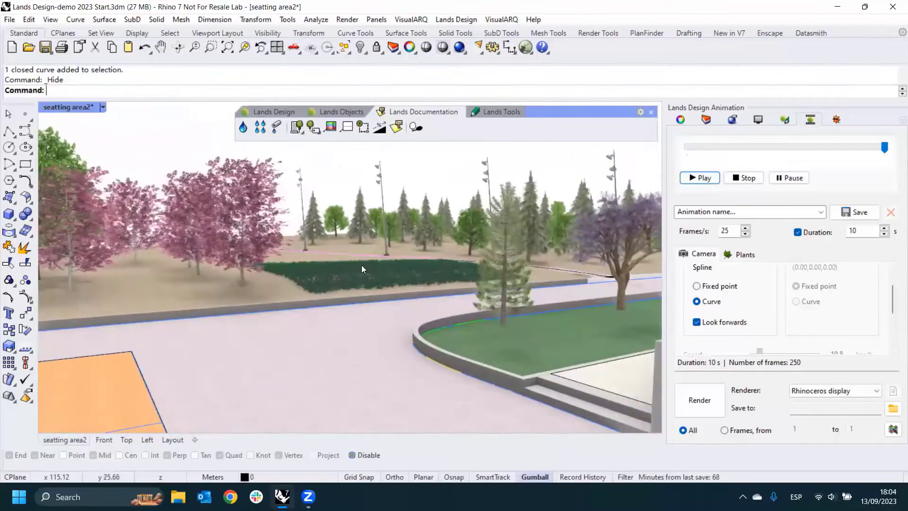
- Turn on Walk Mode from Lands Tools and walk along the paved path past the curved planter towards the trees
click(491, 112)
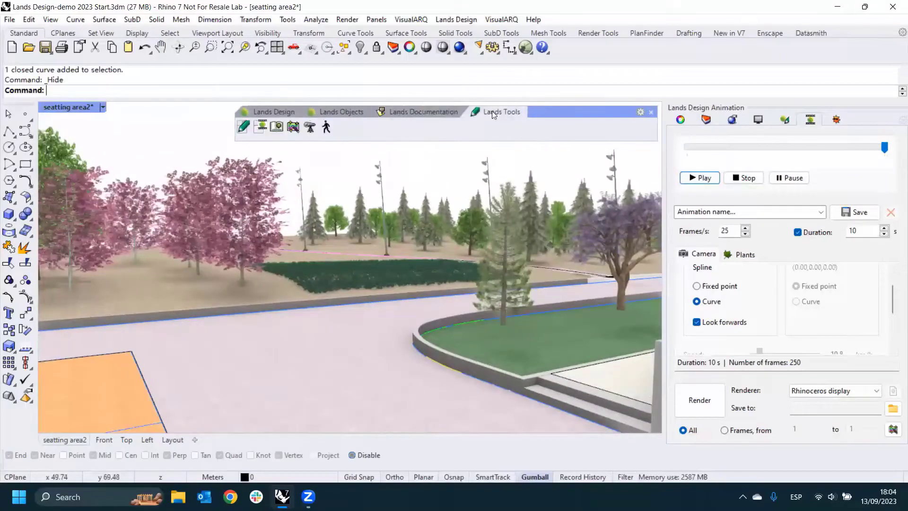
click(326, 128)
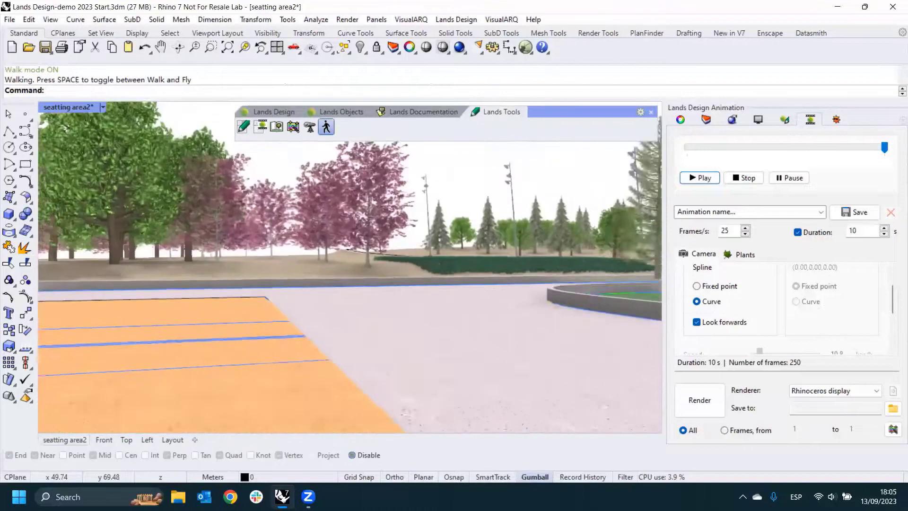
key(w)
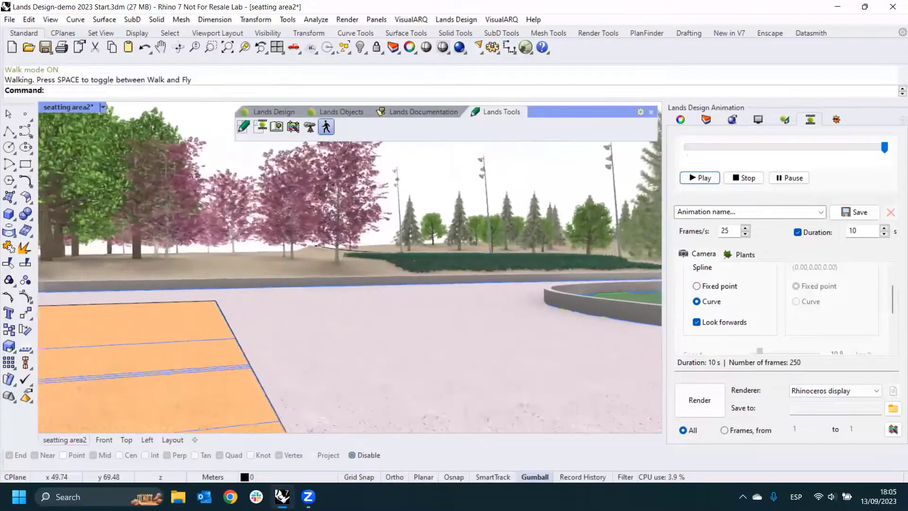
key(w)
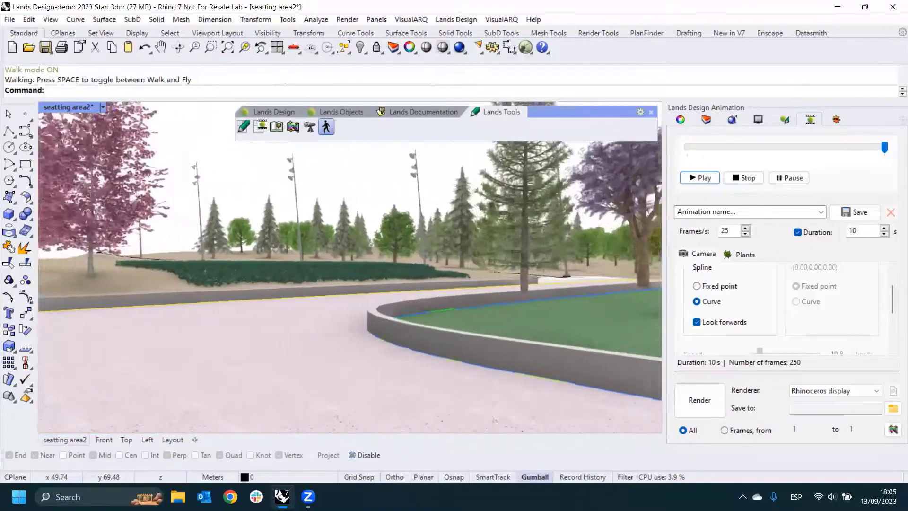
key(w)
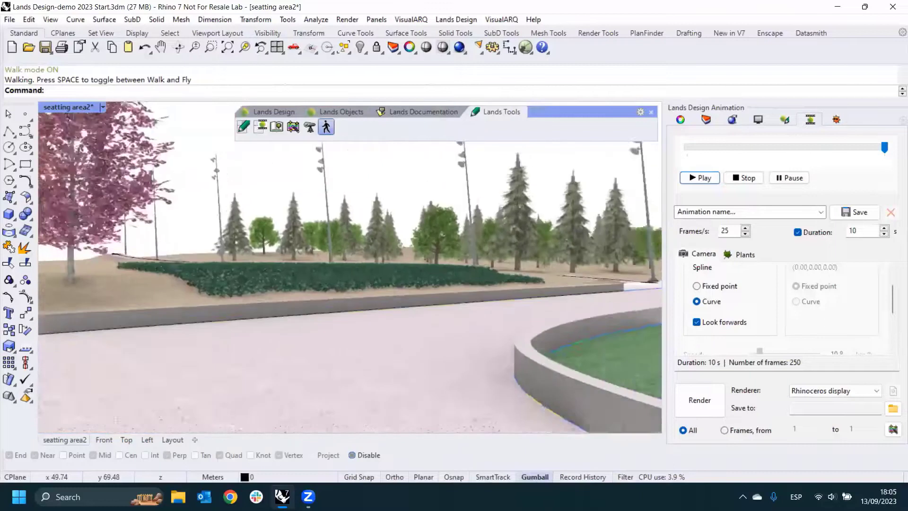
key(w)
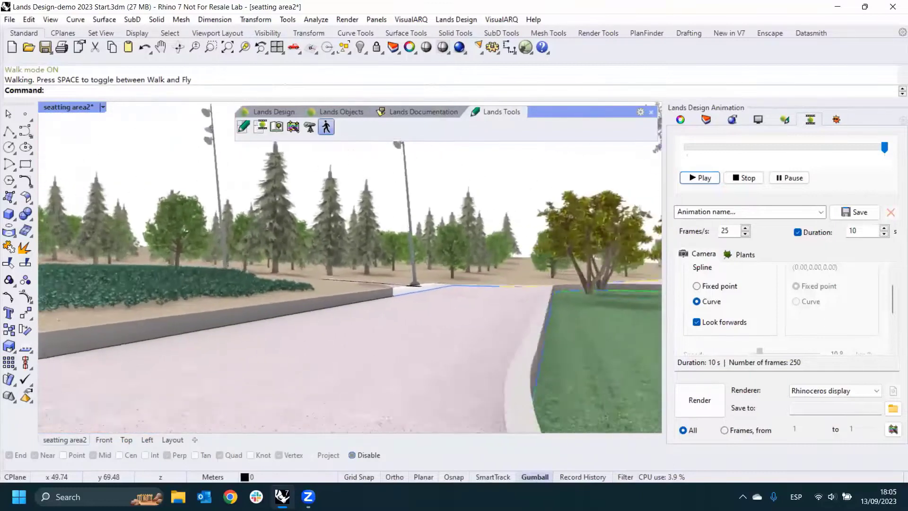
key(w)
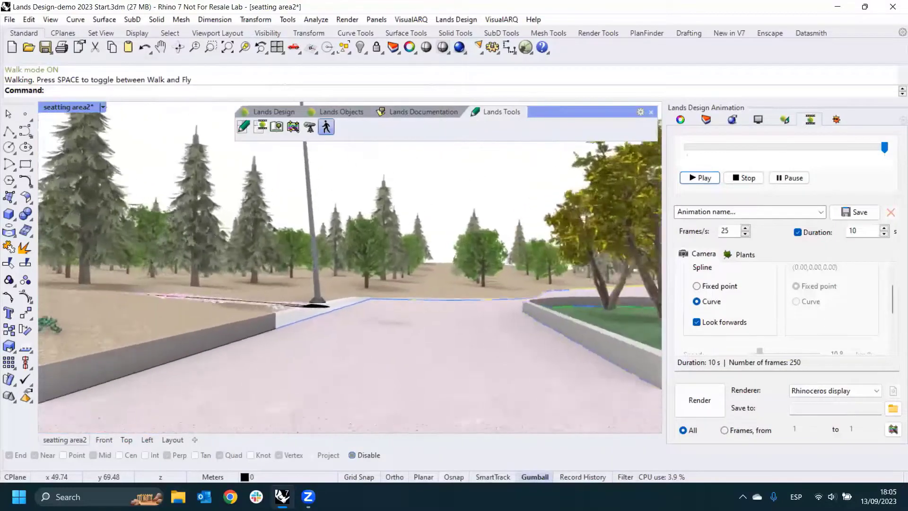
key(w)
- Alternate between flying and walking through the trees, leave Walk Mode and return to an overview of the seating area
key(space)
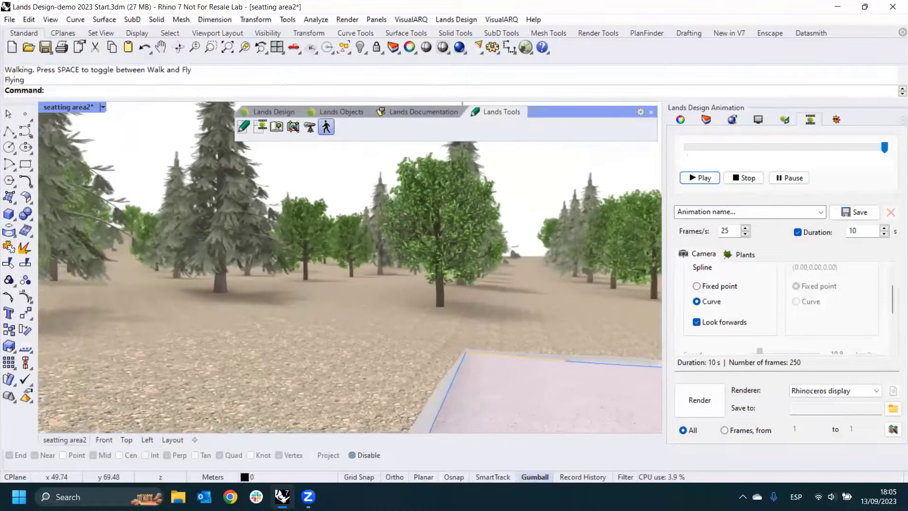
key(w)
key(space)
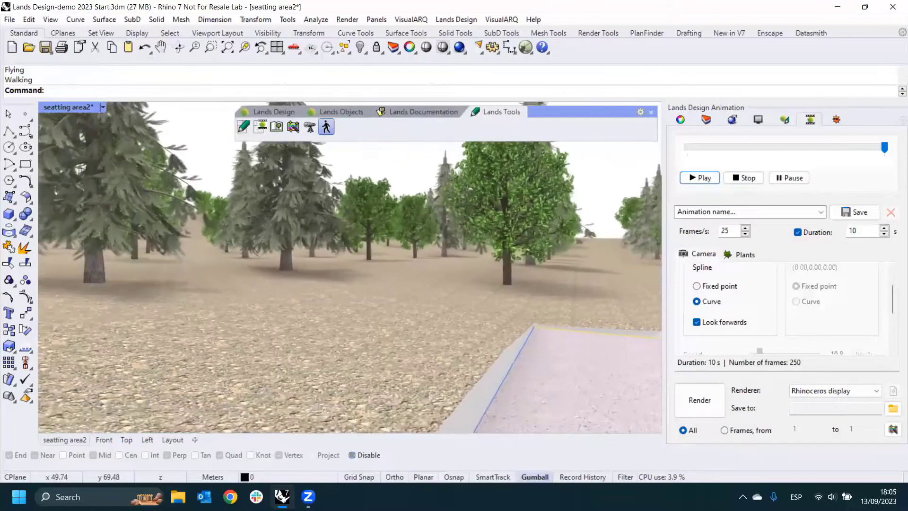
key(w)
key(space)
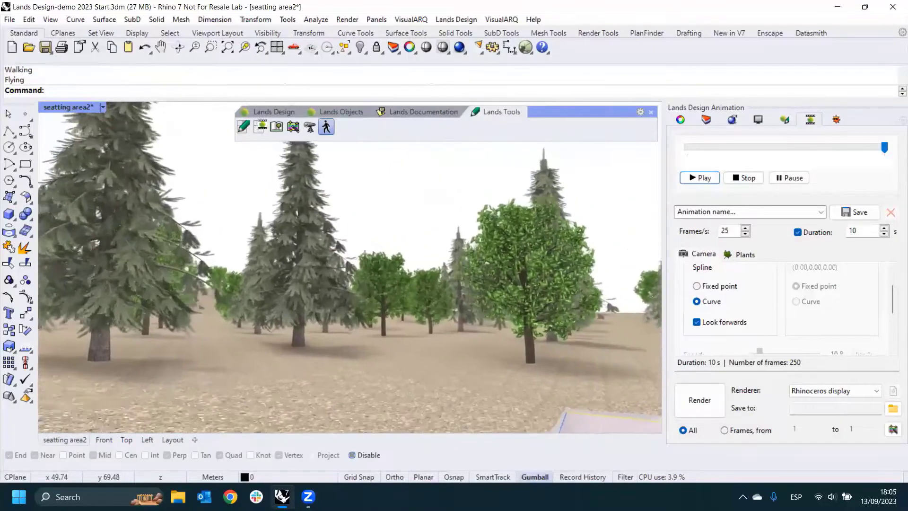
key(w)
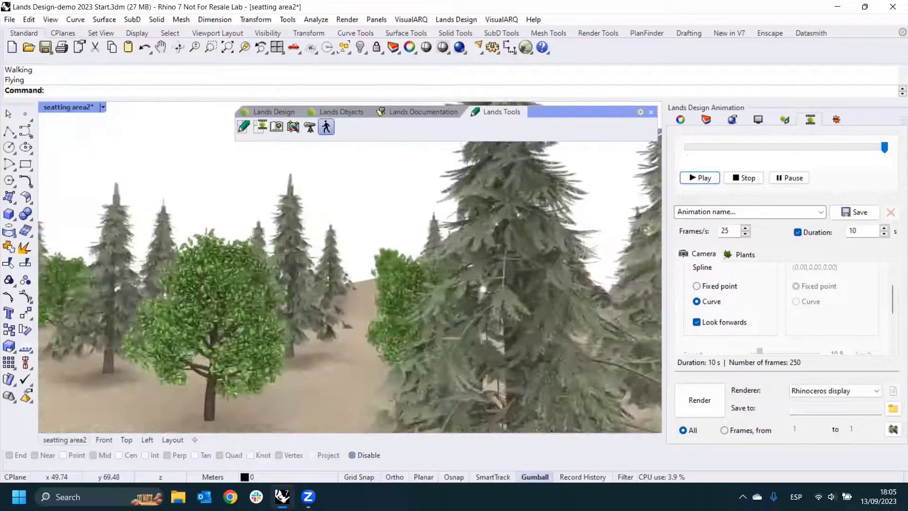
key(w)
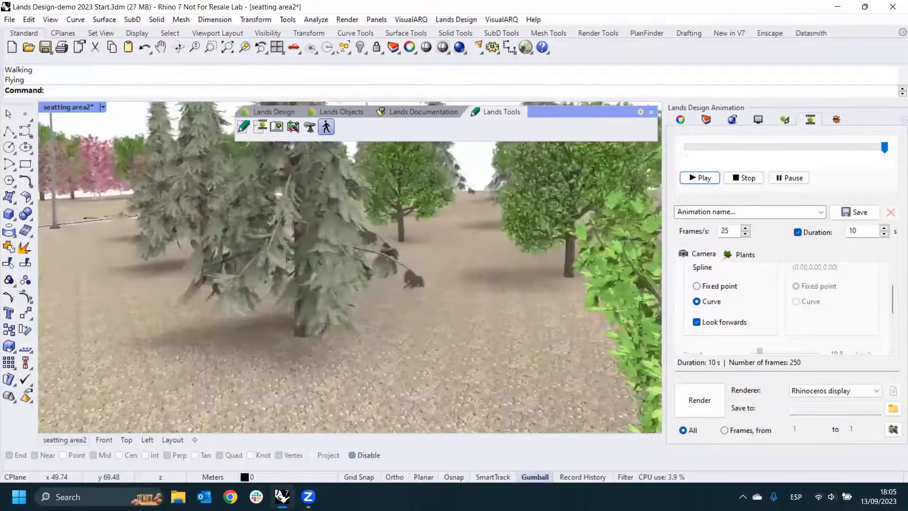
key(w)
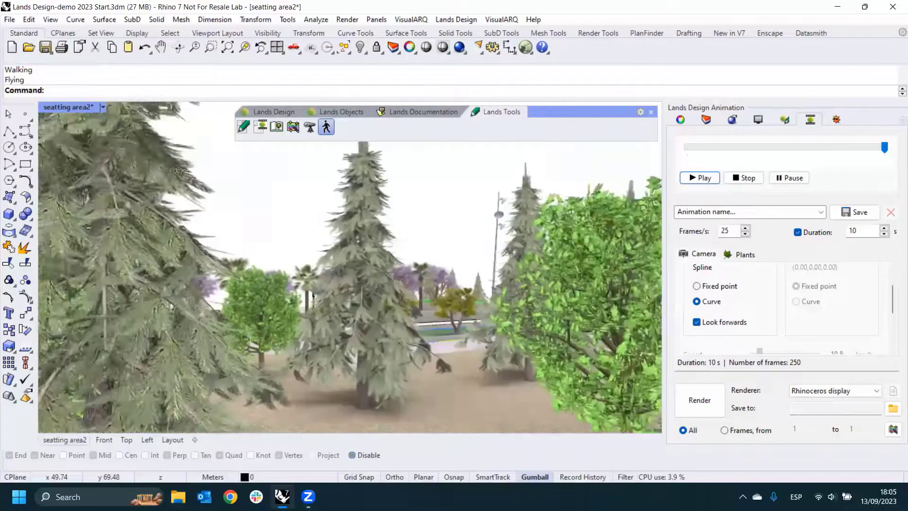
key(w)
key(Escape)
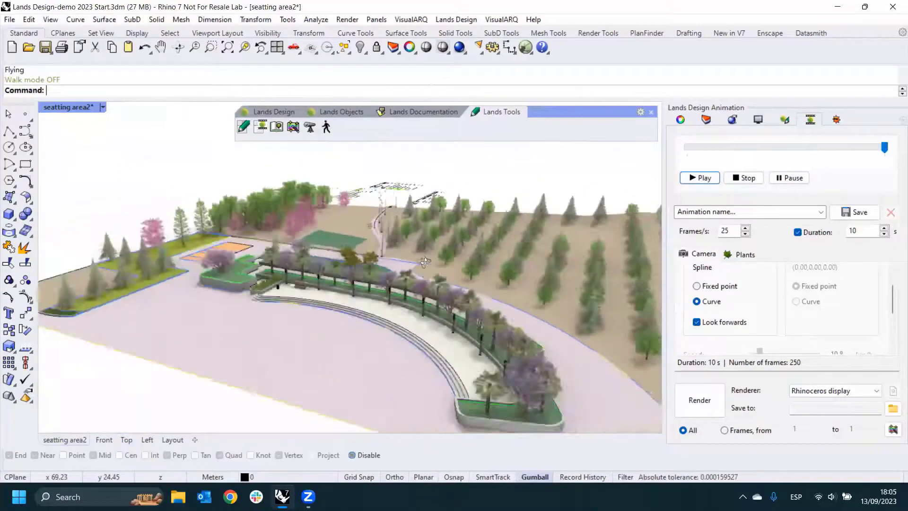
right_drag(425, 262, 520, 248)
scroll(461, 269, up, 5)
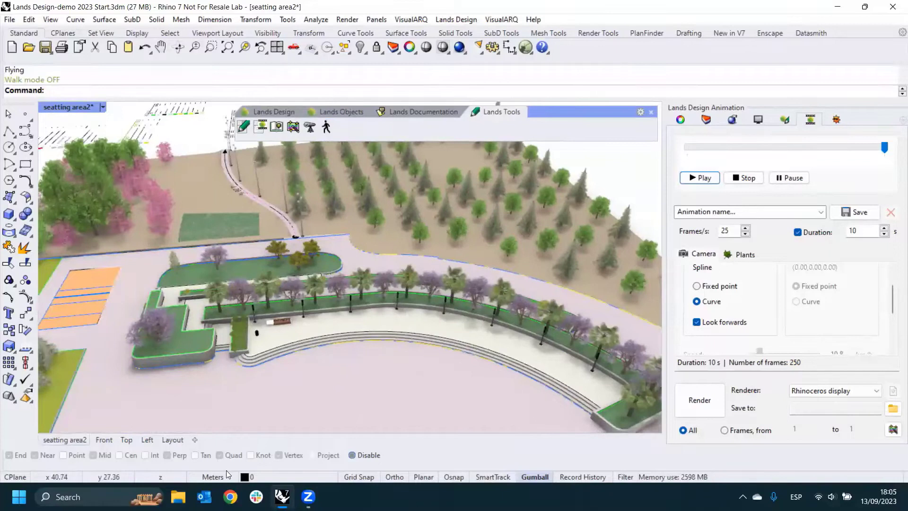
- Switch to Chrome and browse the video tutorials in the Learn section of landsdesign.com
click(228, 494)
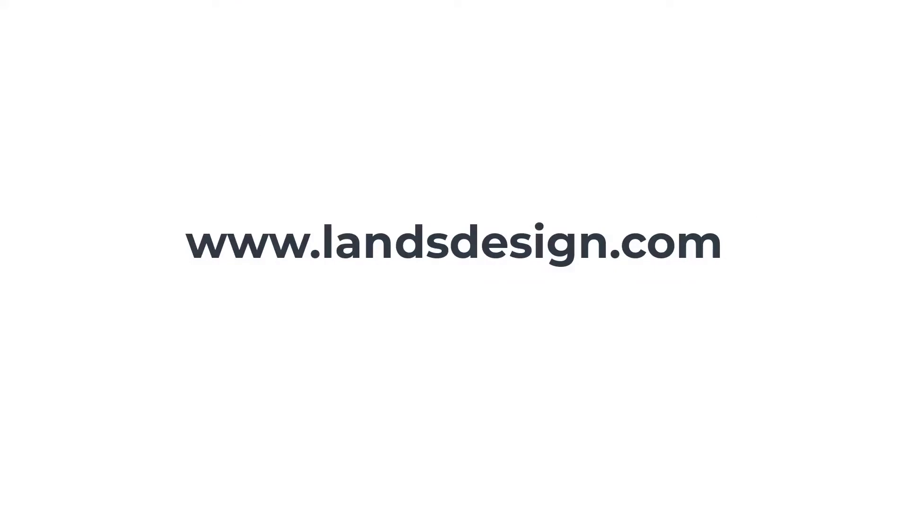
key(Return)
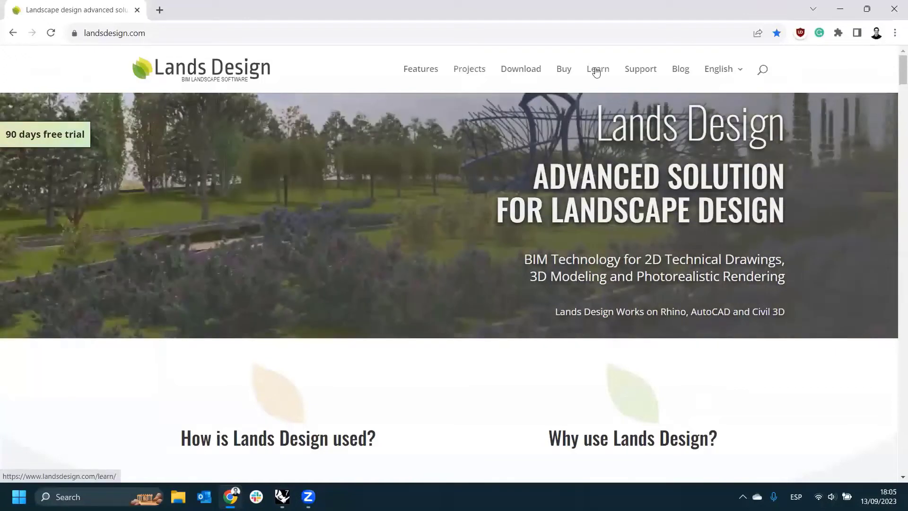
click(598, 69)
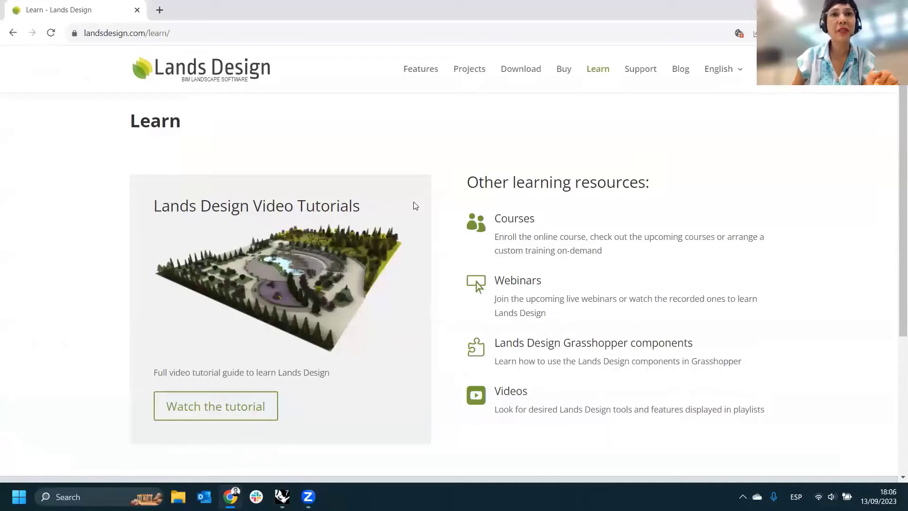
click(237, 406)
scroll(434, 256, down, 8)
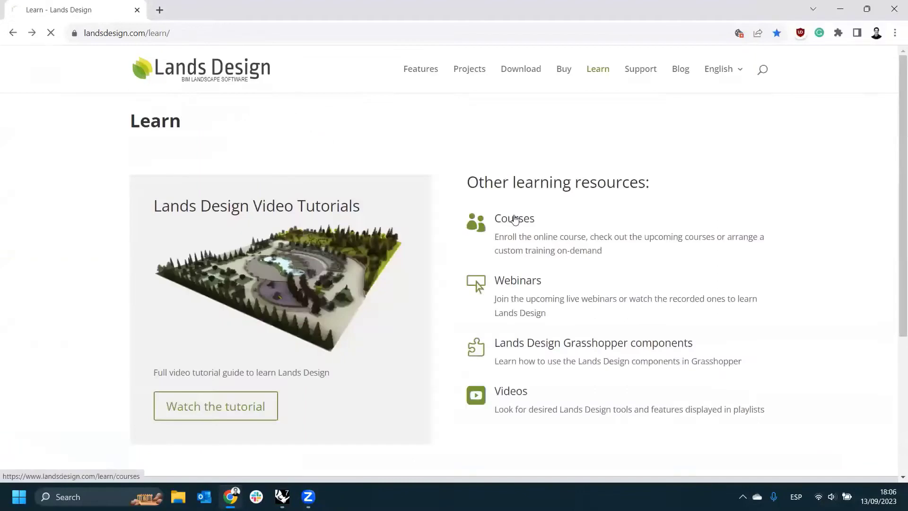
- Open the Lands Design Courses page and read through the online, live and on-demand course options
click(515, 219)
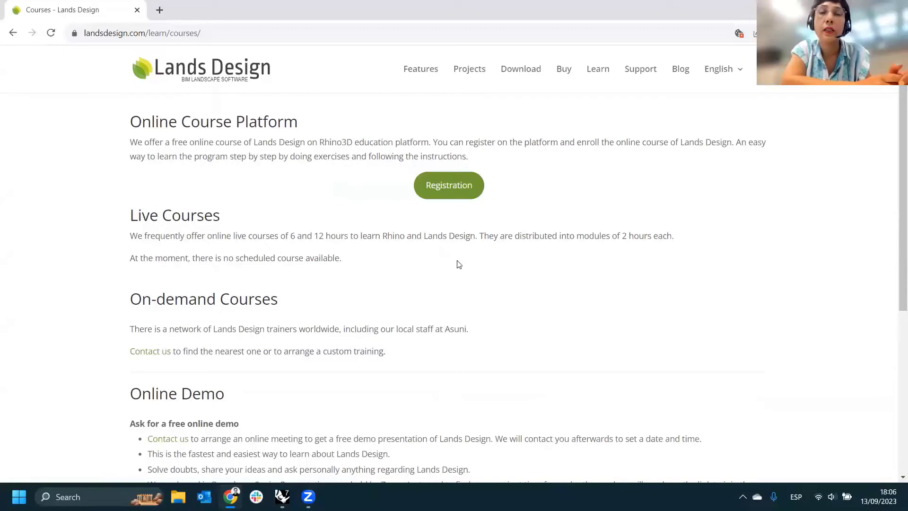
scroll(528, 299, down, 2)
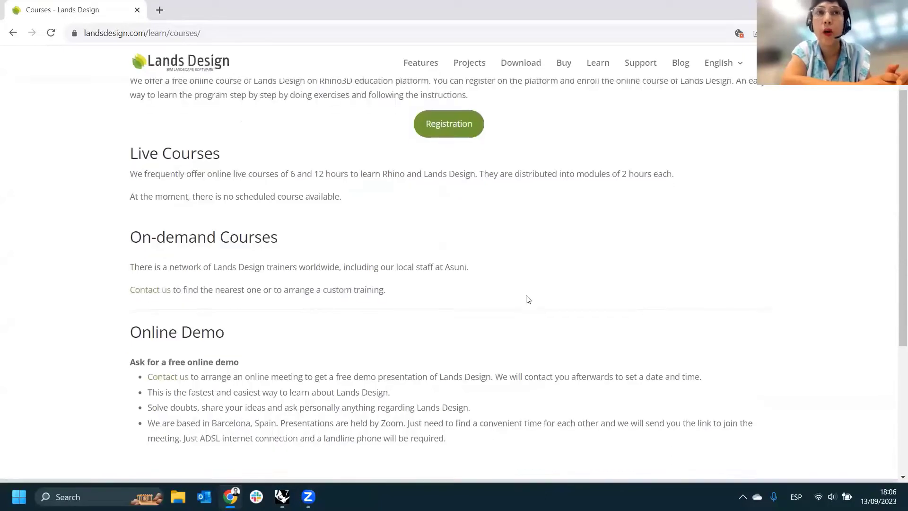
scroll(528, 299, up, 2)
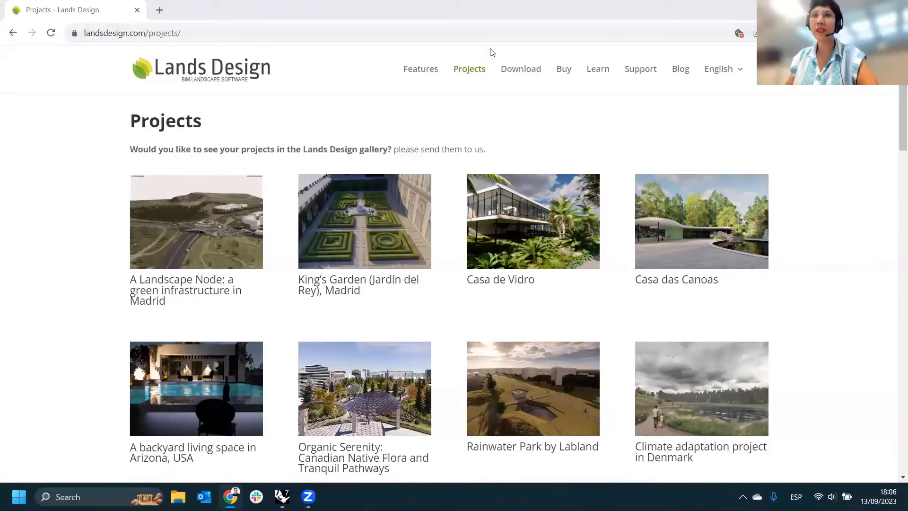
- Open the Lands Design Support page and look through its help resources and contact options
click(637, 71)
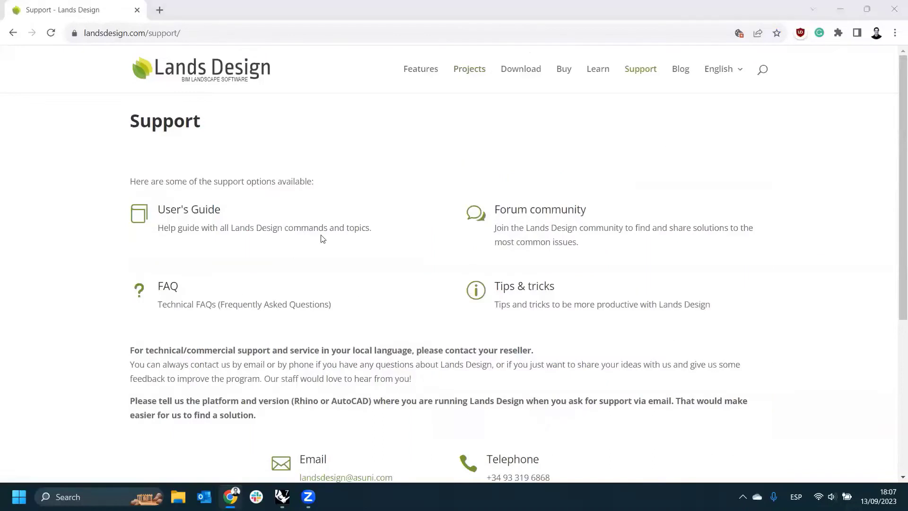
scroll(321, 238, down, 1)
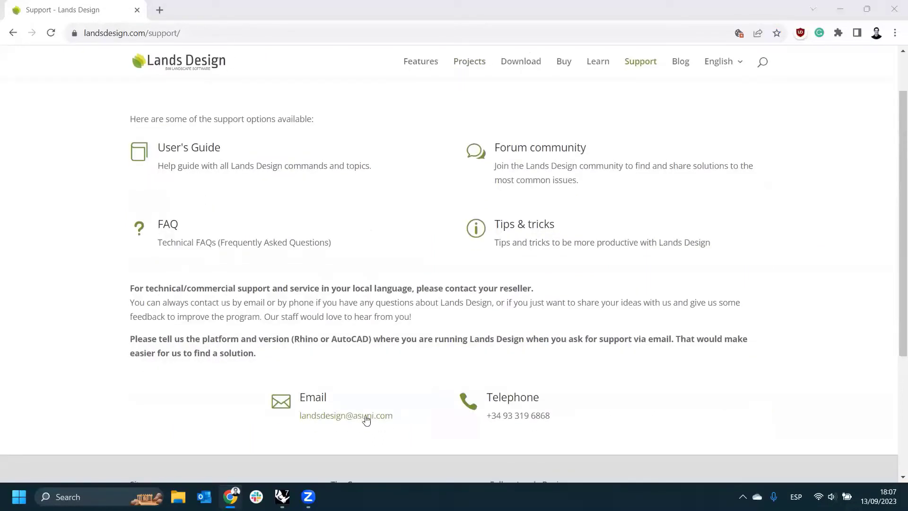